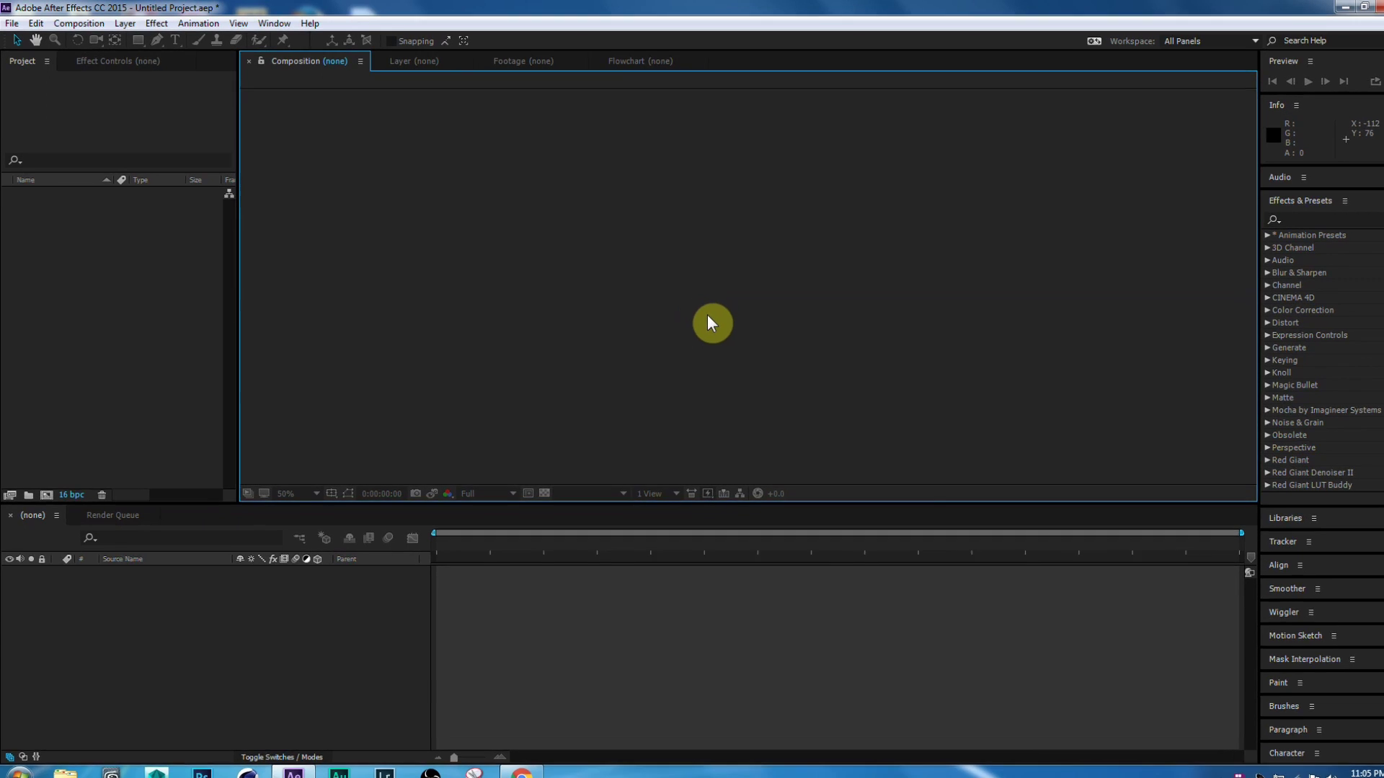
Step: Create a composition named Main_Comp at 1920 x 1080 px, 30 frames per second, with a duration of 0:00:15:00
{"action": "left_click", "coordinate": [152, 19]}
{"action": "left_click", "coordinate": [165, 47]}
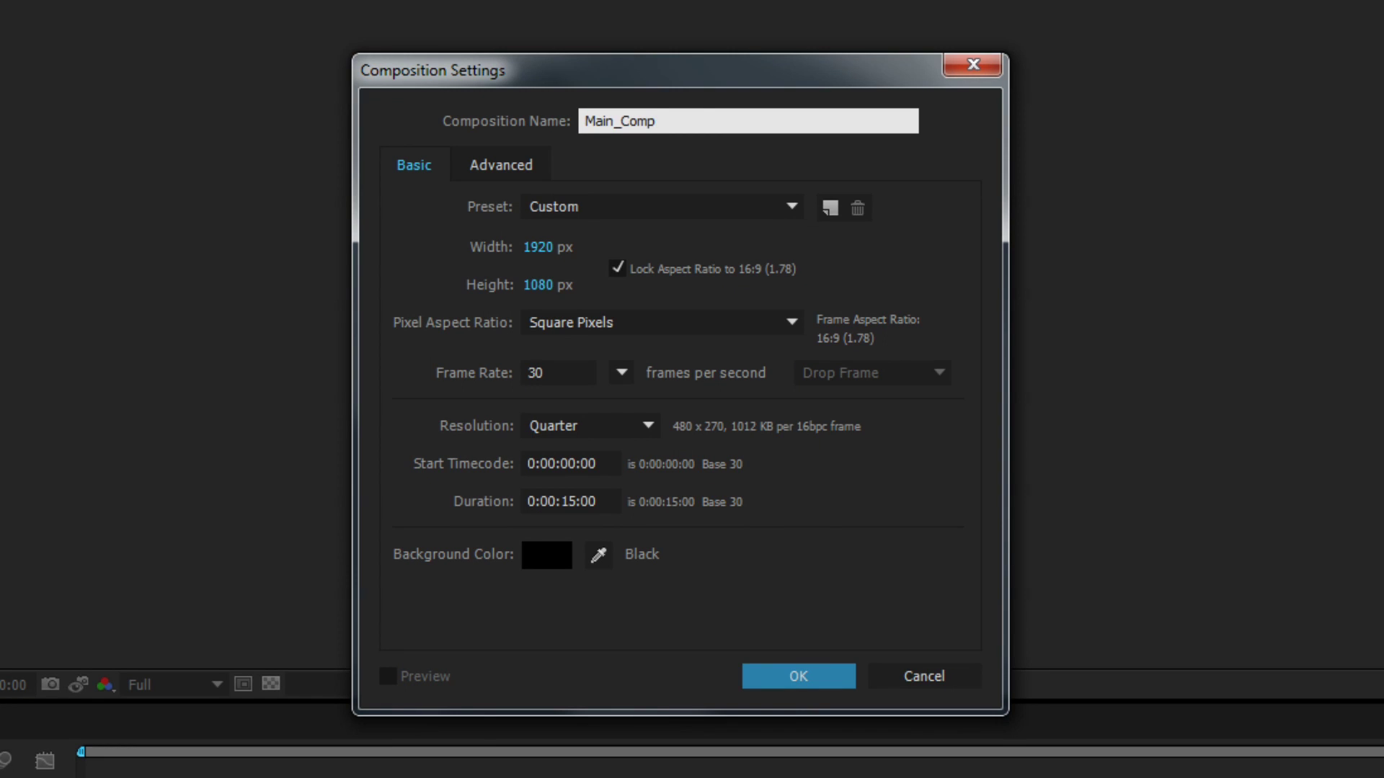
{"action": "left_click", "coordinate": [553, 259]}
{"action": "left_click", "coordinate": [545, 284]}
{"action": "left_click", "coordinate": [574, 368]}
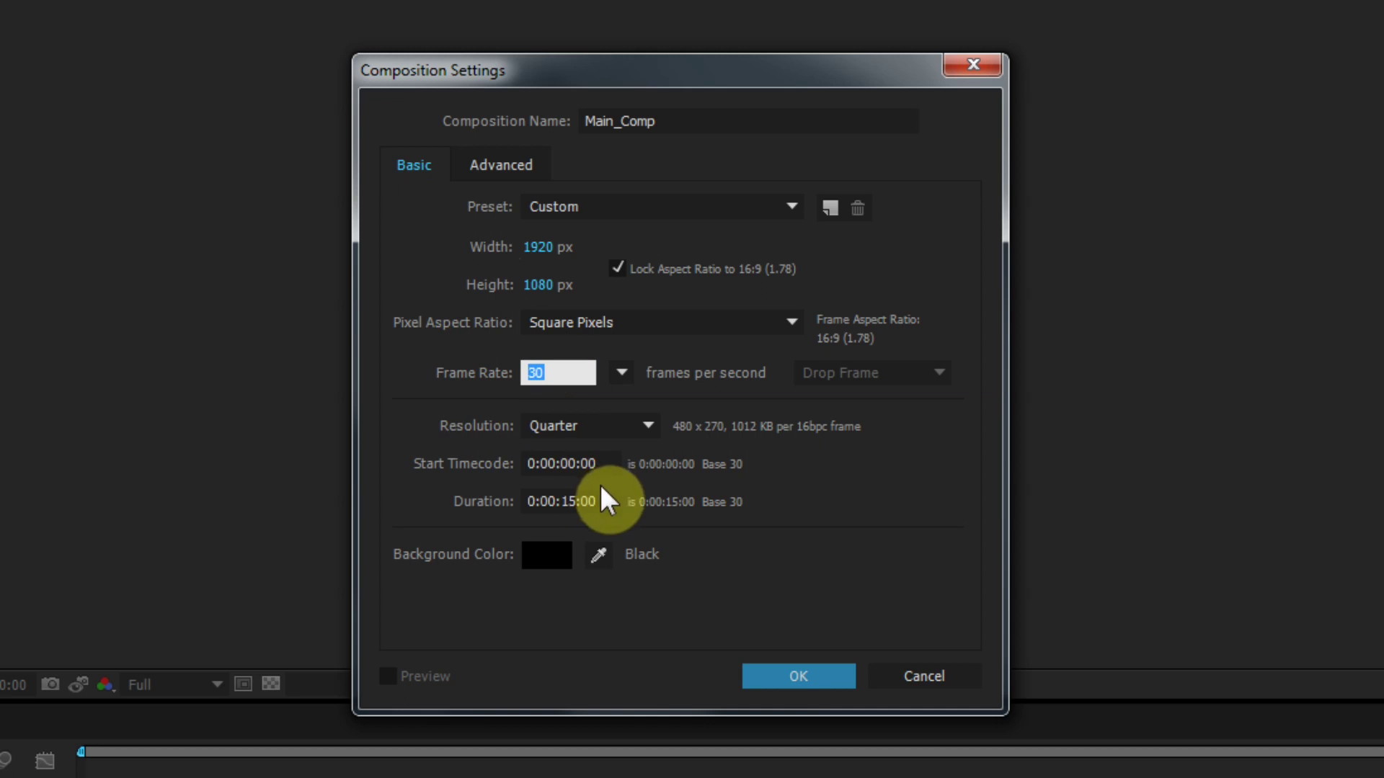
{"action": "left_click_drag", "start_coordinate": [558, 497], "coordinate": [603, 501]}
{"action": "left_click", "coordinate": [774, 556]}
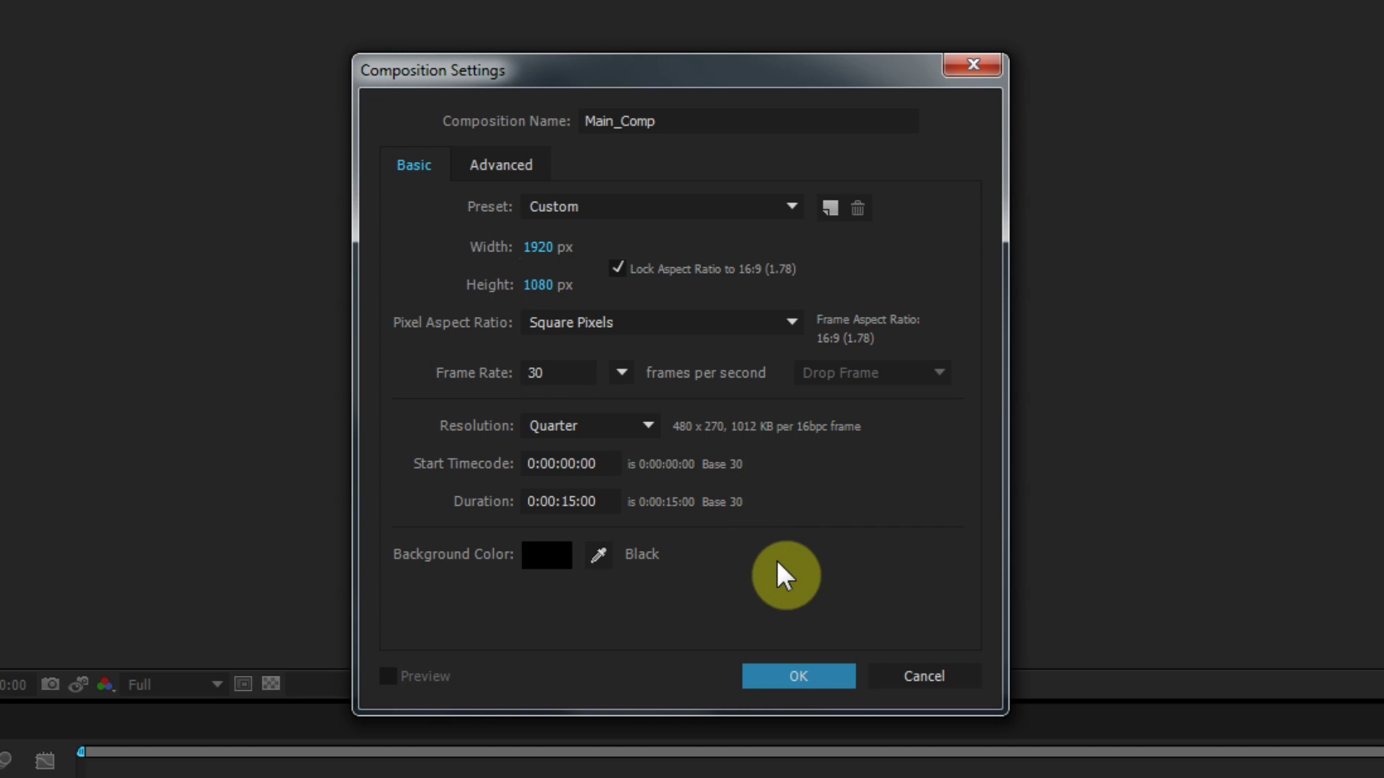
{"action": "left_click", "coordinate": [808, 680]}
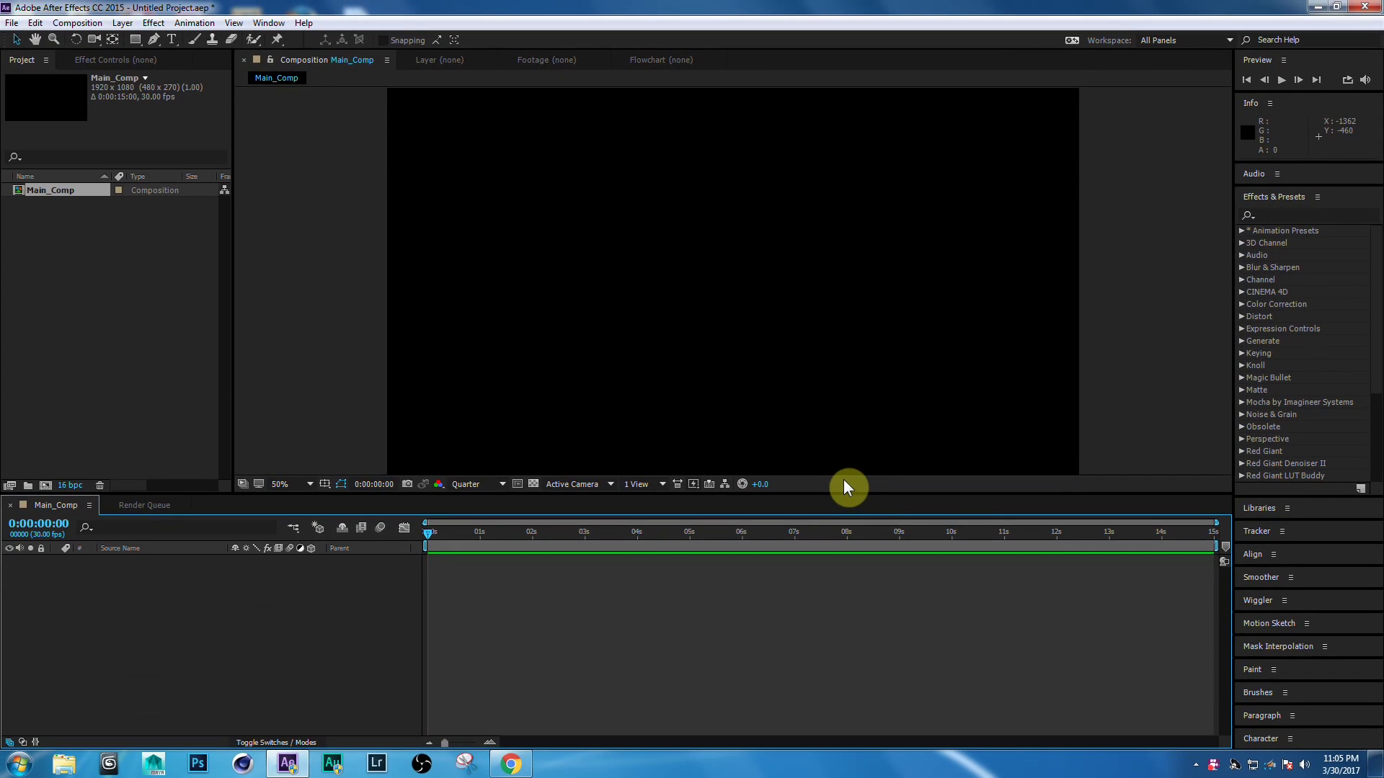
Step: Import the download.png logo from the LOGO folder and add it as a layer in Main_Comp
{"action": "right_click", "coordinate": [159, 315]}
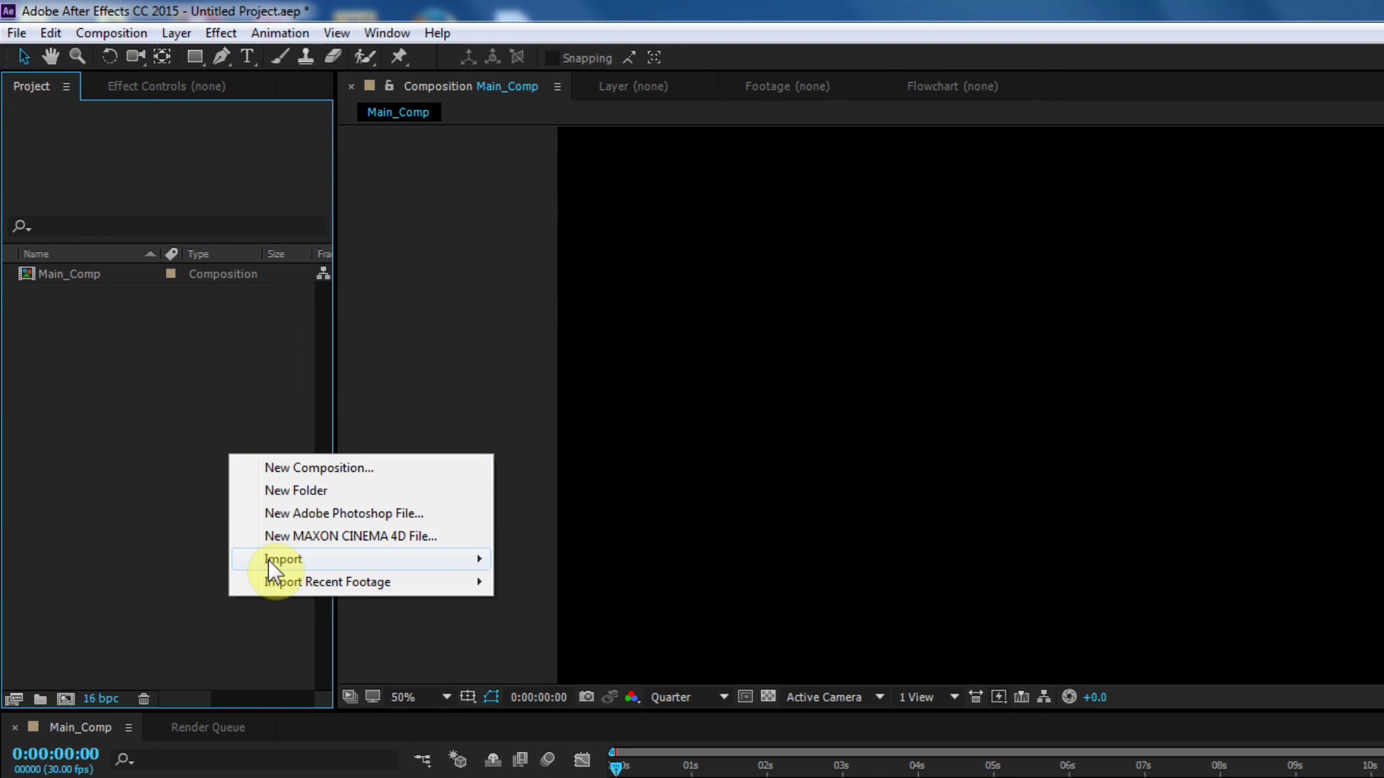
{"action": "mouse_move", "coordinate": [268, 560]}
{"action": "left_click", "coordinate": [605, 565]}
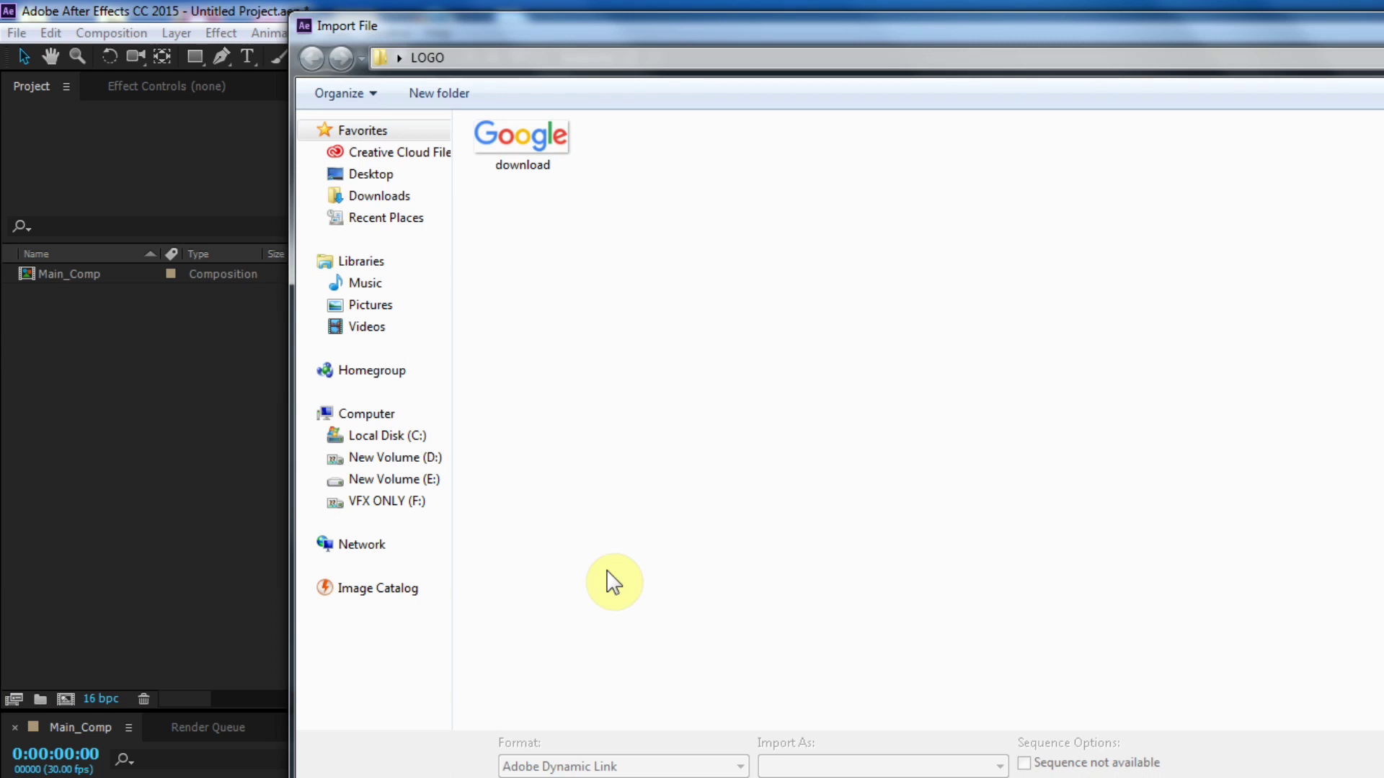
{"action": "left_click", "coordinate": [497, 141]}
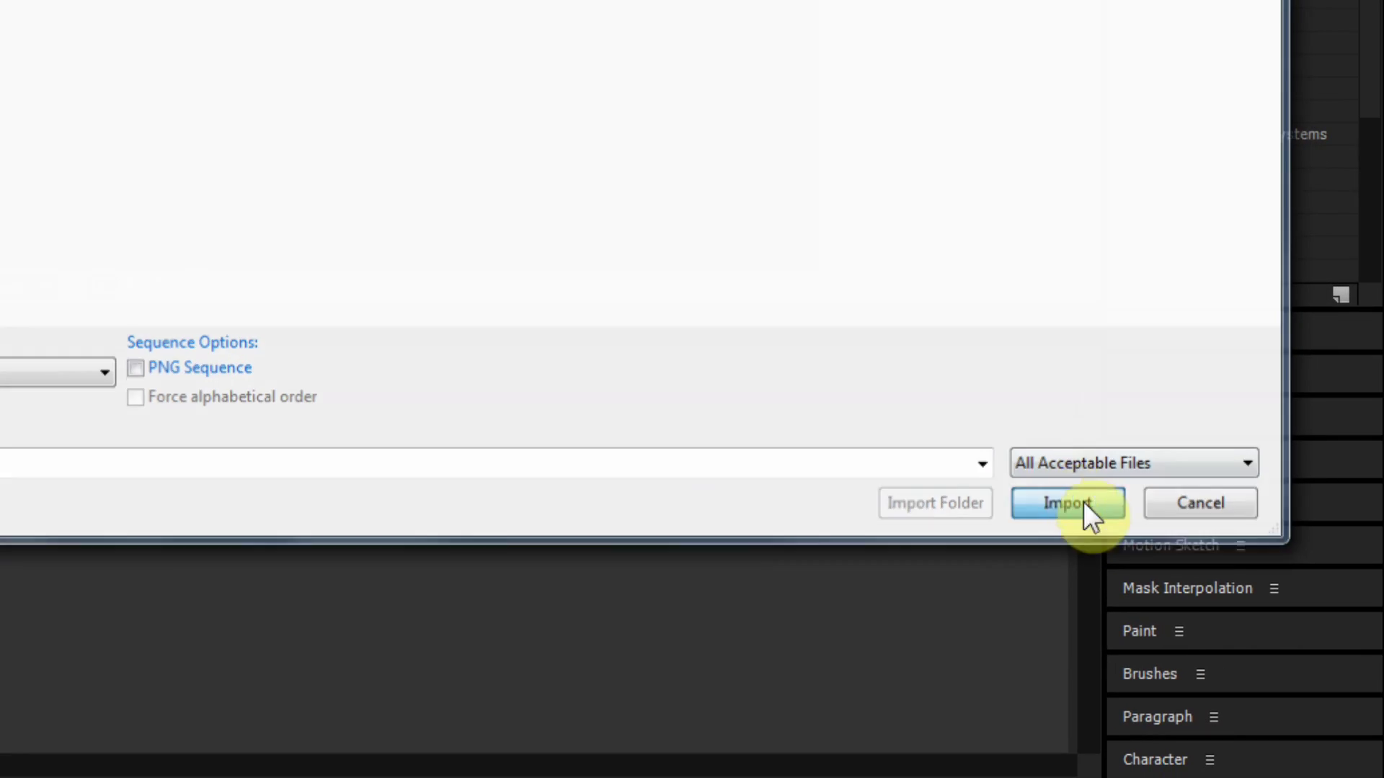
{"action": "left_click", "coordinate": [1081, 507]}
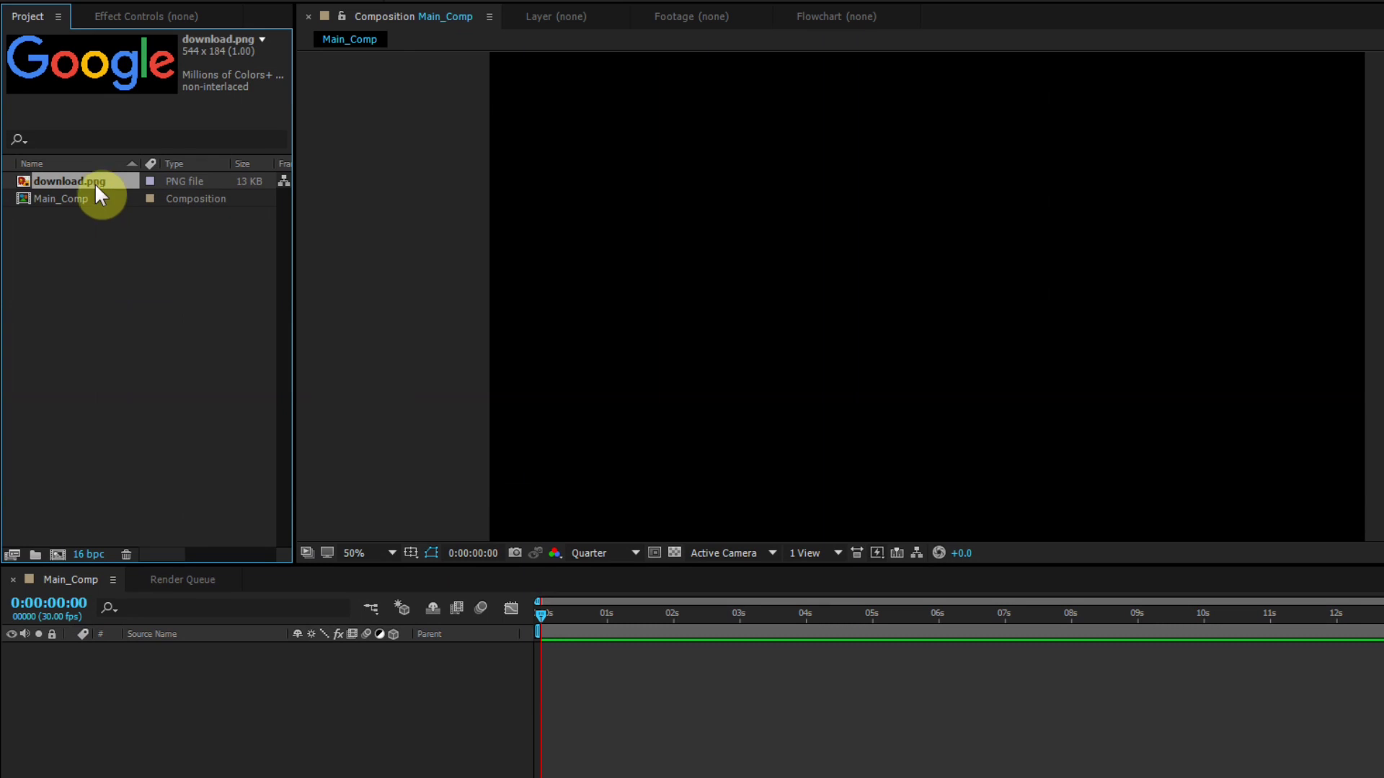
{"action": "left_click_drag", "start_coordinate": [95, 188], "coordinate": [200, 676]}
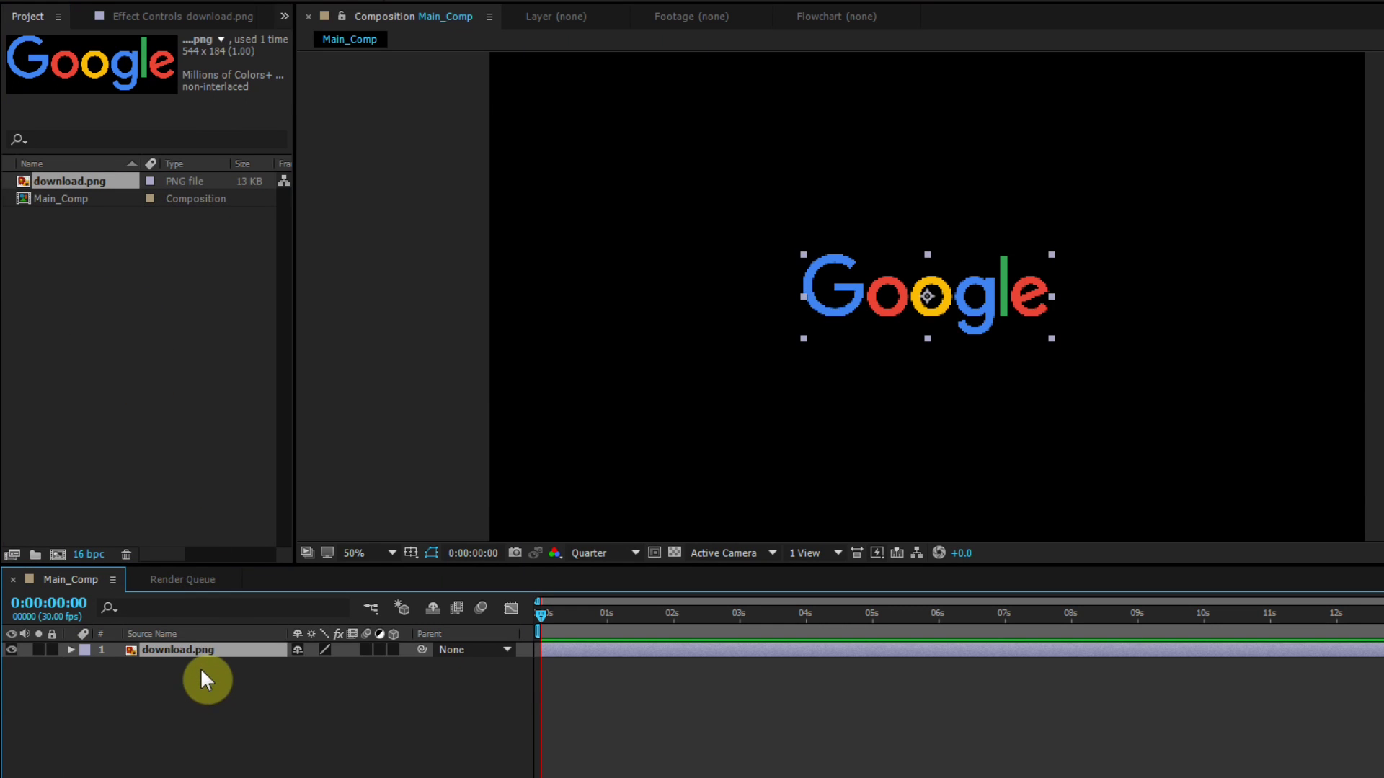
Step: Set the preview resolution to Full and scale the download.png layer up uniformly until the logo spans about three quarters of the frame
{"action": "left_click", "coordinate": [596, 553]}
{"action": "left_click", "coordinate": [608, 602]}
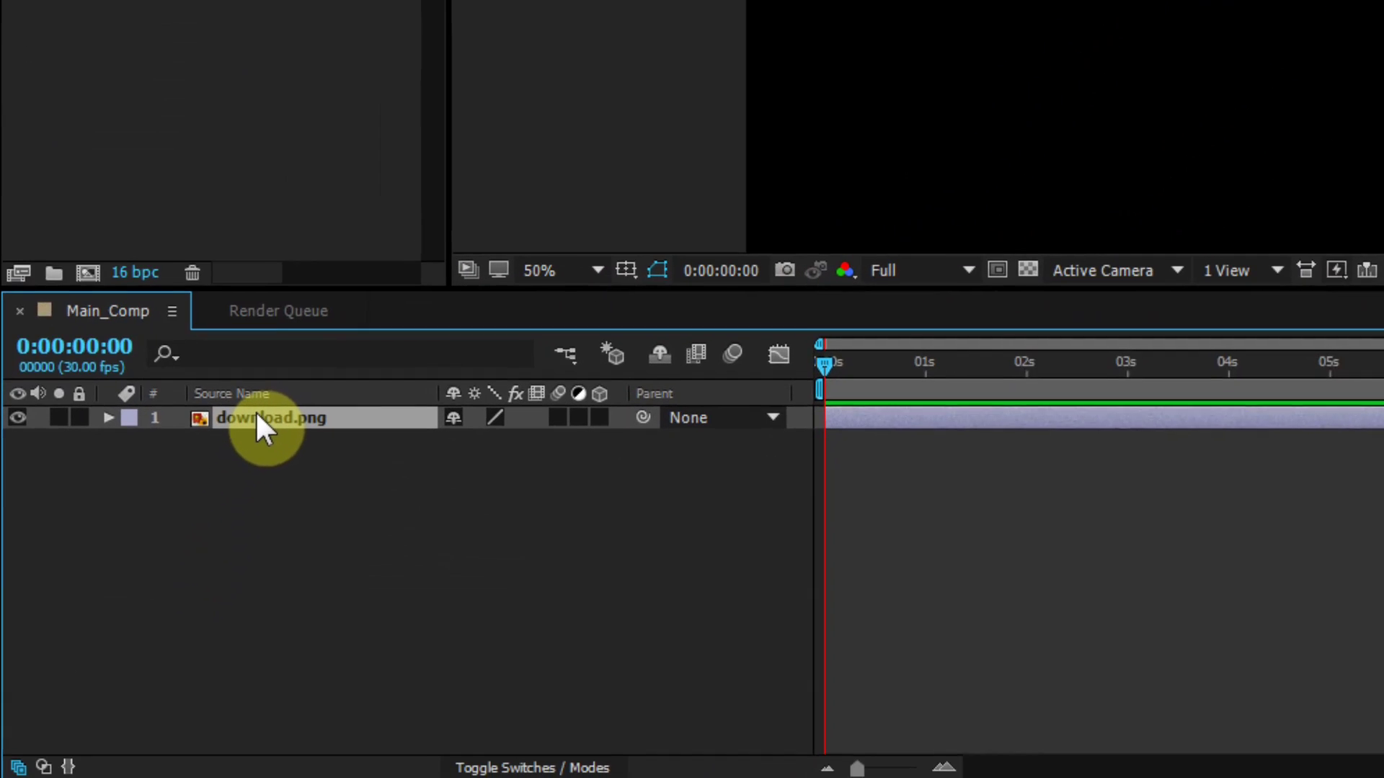
{"action": "left_click", "coordinate": [168, 646]}
{"action": "key", "text": "s"}
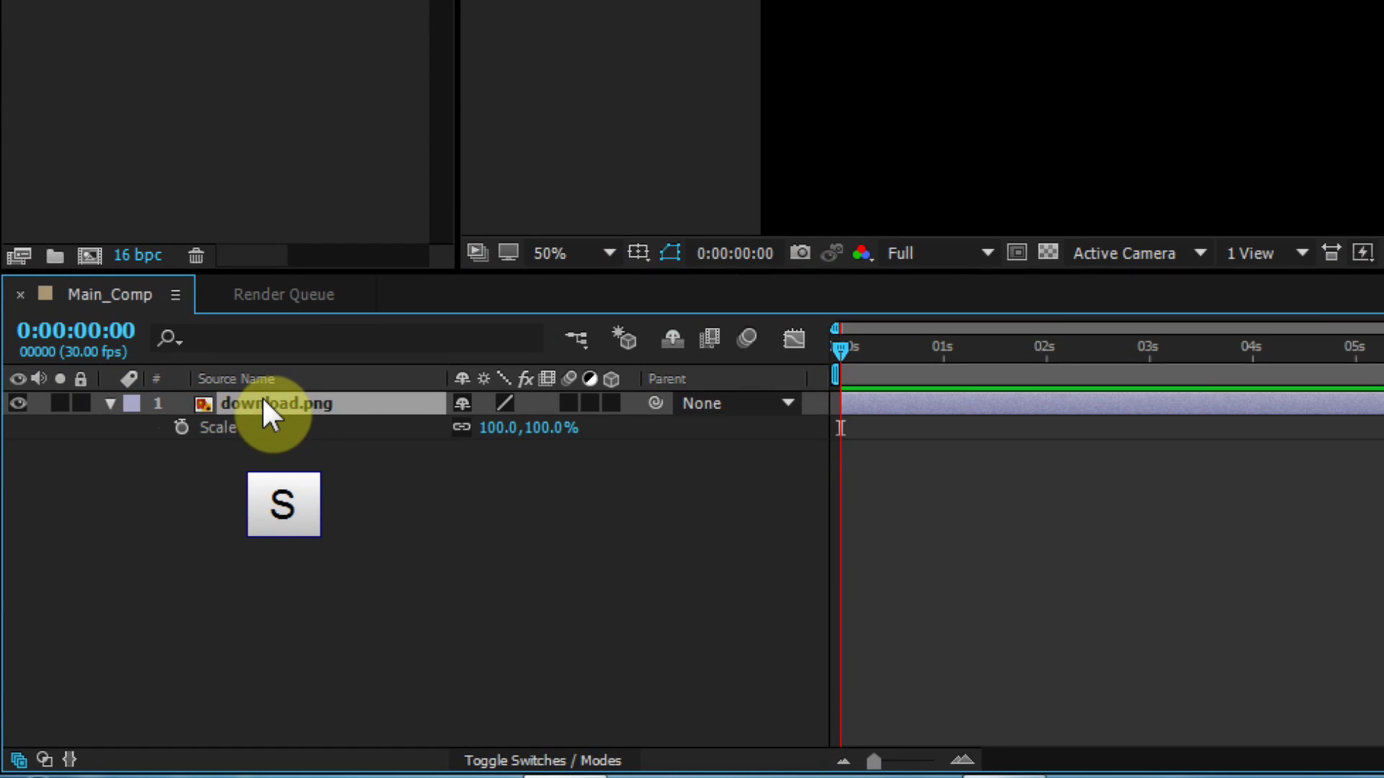
{"action": "left_click_drag", "start_coordinate": [483, 428], "coordinate": [682, 405]}
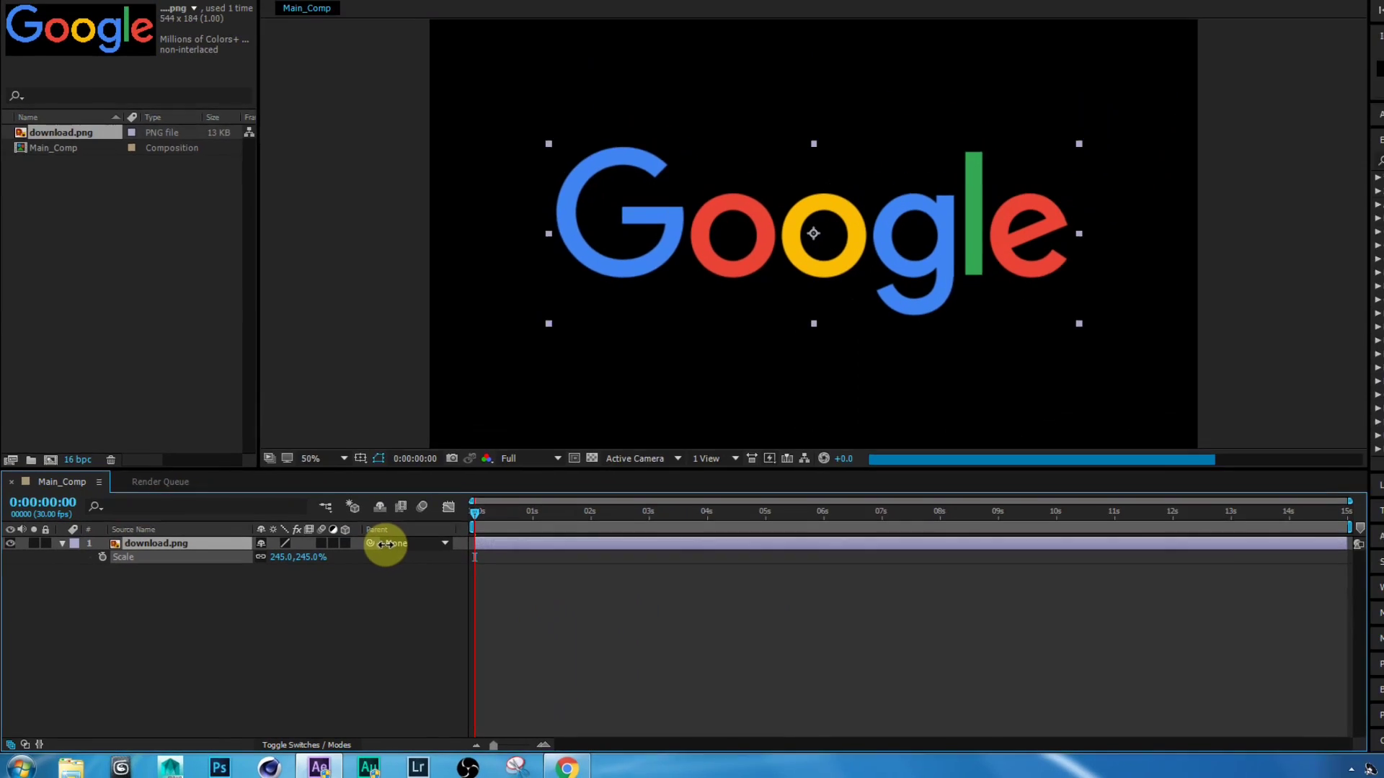
{"action": "left_click_drag", "start_coordinate": [386, 544], "coordinate": [396, 545]}
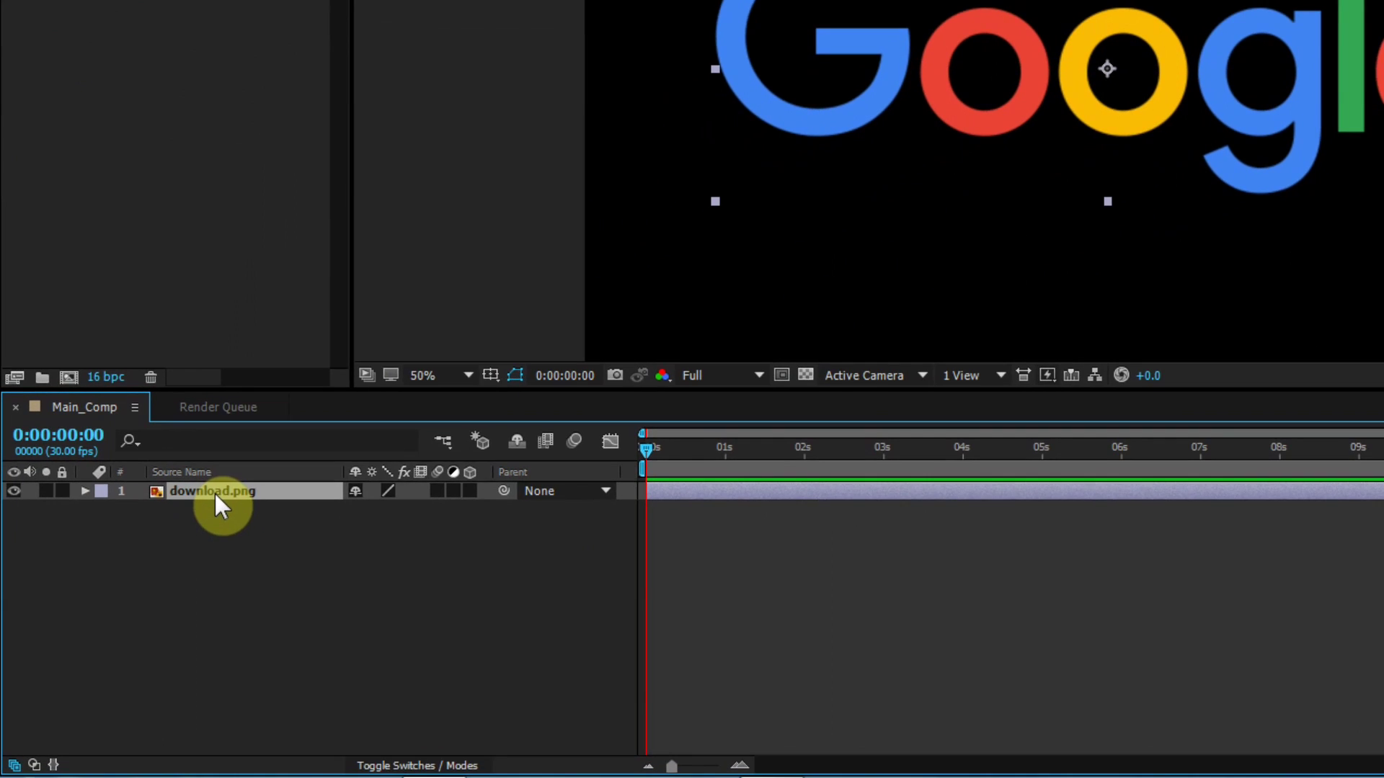
Step: Pre-compose the download.png layer as LOGO, moving all attributes into the new composition
{"action": "right_click", "coordinate": [143, 563]}
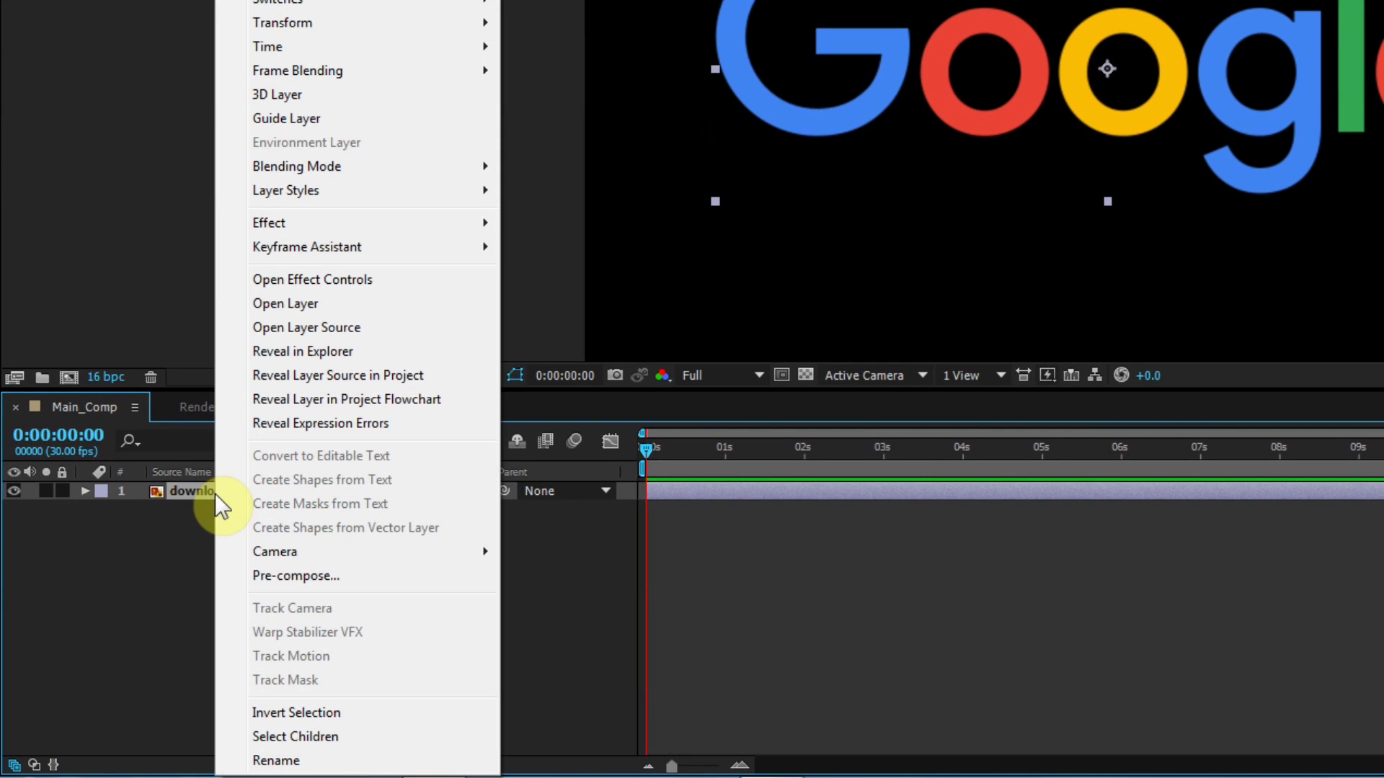
{"action": "left_click", "coordinate": [267, 578]}
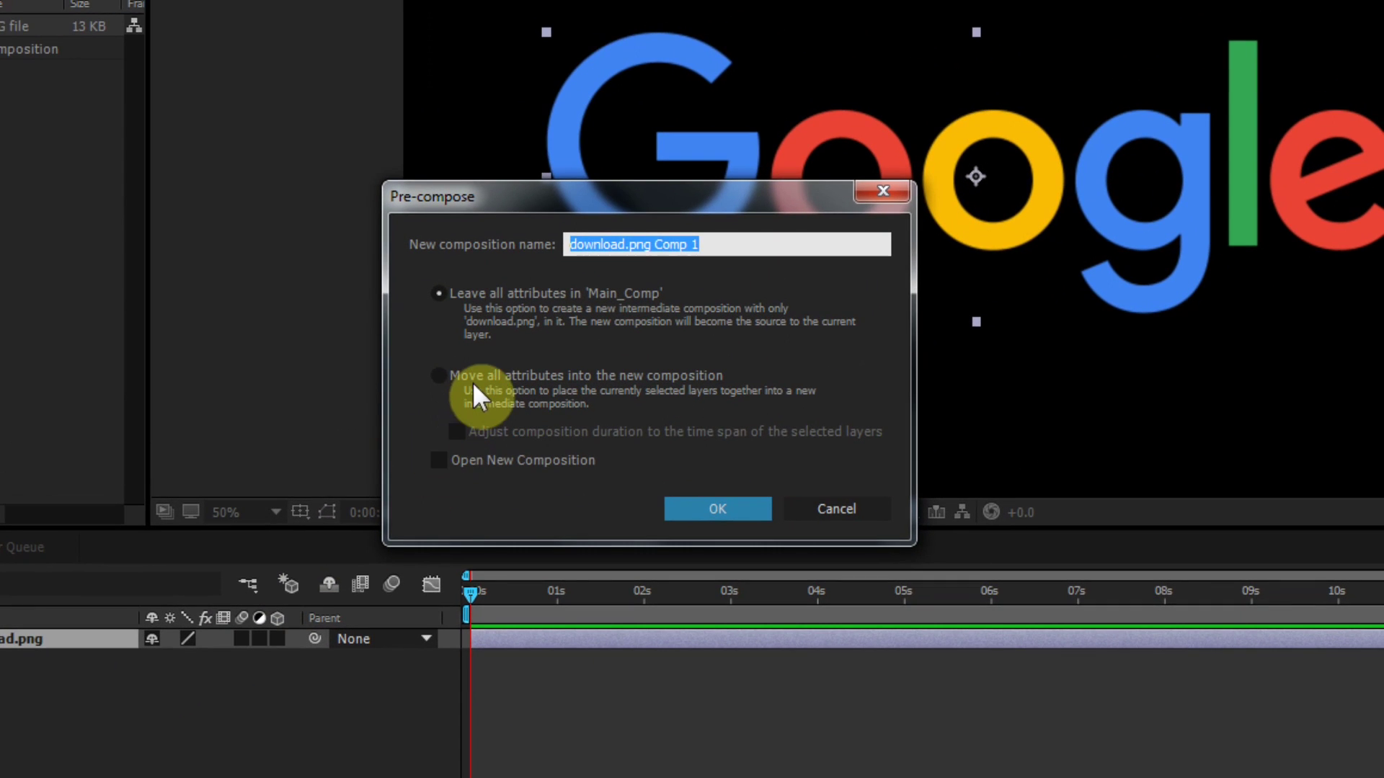
{"action": "left_click", "coordinate": [476, 377]}
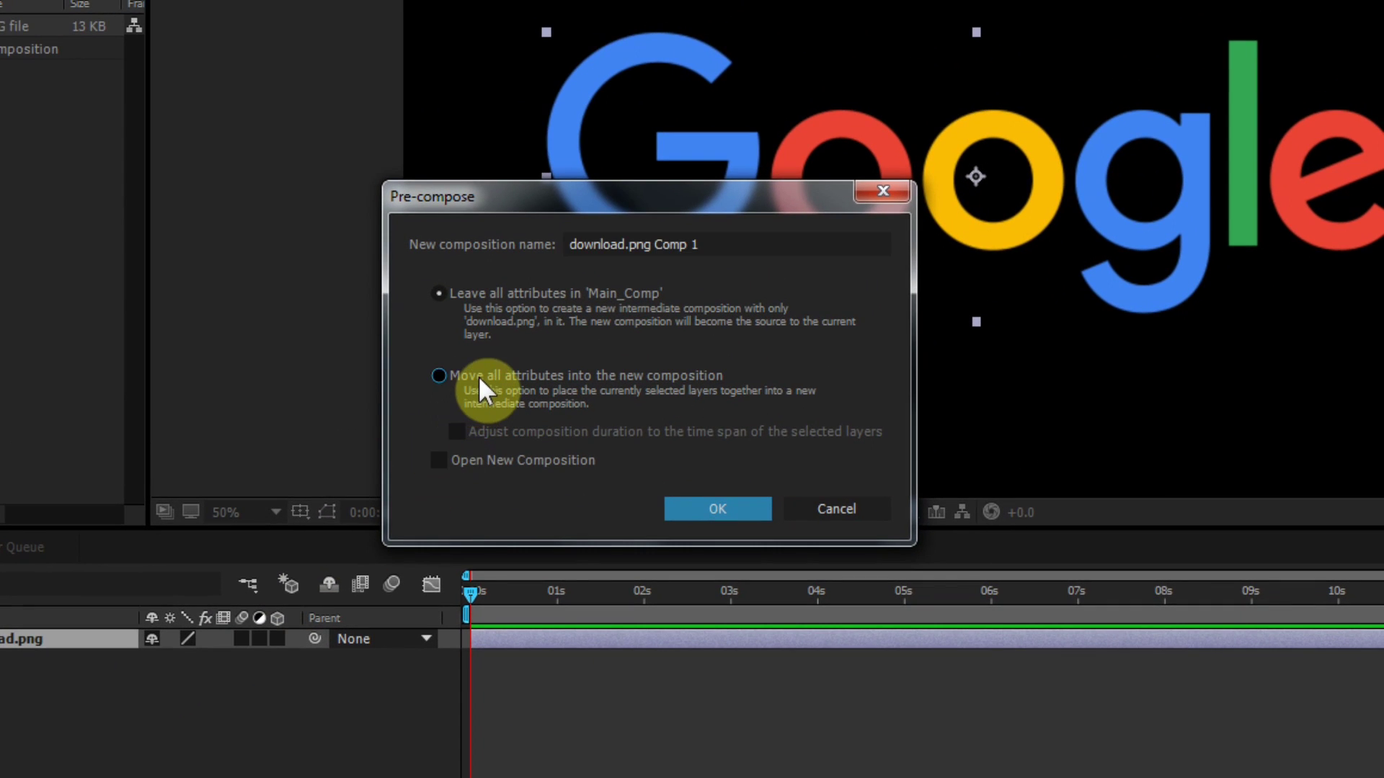
{"action": "left_click_drag", "start_coordinate": [698, 244], "coordinate": [456, 261]}
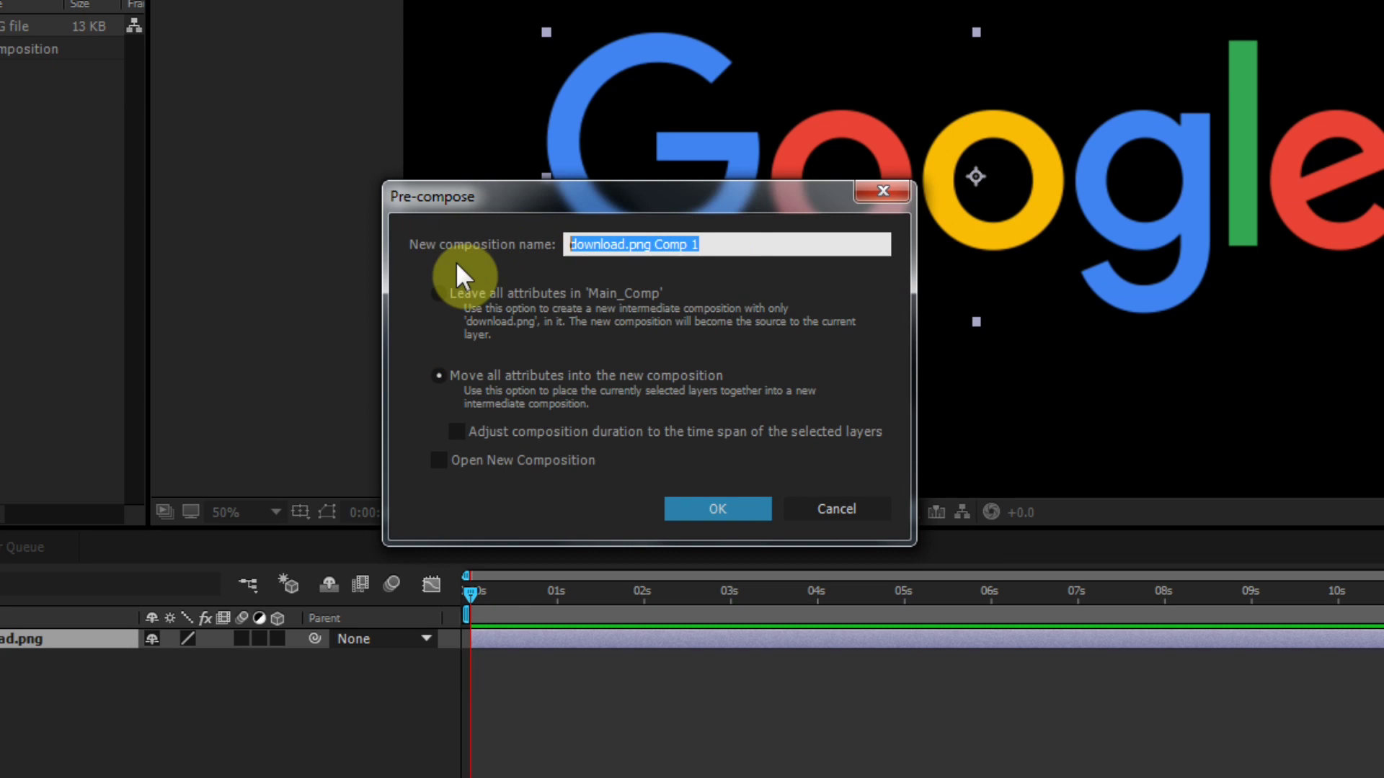
{"action": "type", "text": "LOGO"}
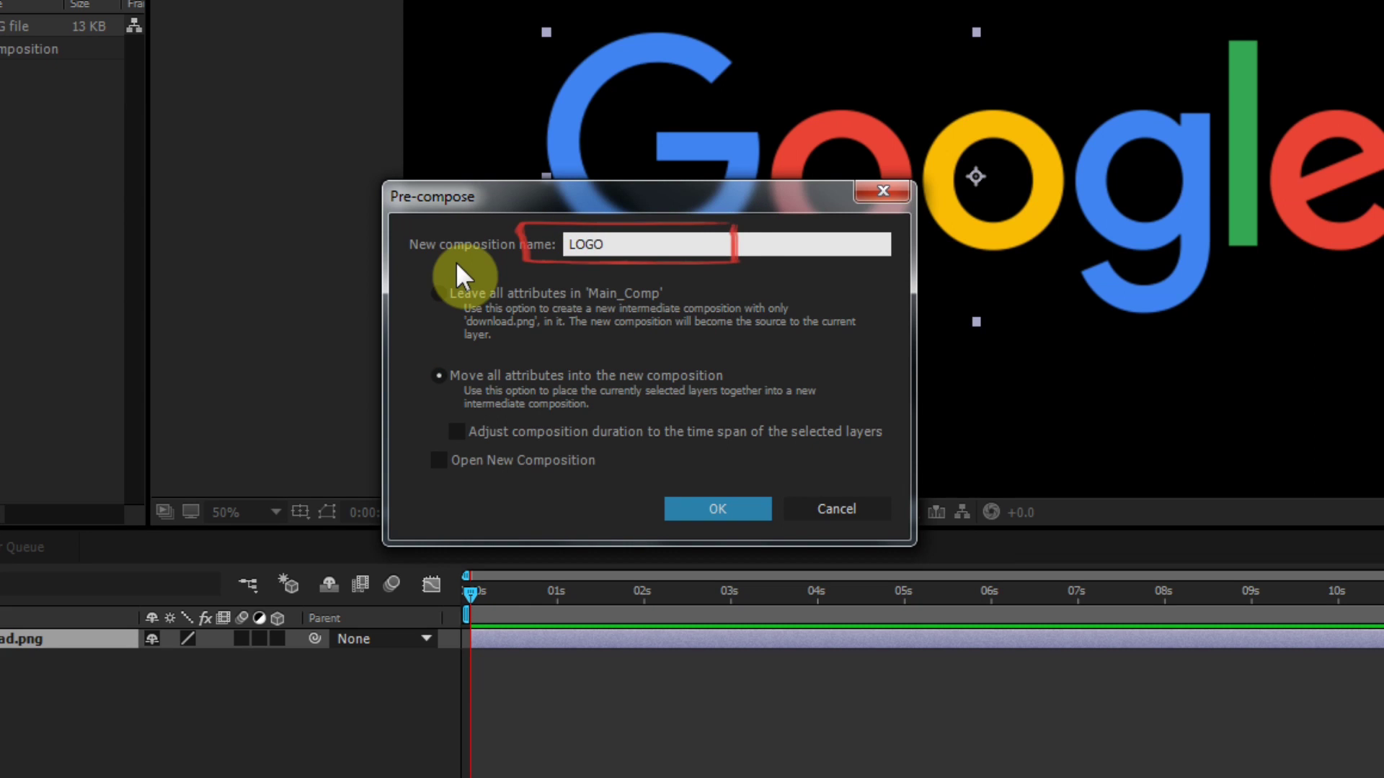
{"action": "left_click", "coordinate": [708, 505]}
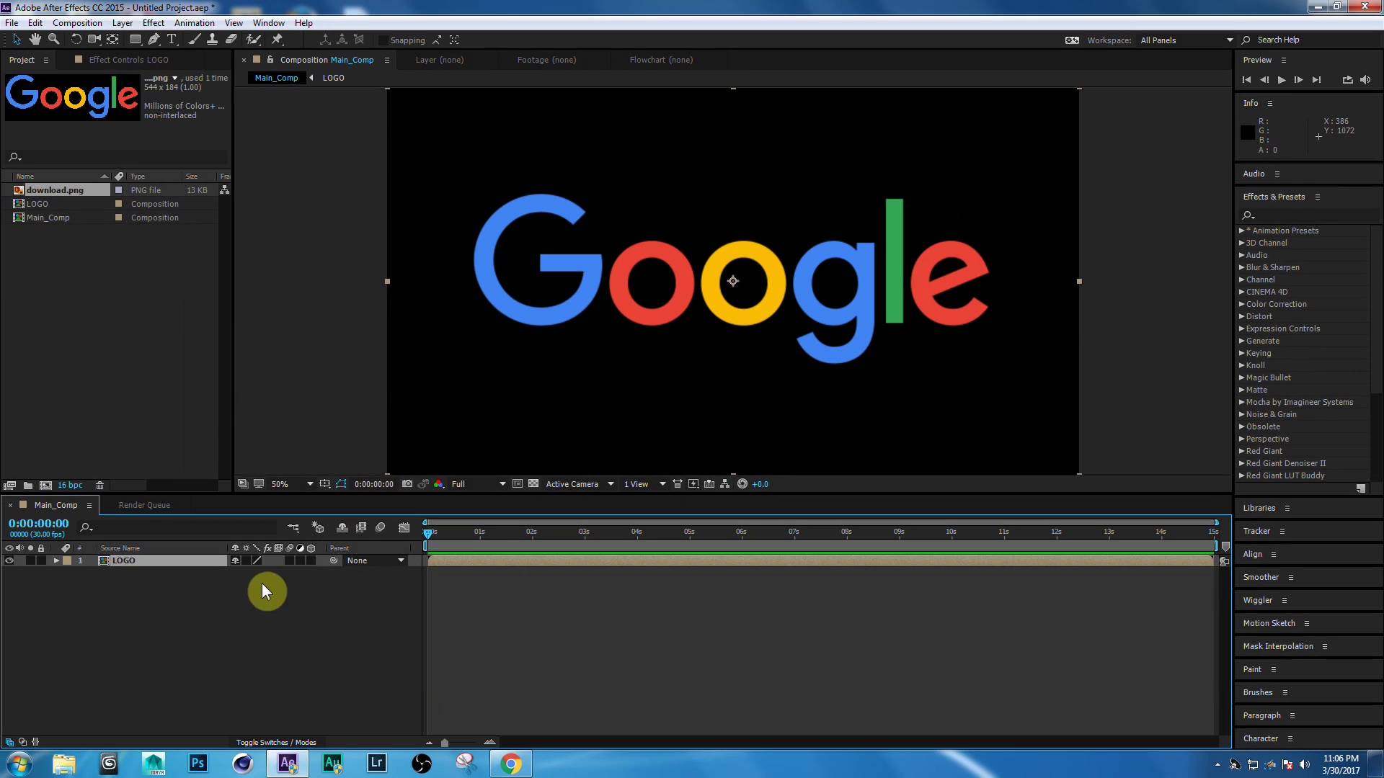
Step: With no layer selected, draw a white circle without a stroke over the middle letters of the logo using the Ellipse tool
{"action": "left_click", "coordinate": [209, 590]}
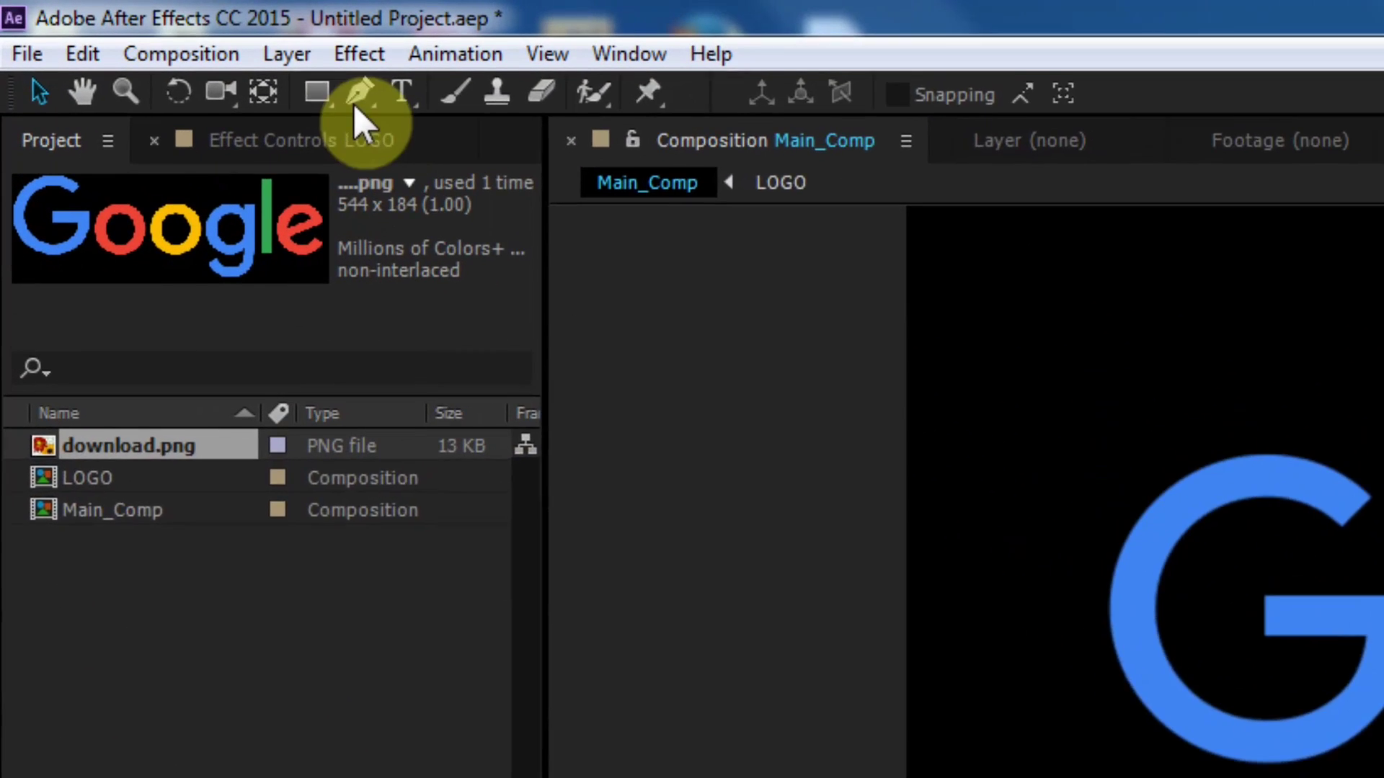
{"action": "mouse_move", "coordinate": [321, 91]}
{"action": "left_mouse_down"}
{"action": "mouse_move", "coordinate": [454, 173]}
{"action": "mouse_move", "coordinate": [489, 173]}
{"action": "mouse_move", "coordinate": [479, 180]}
{"action": "left_mouse_up"}
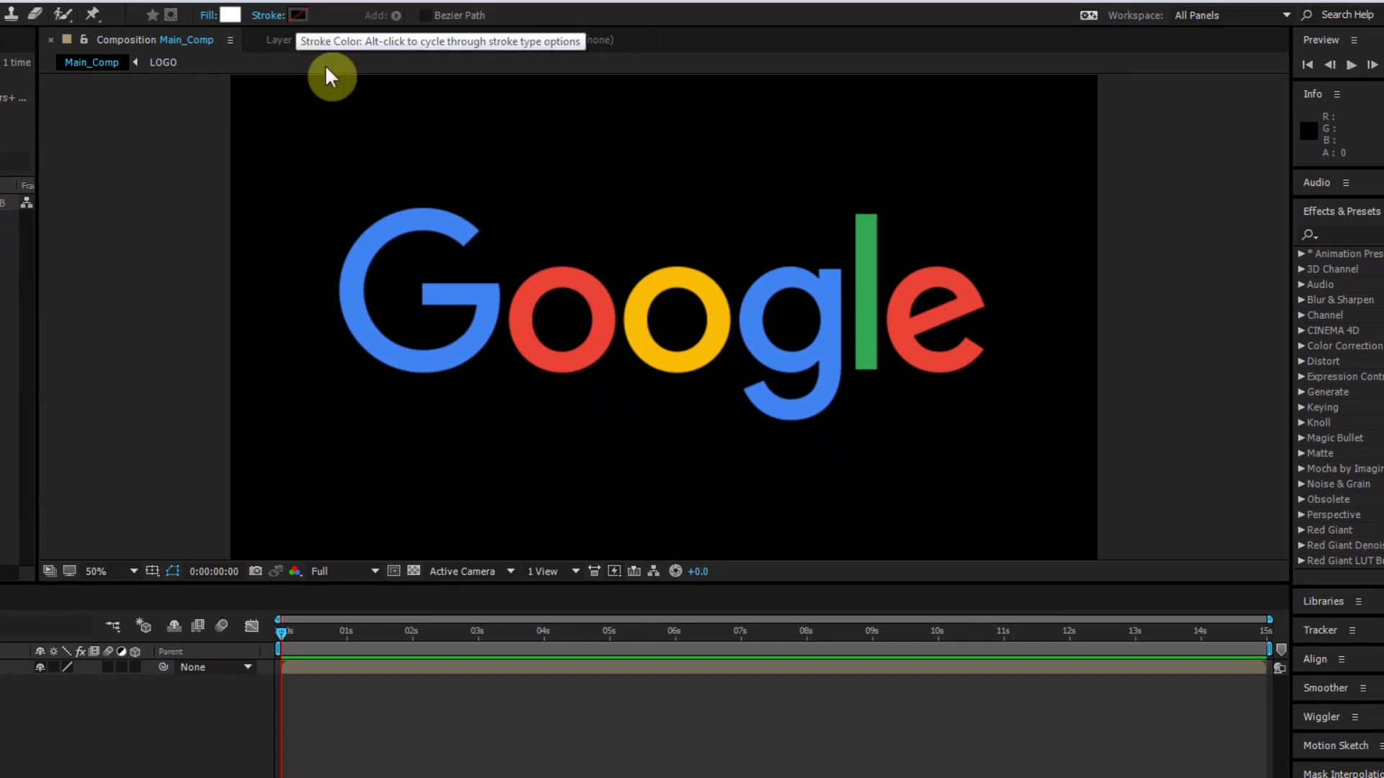
{"action": "mouse_move", "coordinate": [678, 330]}
{"action": "left_mouse_down"}
{"action": "mouse_move", "coordinate": [680, 318]}
{"action": "mouse_move", "coordinate": [799, 456]}
{"action": "left_mouse_up"}
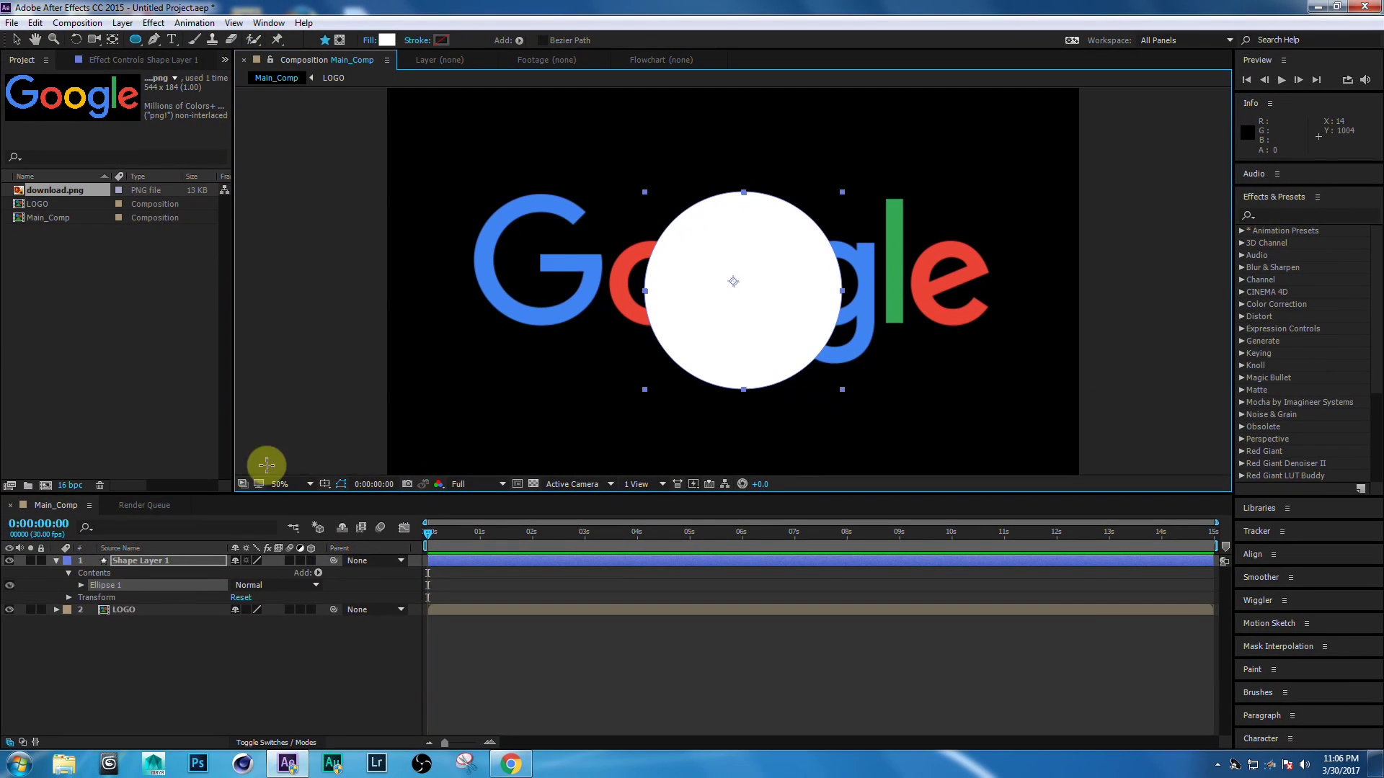
Step: Collapse the circle's shape layer properties and apply the Turbulent Displace effect to that layer
{"action": "left_click", "coordinate": [144, 562]}
{"action": "left_click", "coordinate": [57, 562]}
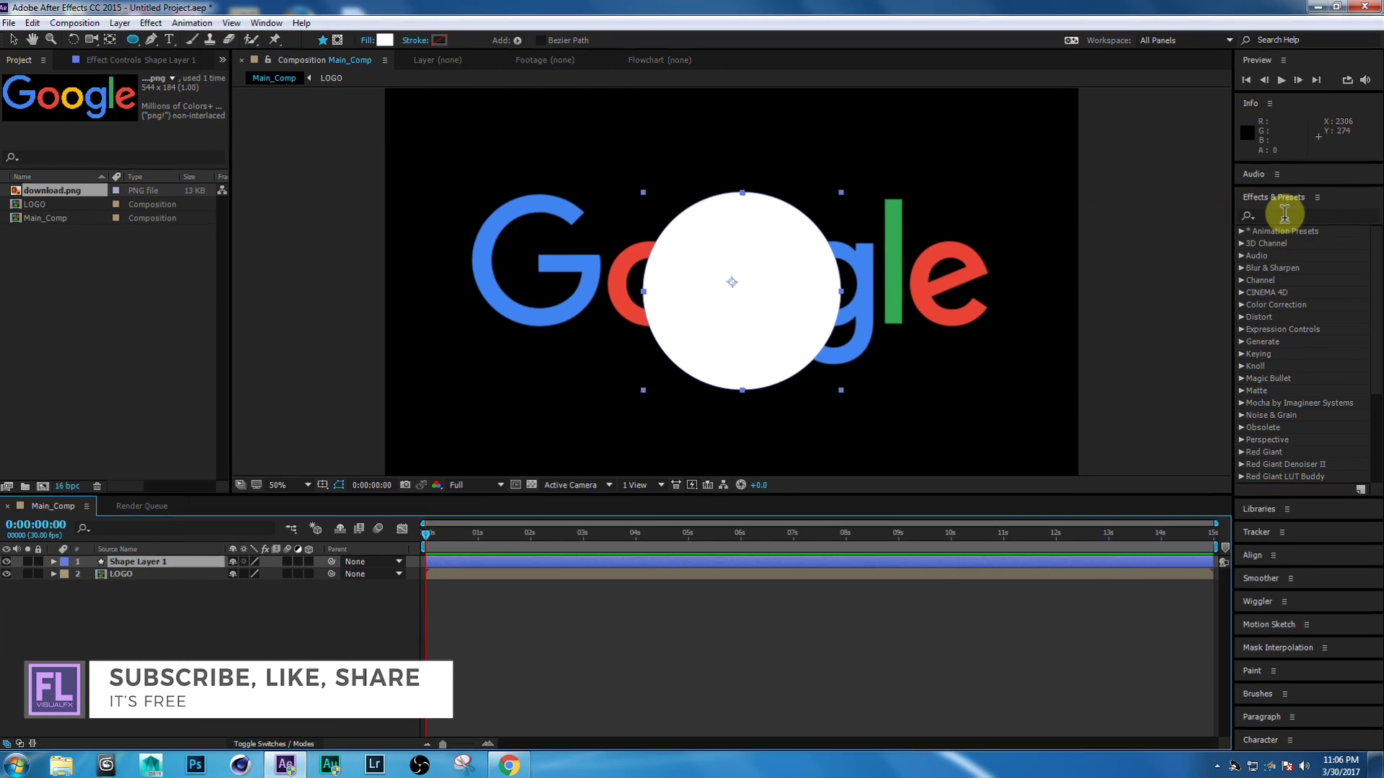
{"action": "left_click", "coordinate": [1284, 214]}
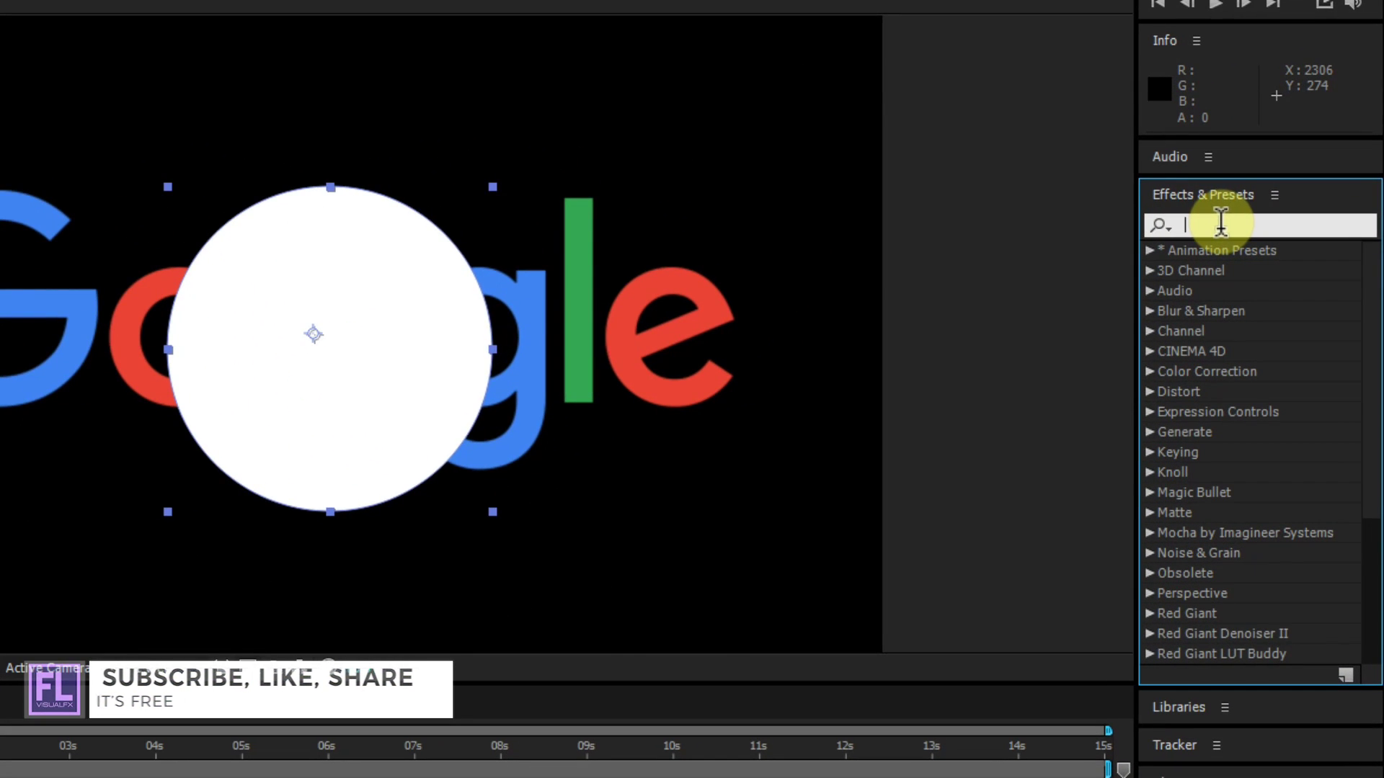
{"action": "type", "text": "turbul"}
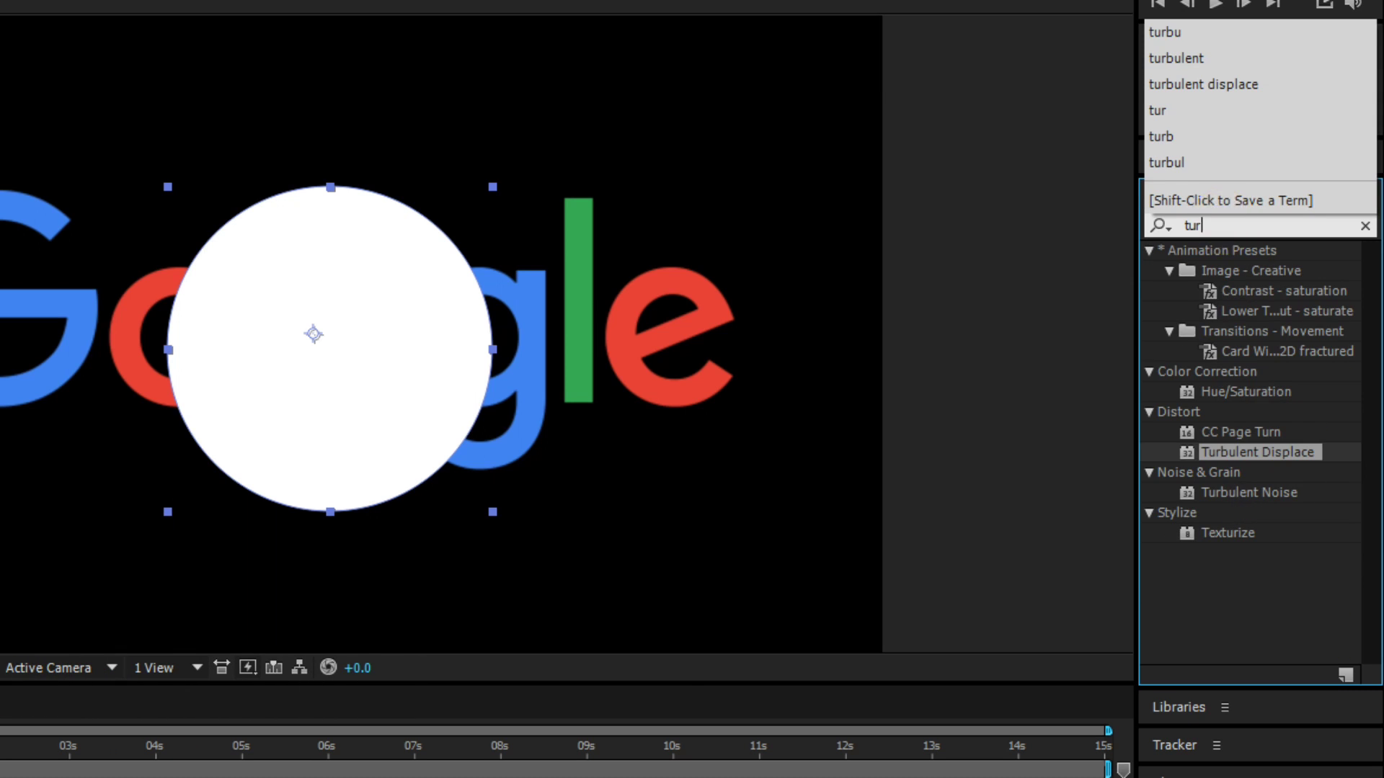
{"action": "left_click_drag", "start_coordinate": [1240, 274], "coordinate": [369, 323]}
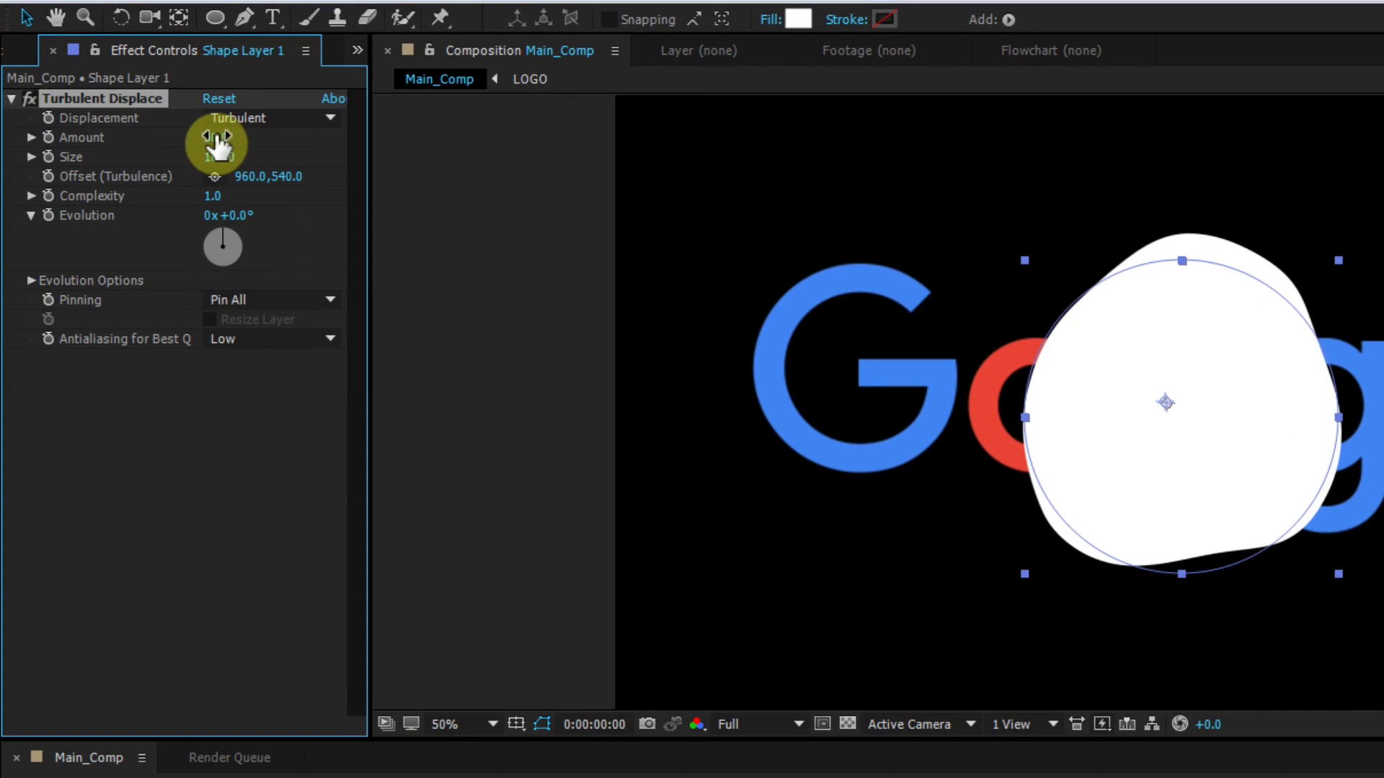
Step: Set Turbulent Displace on the circle to Amount 54, Size 85 and Complexity 10 for a rough edge
{"action": "left_click", "coordinate": [217, 137]}
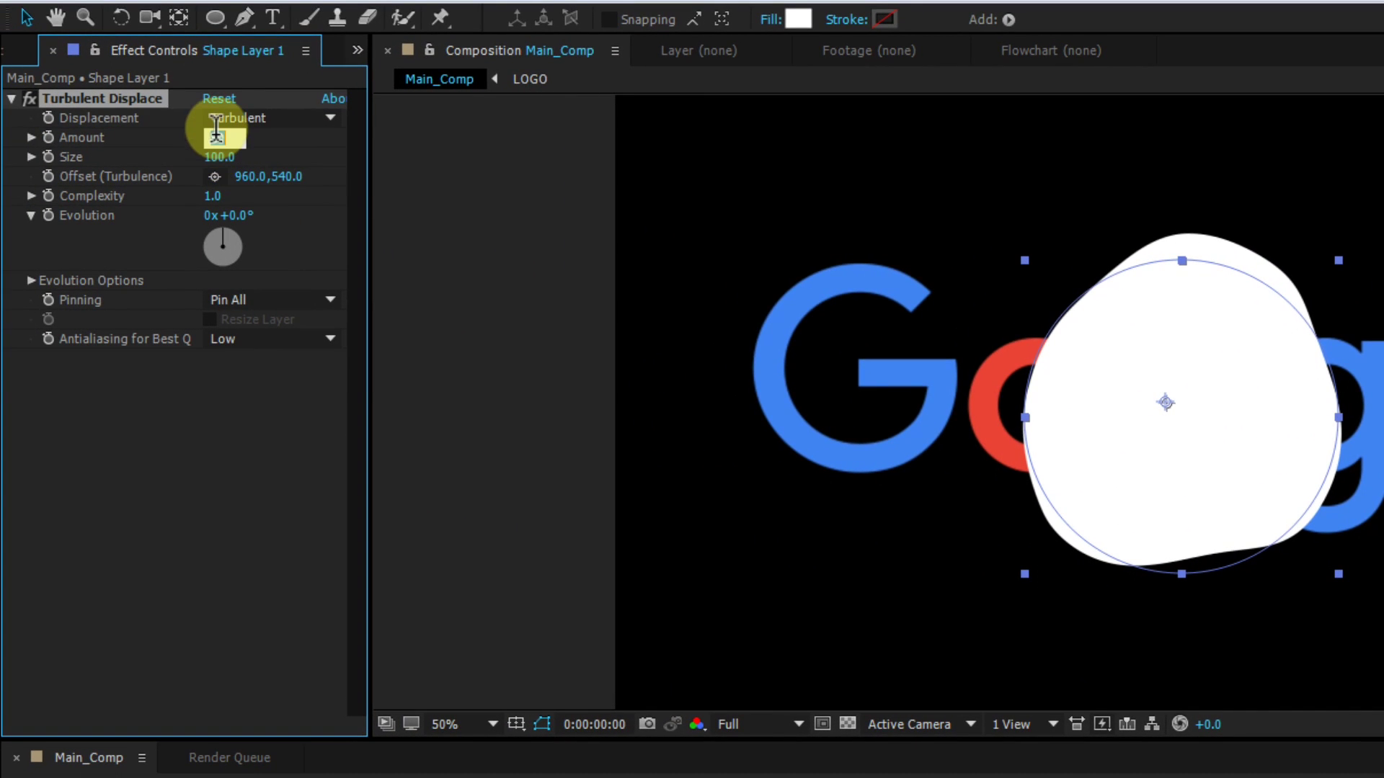
{"action": "type", "text": "54"}
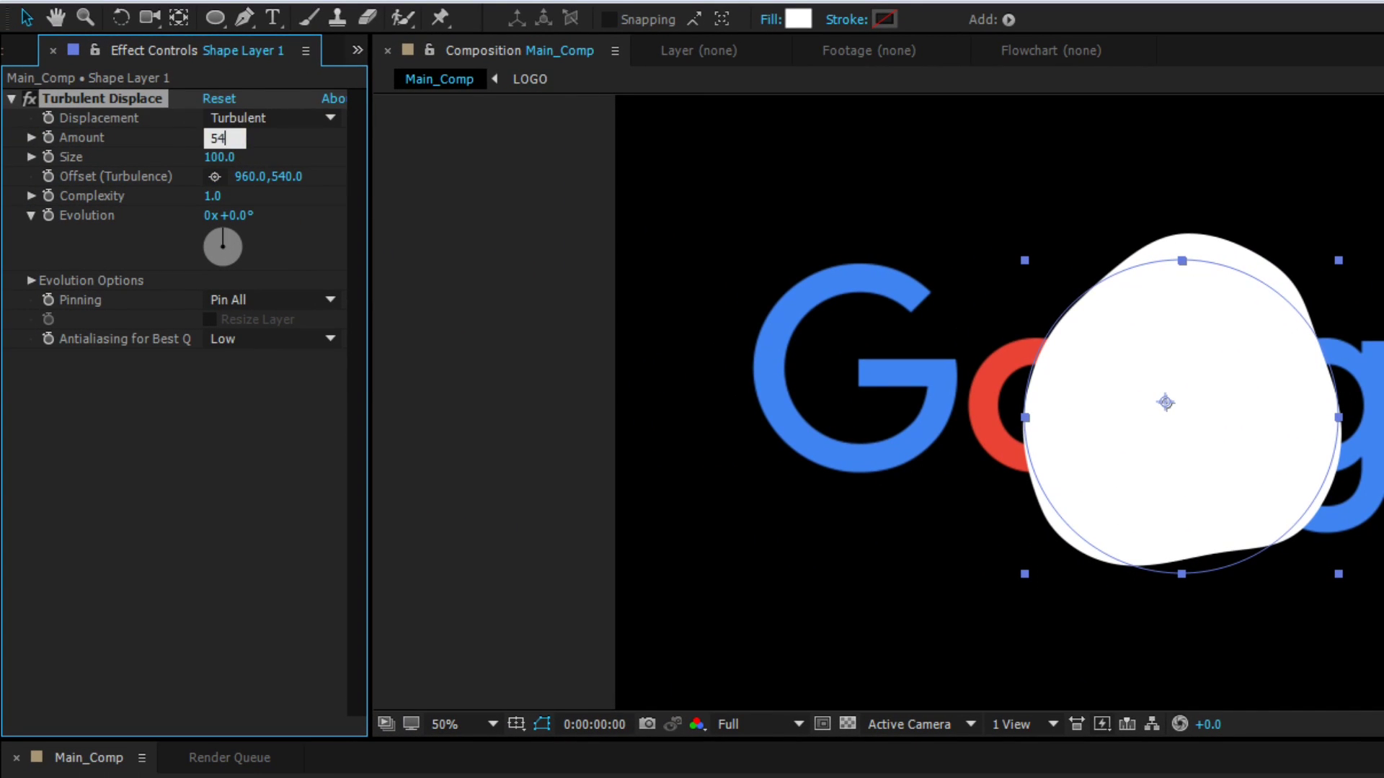
{"action": "left_click", "coordinate": [272, 164]}
{"action": "left_click_drag", "start_coordinate": [222, 156], "coordinate": [341, 200]}
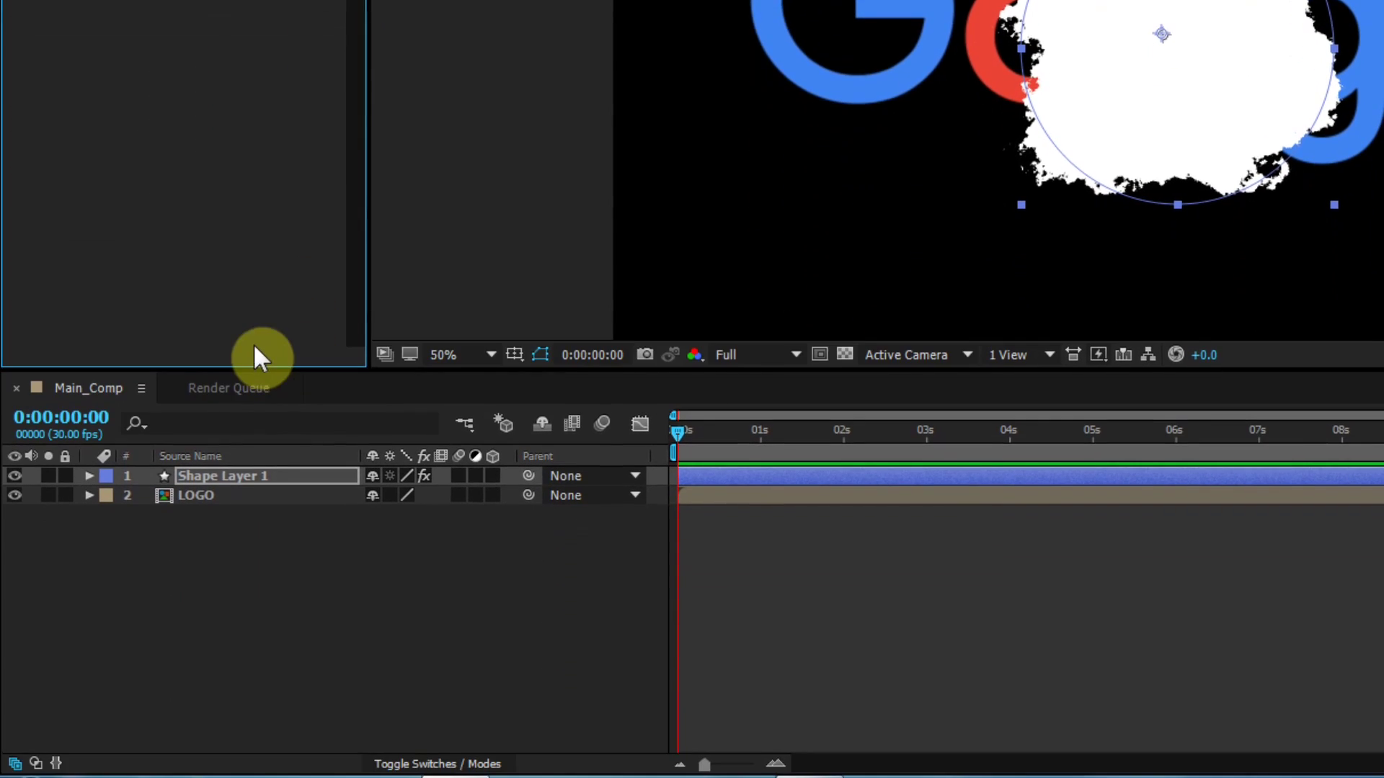
Step: Add a Scale keyframe of 0% to Shape Layer 1 at 0:00:00:00
{"action": "left_click", "coordinate": [221, 476]}
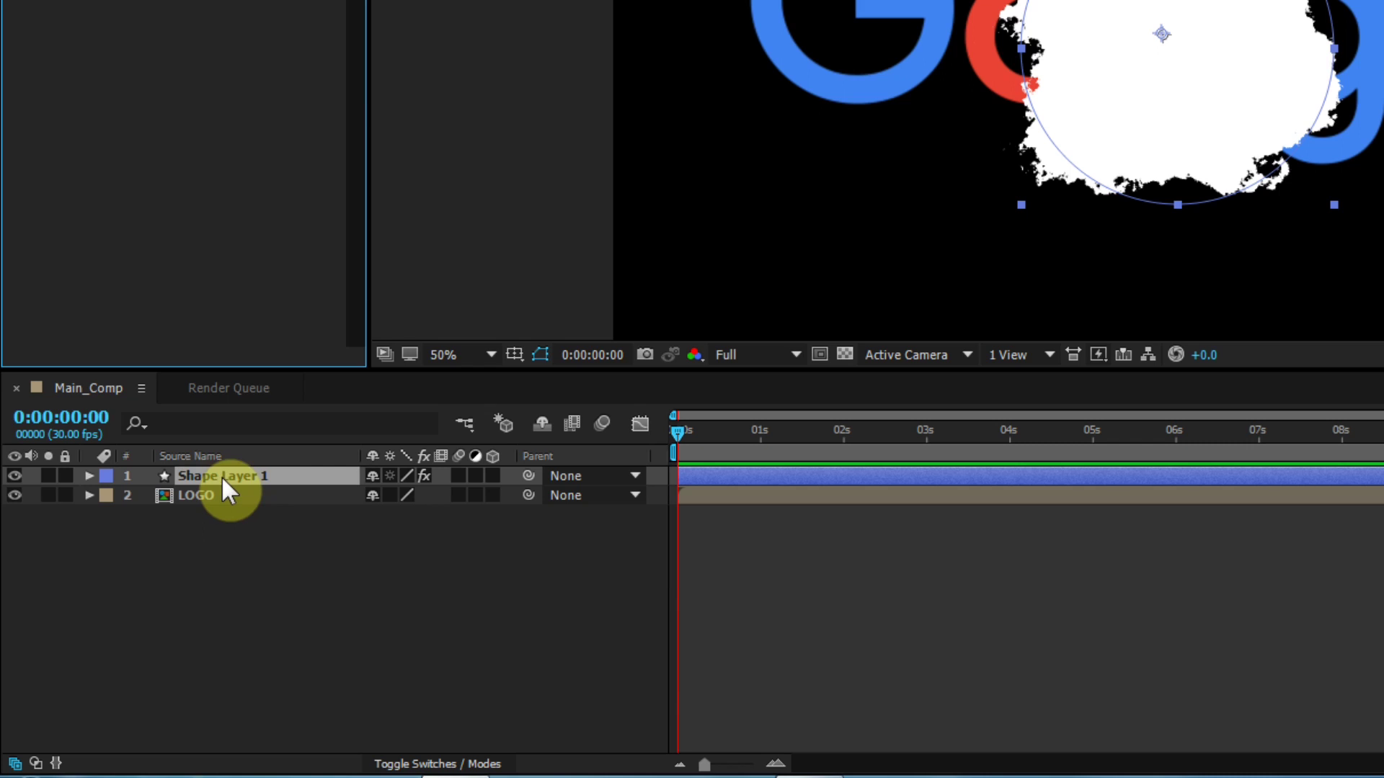
{"action": "key", "text": "s"}
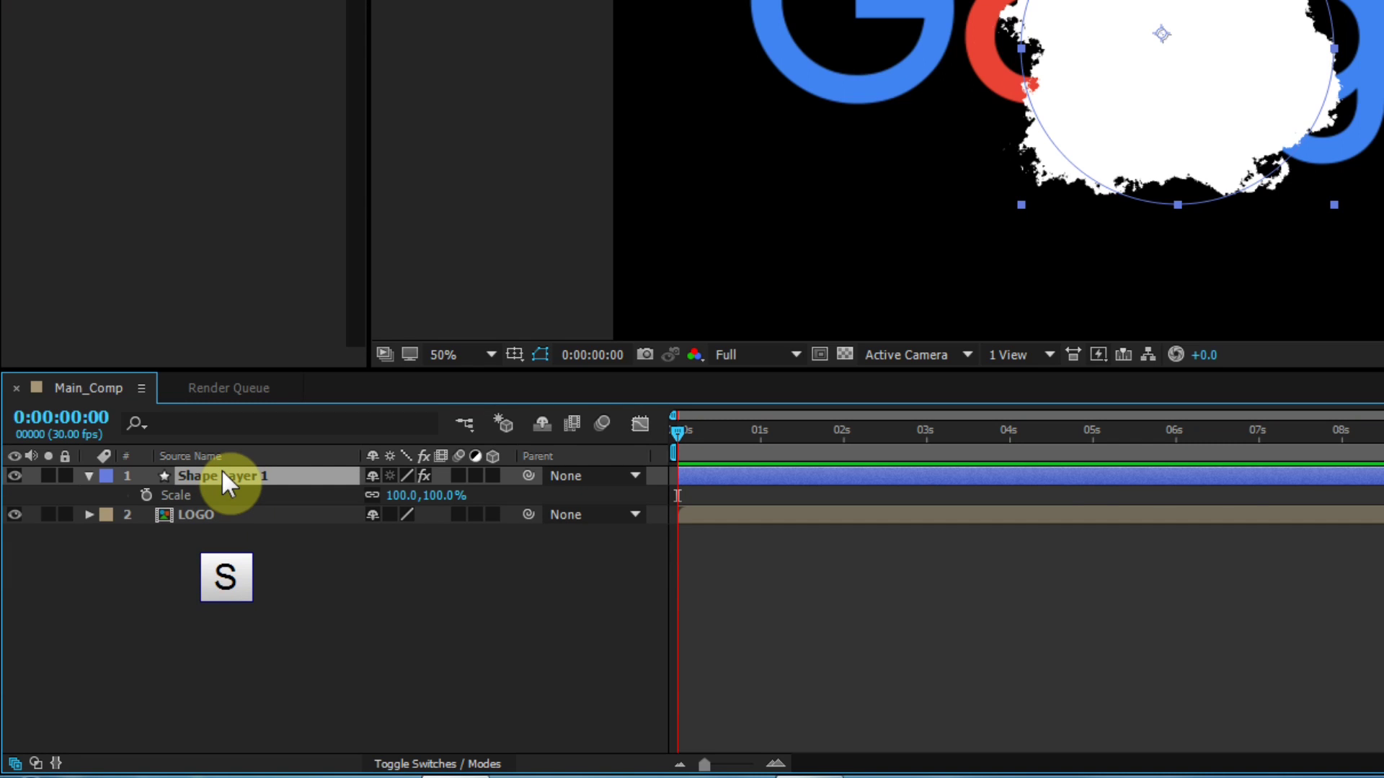
{"action": "left_click", "coordinate": [147, 492]}
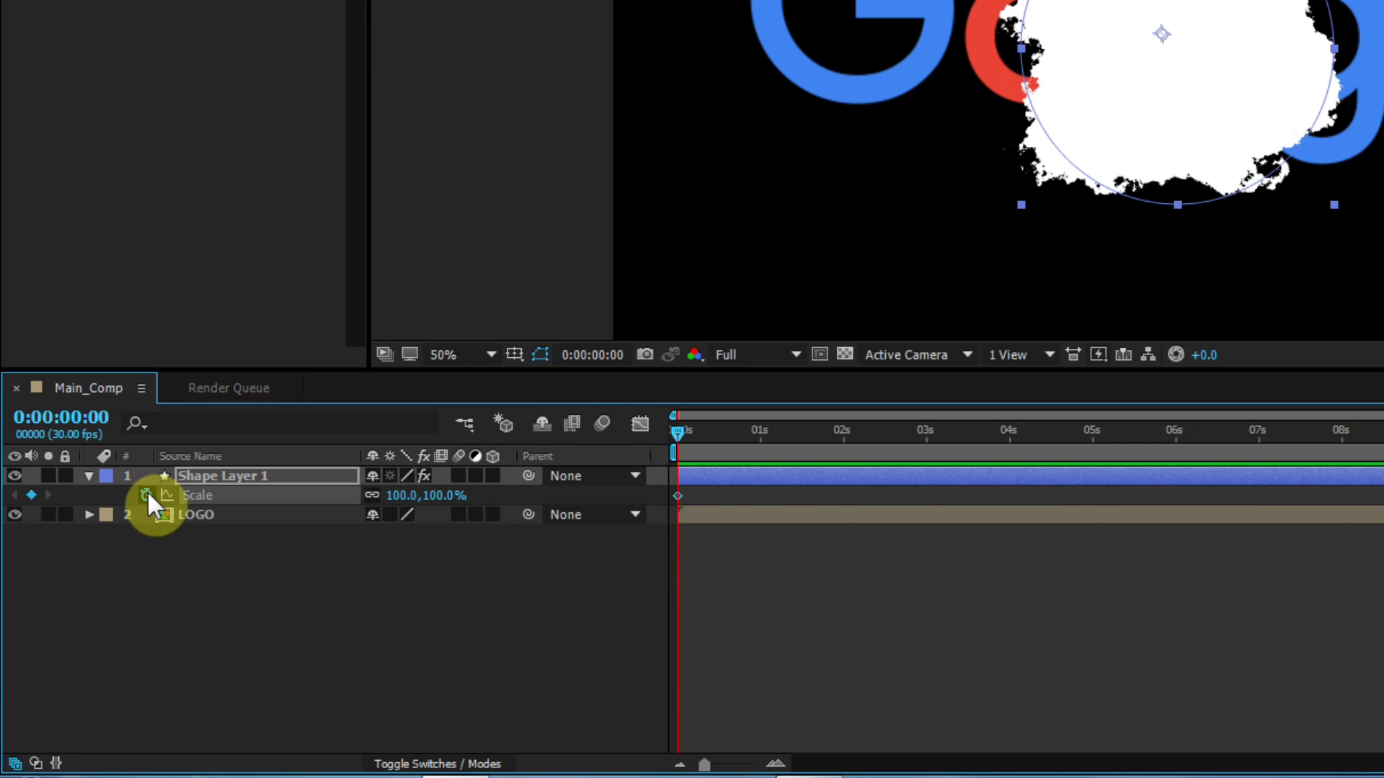
{"action": "left_click", "coordinate": [402, 495]}
{"action": "type", "text": "0"}
{"action": "key", "text": "Return"}
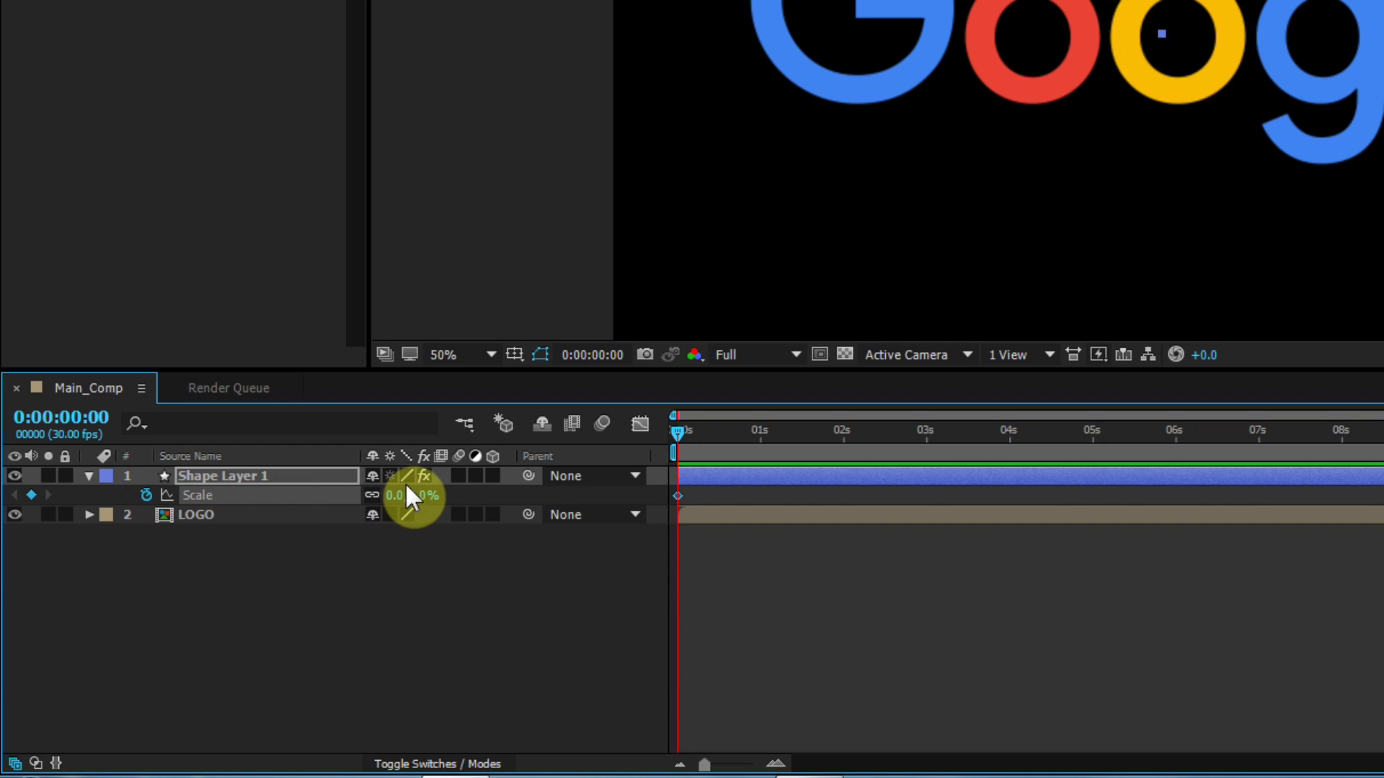
Step: Add a second Scale keyframe of 537% to Shape Layer 1 at 0:00:10:00 and fit the composition in the viewer
{"action": "left_click_drag", "start_coordinate": [674, 433], "coordinate": [737, 430]}
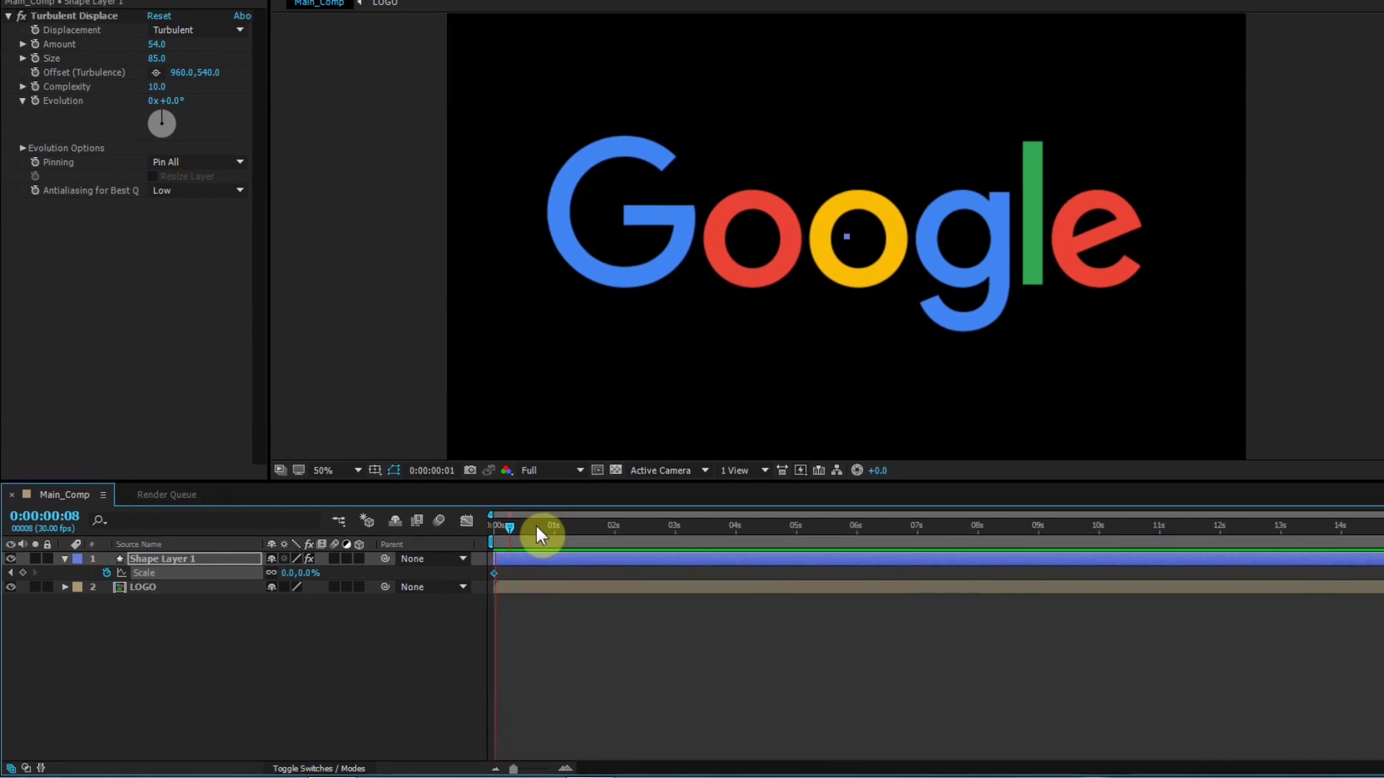
{"action": "left_click_drag", "start_coordinate": [536, 526], "coordinate": [727, 526]}
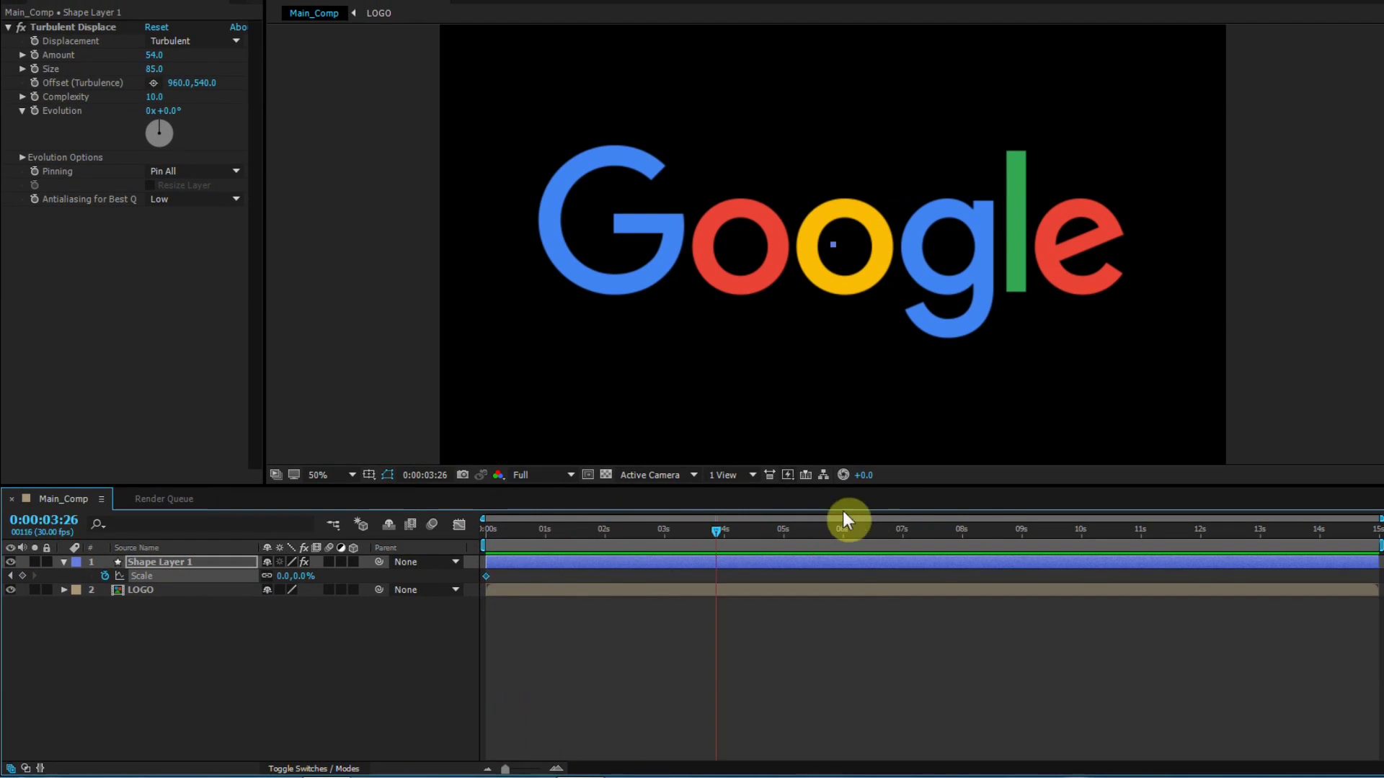
{"action": "key", "text": "Page_Up"}
{"action": "key", "text": "Page_Up"}
{"action": "left_click_drag", "start_coordinate": [281, 576], "coordinate": [671, 524]}
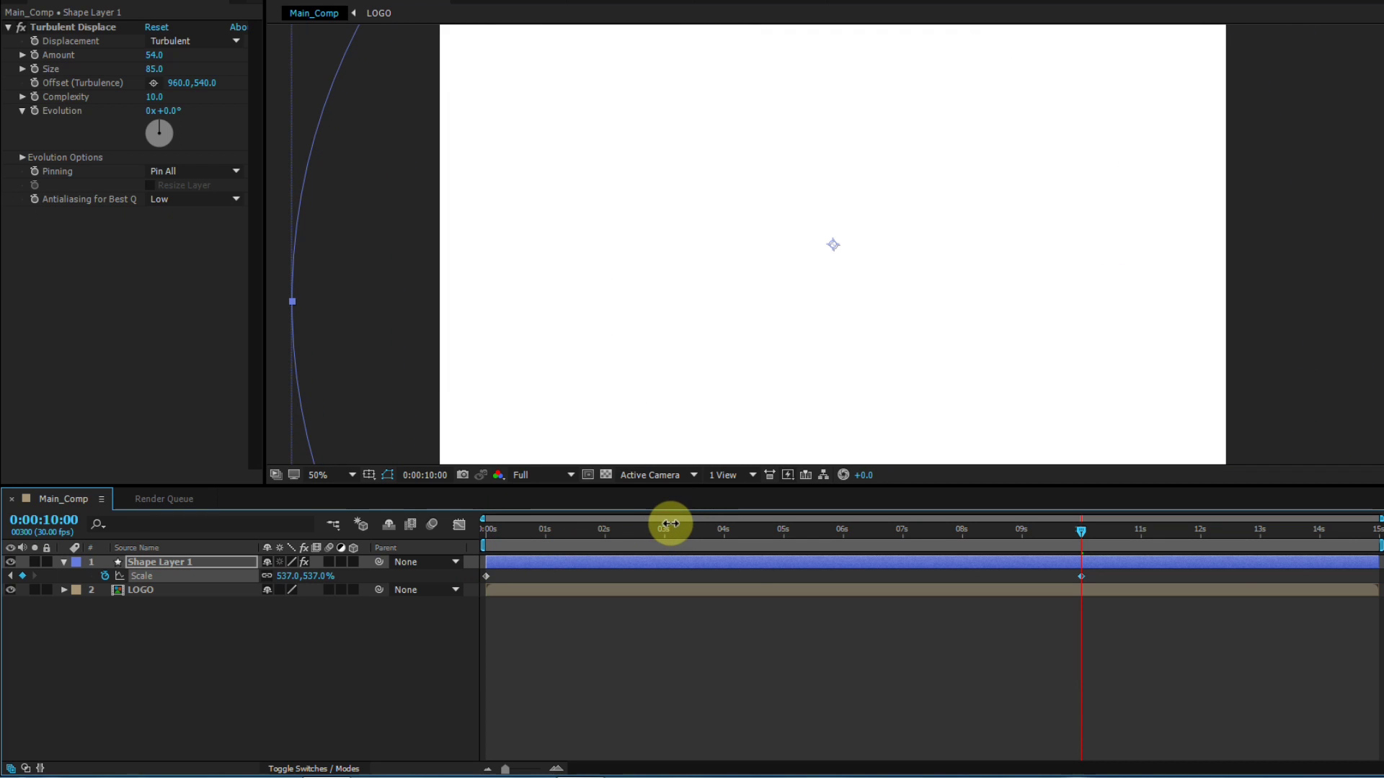
{"action": "key", "text": "alt+slash"}
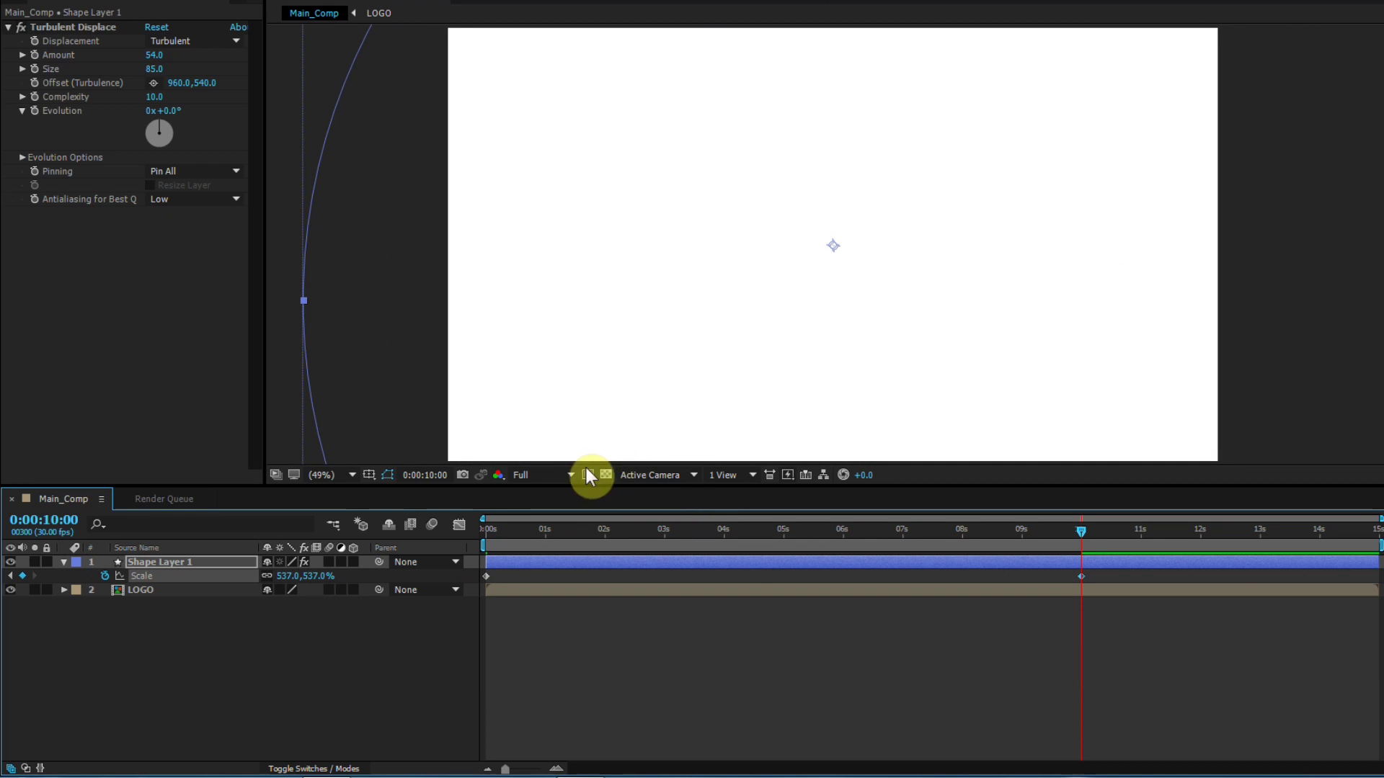
Step: Pre-compose Shape Layer 1 as "Shape Layer 1 Comp 1", moving all attributes into the new composition
{"action": "left_click", "coordinate": [64, 562]}
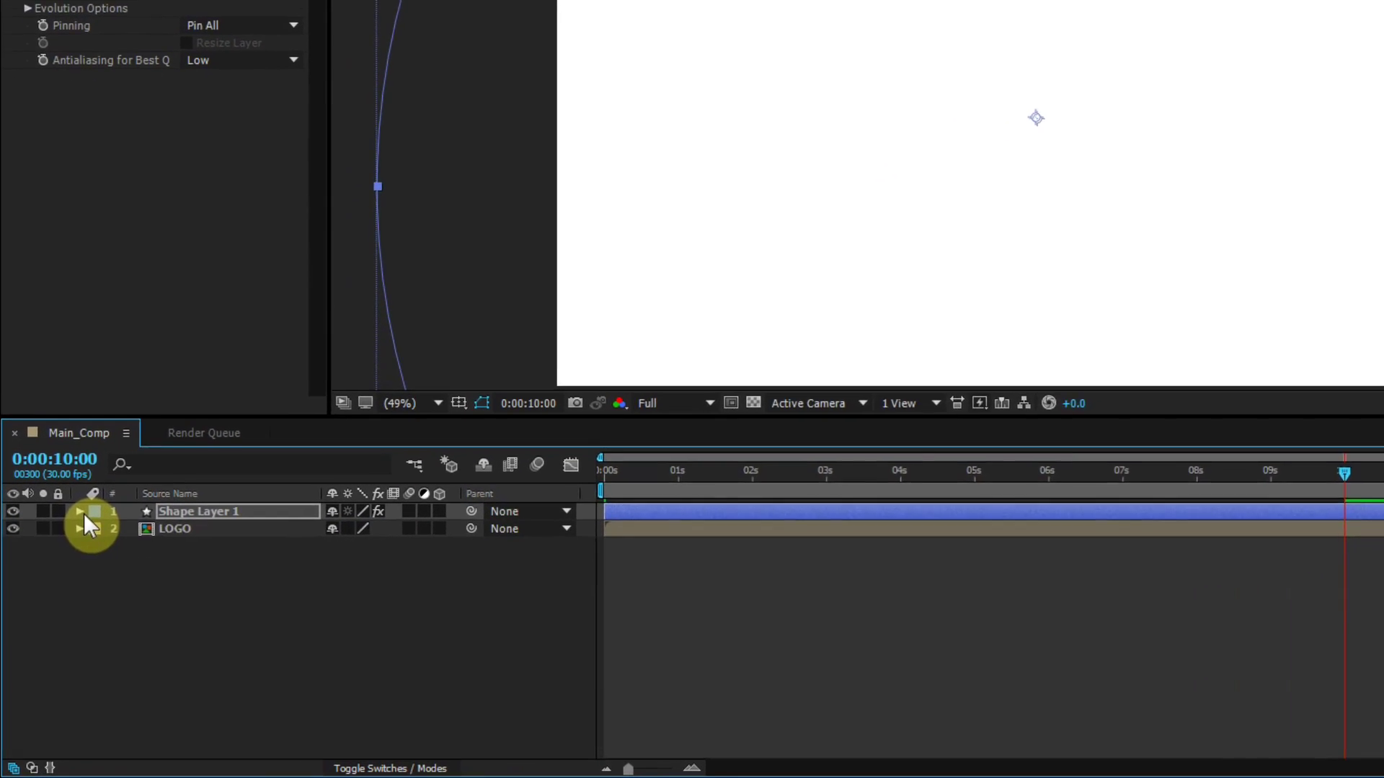
{"action": "right_click", "coordinate": [214, 487]}
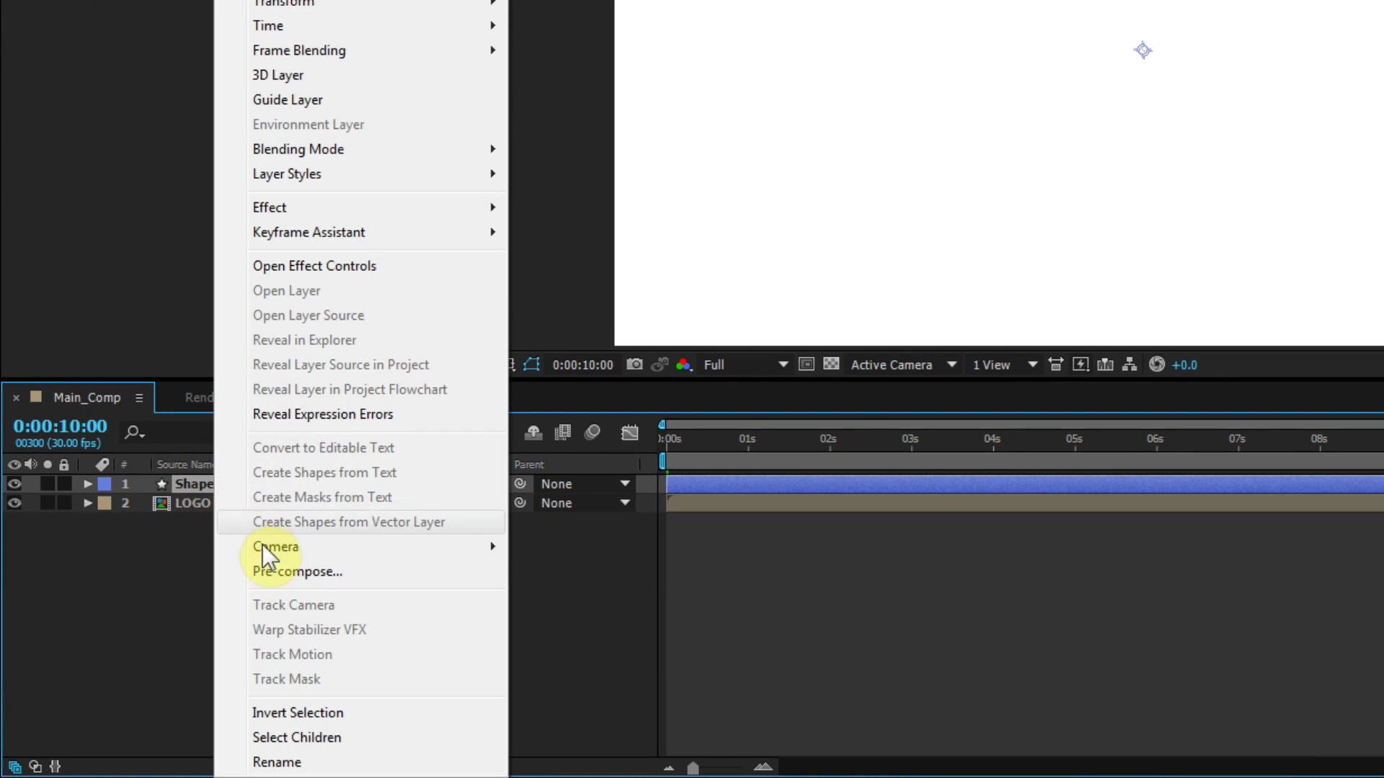
{"action": "left_click", "coordinate": [275, 577]}
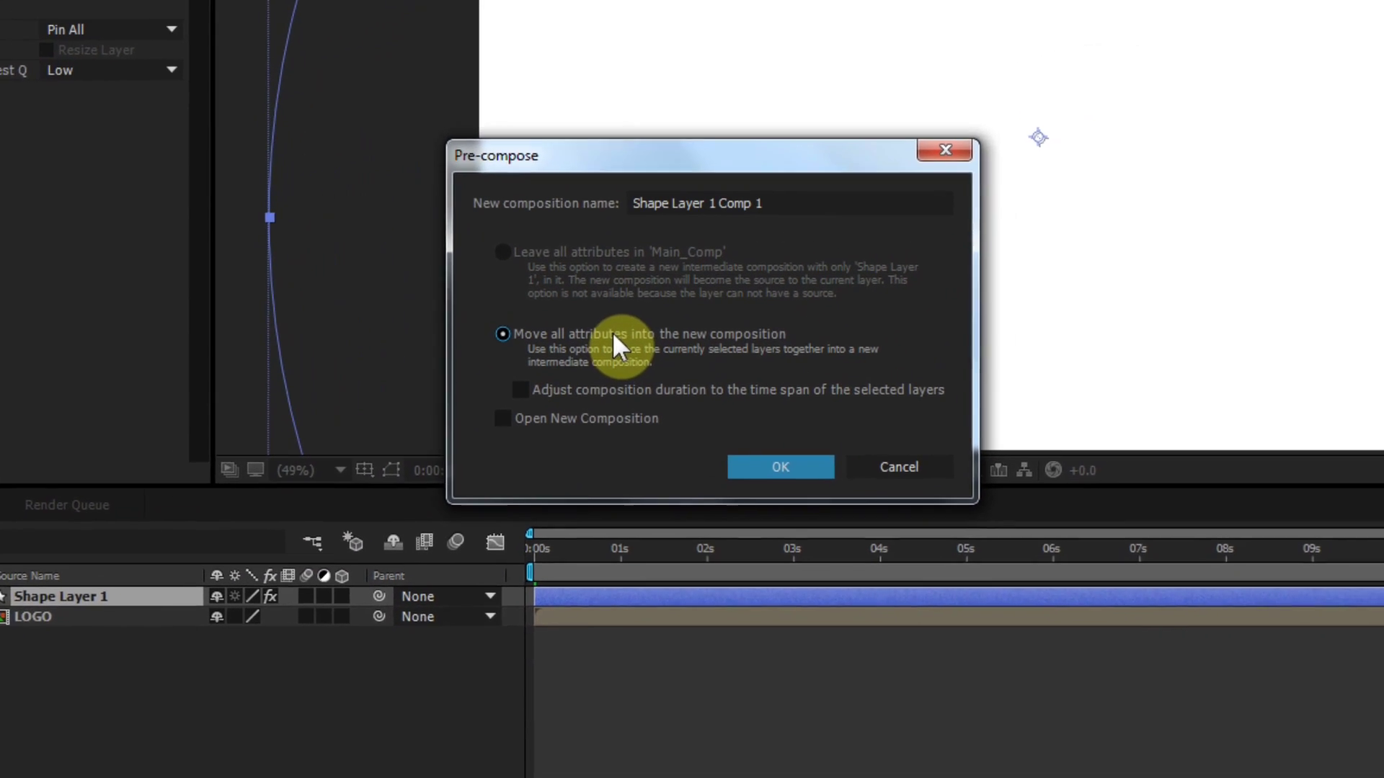
{"action": "left_click", "coordinate": [863, 224]}
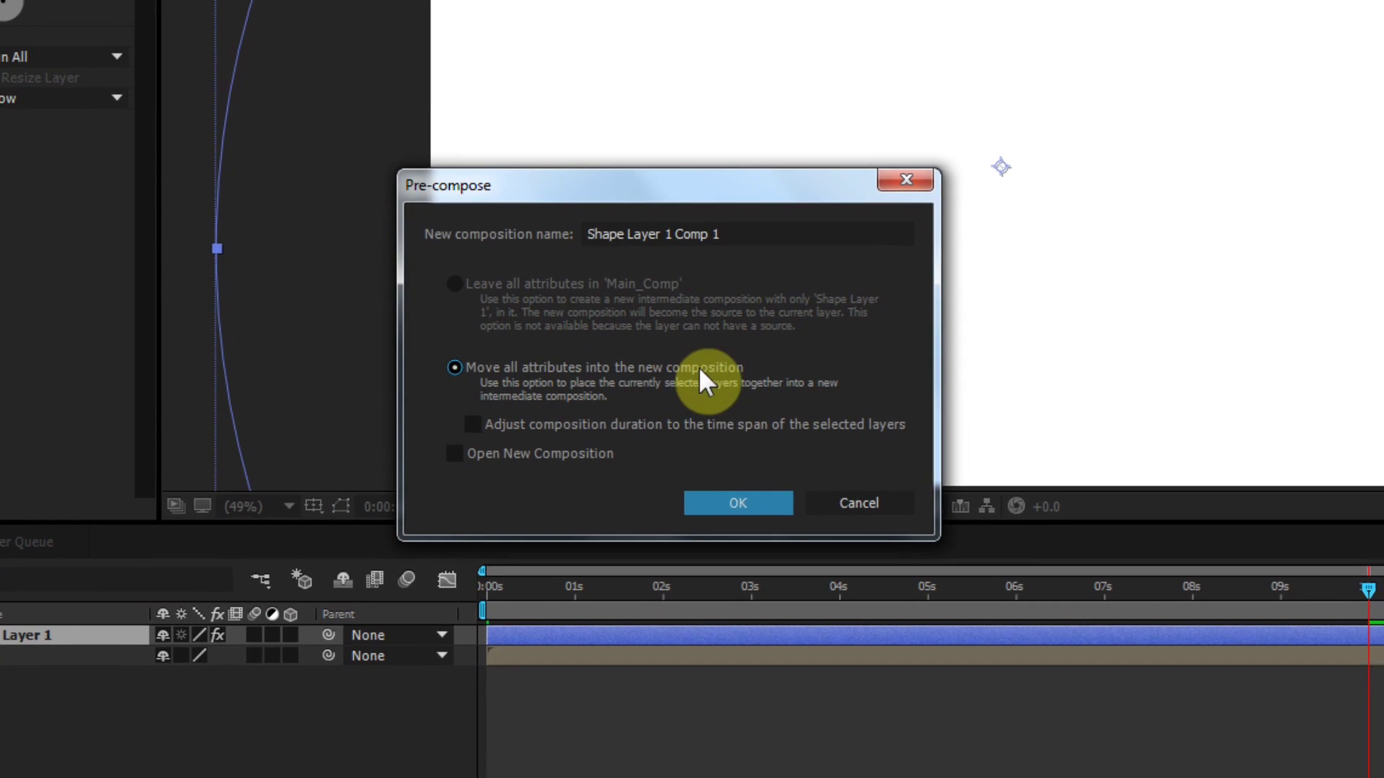
{"action": "left_click", "coordinate": [735, 508]}
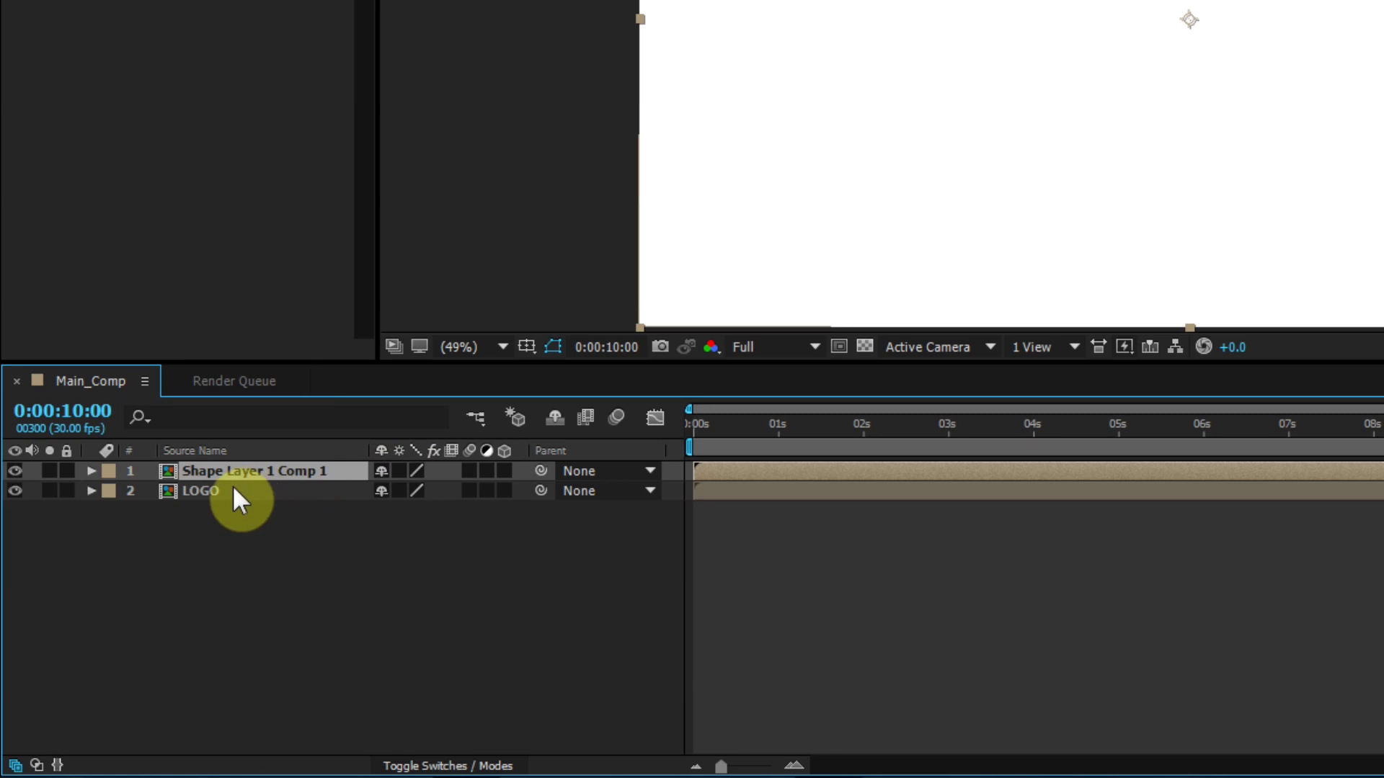
Step: Show the Modes column, set the LOGO layer's track matte to Alpha Matte "Shape Layer 1 Comp 1", and scrub through the reveal
{"action": "left_click", "coordinate": [232, 488]}
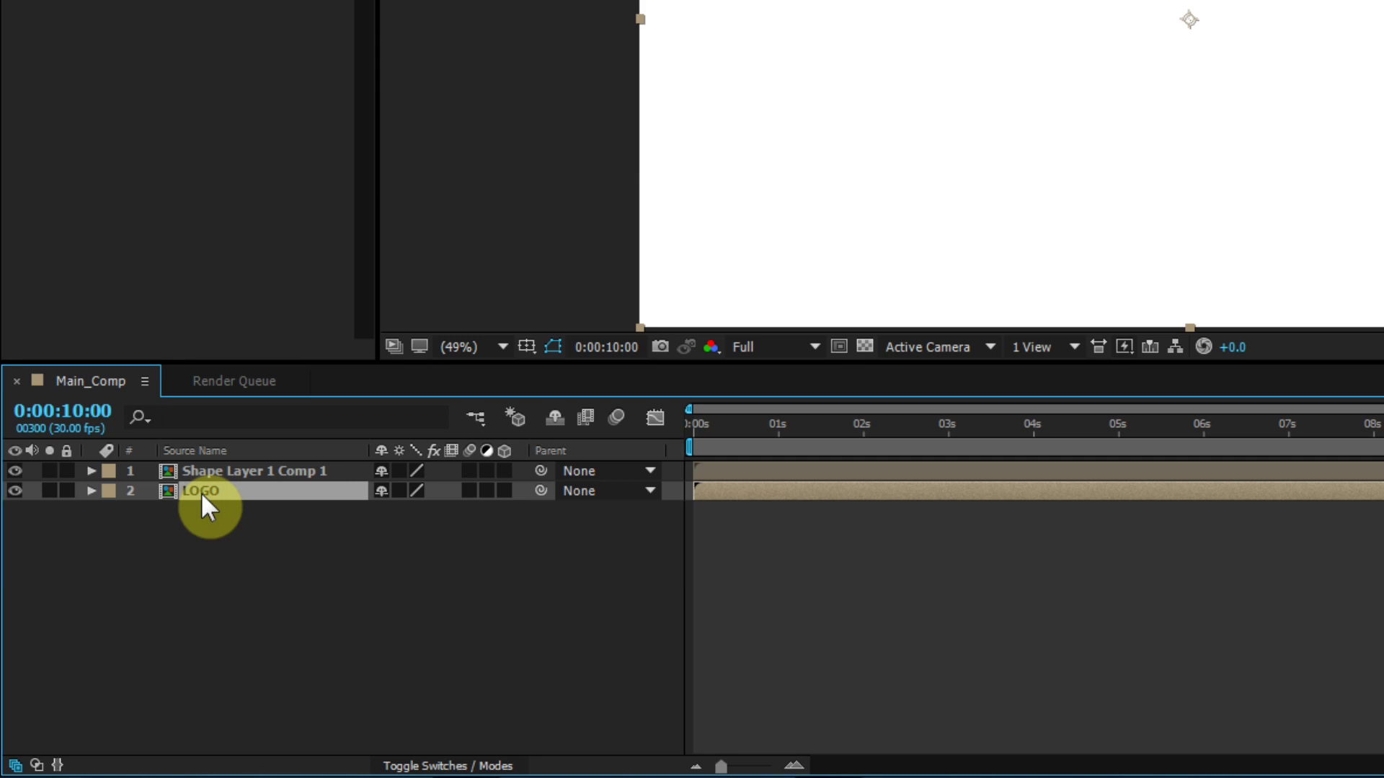
{"action": "right_click", "coordinate": [596, 444]}
{"action": "mouse_move", "coordinate": [640, 530]}
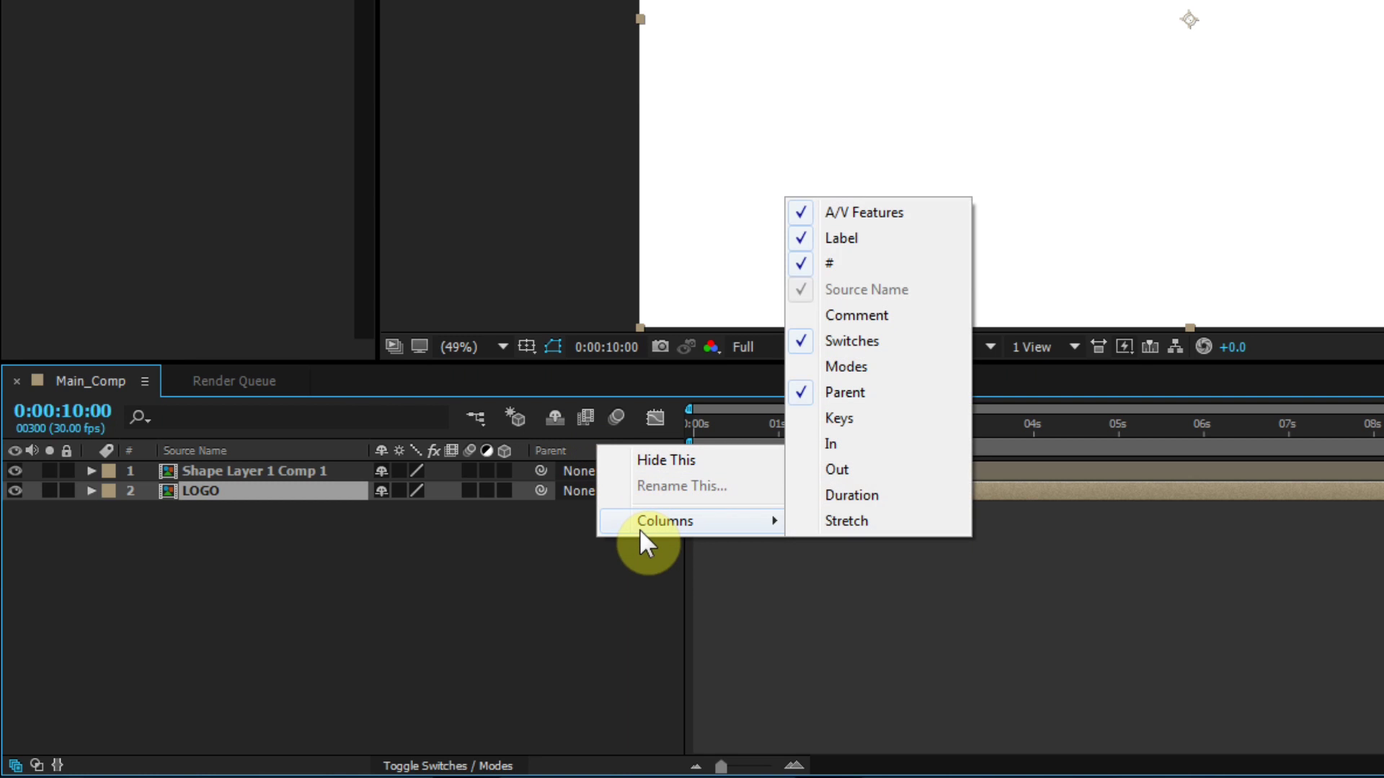
{"action": "left_click", "coordinate": [836, 369]}
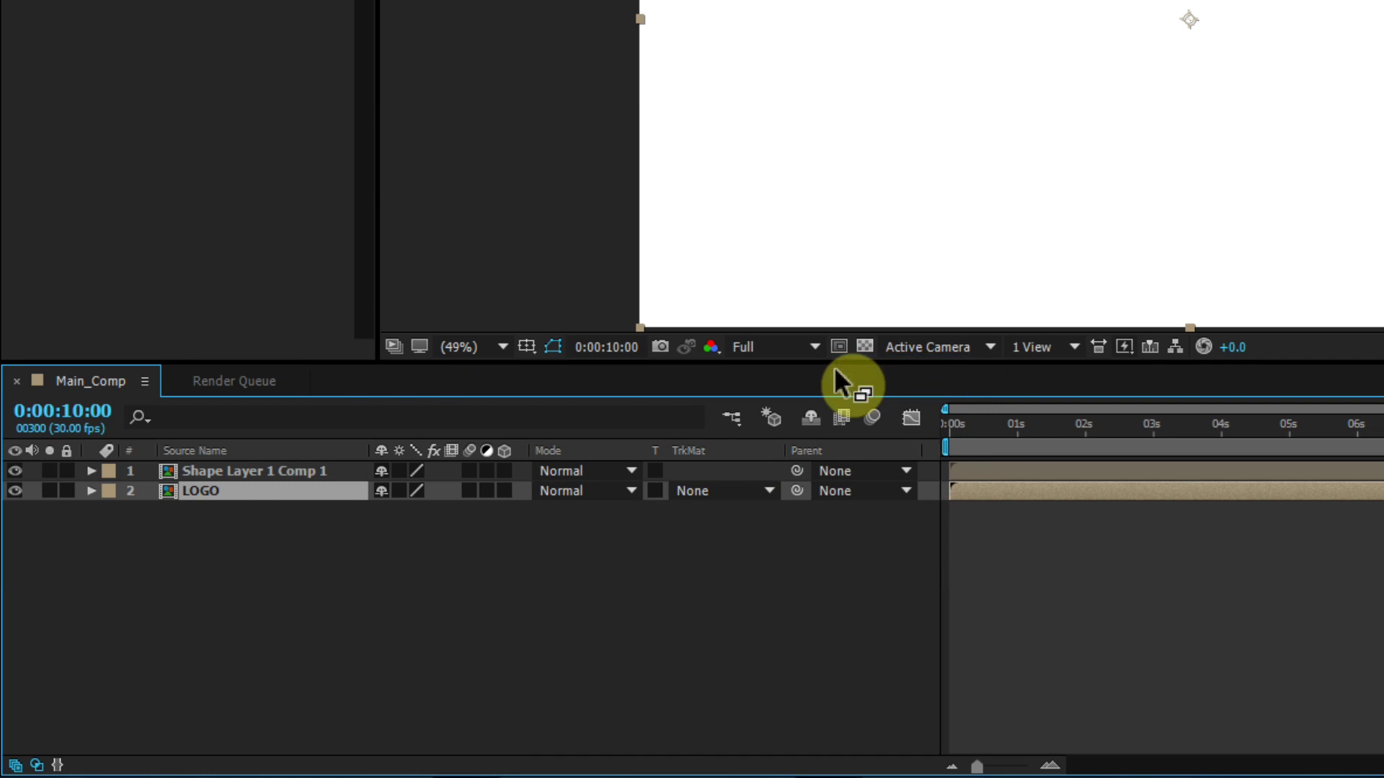
{"action": "left_click", "coordinate": [724, 493]}
{"action": "left_click", "coordinate": [745, 552]}
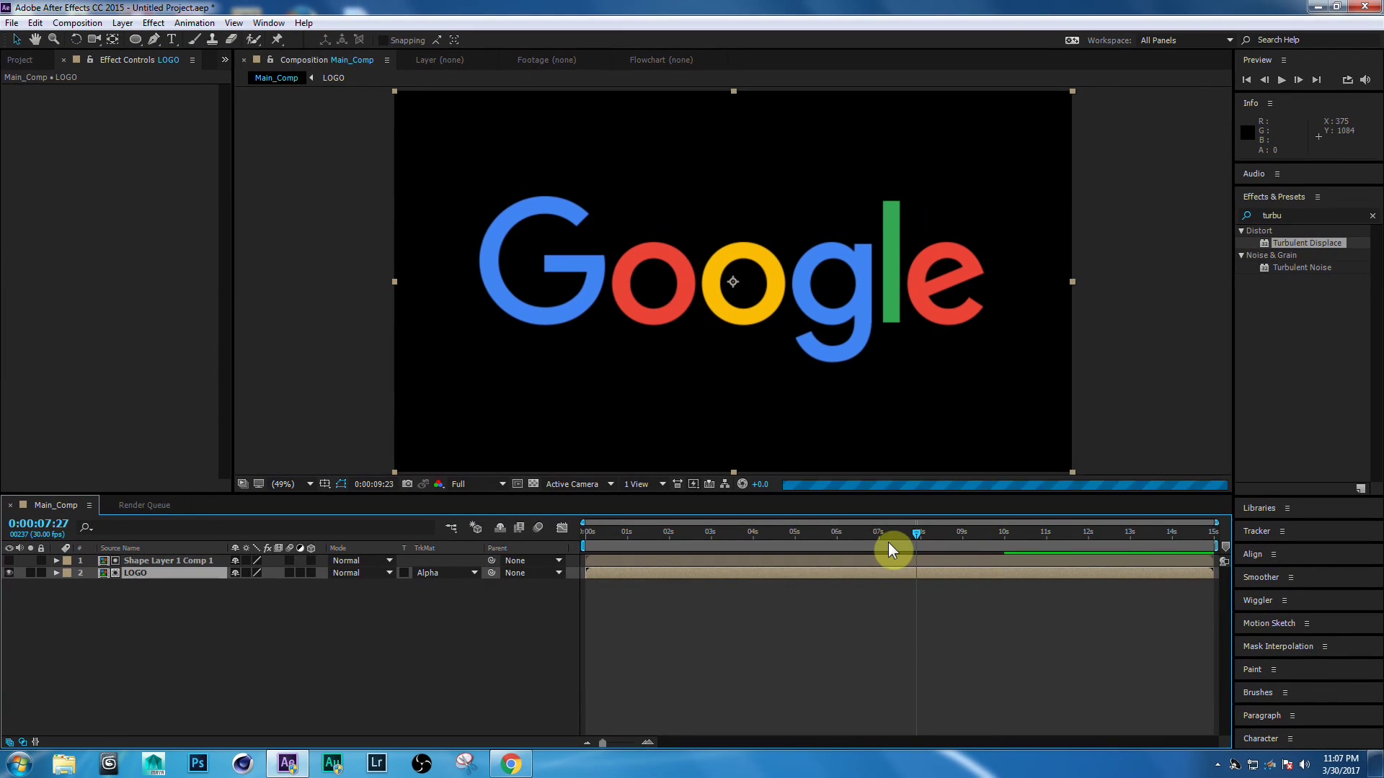
{"action": "left_click", "coordinate": [780, 544]}
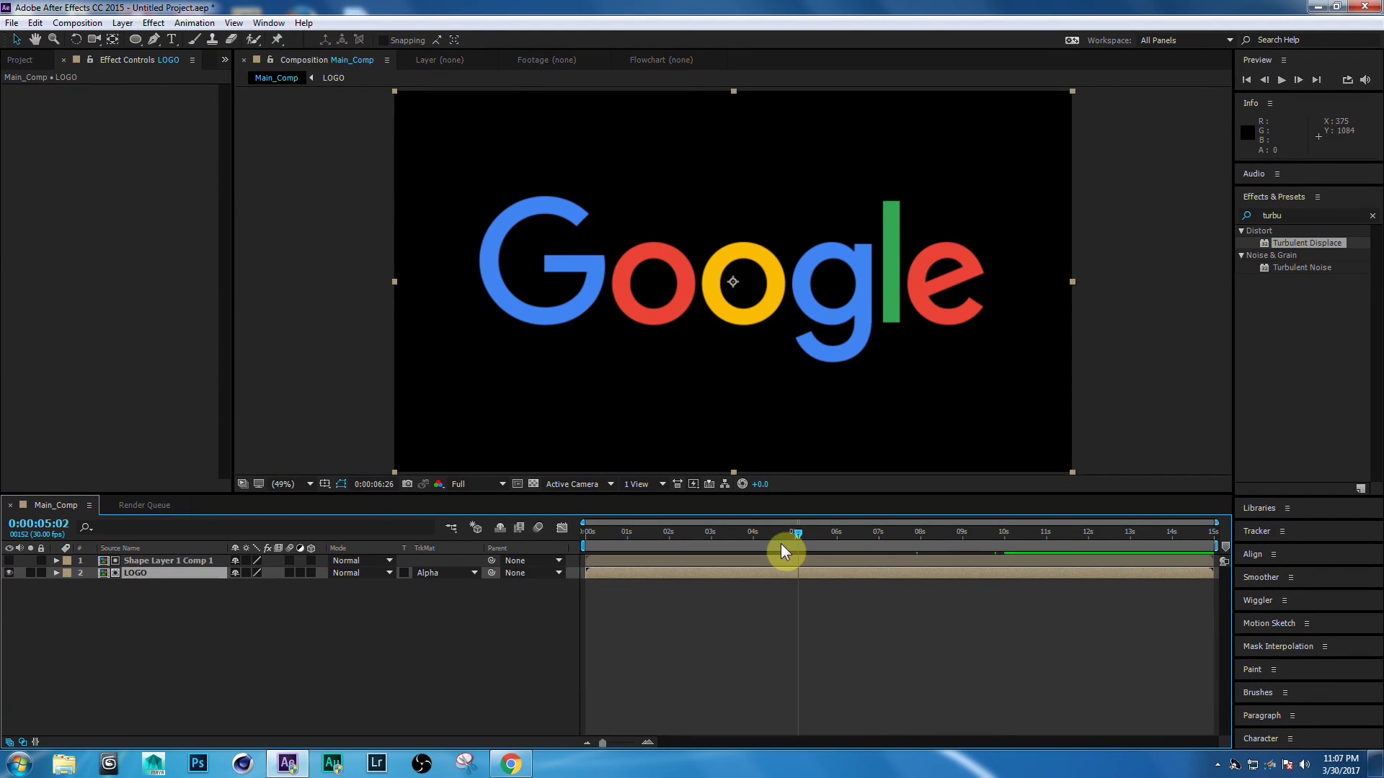
{"action": "left_click_drag", "start_coordinate": [780, 536], "coordinate": [824, 525]}
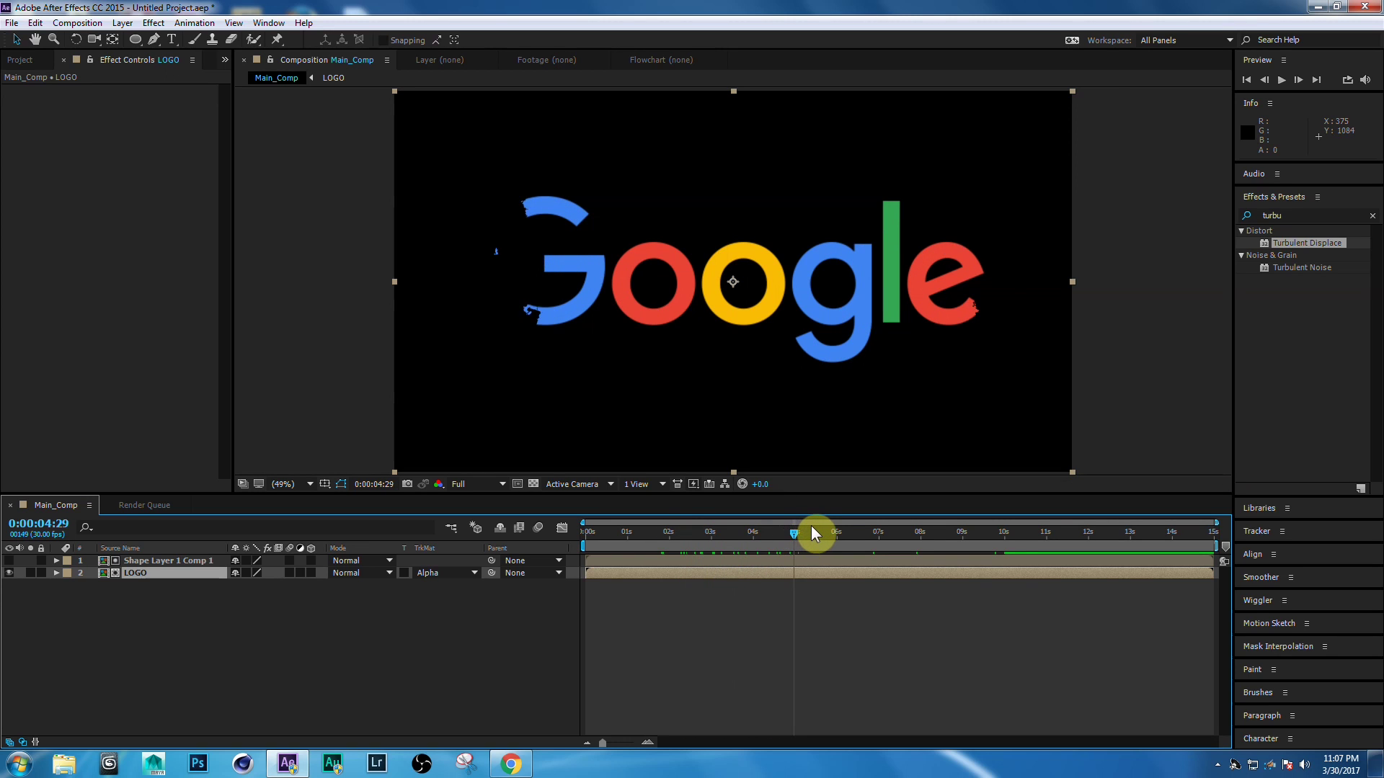
Step: Pre-compose the Shape Layer 1 Comp 1 and LOGO layers together as "LOGO COMP 1", moving all attributes
{"action": "left_click", "coordinate": [279, 631]}
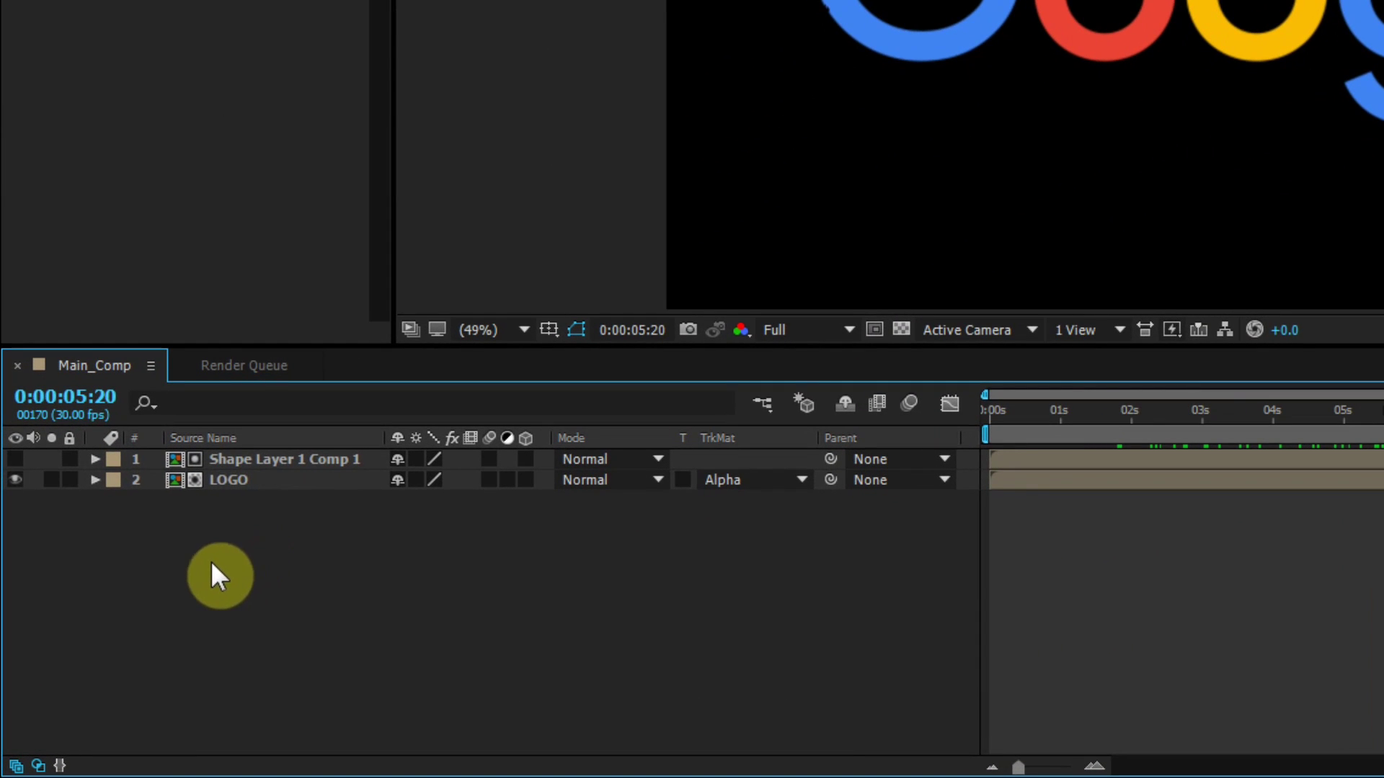
{"action": "left_click_drag", "start_coordinate": [211, 562], "coordinate": [223, 457]}
{"action": "right_click", "coordinate": [223, 457]}
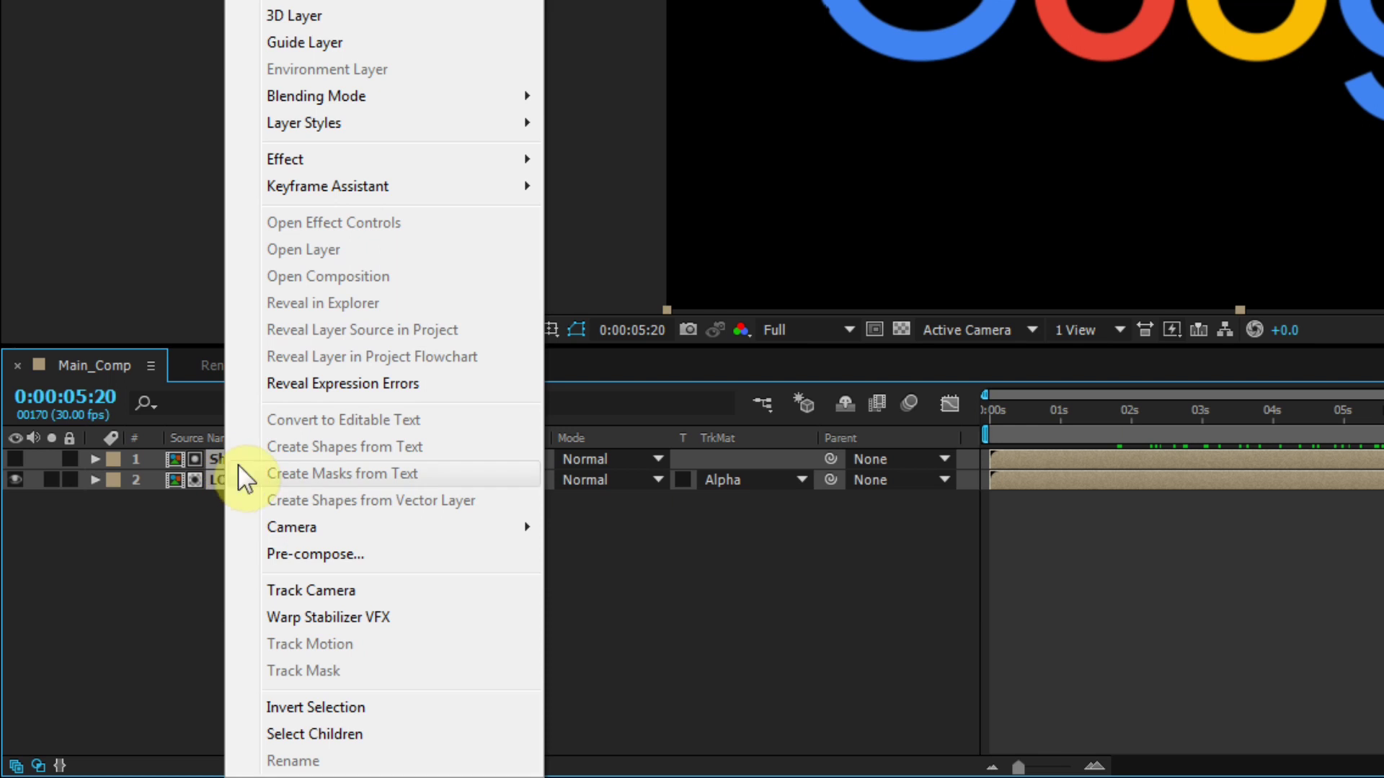
{"action": "left_click", "coordinate": [279, 552]}
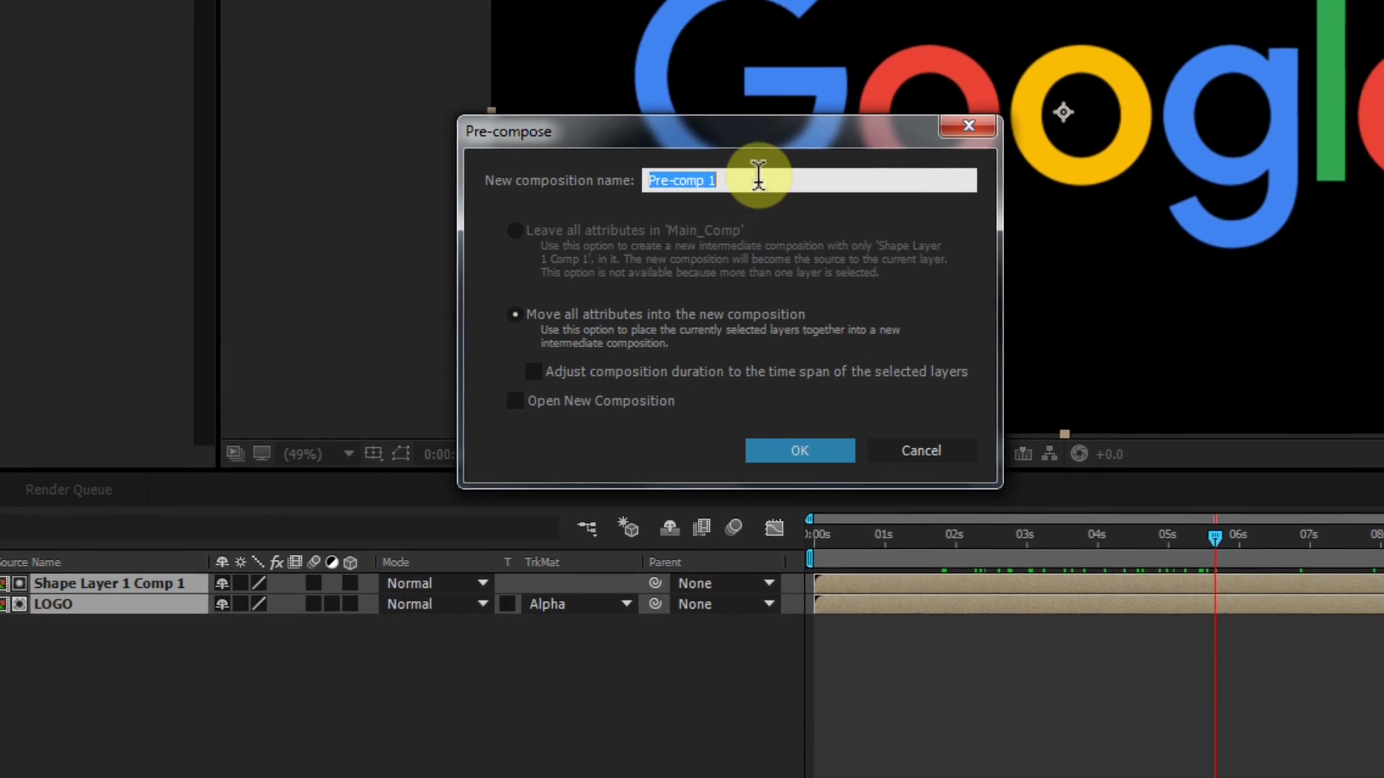
{"action": "type", "text": "LOGO"}
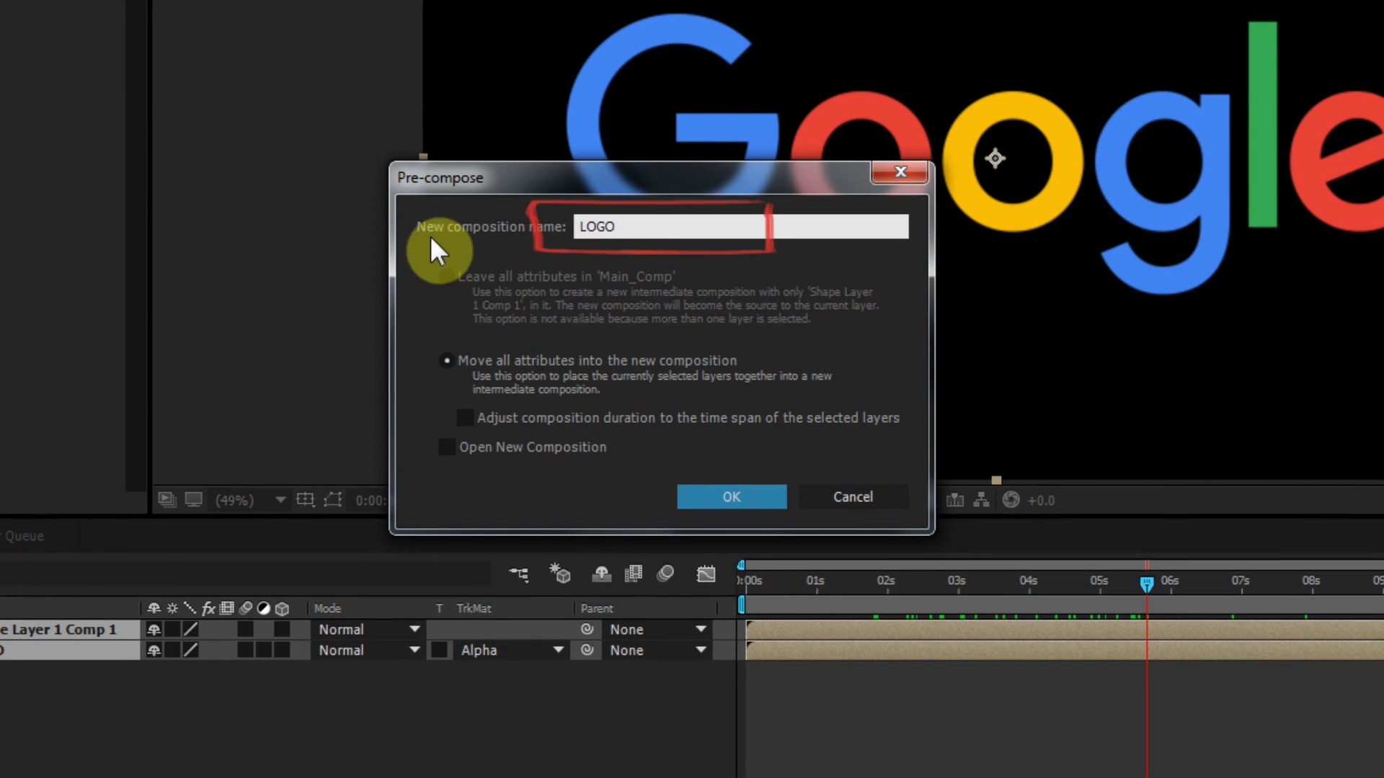
{"action": "type", "text": " COMP 1"}
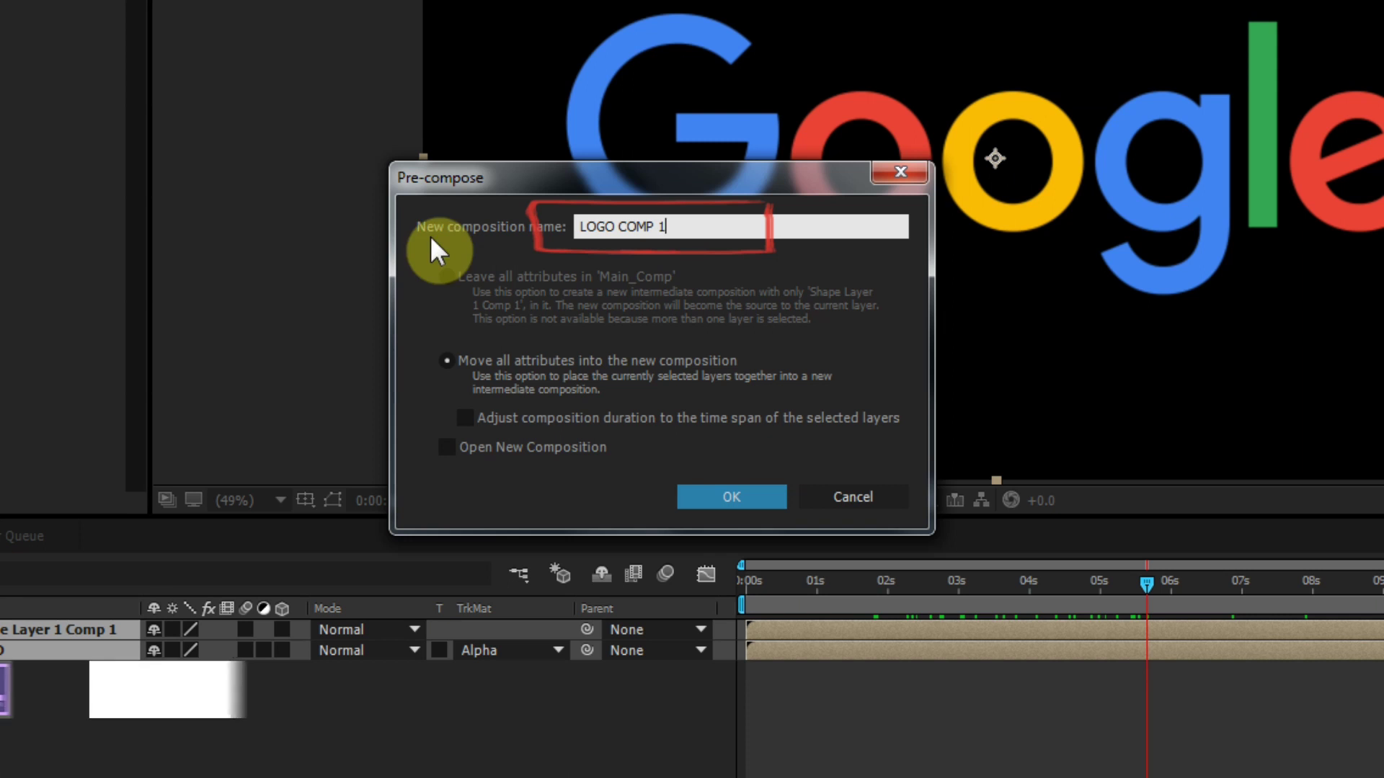
{"action": "left_click", "coordinate": [694, 496]}
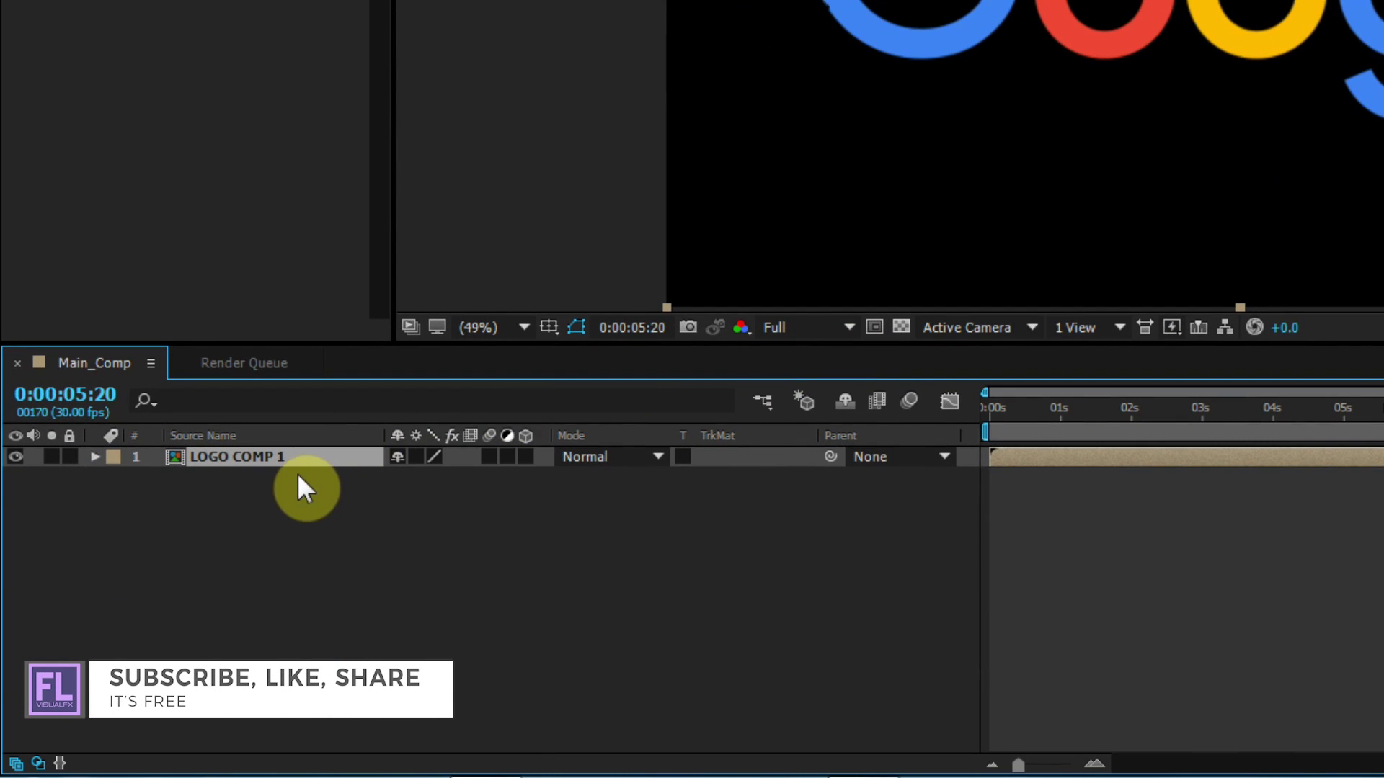
Step: Duplicate LOGO COMP 1 and shift the lower copy a few frames earlier in time
{"action": "key", "text": "ctrl+d"}
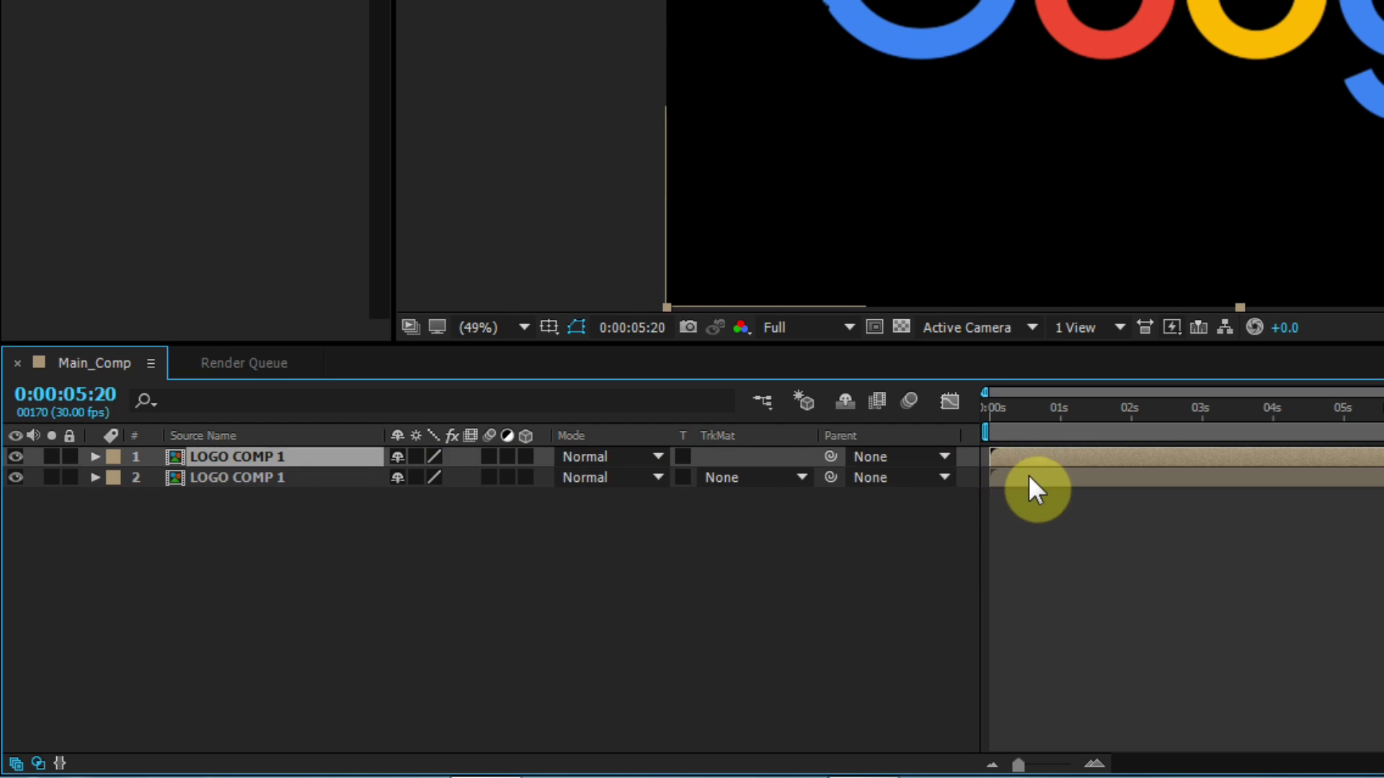
{"action": "left_click", "coordinate": [1026, 477]}
{"action": "left_click_drag", "start_coordinate": [1024, 476], "coordinate": [1018, 476]}
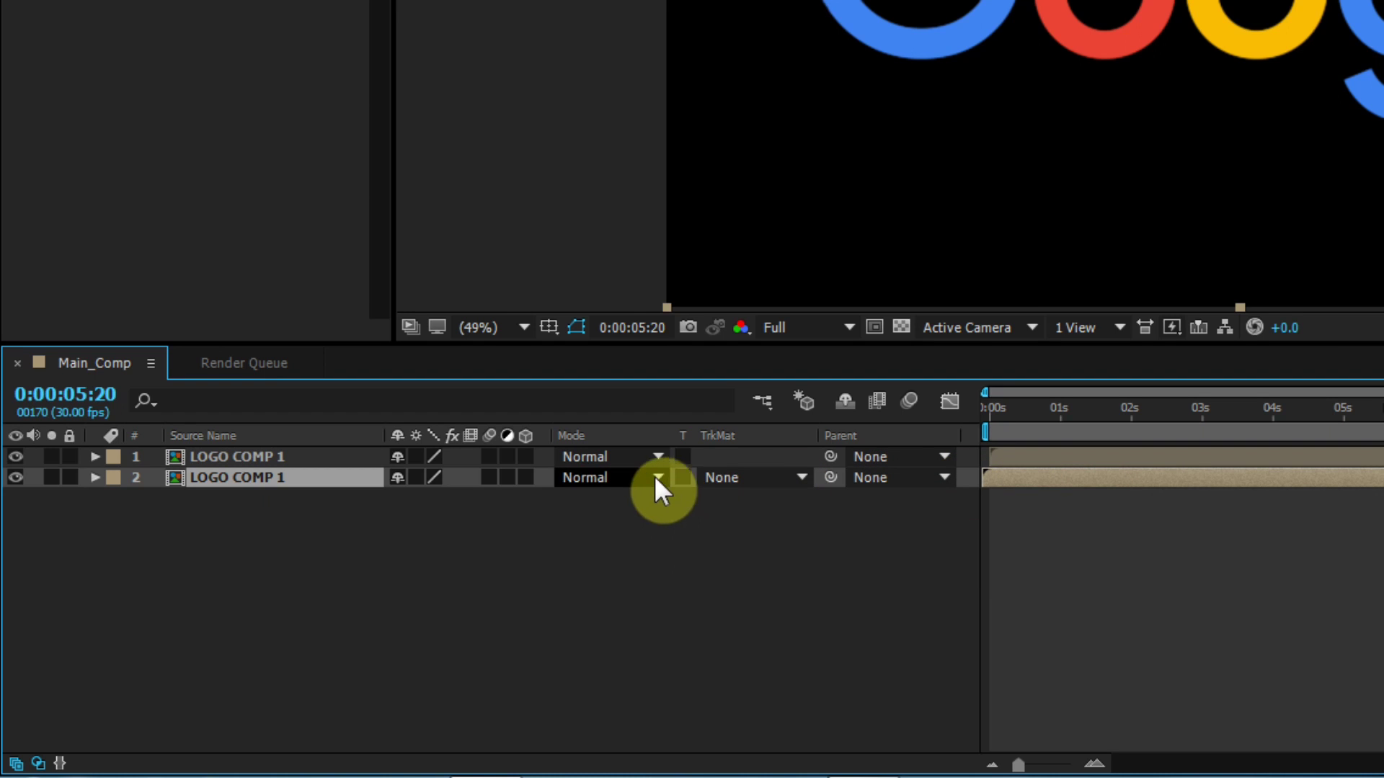
Step: Set the lower LOGO COMP 1 layer's track matte to Alpha Inverted Matte "LOGO COMP 1" and preview the edges at 0:00:02:08
{"action": "left_click", "coordinate": [727, 475]}
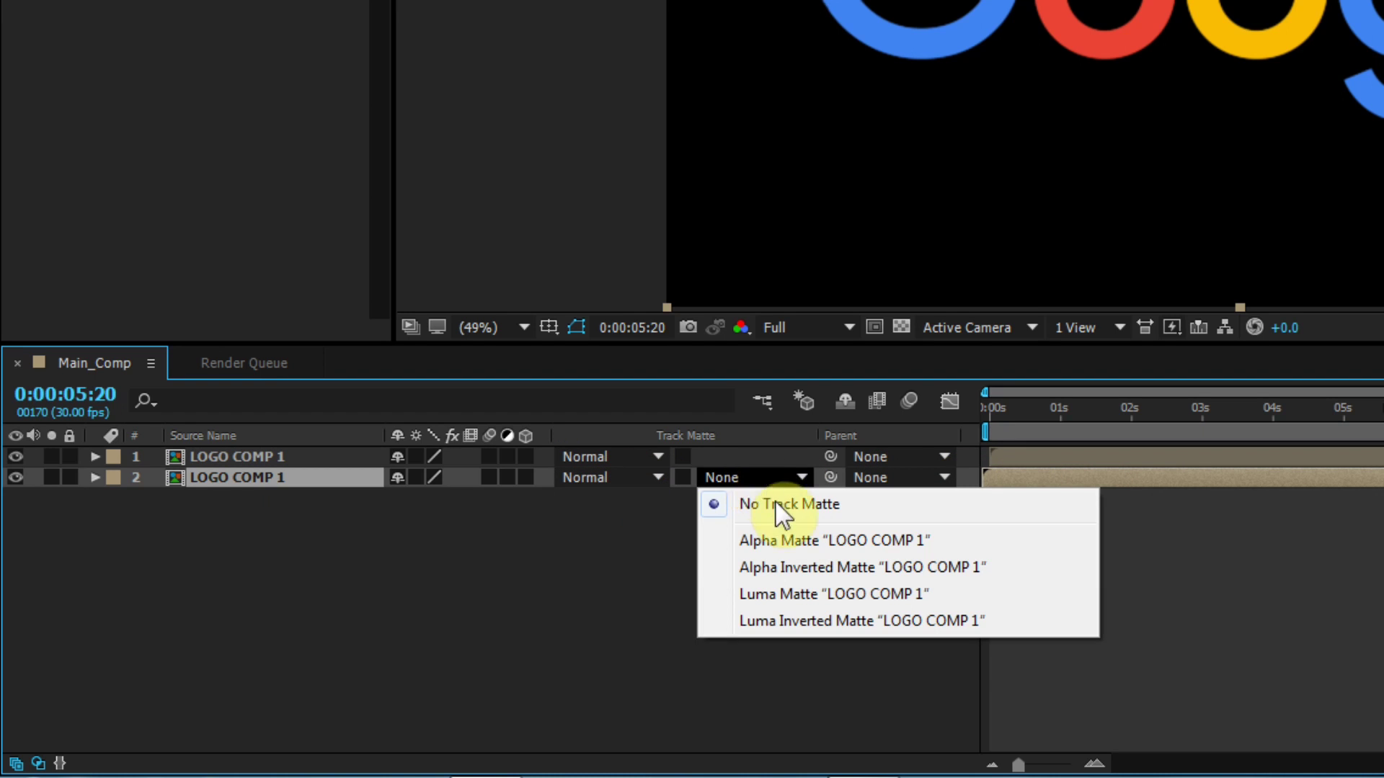
{"action": "left_click", "coordinate": [760, 567]}
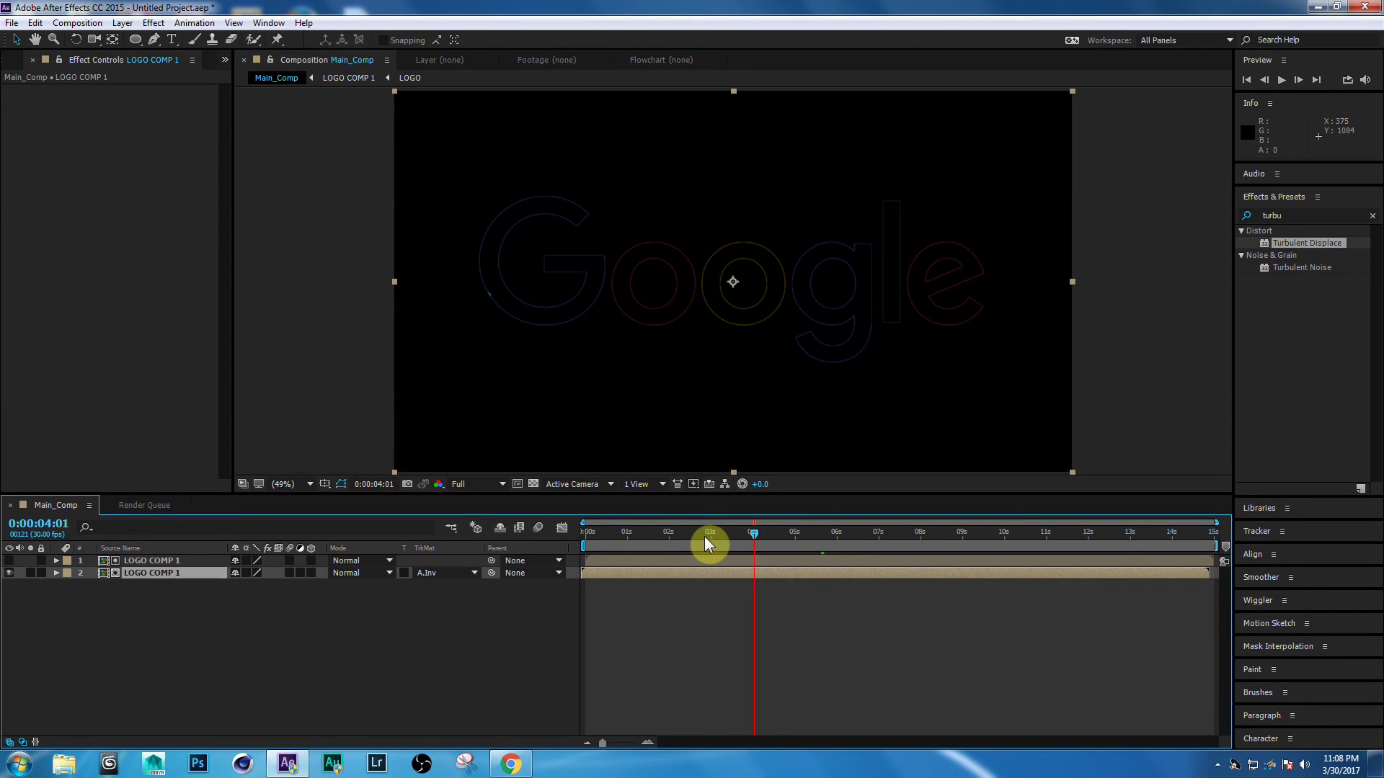
{"action": "left_click_drag", "start_coordinate": [704, 536], "coordinate": [673, 533]}
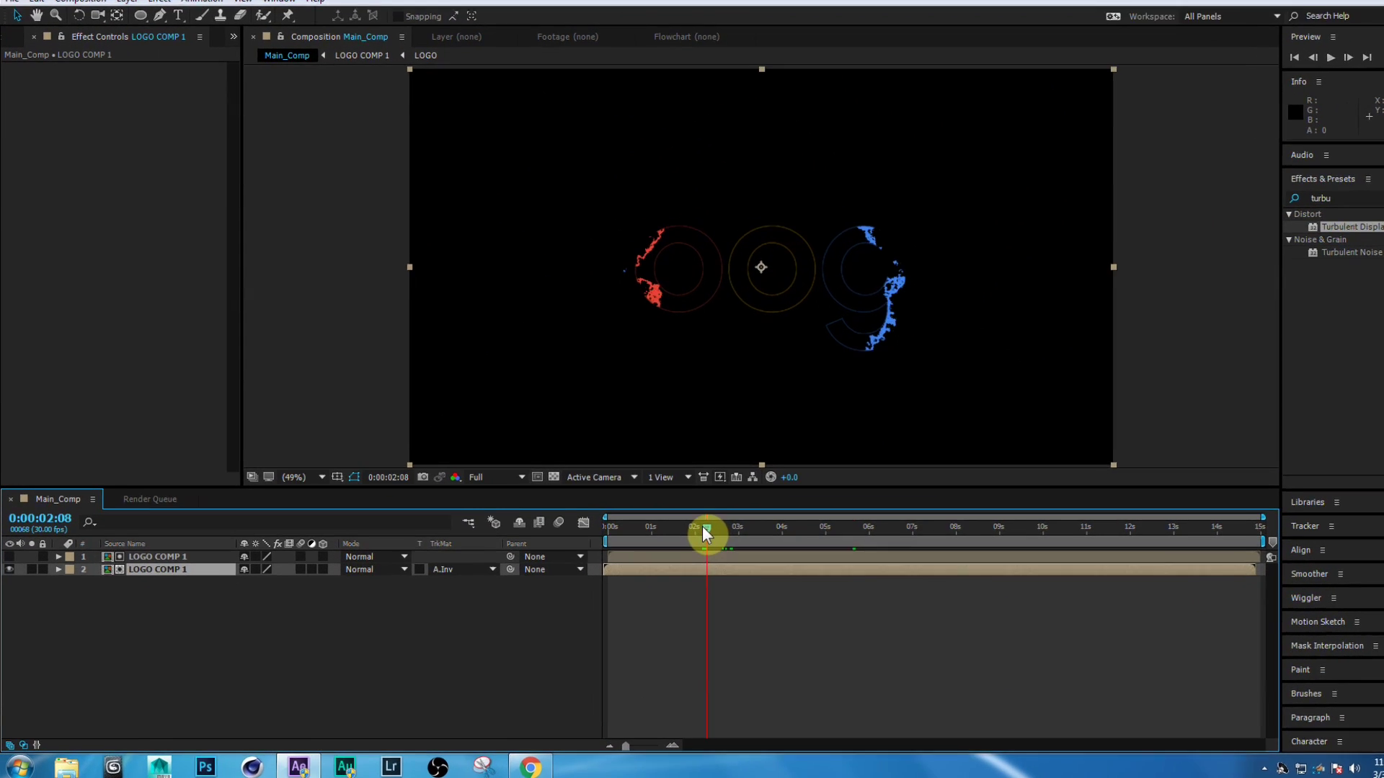
Step: Find the Simple Choker effect and apply it to the upper LOGO COMP 1 layer
{"action": "left_click", "coordinate": [207, 517]}
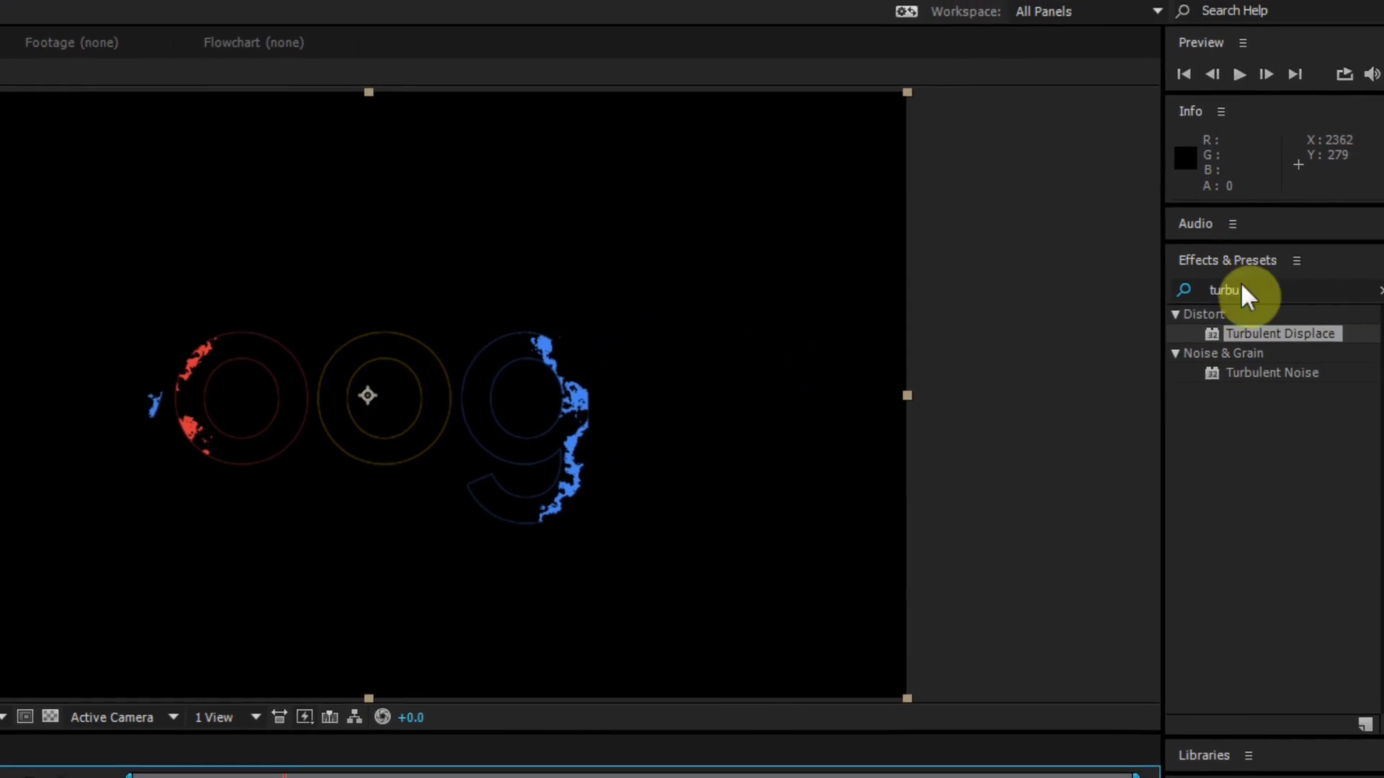
{"action": "double_click", "coordinate": [1251, 296]}
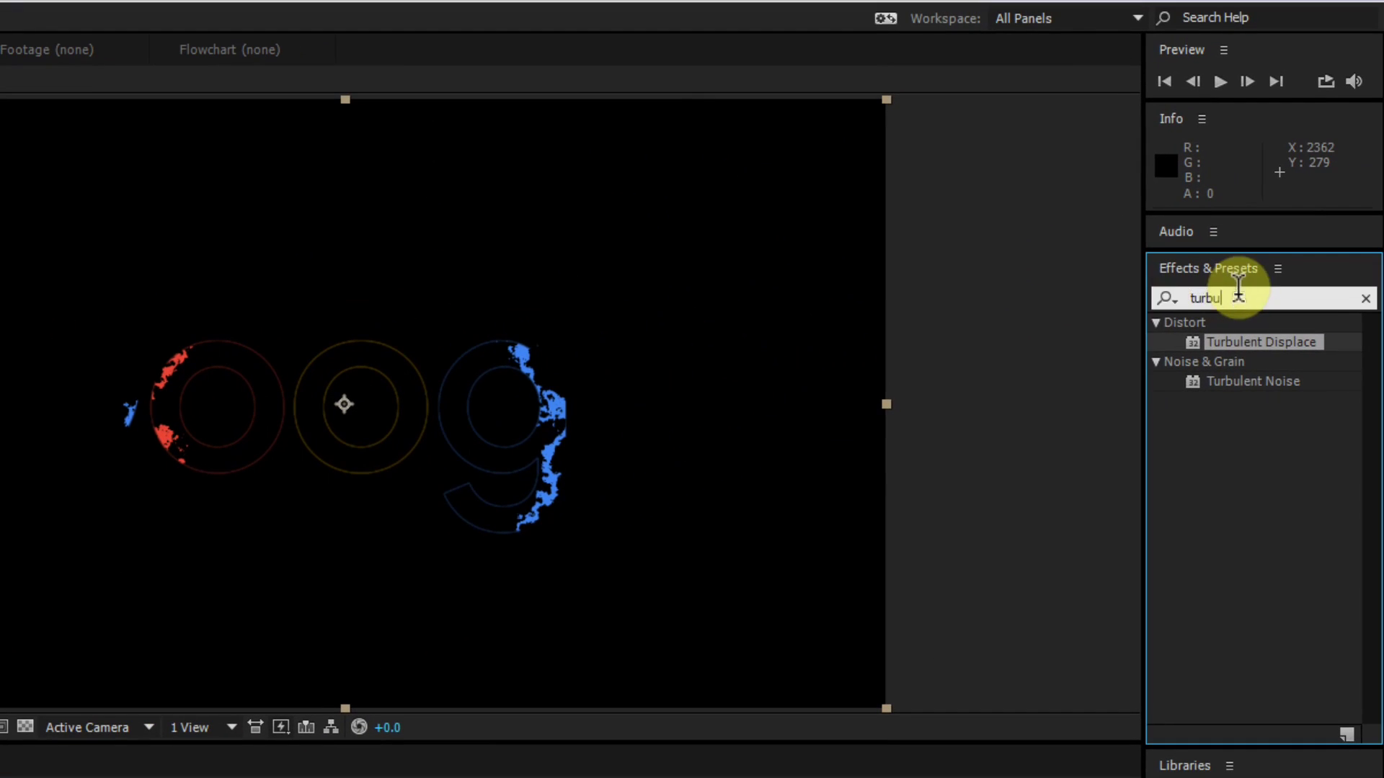
{"action": "key", "text": "BackSpace"}
{"action": "type", "text": "si"}
{"action": "type", "text": "le"}
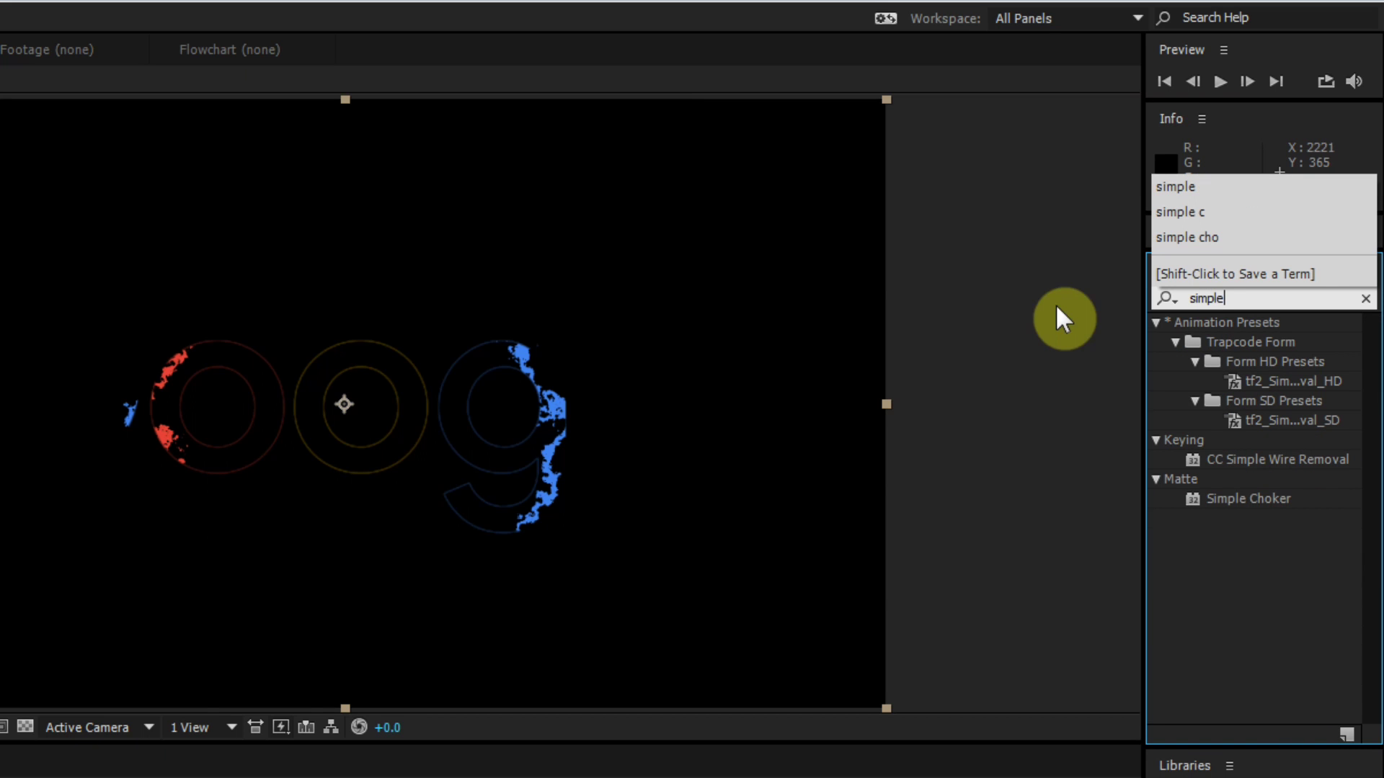
{"action": "left_click", "coordinate": [1220, 501]}
{"action": "left_click_drag", "start_coordinate": [1220, 505], "coordinate": [0, 777]}
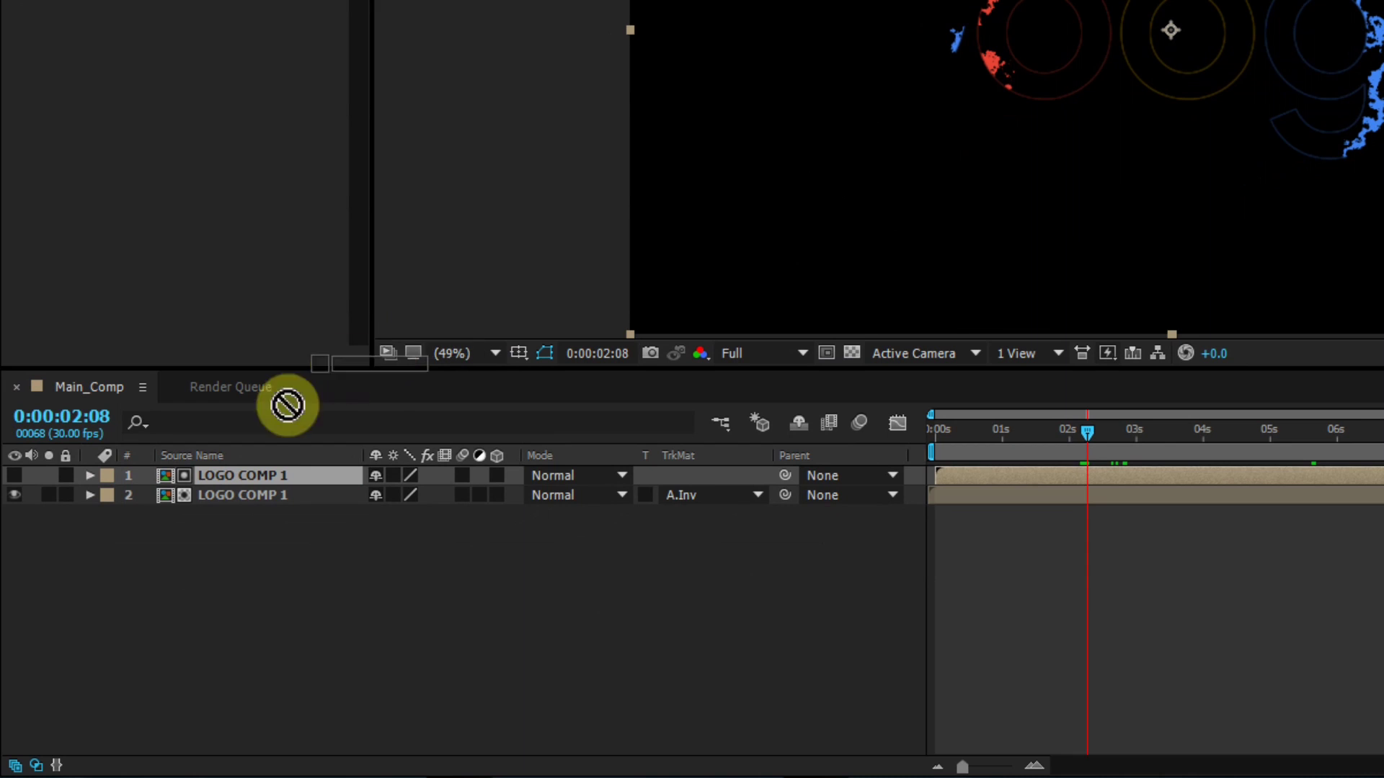
{"action": "left_click_drag", "start_coordinate": [287, 405], "coordinate": [223, 477]}
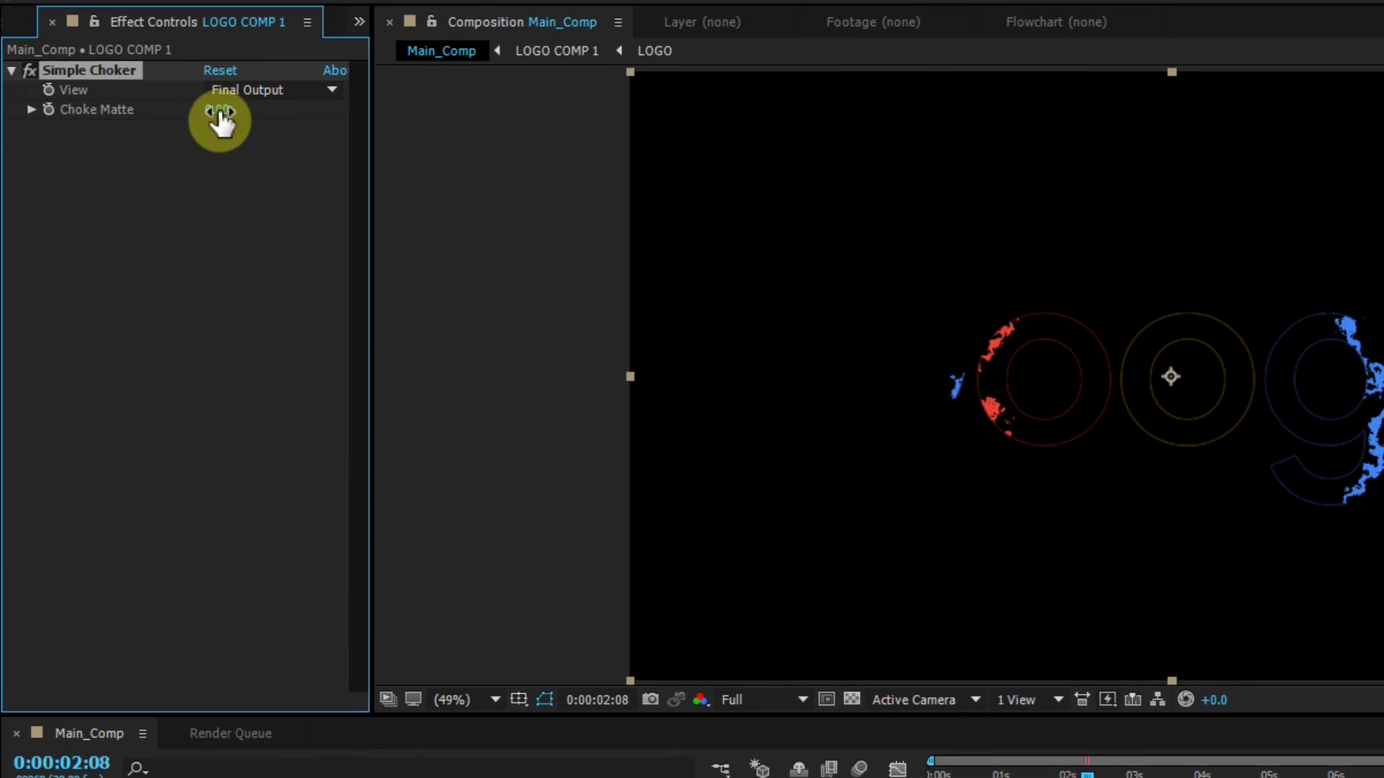
Step: Set Simple Choker's Choke Matte to -2 on the upper LOGO COMP 1 layer
{"action": "left_click", "coordinate": [222, 137]}
{"action": "type", "text": "-2"}
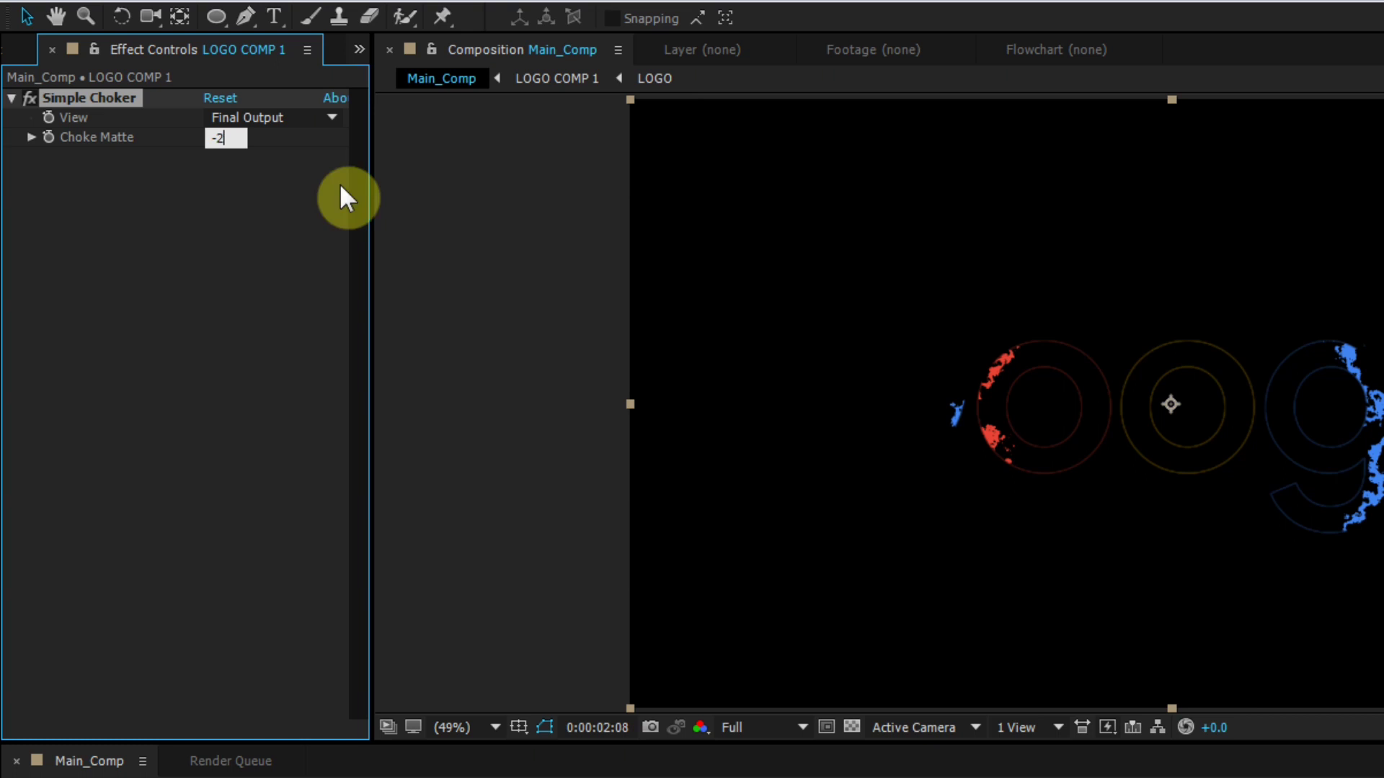
{"action": "key", "text": "Return"}
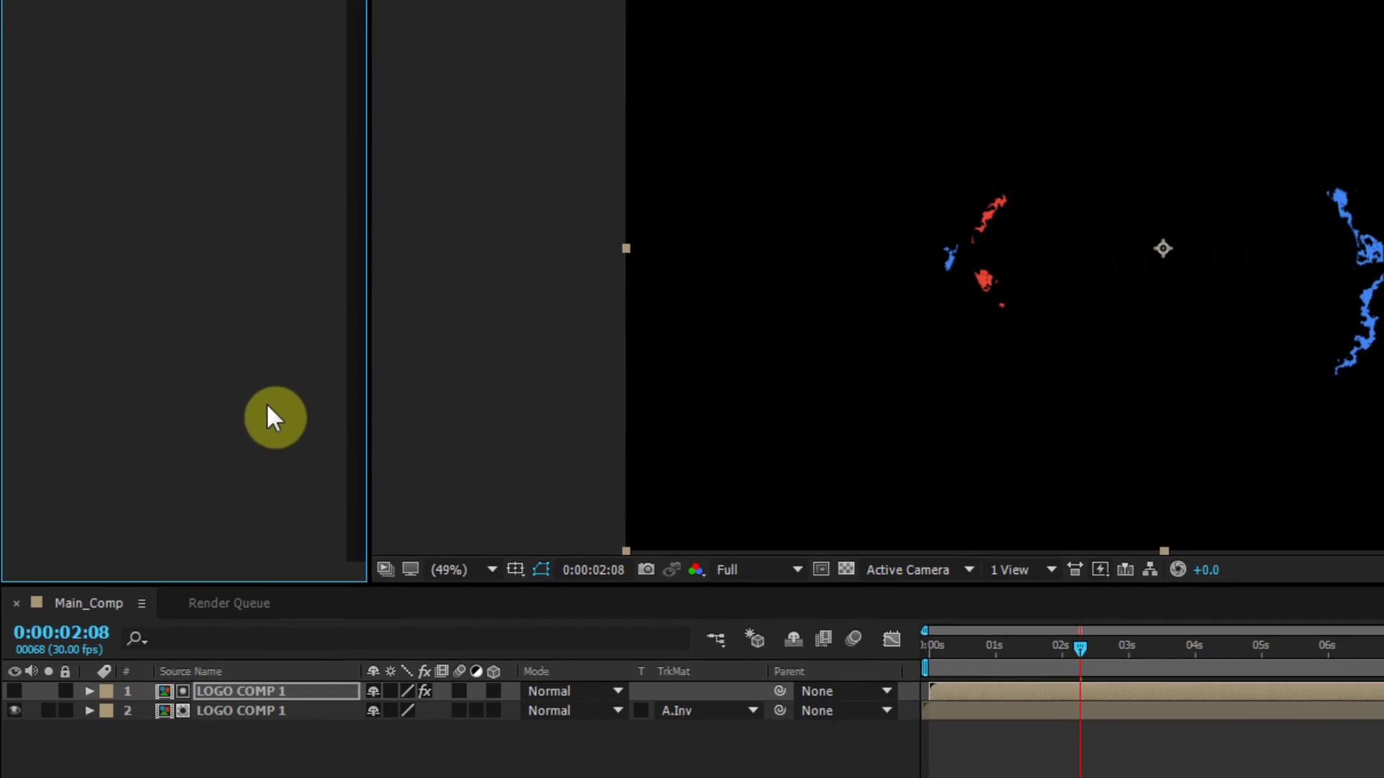
Step: Pre-compose both LOGO COMP 1 layers into a new composition named LOGO COMP 2, moving all attributes into it
{"action": "left_click_drag", "start_coordinate": [217, 742], "coordinate": [237, 680]}
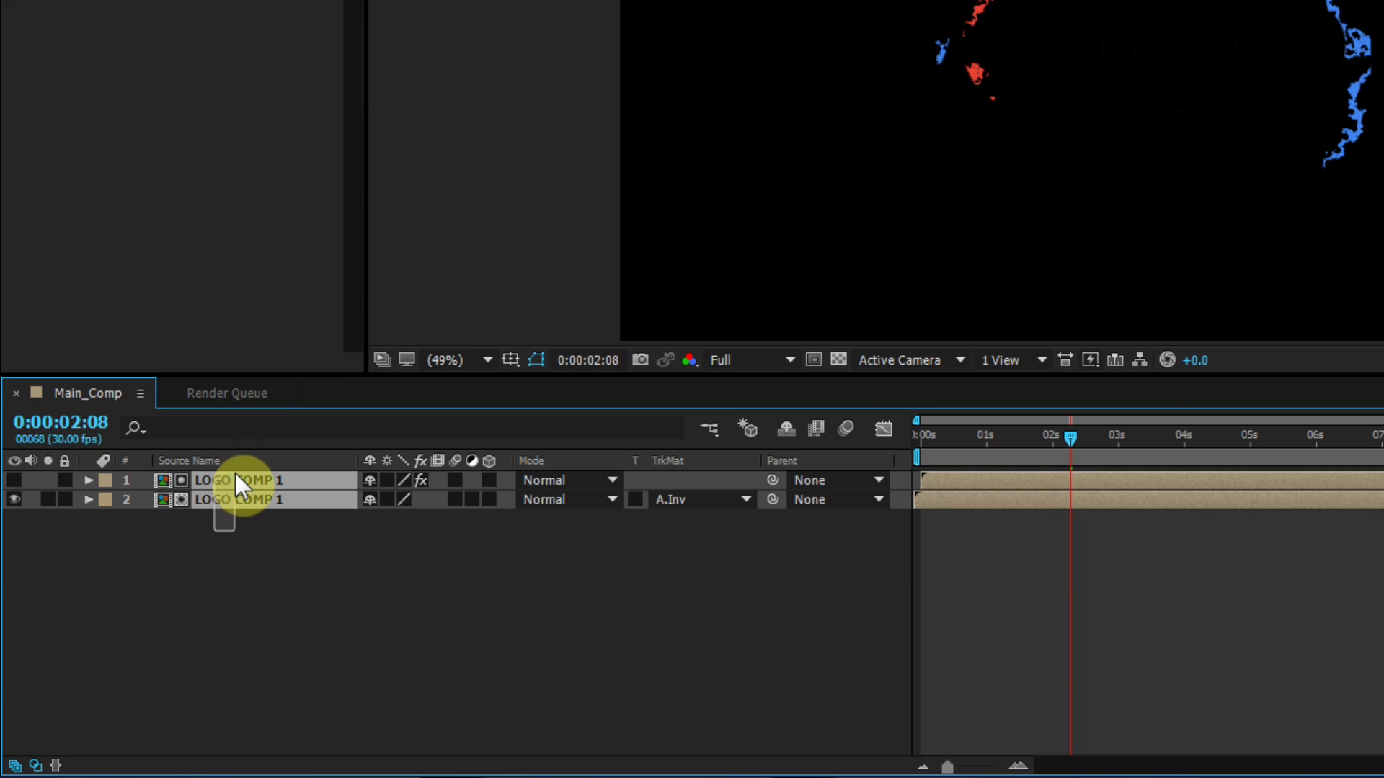
{"action": "right_click", "coordinate": [235, 478]}
{"action": "left_click", "coordinate": [340, 569]}
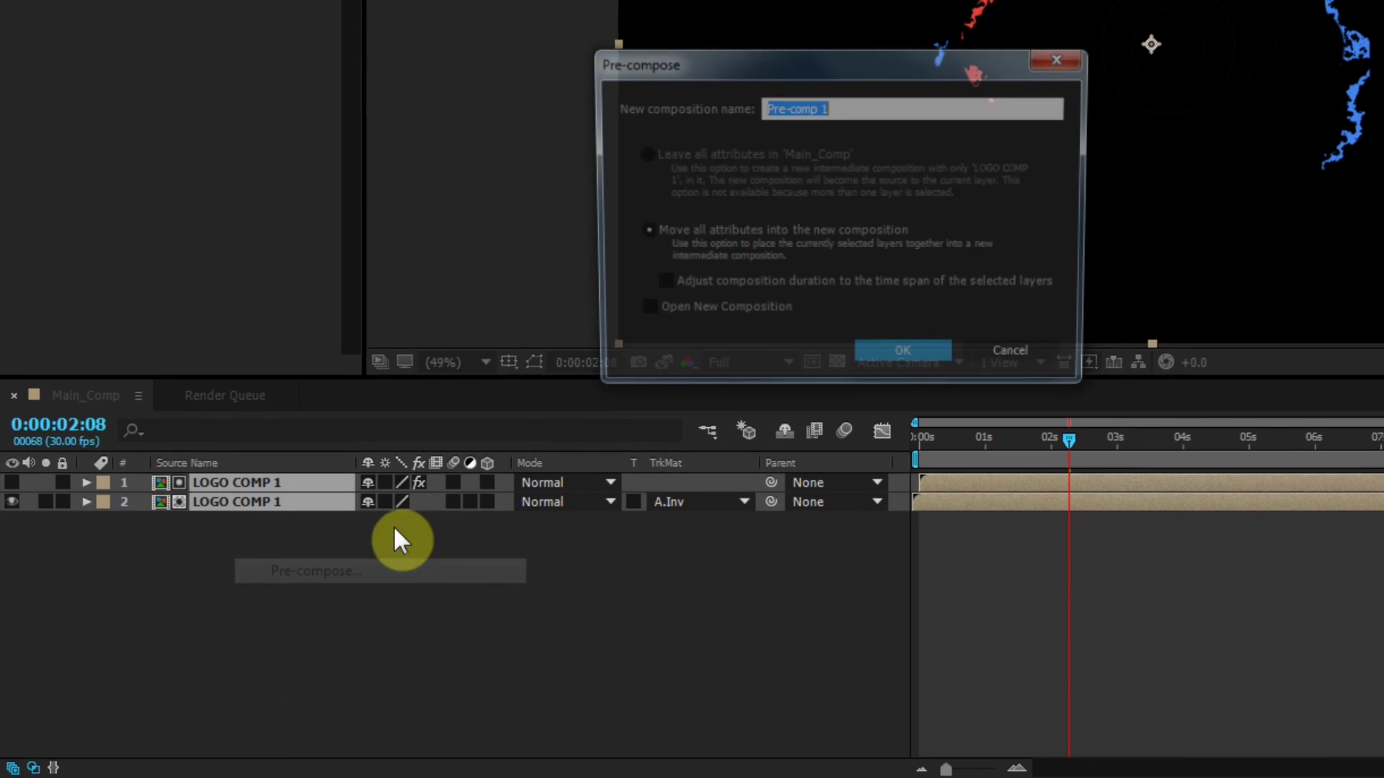
{"action": "left_click", "coordinate": [728, 231]}
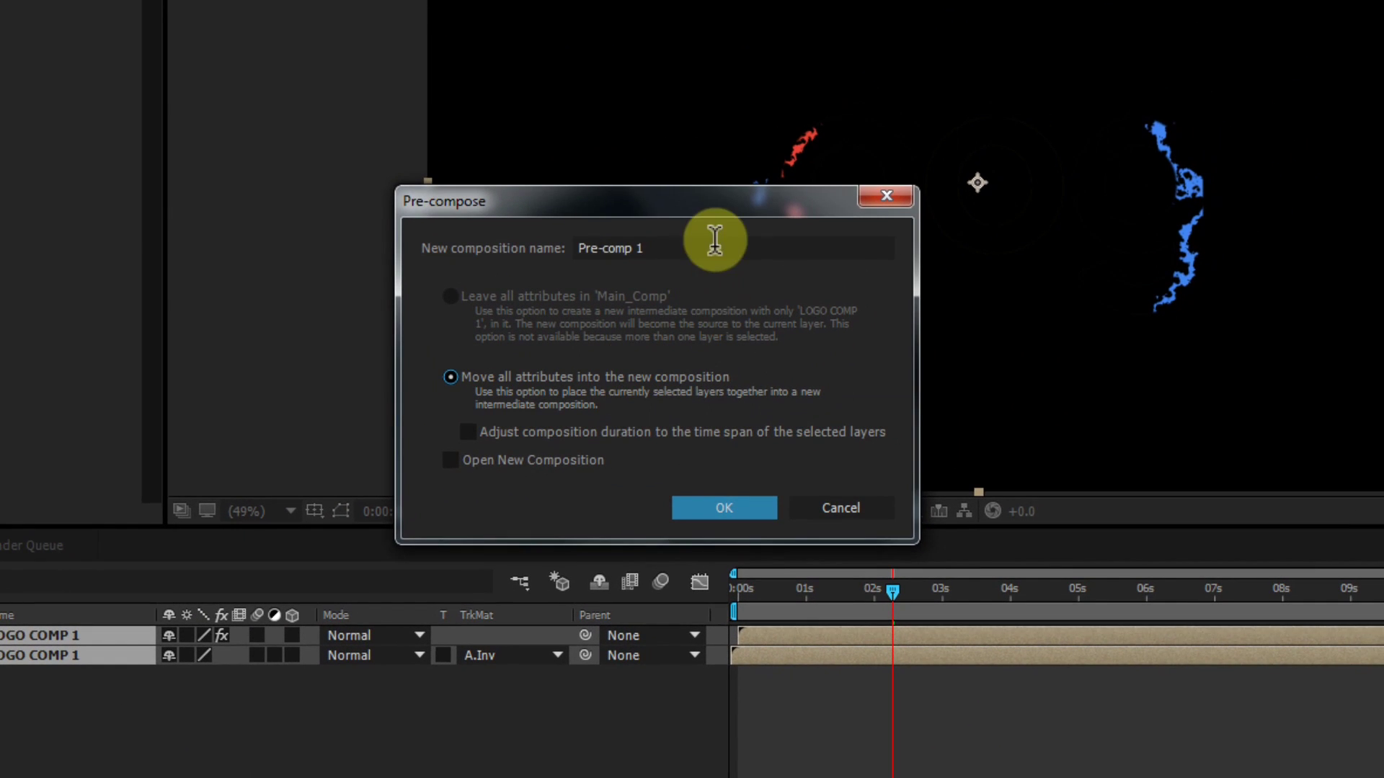
{"action": "left_click", "coordinate": [715, 240]}
{"action": "type", "text": "LOGO COMP 2"}
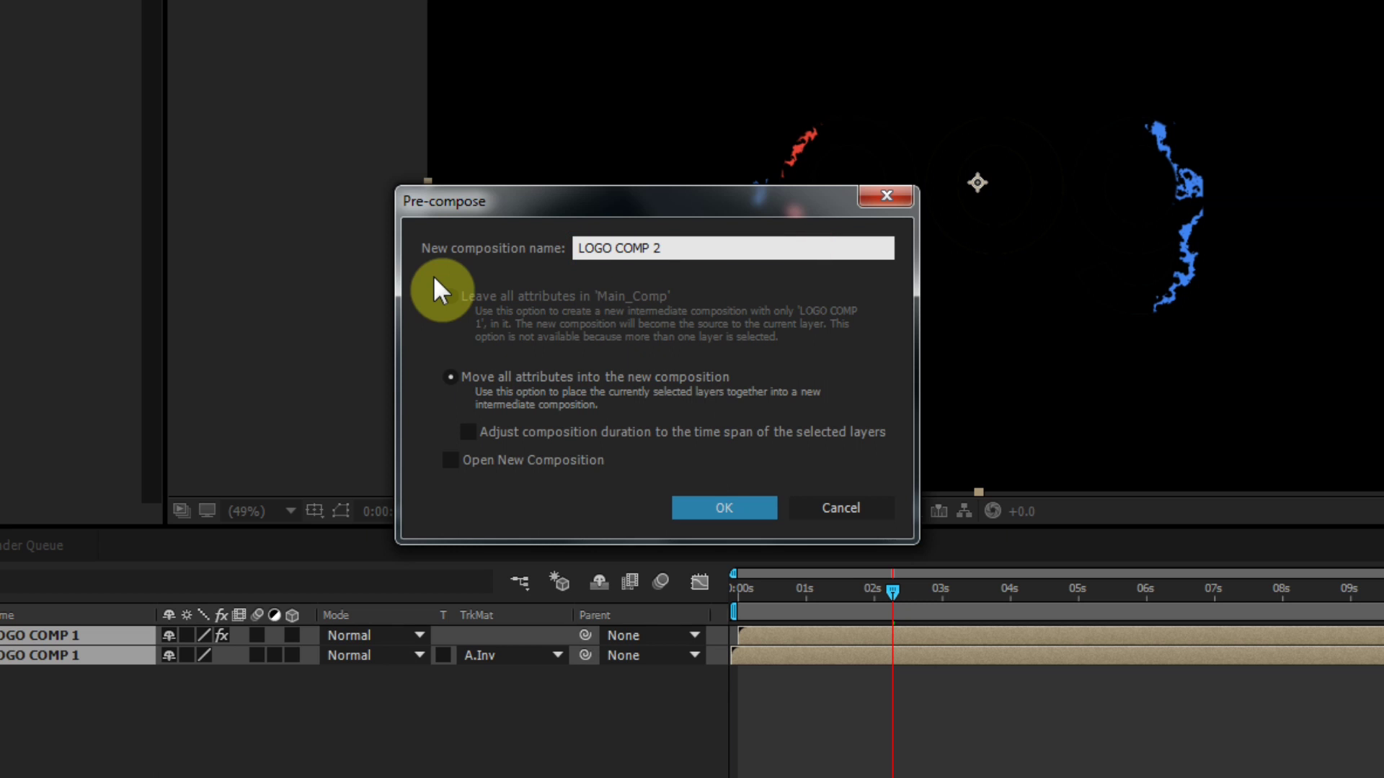
{"action": "left_click", "coordinate": [723, 509]}
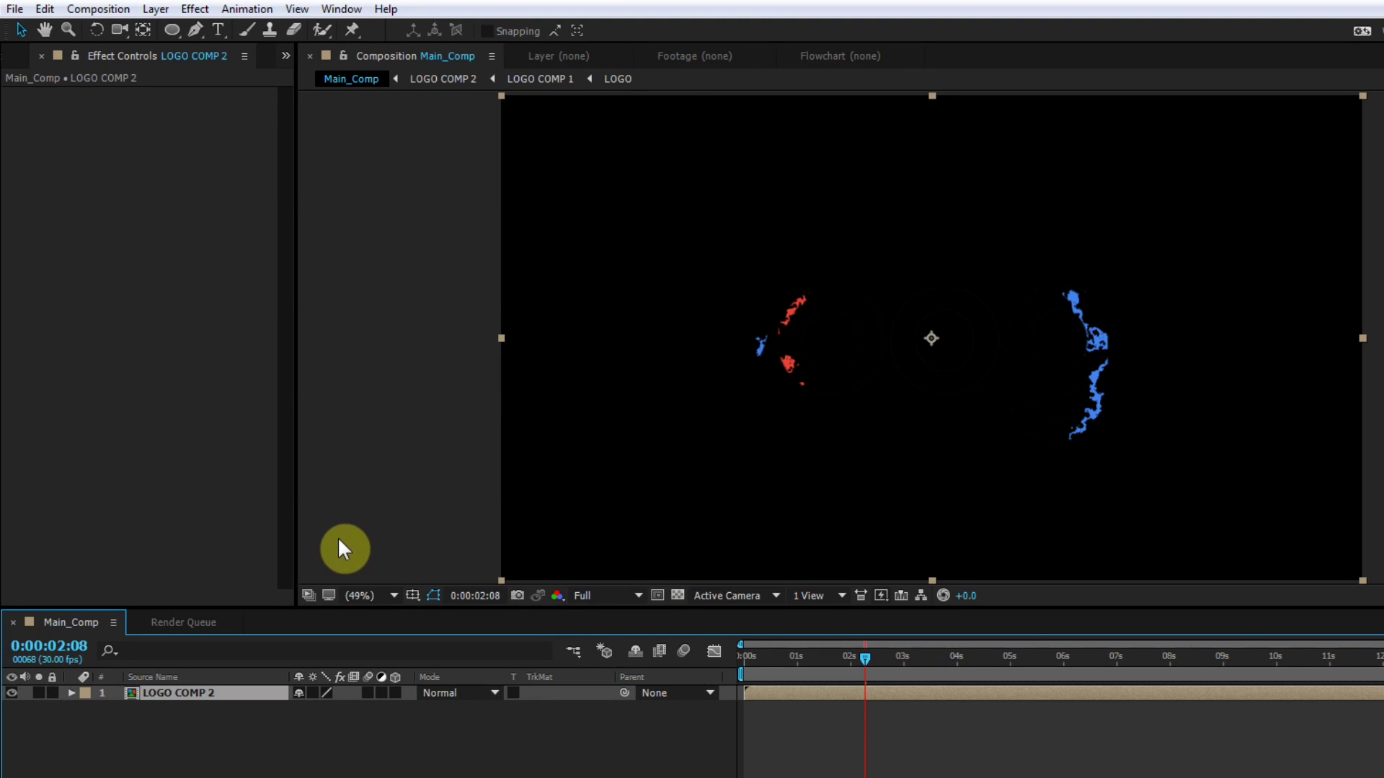
Step: Add Shape Layer 1 Comp 1 above LOGO COMP 2 in Main_Comp and shift it about a third of a second later
{"action": "left_click", "coordinate": [10, 56]}
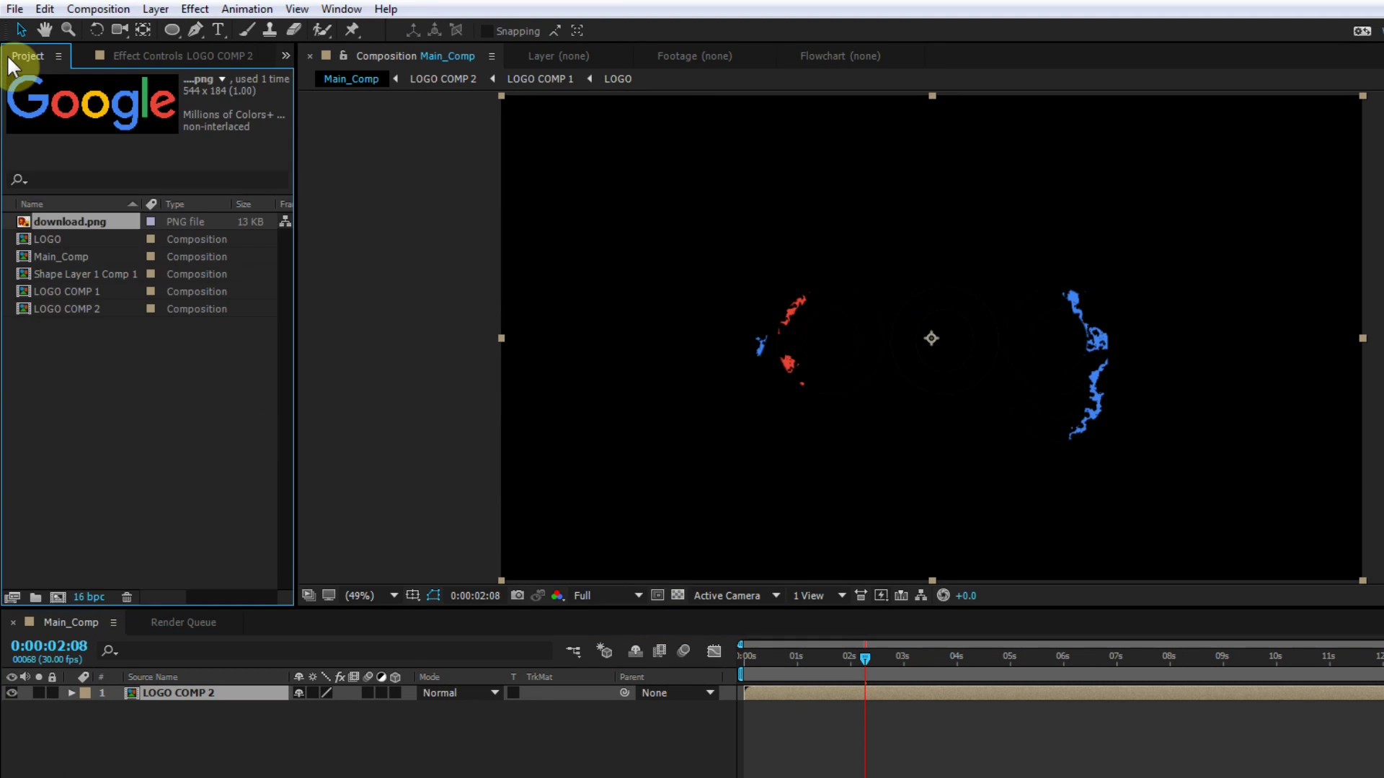
{"action": "left_click_drag", "start_coordinate": [51, 317], "coordinate": [176, 641]}
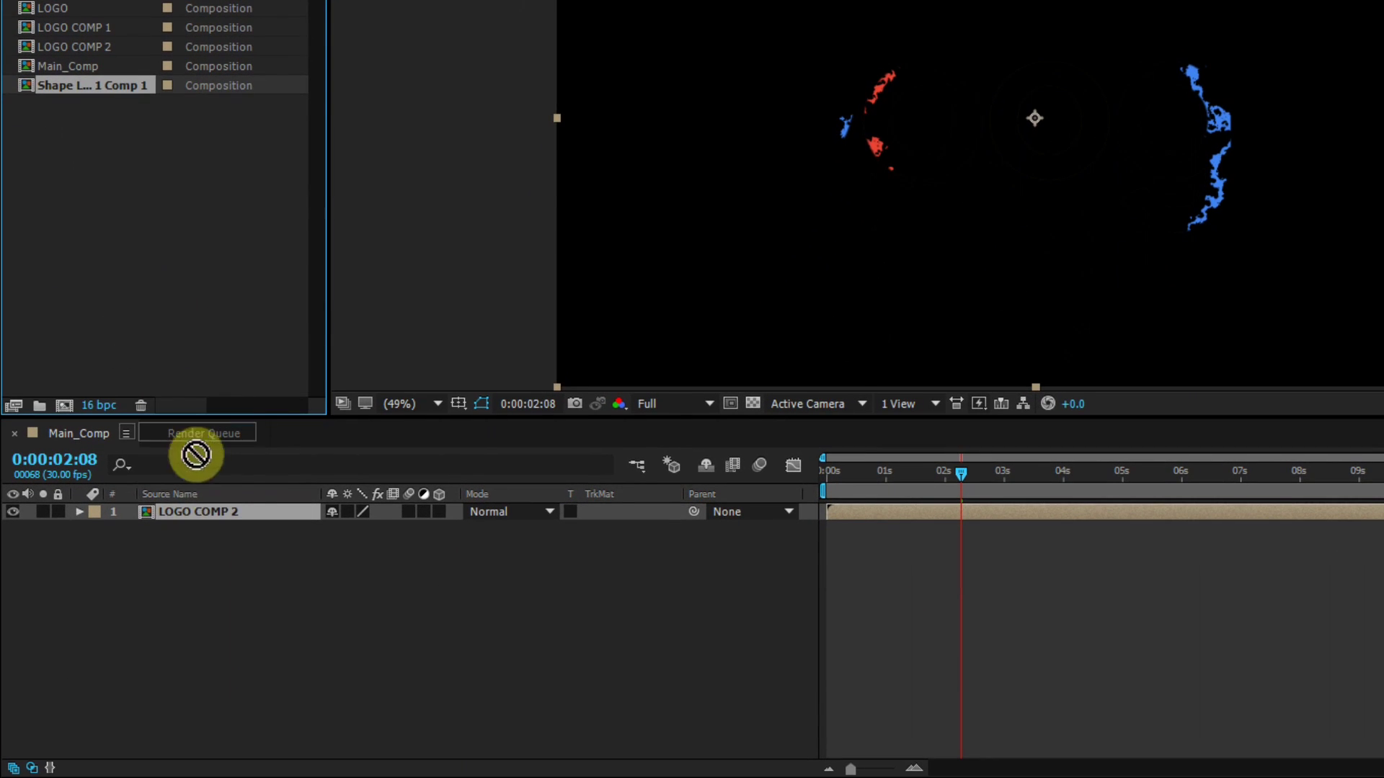
{"action": "left_click_drag", "start_coordinate": [196, 455], "coordinate": [198, 508]}
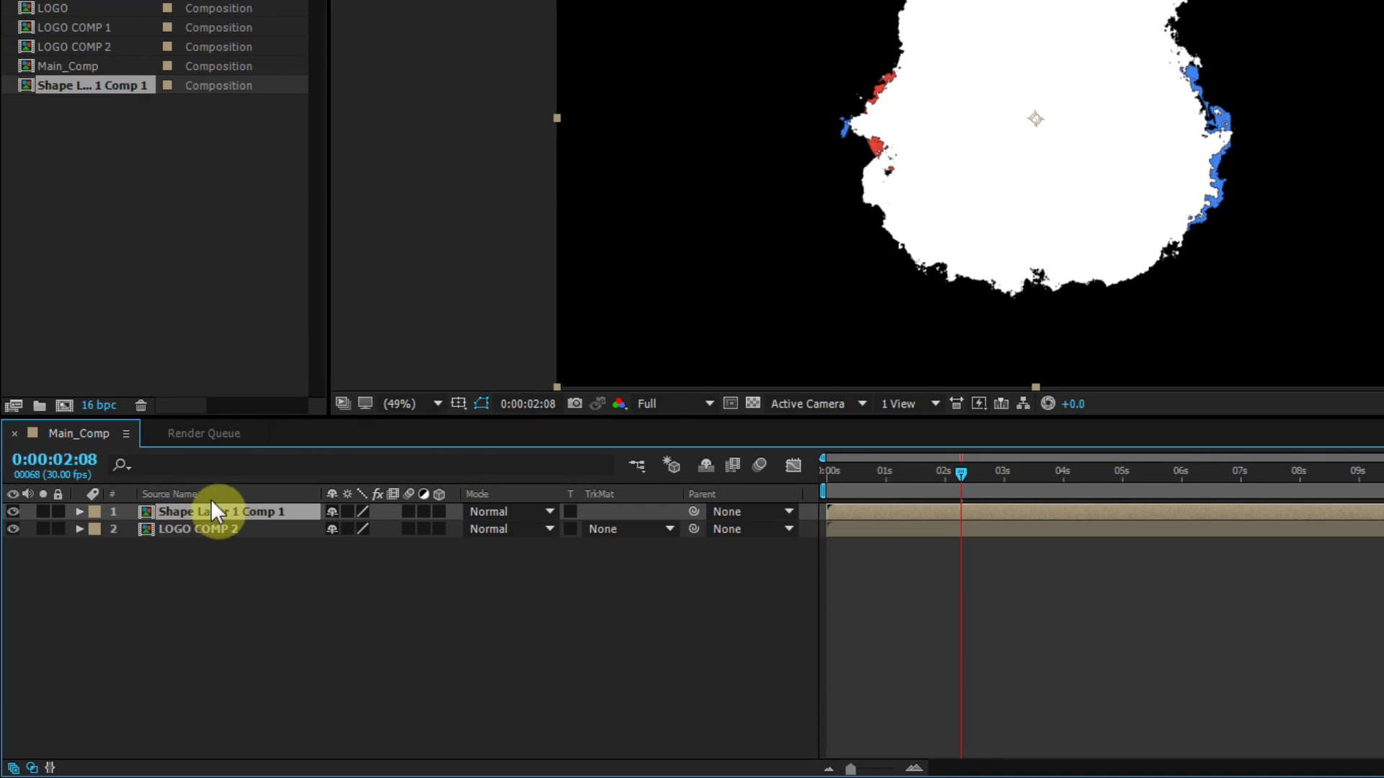
{"action": "left_click_drag", "start_coordinate": [862, 507], "coordinate": [884, 503]}
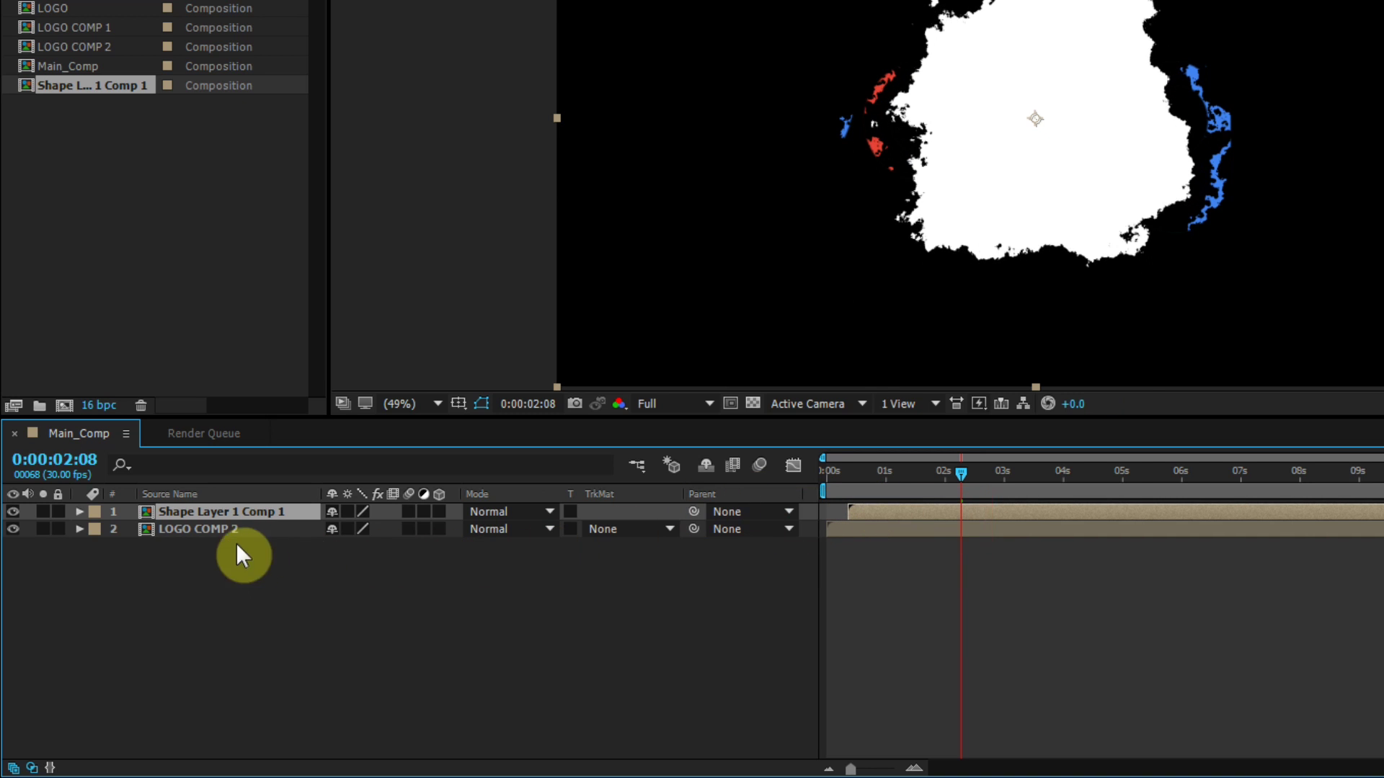
Step: Set the LOGO COMP 2 layer's track matte to Alpha Inverted Matte "Shape Layer 1 Comp 1"
{"action": "left_click", "coordinate": [187, 529]}
{"action": "left_click", "coordinate": [611, 529]}
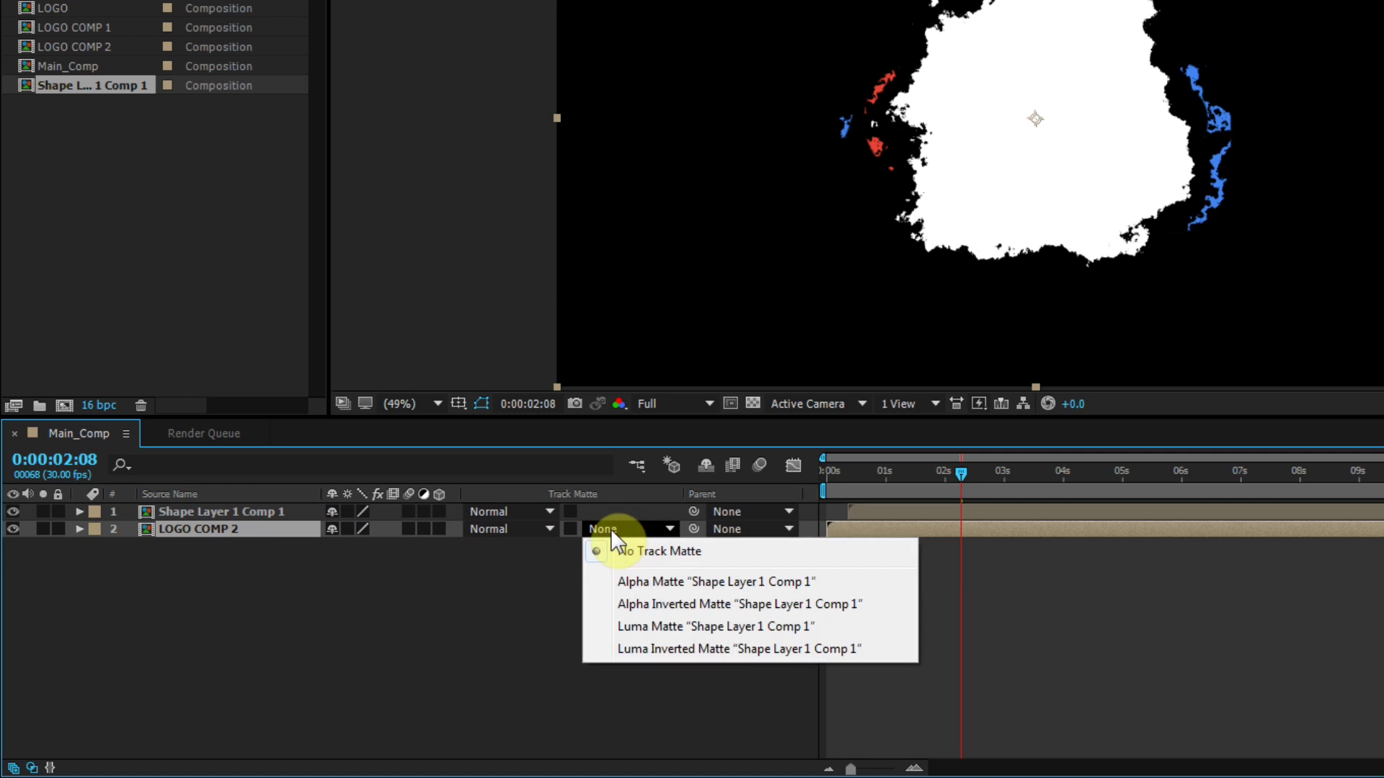
{"action": "left_click", "coordinate": [680, 605]}
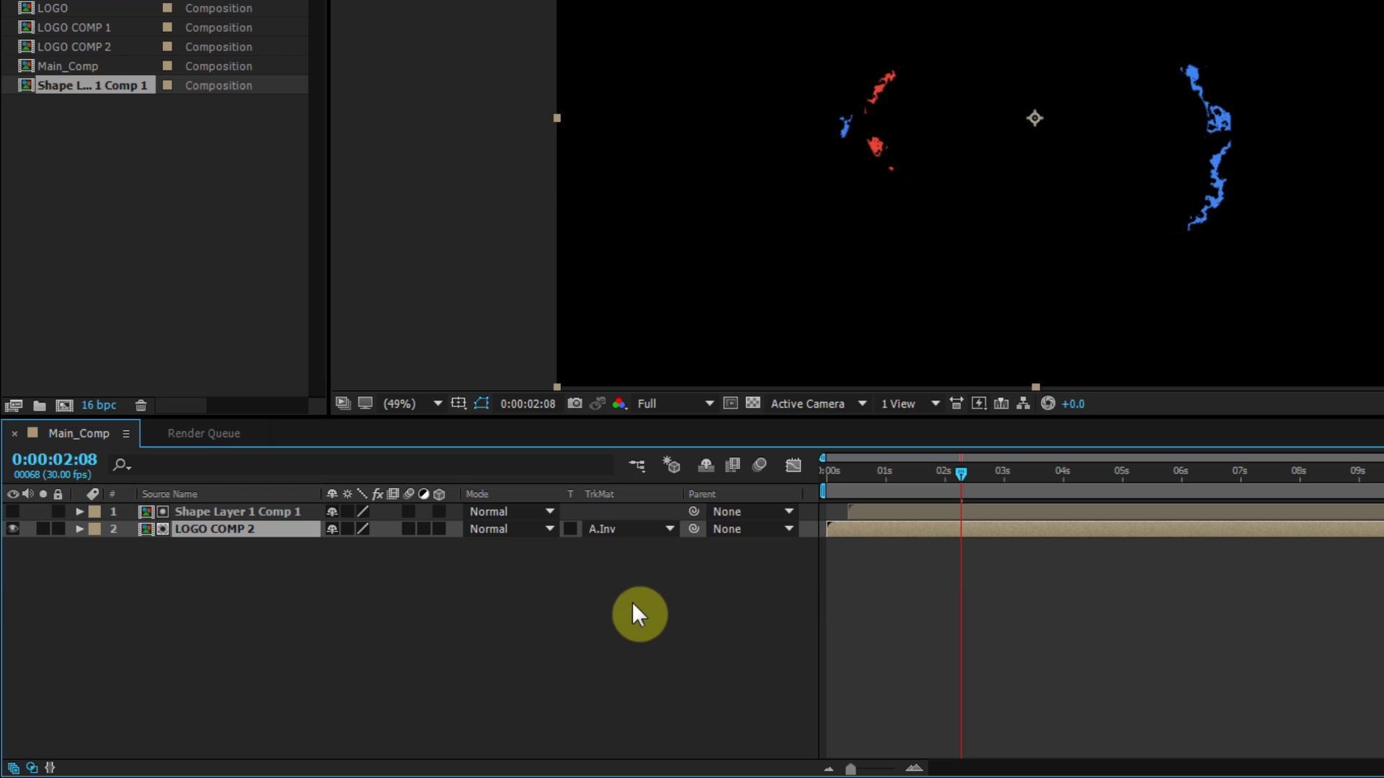
Step: Pre-compose Shape Layer 1 Comp 1 and LOGO COMP 2 together into a new composition named LOGO COMP 3
{"action": "left_click", "coordinate": [207, 512], "text": "shift"}
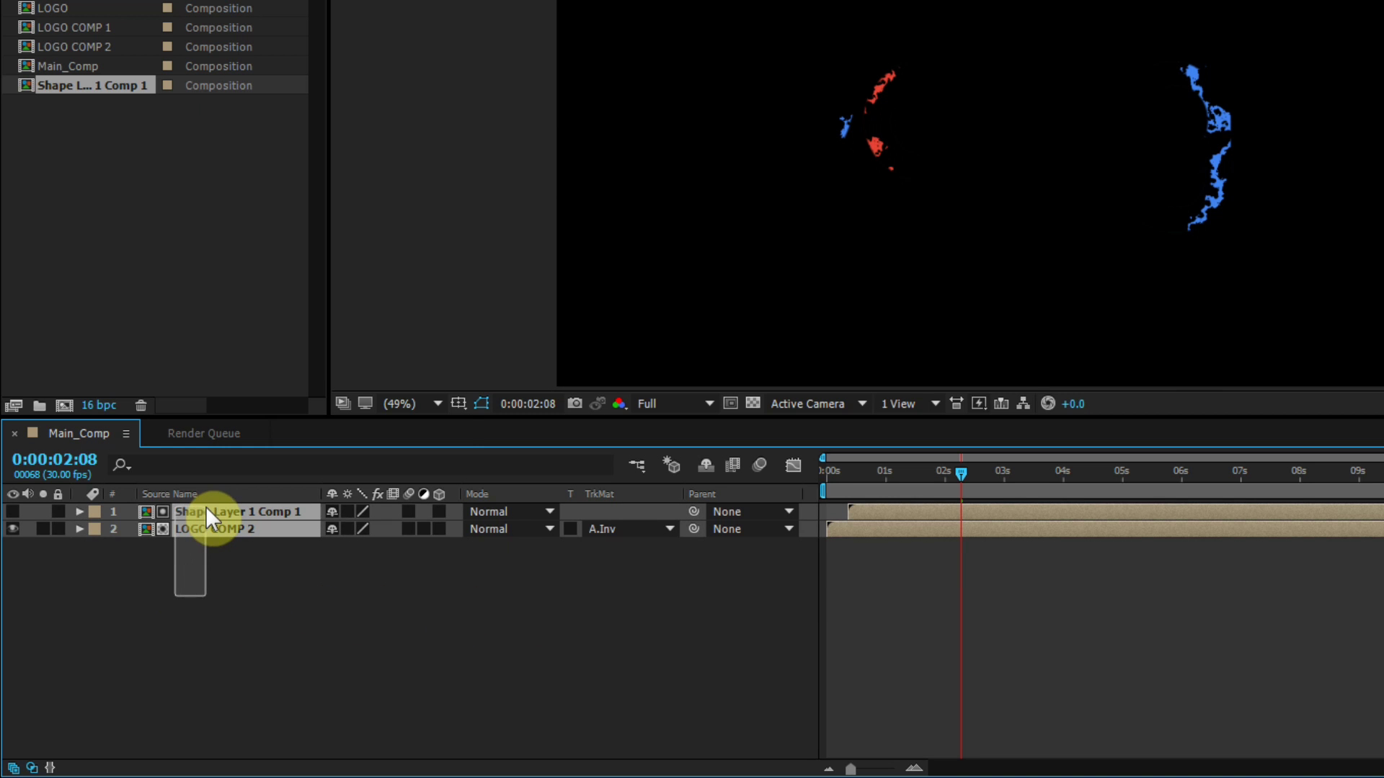
{"action": "right_click", "coordinate": [206, 506]}
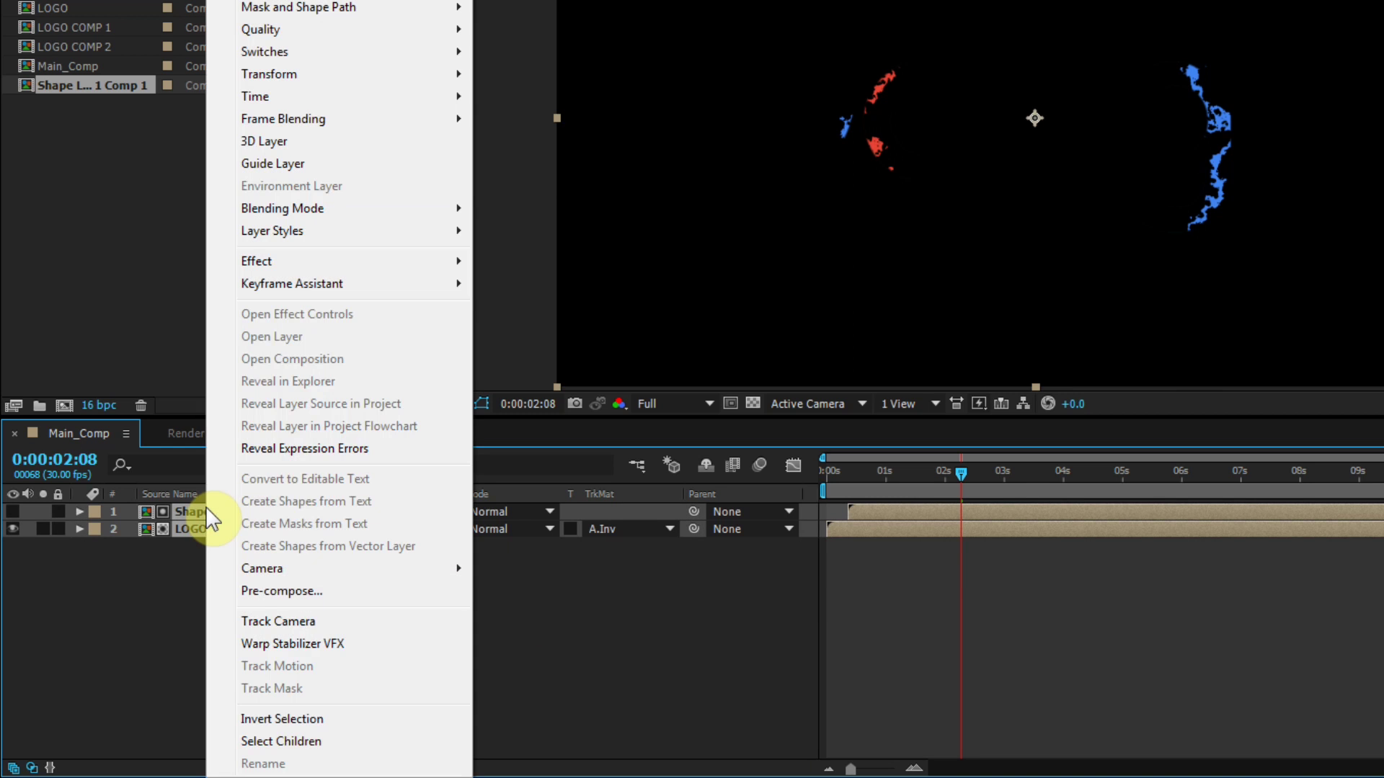
{"action": "left_click", "coordinate": [256, 598]}
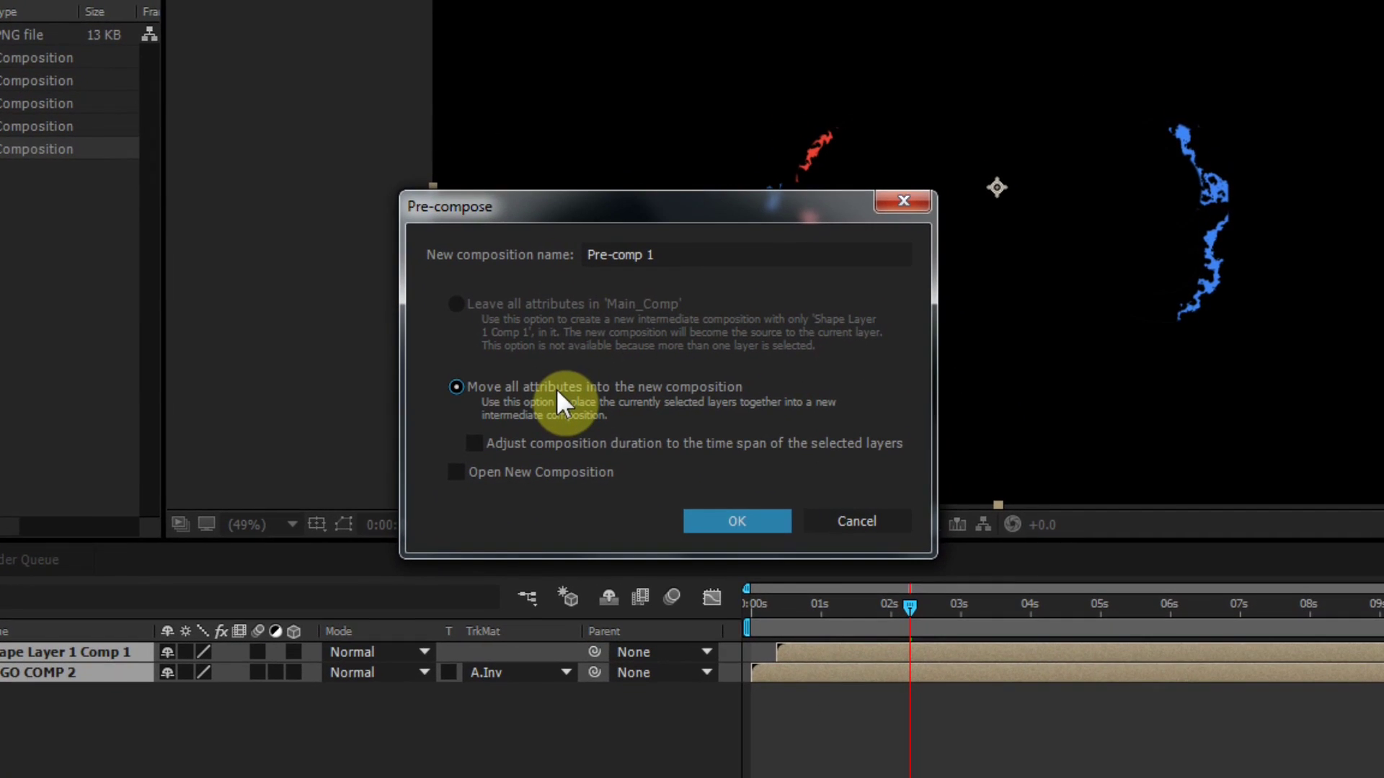
{"action": "left_click", "coordinate": [728, 254]}
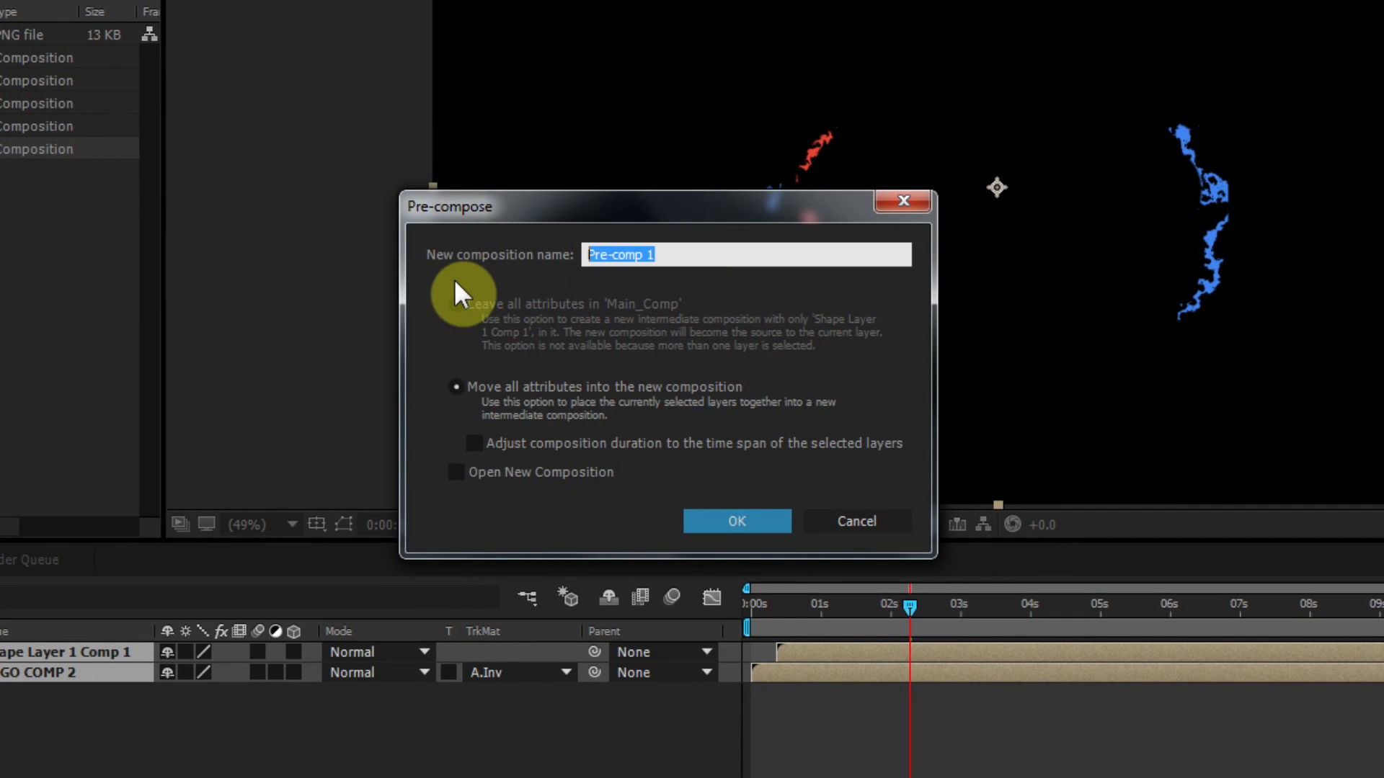
{"action": "type", "text": "LOGO COMP #"}
{"action": "key", "text": "BackSpace"}
{"action": "type", "text": "3"}
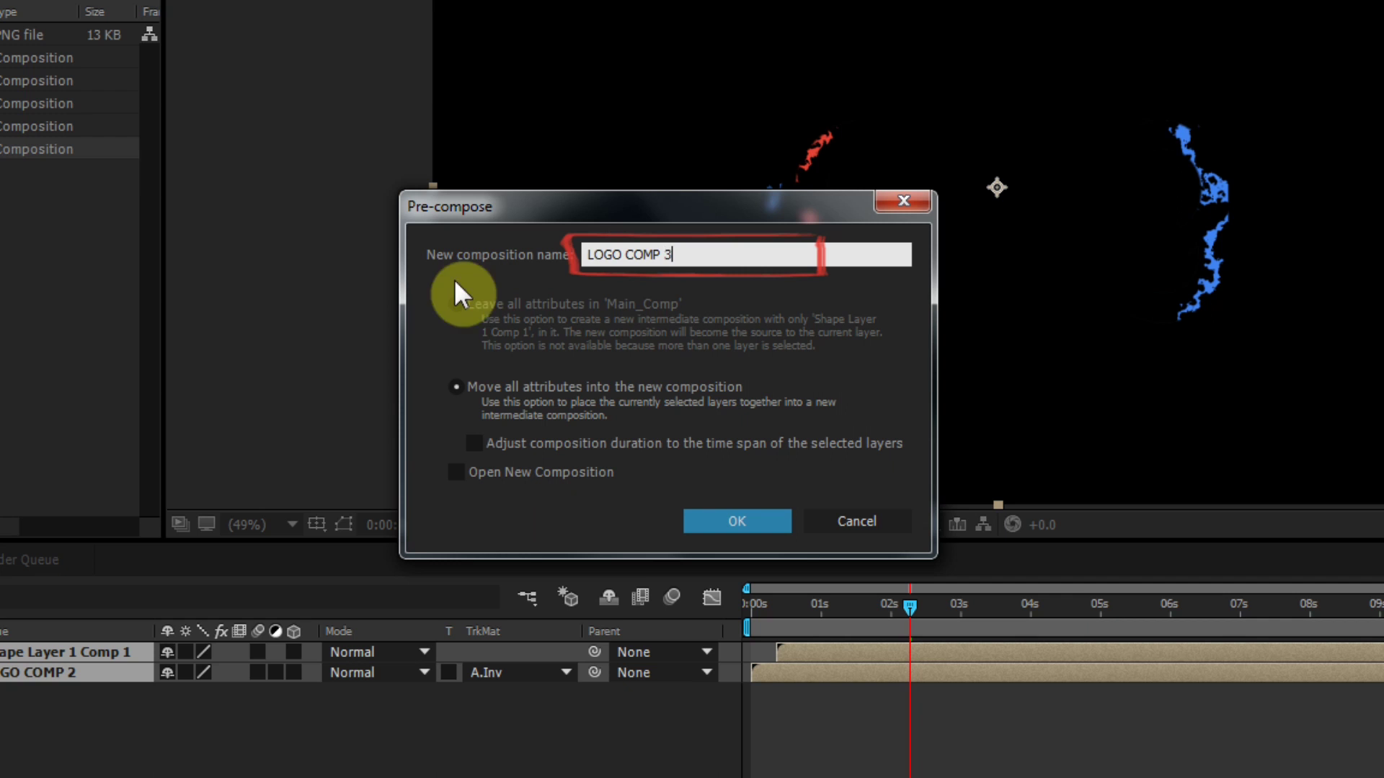
{"action": "left_click", "coordinate": [717, 520]}
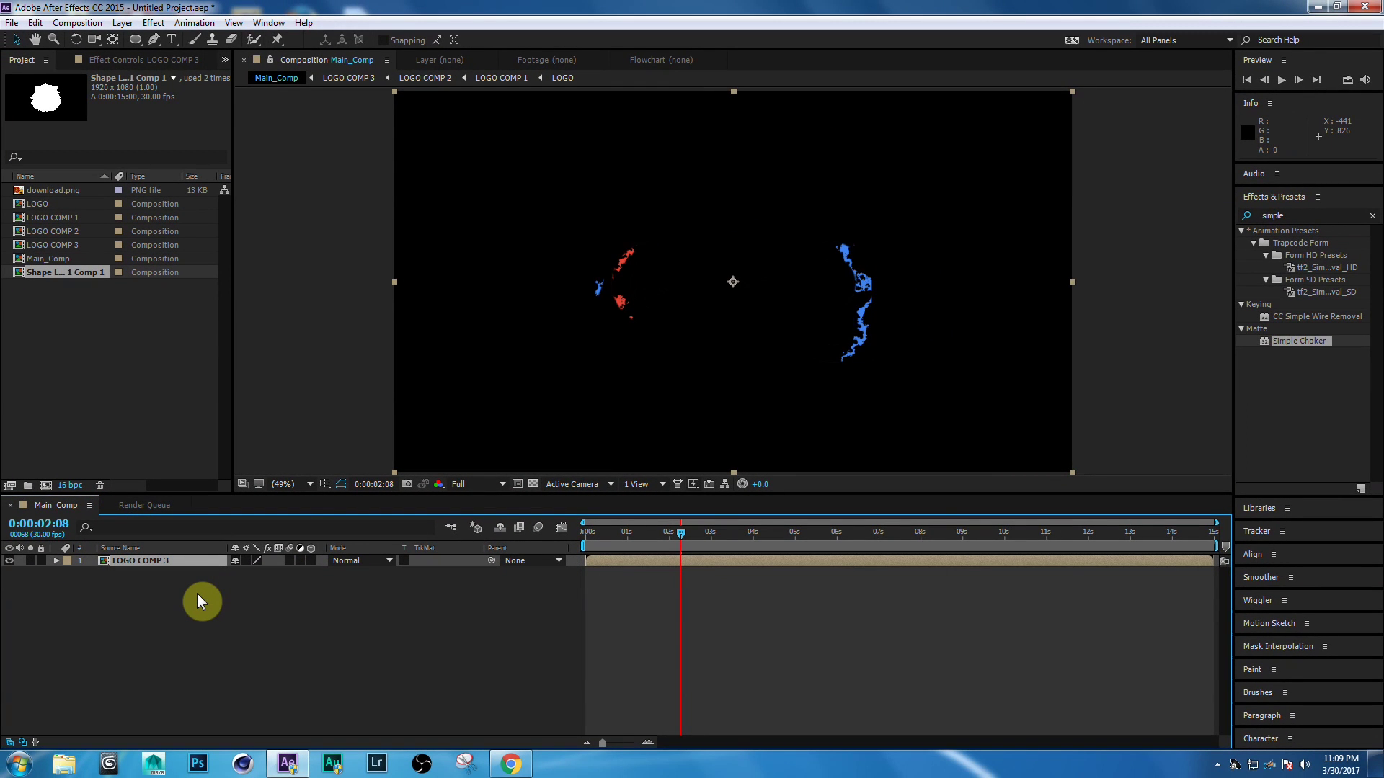
Step: Create a new 1920 x 1080, 30 fps, 15-second composition named PARTICLES
{"action": "left_click", "coordinate": [197, 594]}
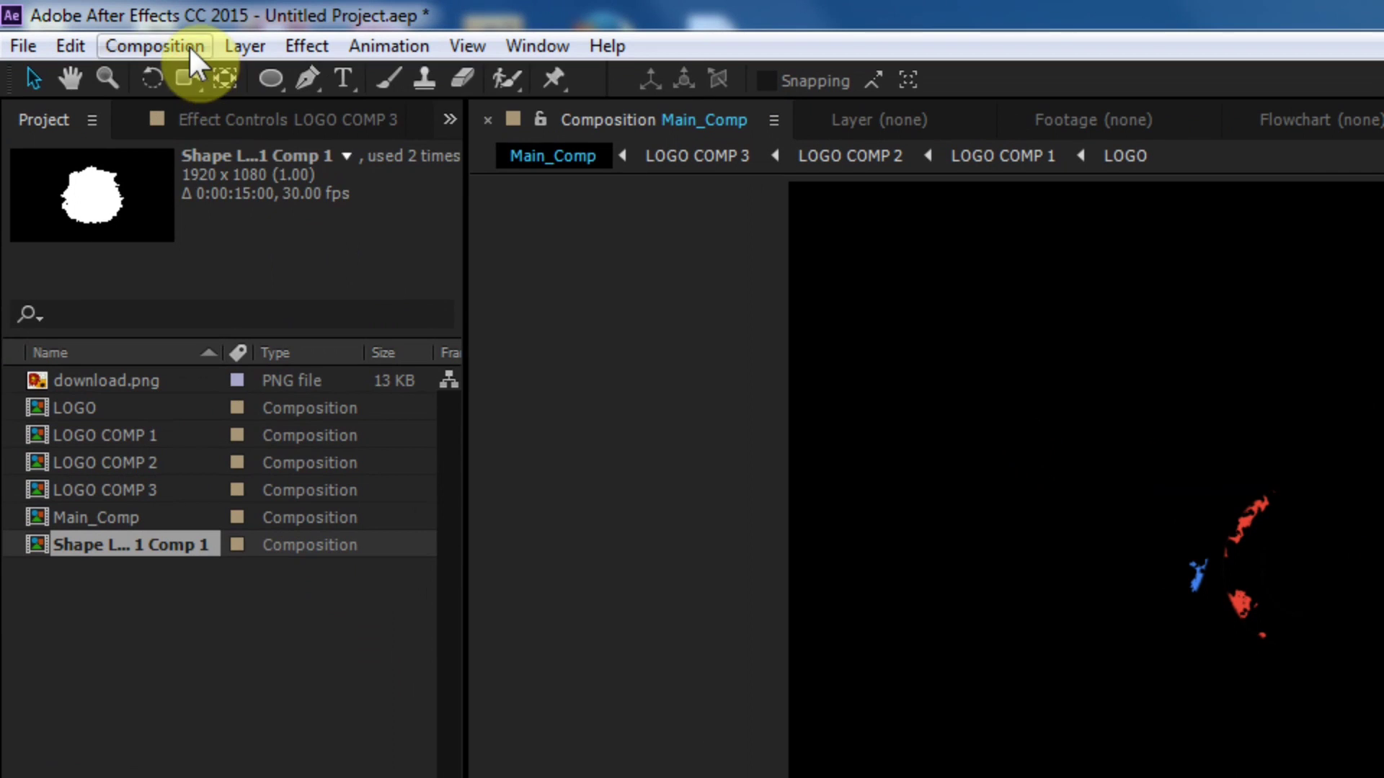
{"action": "left_click", "coordinate": [188, 45]}
{"action": "left_click", "coordinate": [216, 79]}
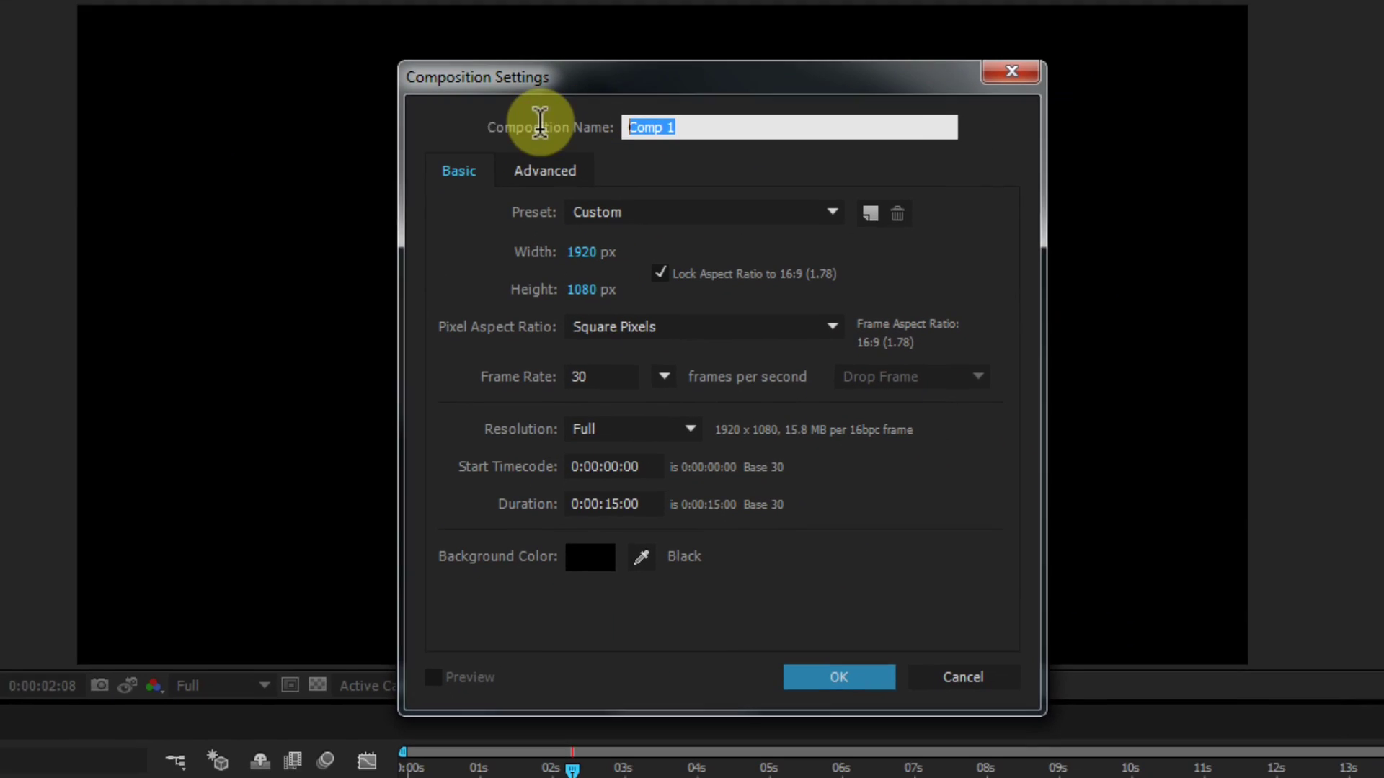
{"action": "type", "text": "PARTICLES"}
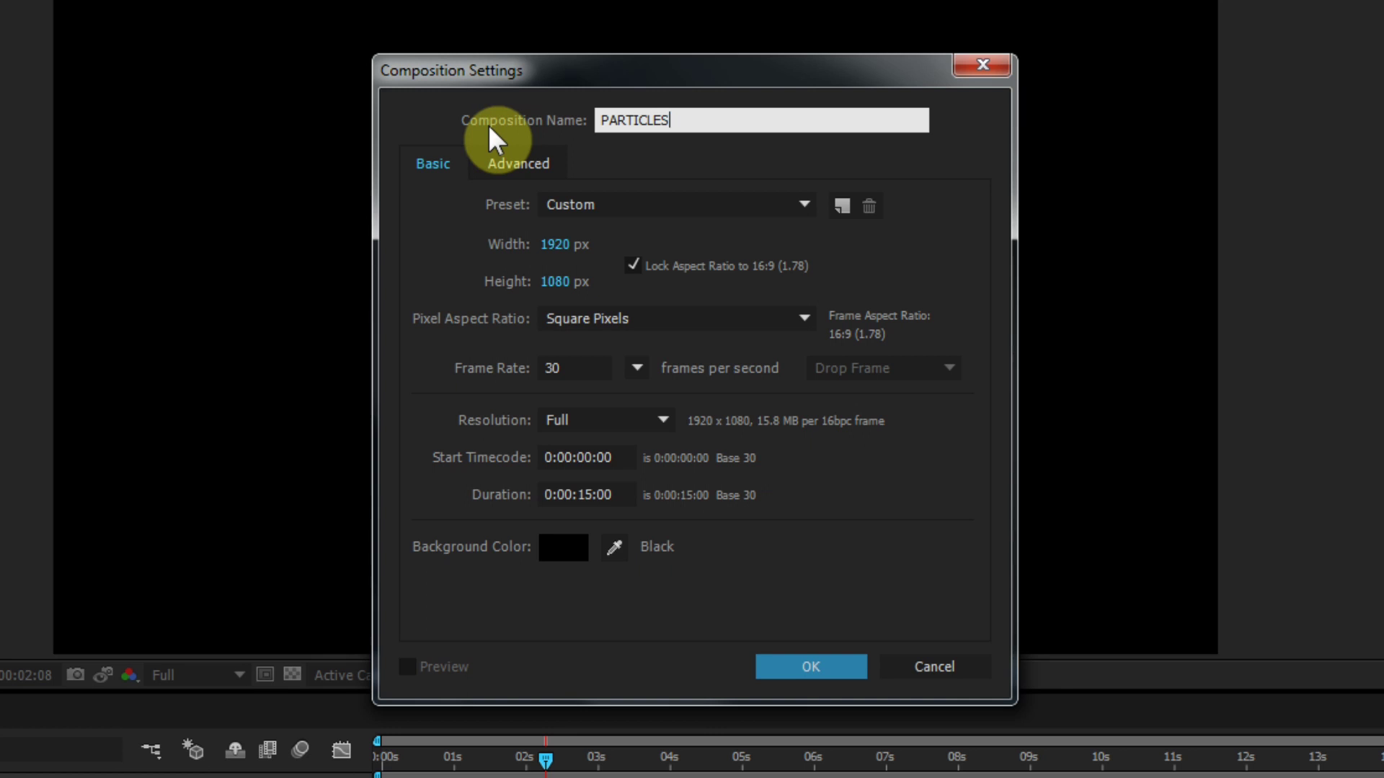
{"action": "left_click", "coordinate": [800, 665]}
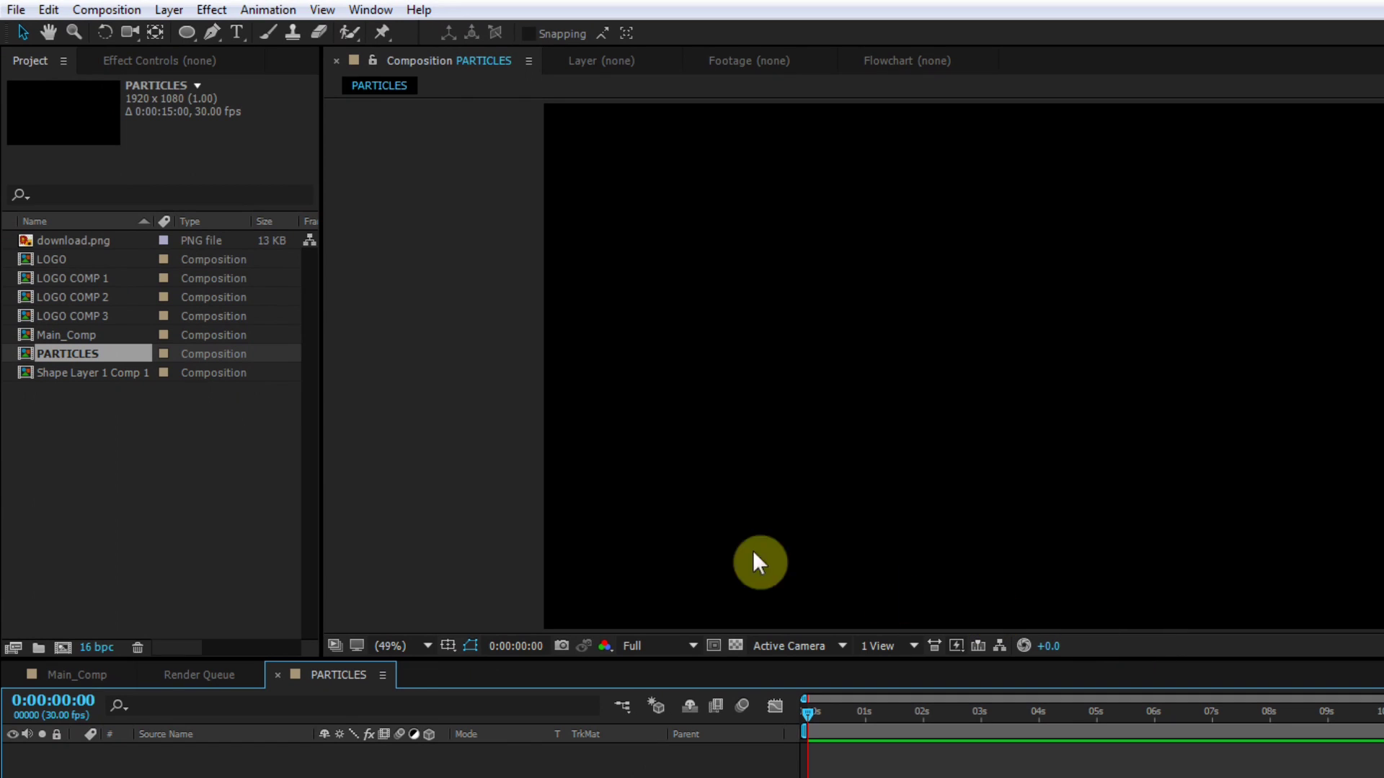
Step: Add LOGO COMP 3 to the PARTICLES composition as a hidden 3D layer
{"action": "left_click", "coordinate": [78, 315]}
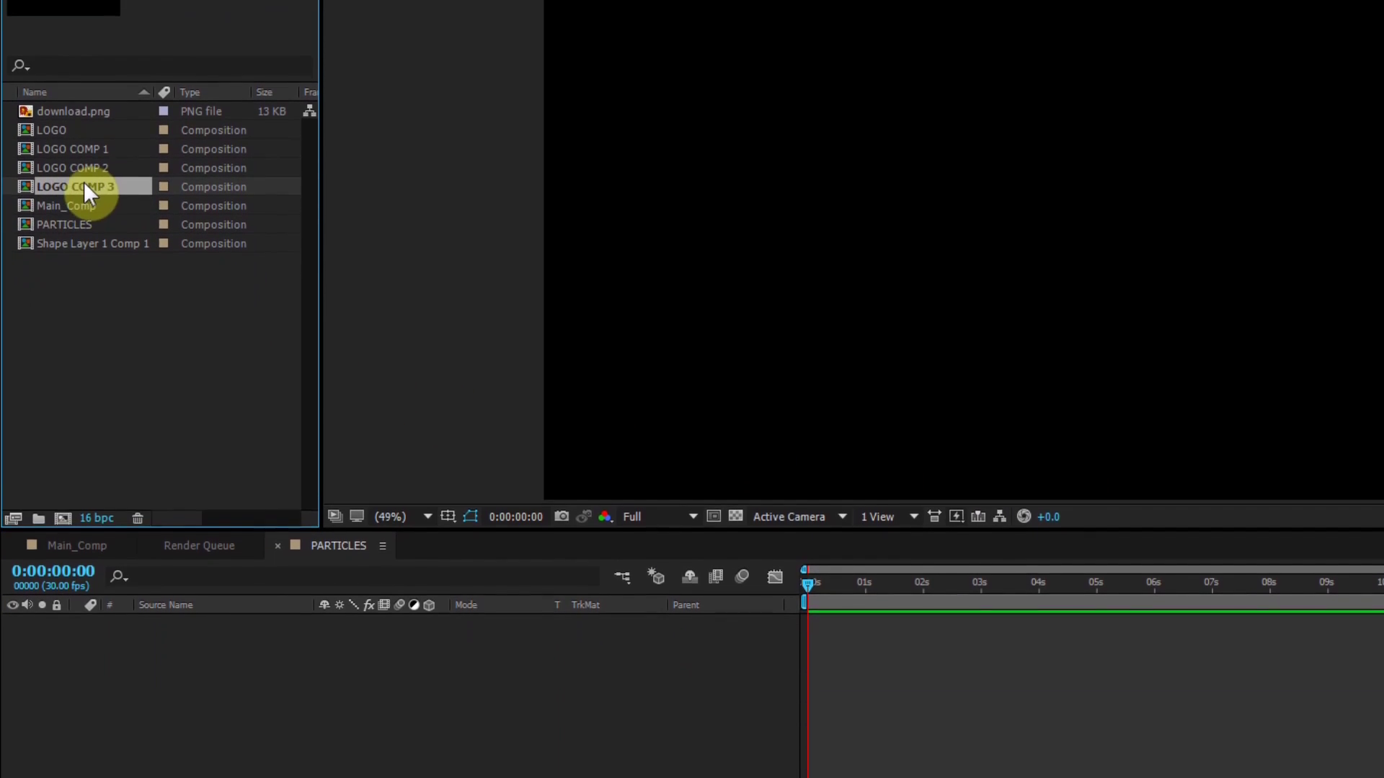
{"action": "left_click_drag", "start_coordinate": [86, 316], "coordinate": [140, 418]}
{"action": "left_click_drag", "start_coordinate": [141, 191], "coordinate": [229, 547]}
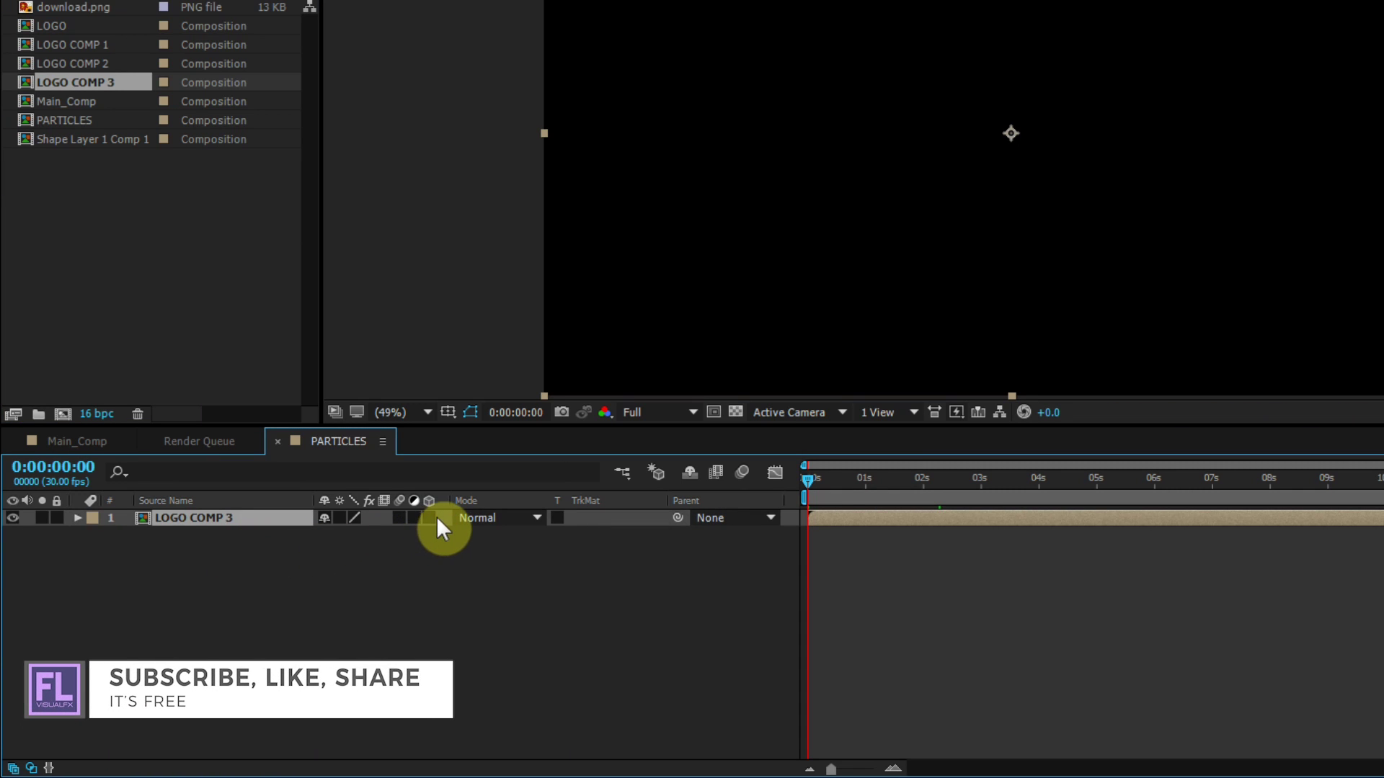
{"action": "left_click", "coordinate": [429, 518]}
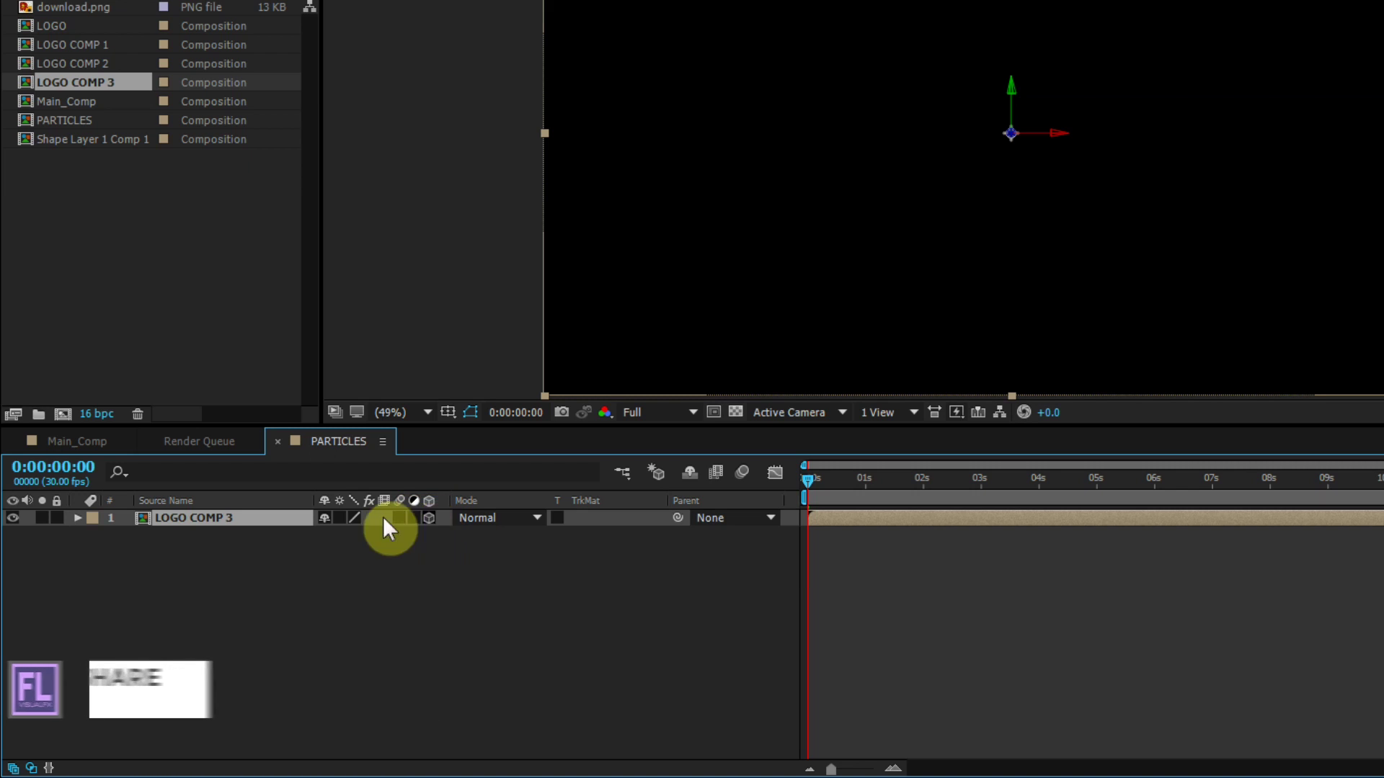
{"action": "left_click", "coordinate": [13, 518]}
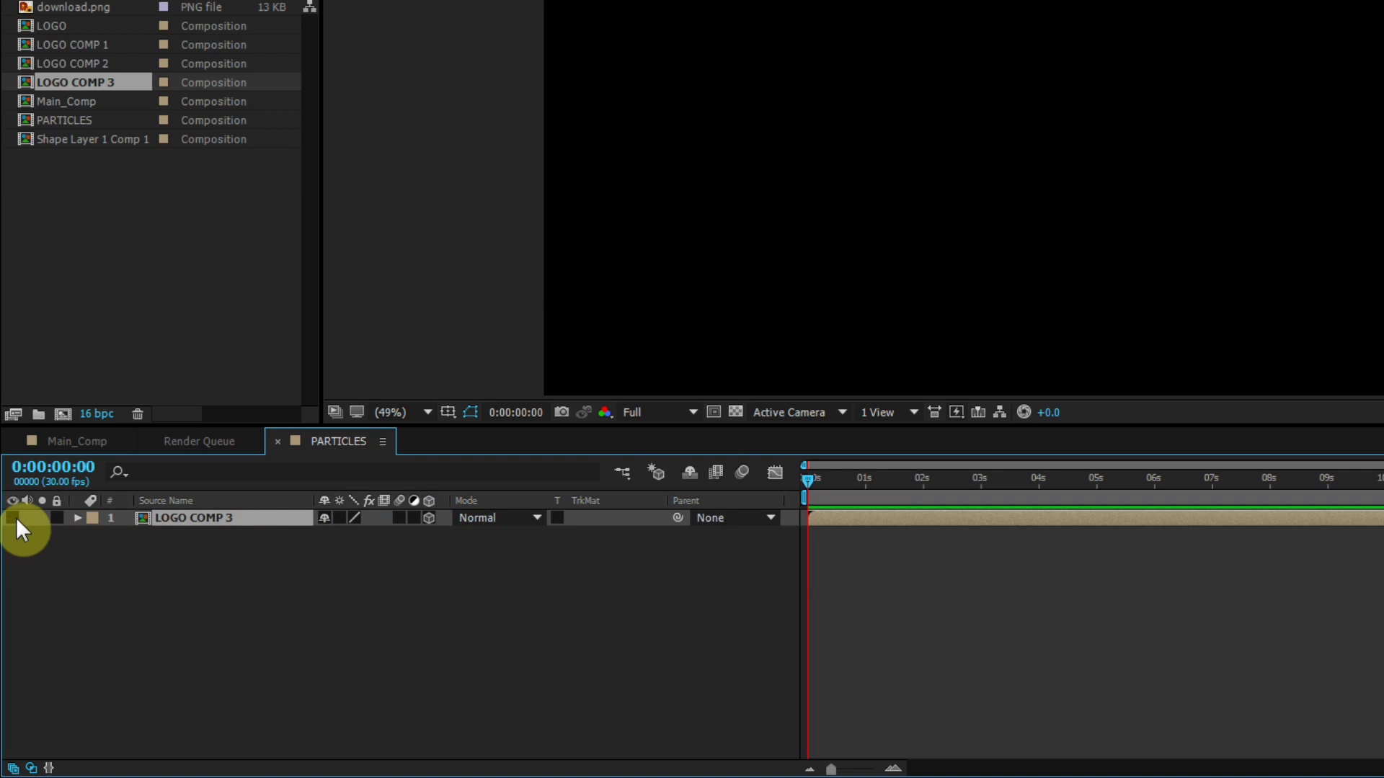
Step: Create a 1920 x 1080 black solid named particles in the PARTICLES composition
{"action": "right_click", "coordinate": [149, 581]}
{"action": "mouse_move", "coordinate": [232, 395]}
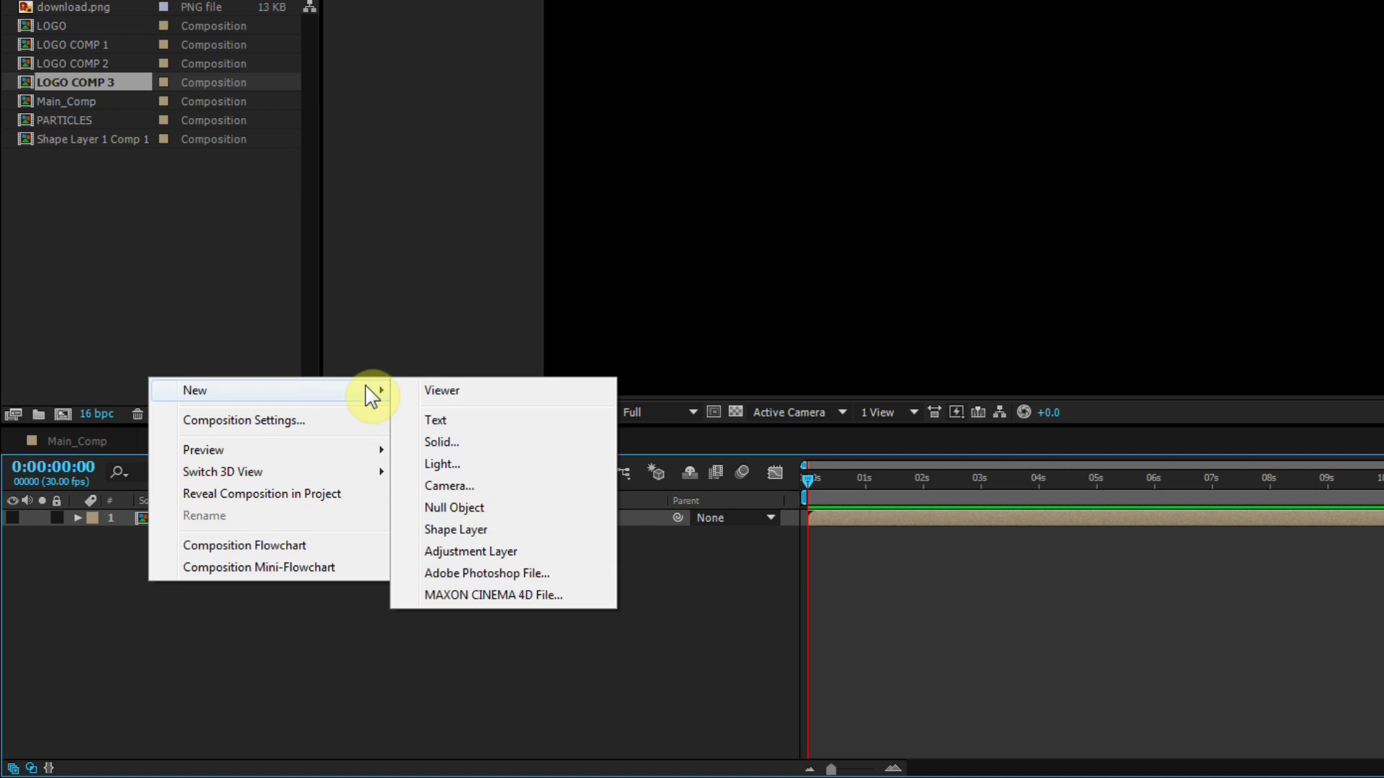
{"action": "left_click", "coordinate": [441, 442]}
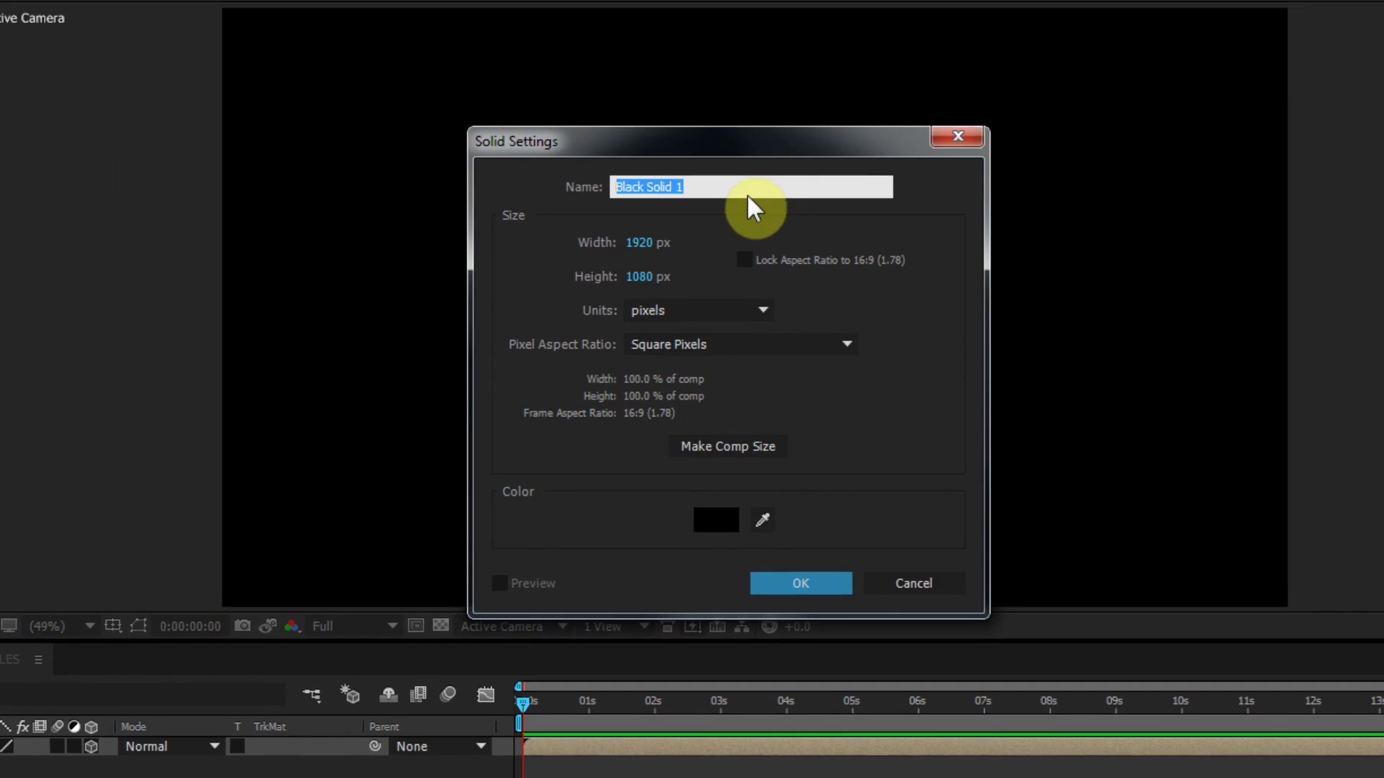
{"action": "type", "text": "p"}
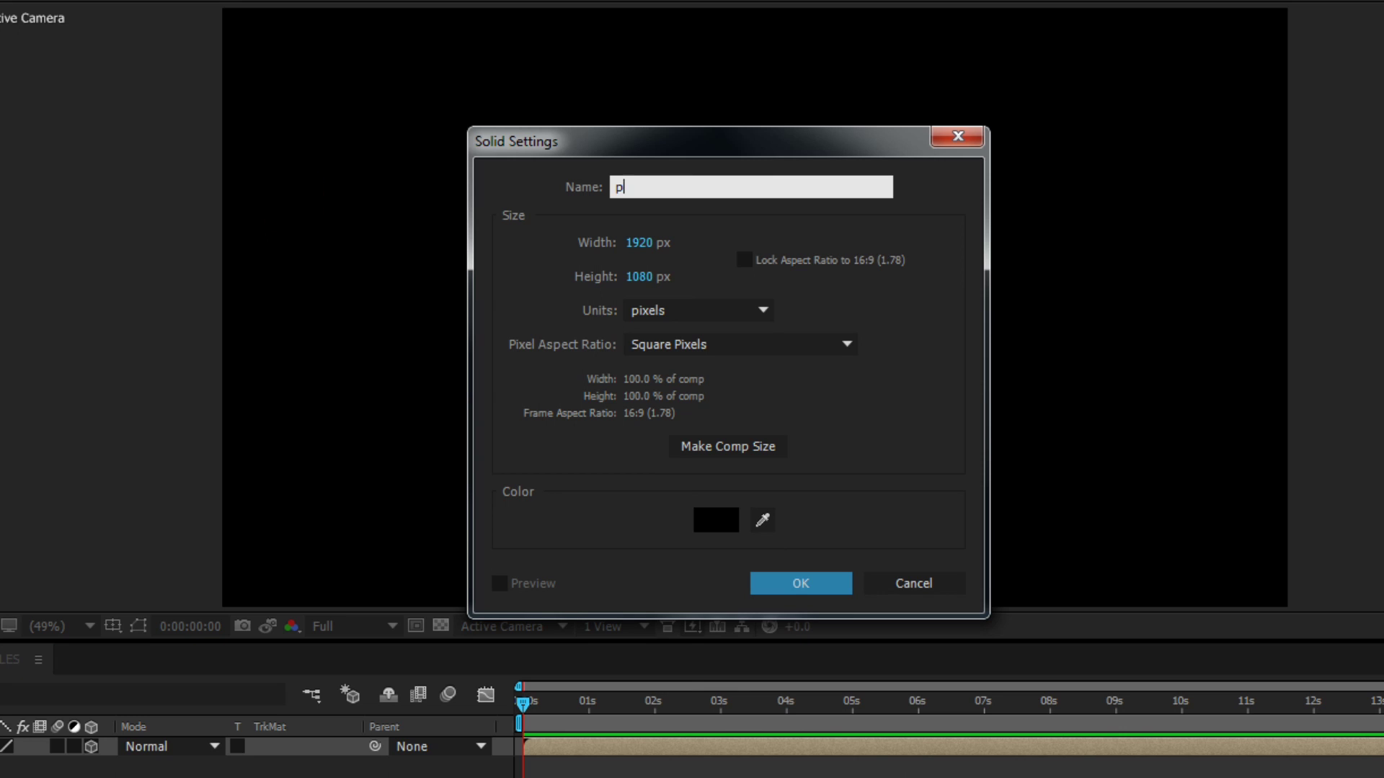
{"action": "type", "text": "articles"}
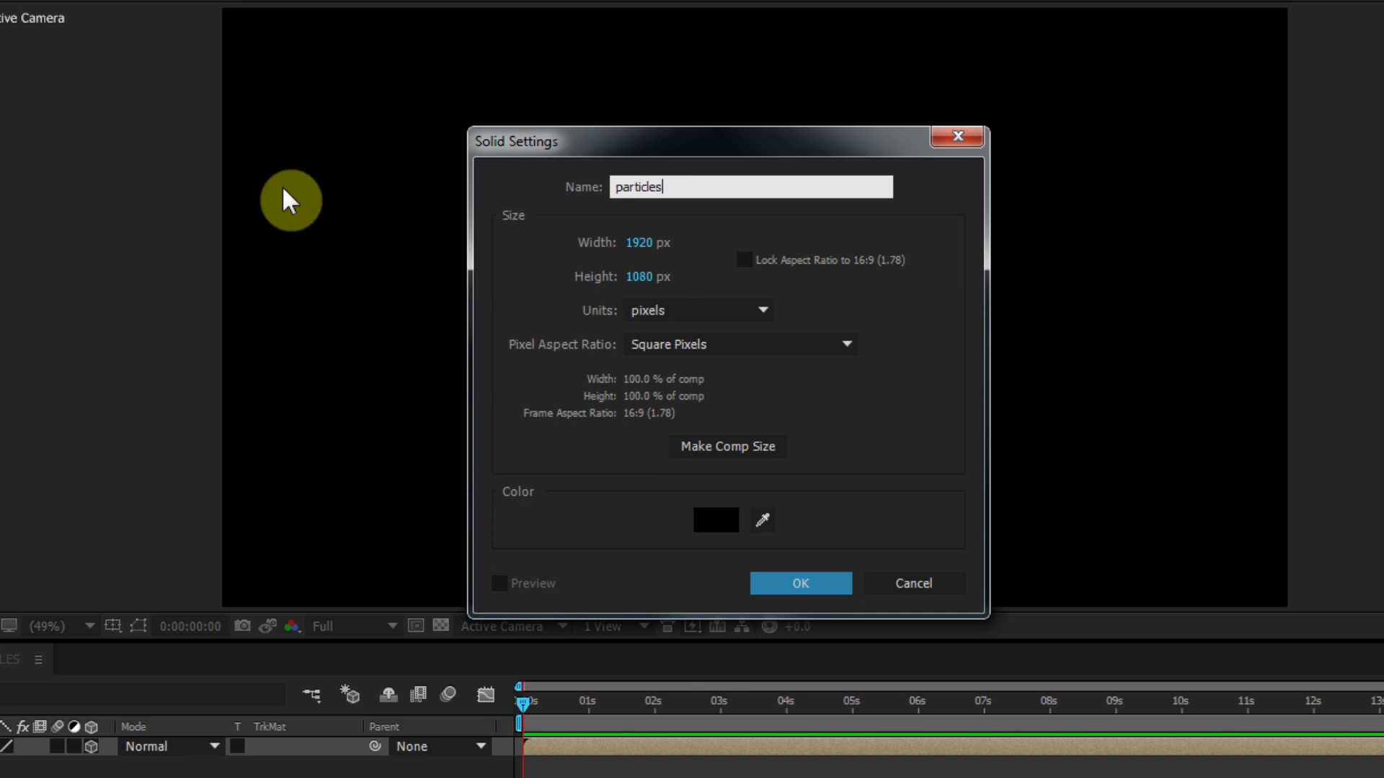
{"action": "left_click", "coordinate": [777, 581]}
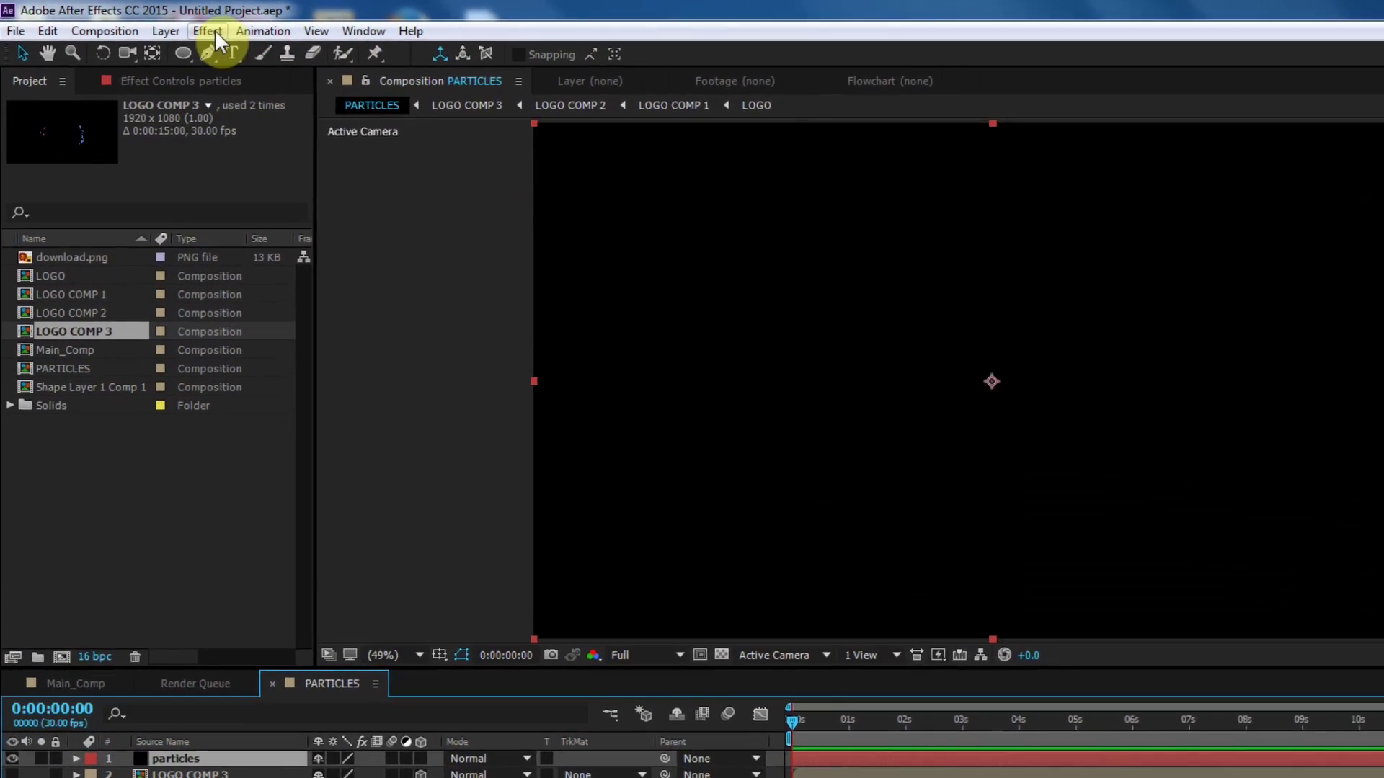
Step: Apply the Trapcode Particular effect to the particles solid and preview the emission at 0:00:04:07
{"action": "left_click", "coordinate": [153, 22]}
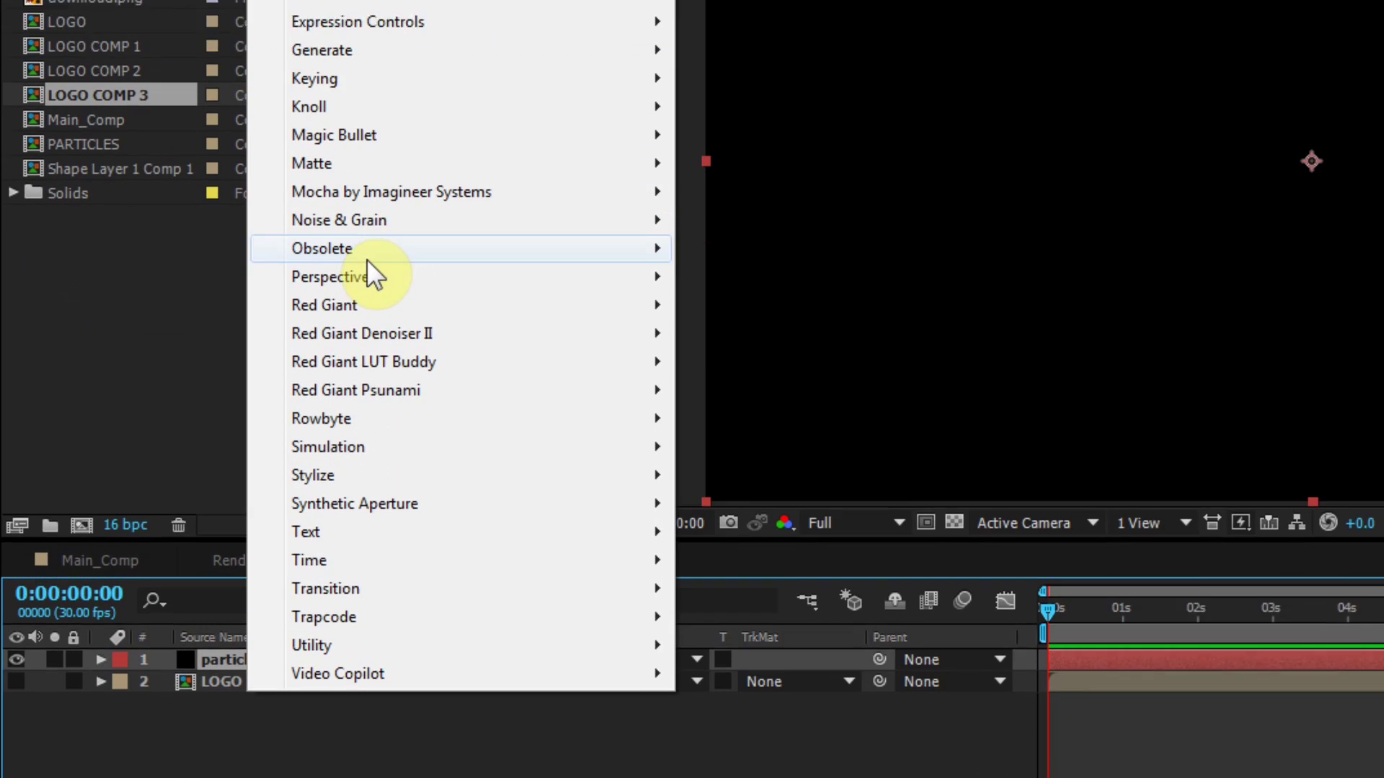
{"action": "mouse_move", "coordinate": [423, 558]}
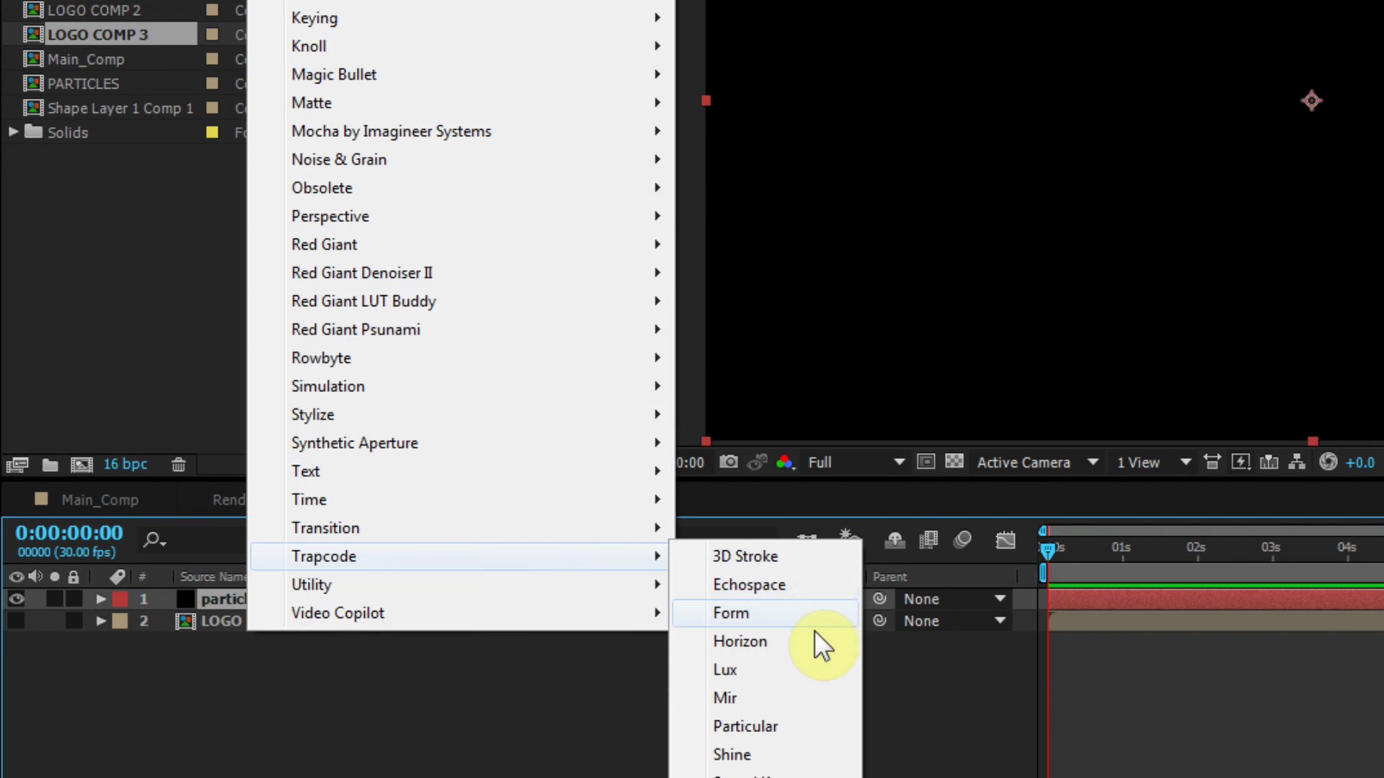
{"action": "left_click", "coordinate": [774, 726]}
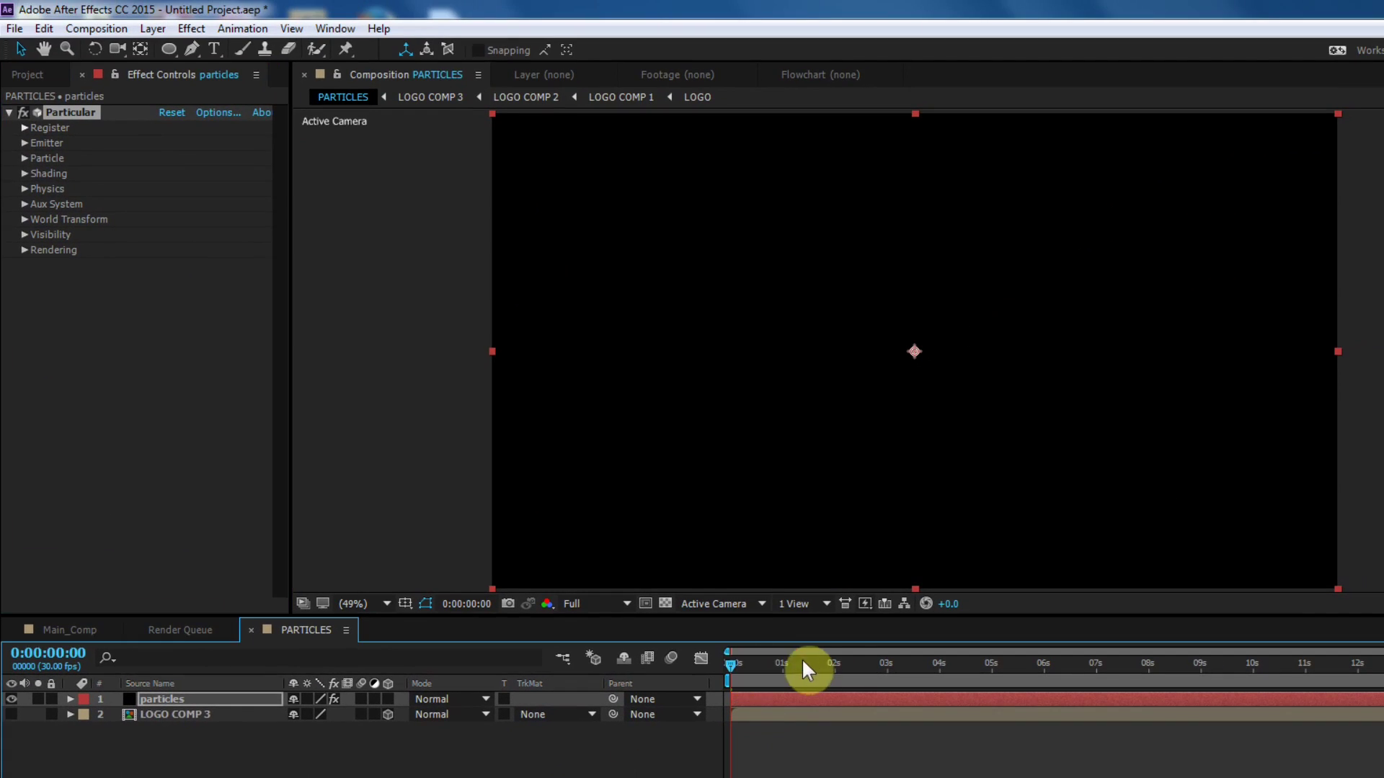
{"action": "left_click_drag", "start_coordinate": [803, 662], "coordinate": [960, 660]}
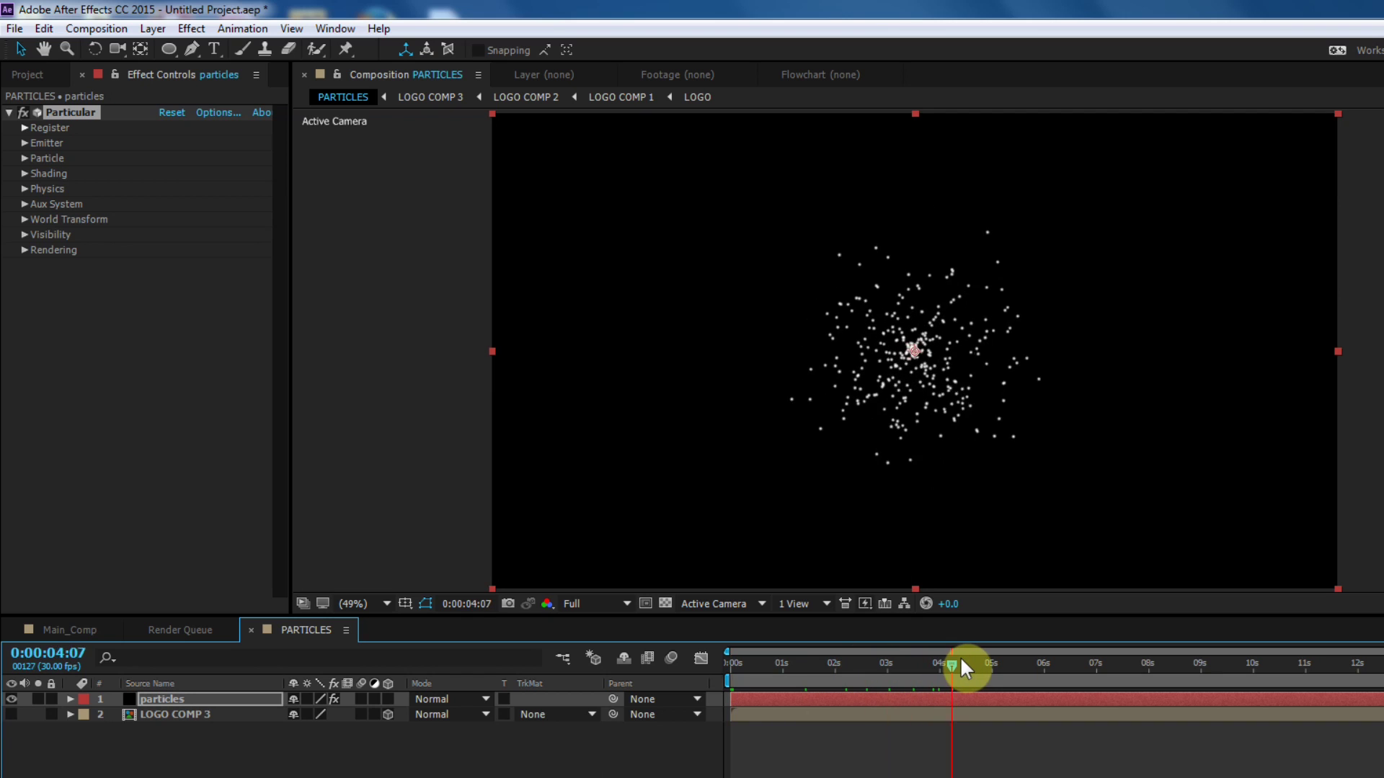
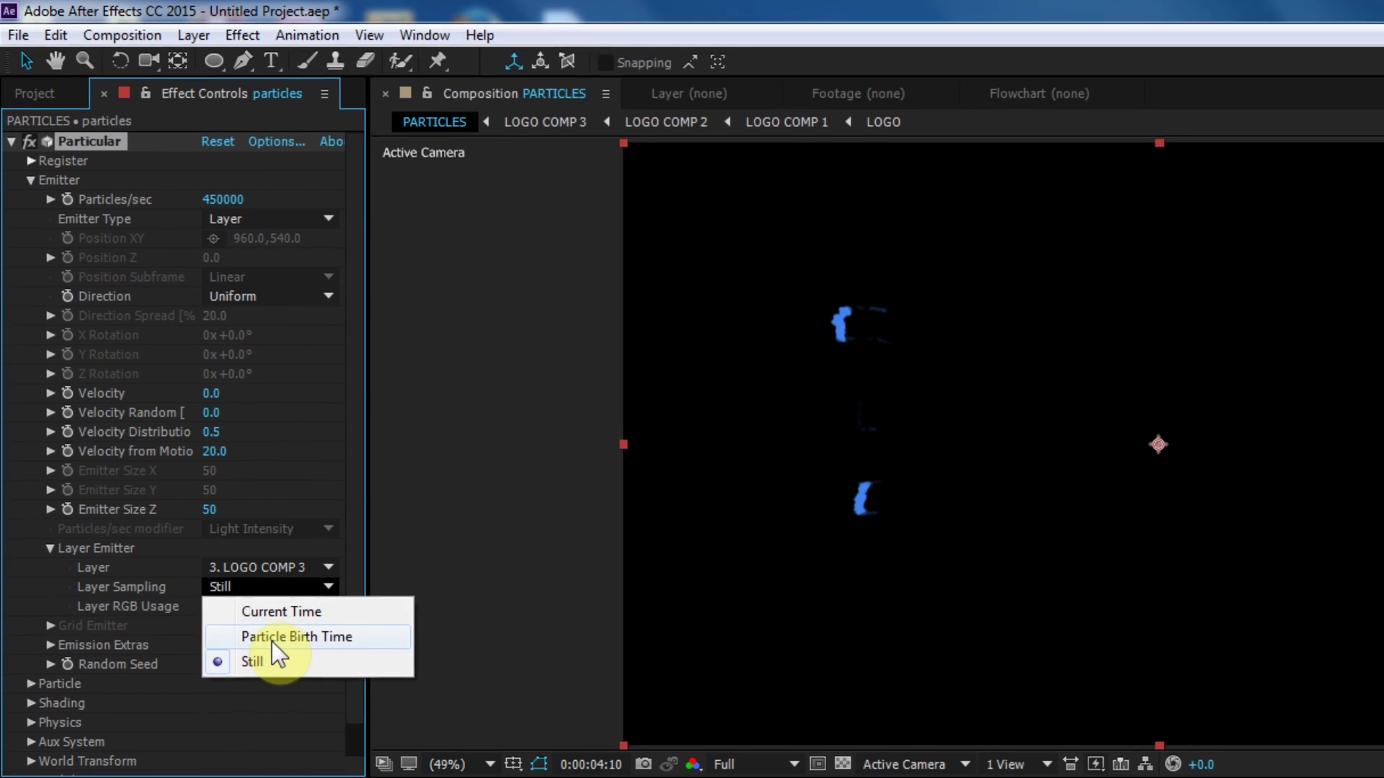
Step: Set the layer emitter's sampling to Particle Birth Time and its layer RGB usage to RGB - XYZ Velocity
{"action": "left_click", "coordinate": [271, 639]}
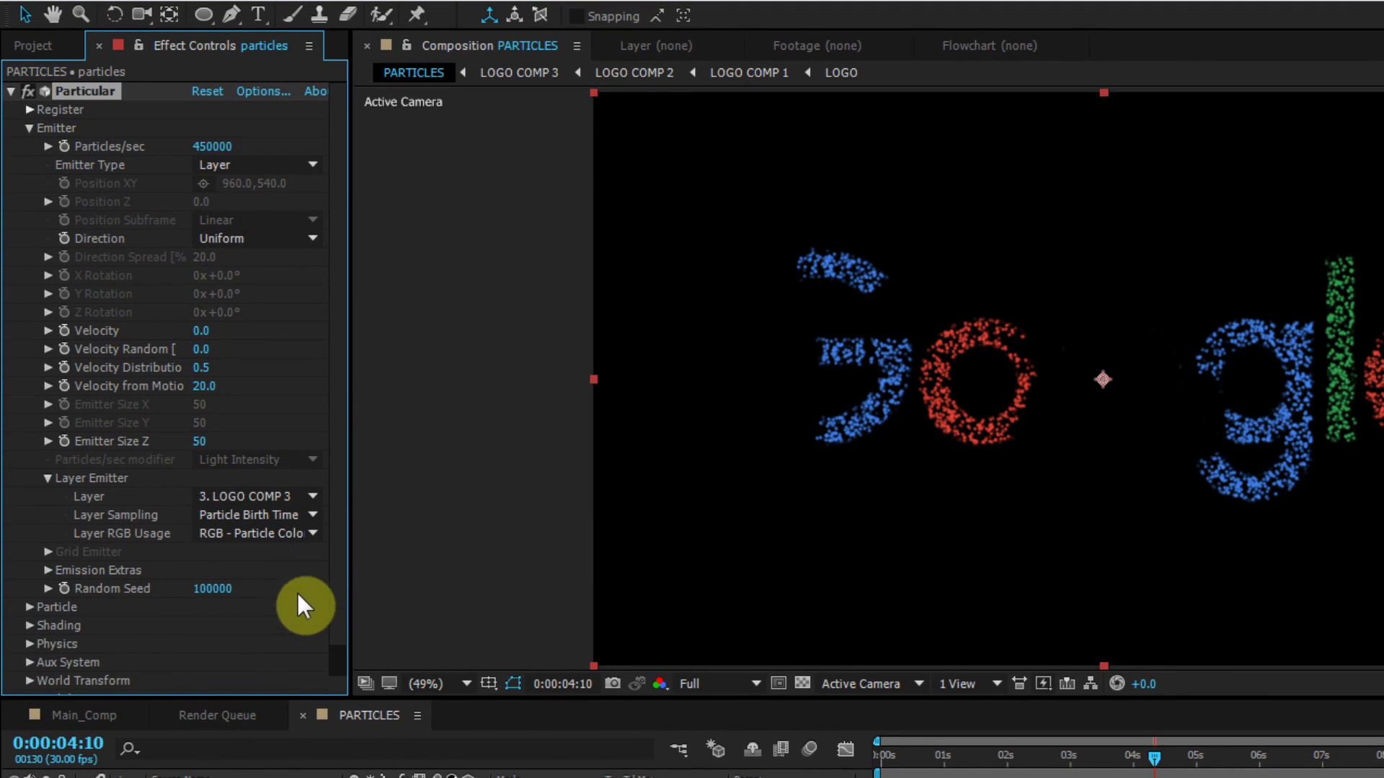
{"action": "left_click", "coordinate": [267, 533]}
{"action": "left_click", "coordinate": [276, 748]}
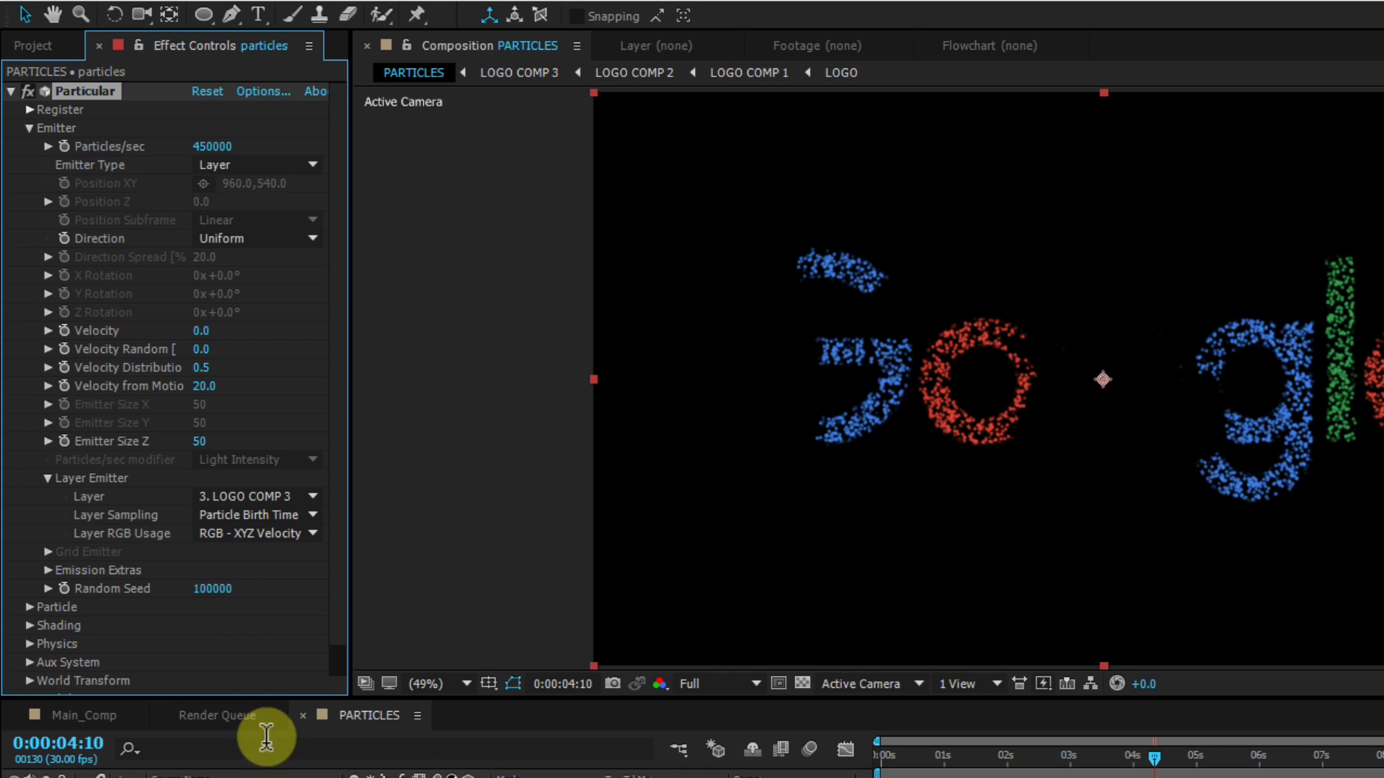
Step: Set the main particle life to 2 seconds and its life randomness to 1%
{"action": "left_click", "coordinate": [29, 127]}
{"action": "left_click", "coordinate": [31, 145]}
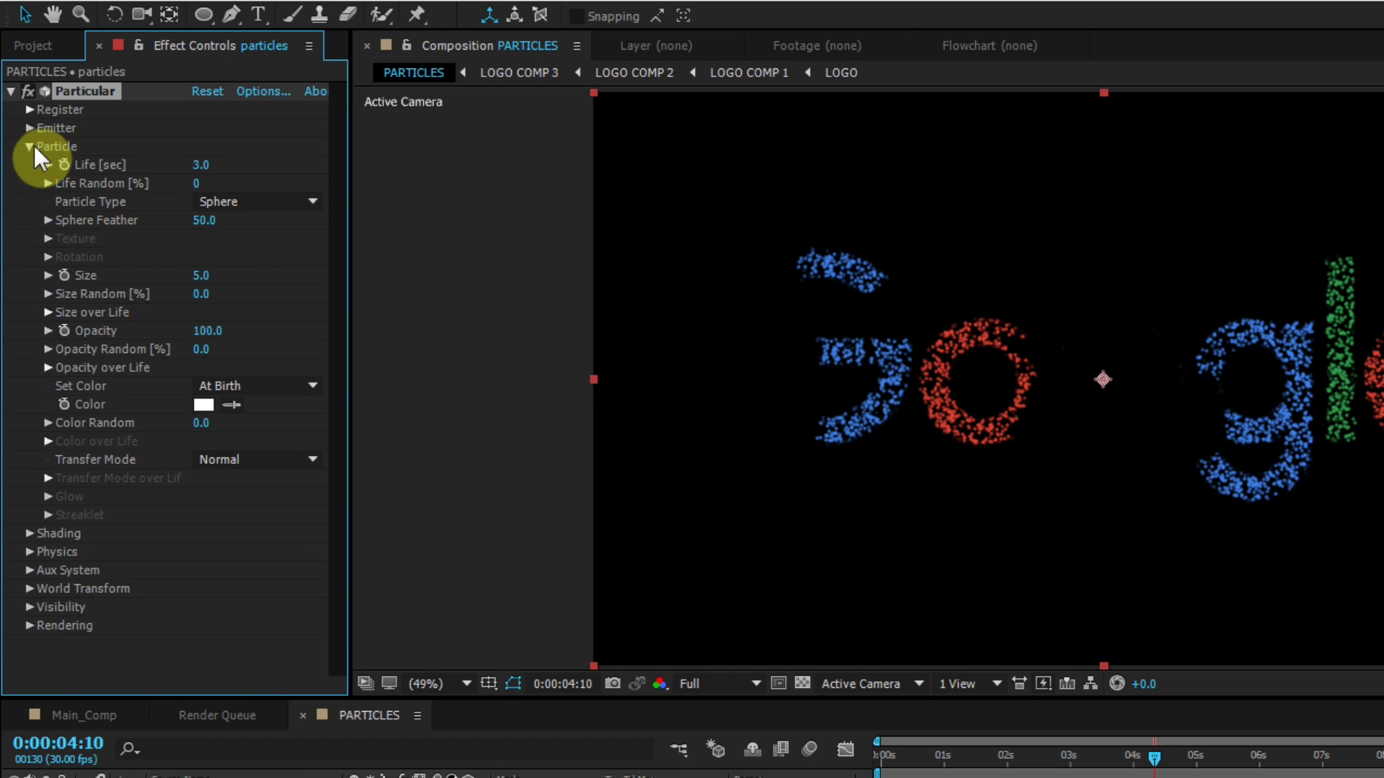
{"action": "left_click", "coordinate": [199, 162]}
{"action": "type", "text": "2"}
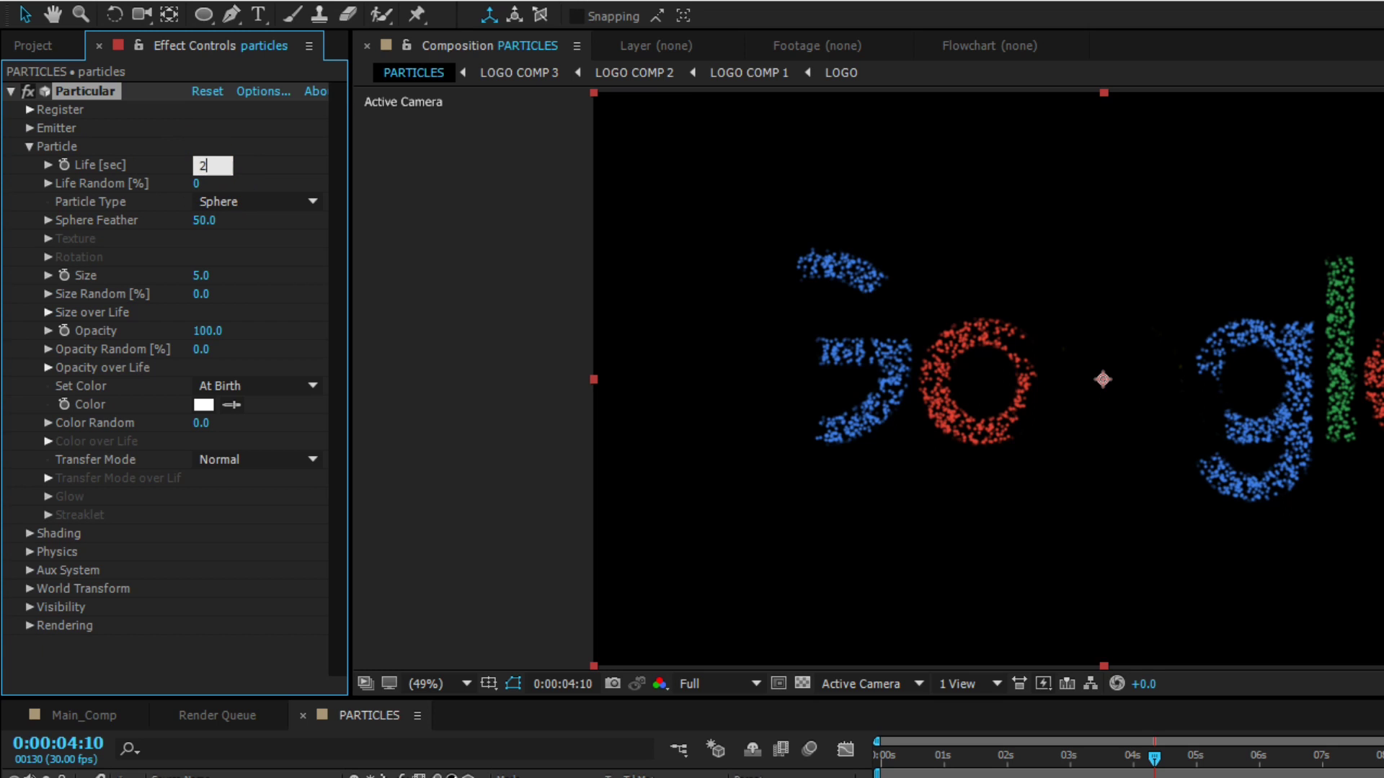
{"action": "left_click", "coordinate": [200, 177]}
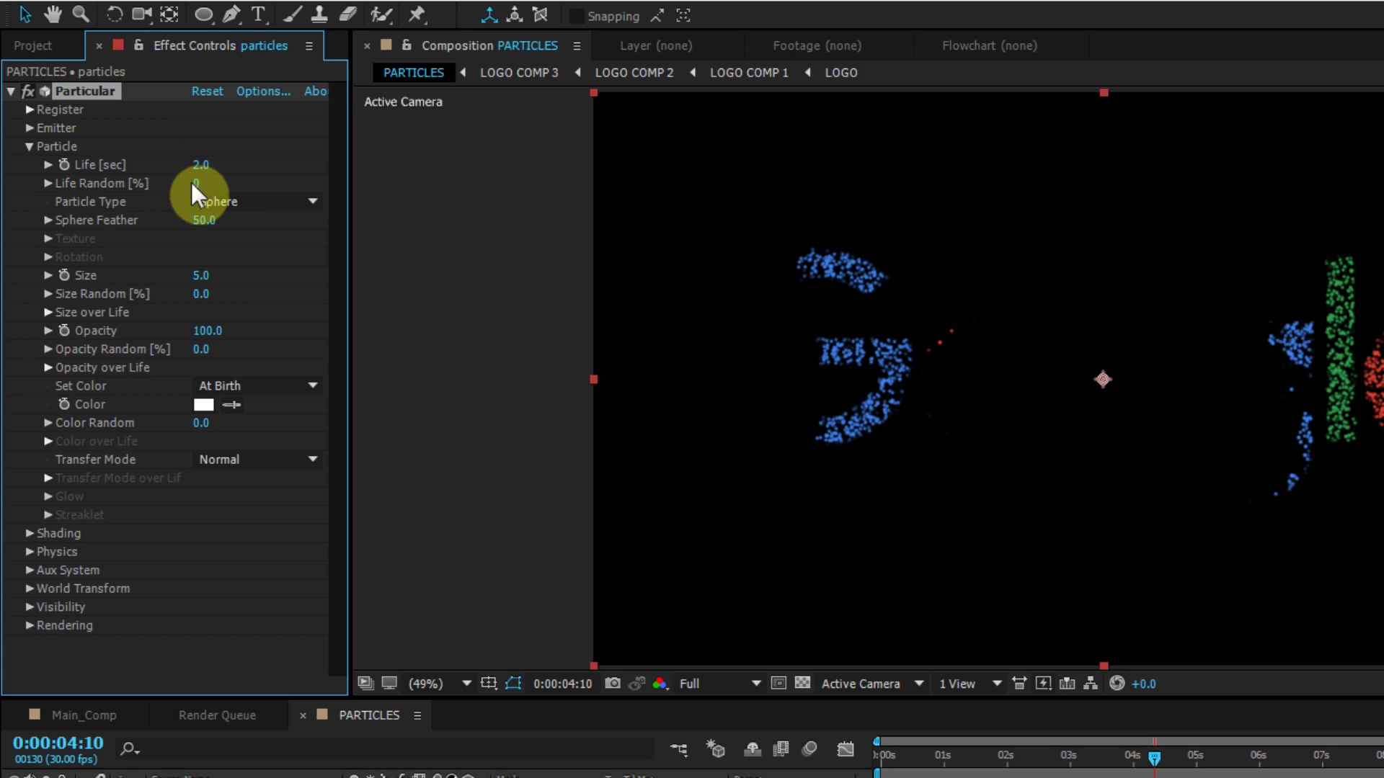
{"action": "left_click", "coordinate": [232, 180]}
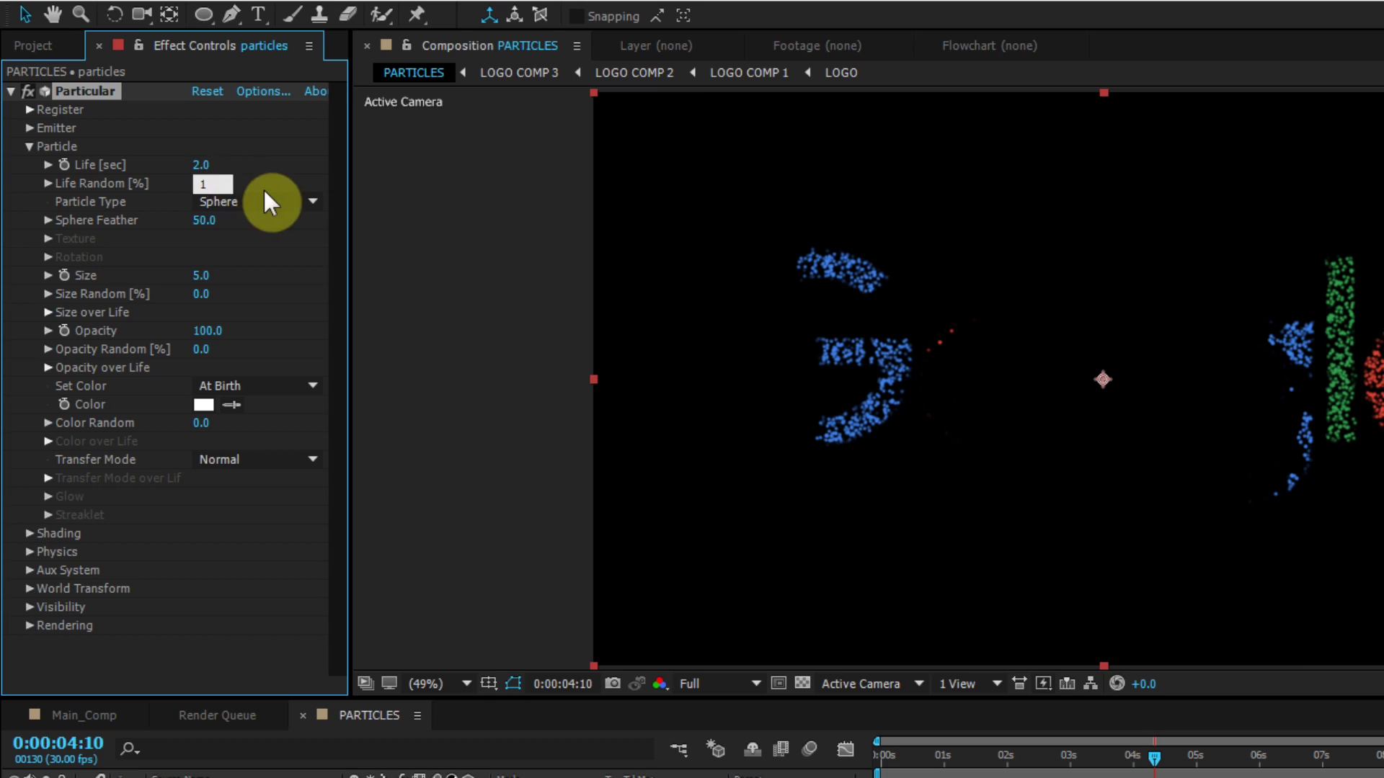
{"action": "type", "text": "1"}
Step: Set the main particles' sphere feather to 0 and, viewing 0:00:02:04 at 100%, their size randomness to 100%
{"action": "left_click_drag", "start_coordinate": [202, 225], "coordinate": [25, 262]}
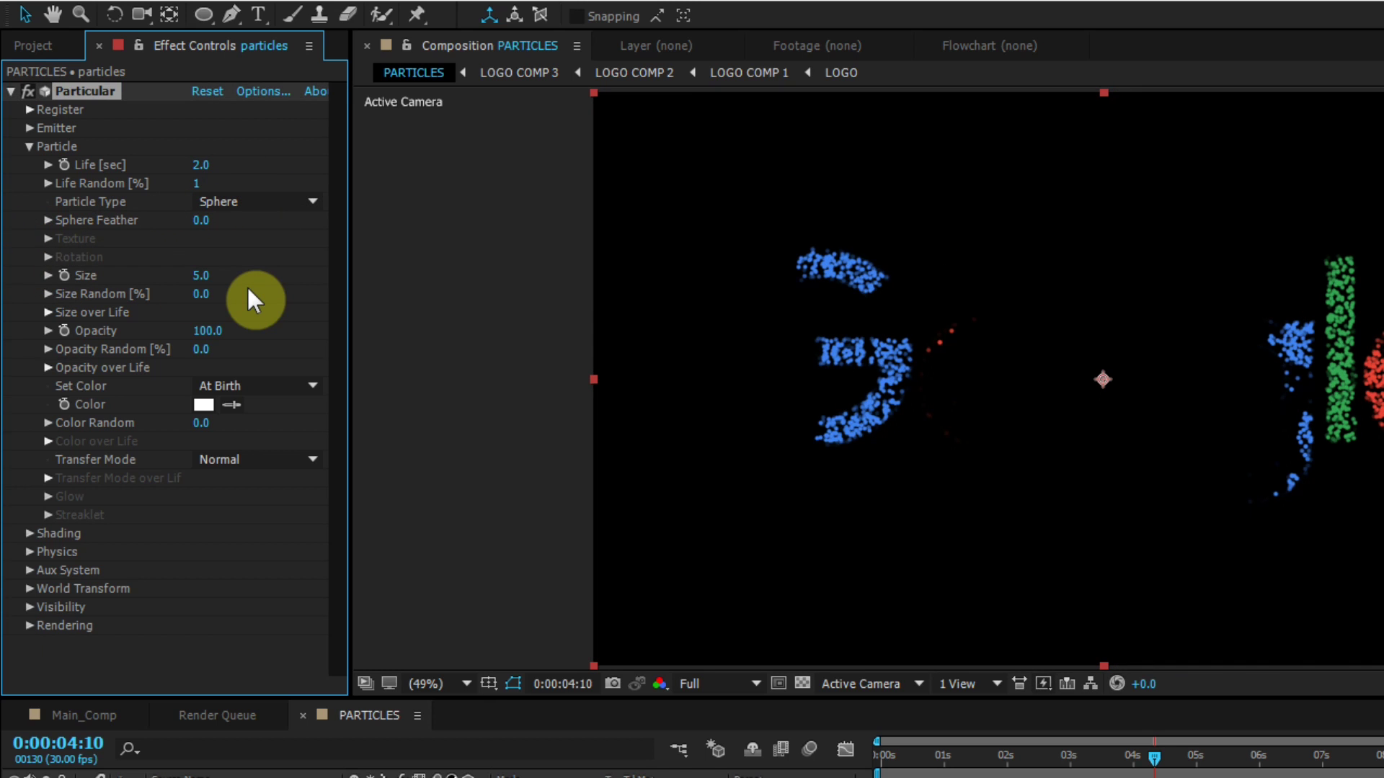
{"action": "left_click", "coordinate": [1013, 755]}
{"action": "key", "text": "slash"}
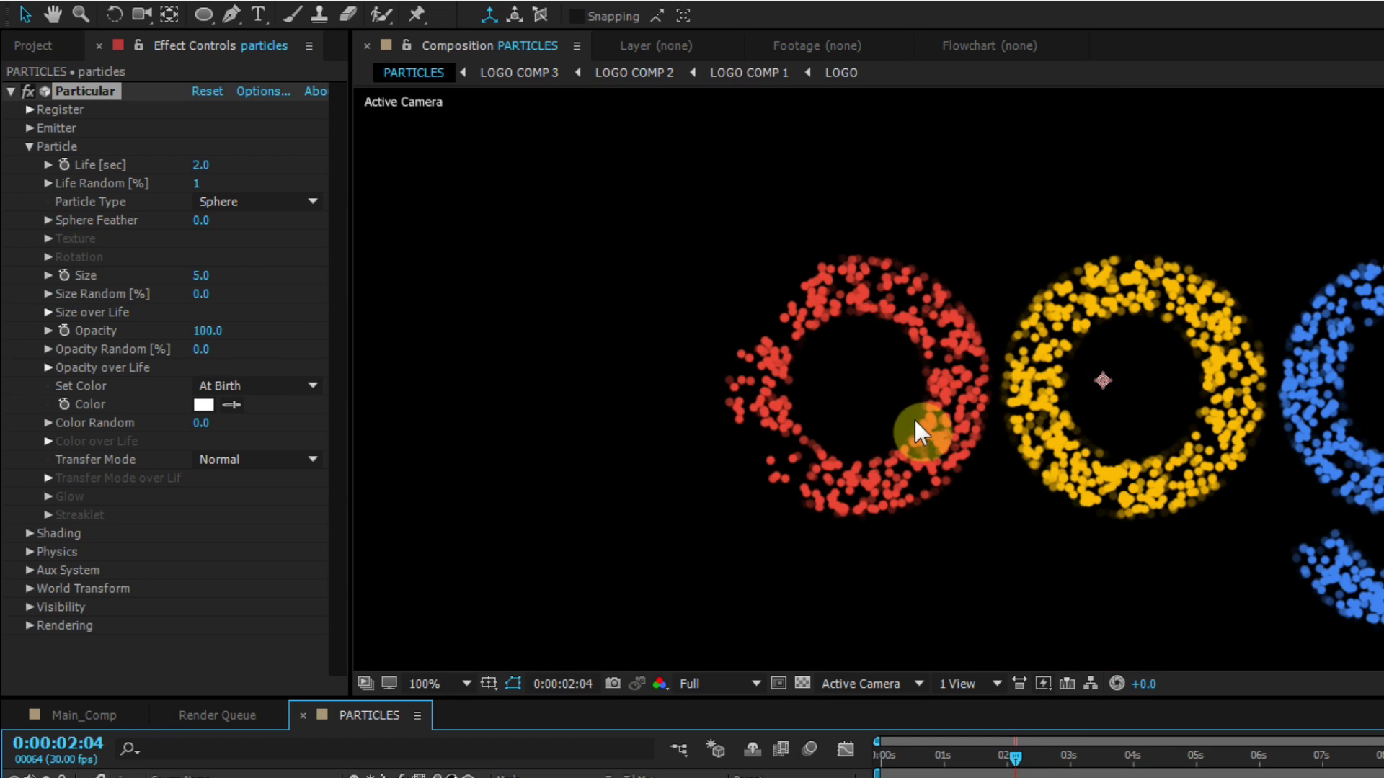
{"action": "left_click_drag", "start_coordinate": [921, 432], "coordinate": [819, 422]}
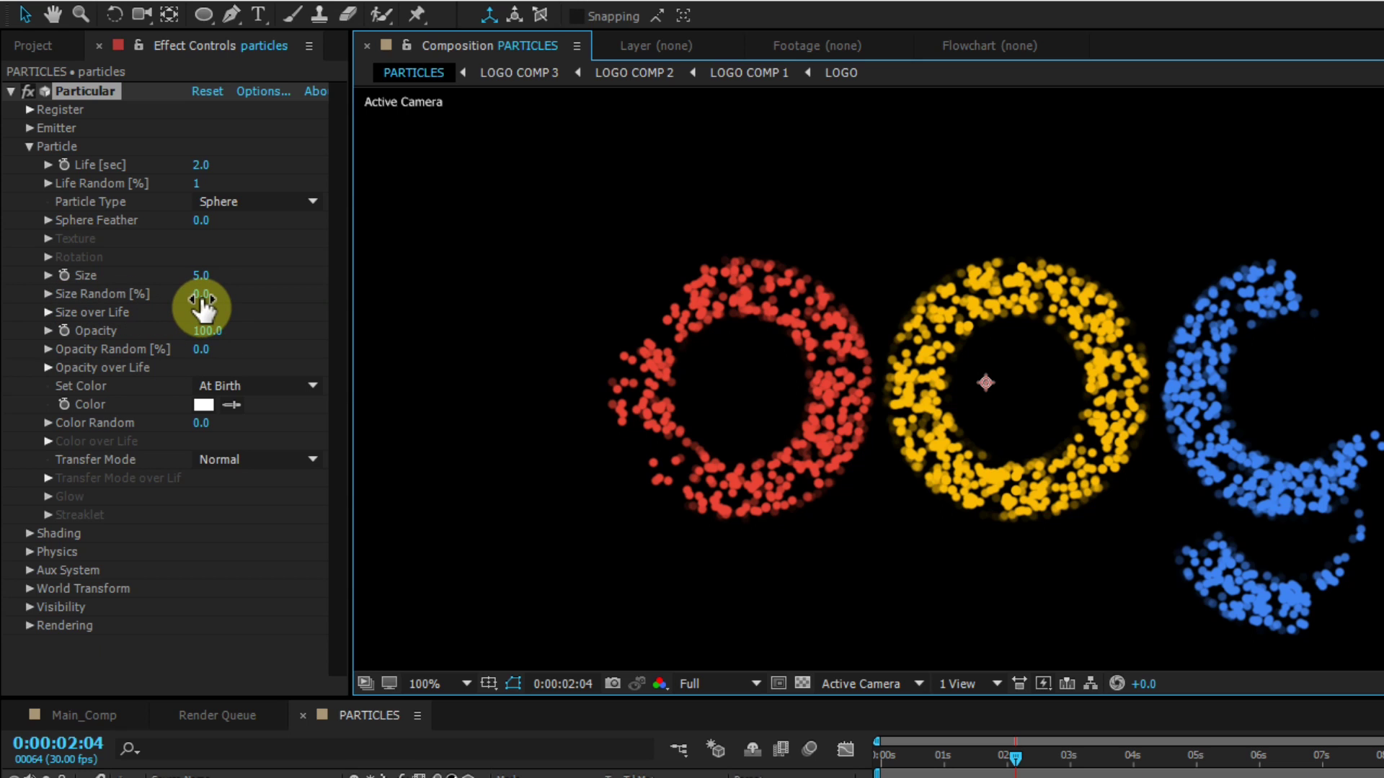
{"action": "left_click_drag", "start_coordinate": [203, 298], "coordinate": [318, 296]}
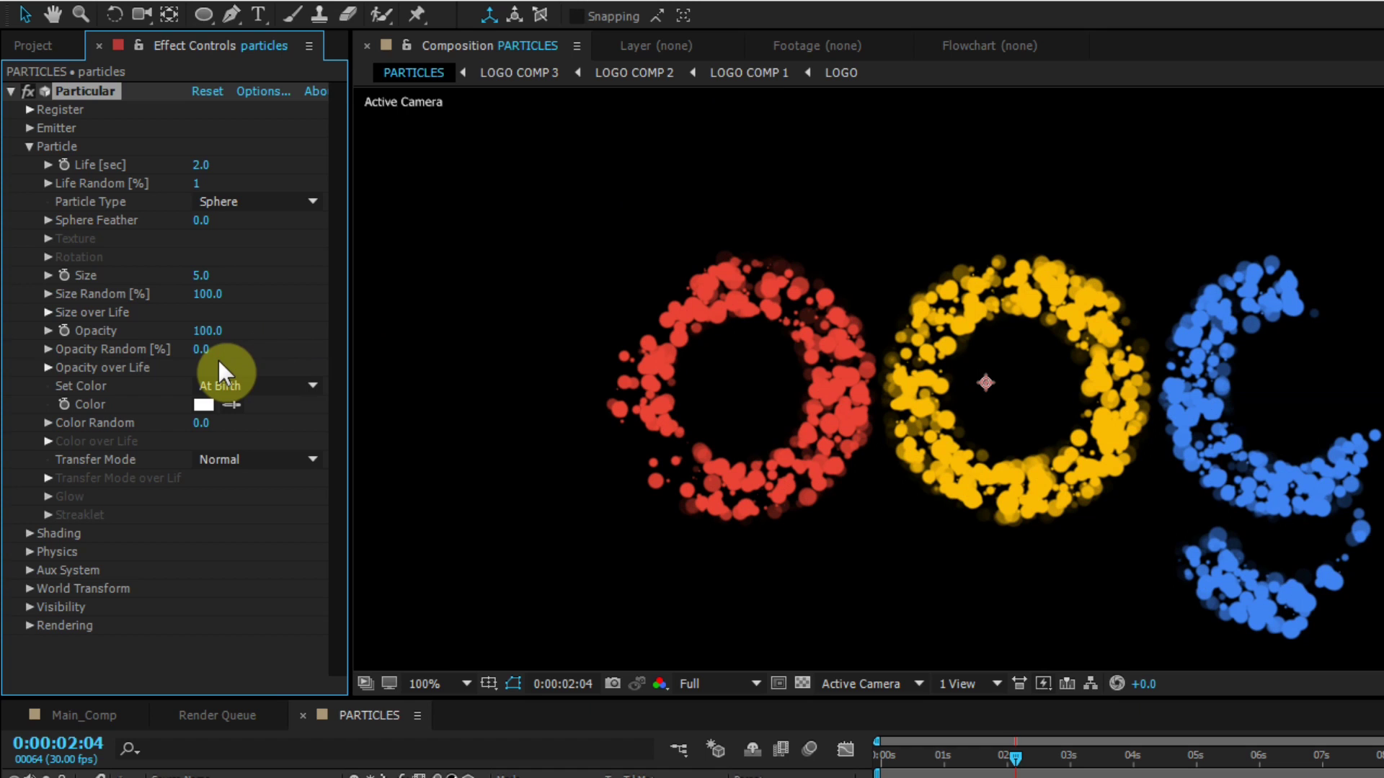
{"action": "left_click", "coordinate": [30, 146]}
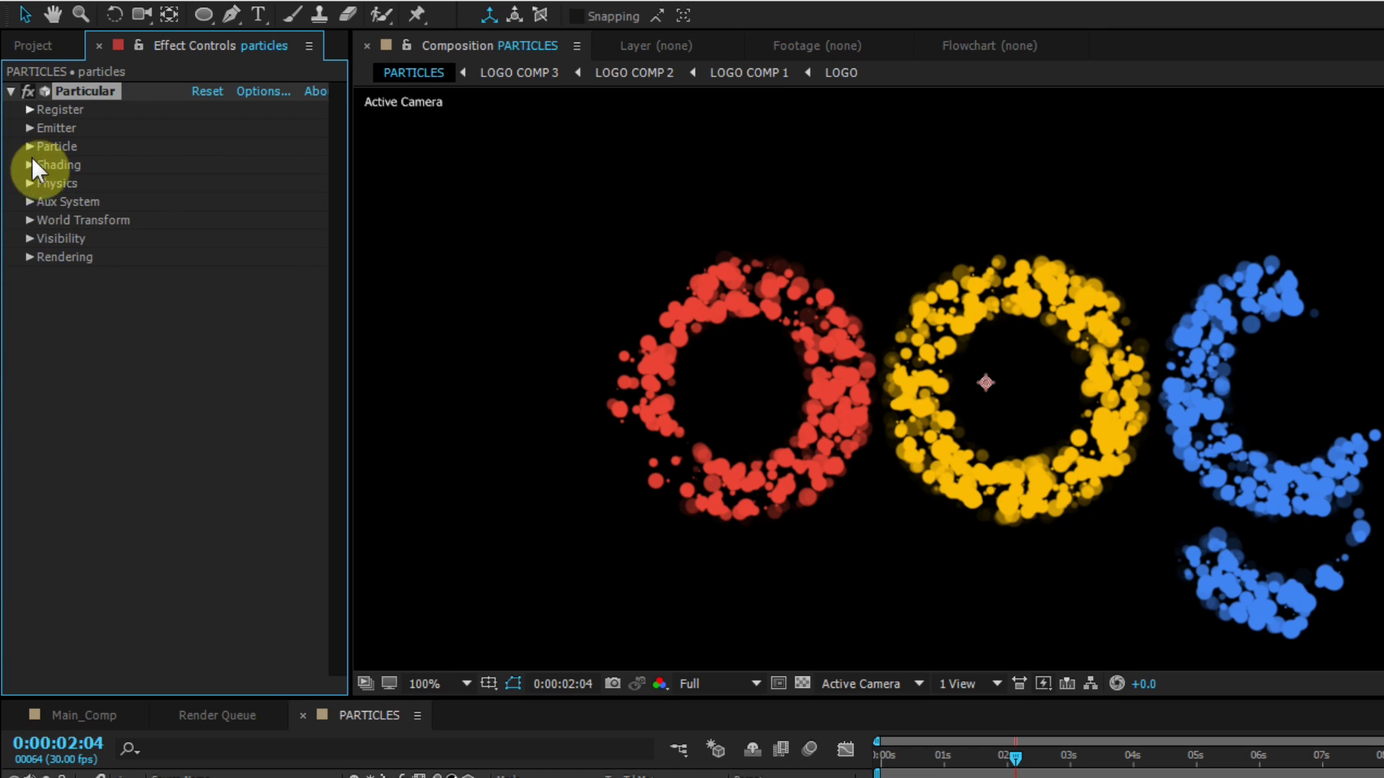
Step: Turn on shadowlets for both the main and the aux particles
{"action": "left_click", "coordinate": [31, 163]}
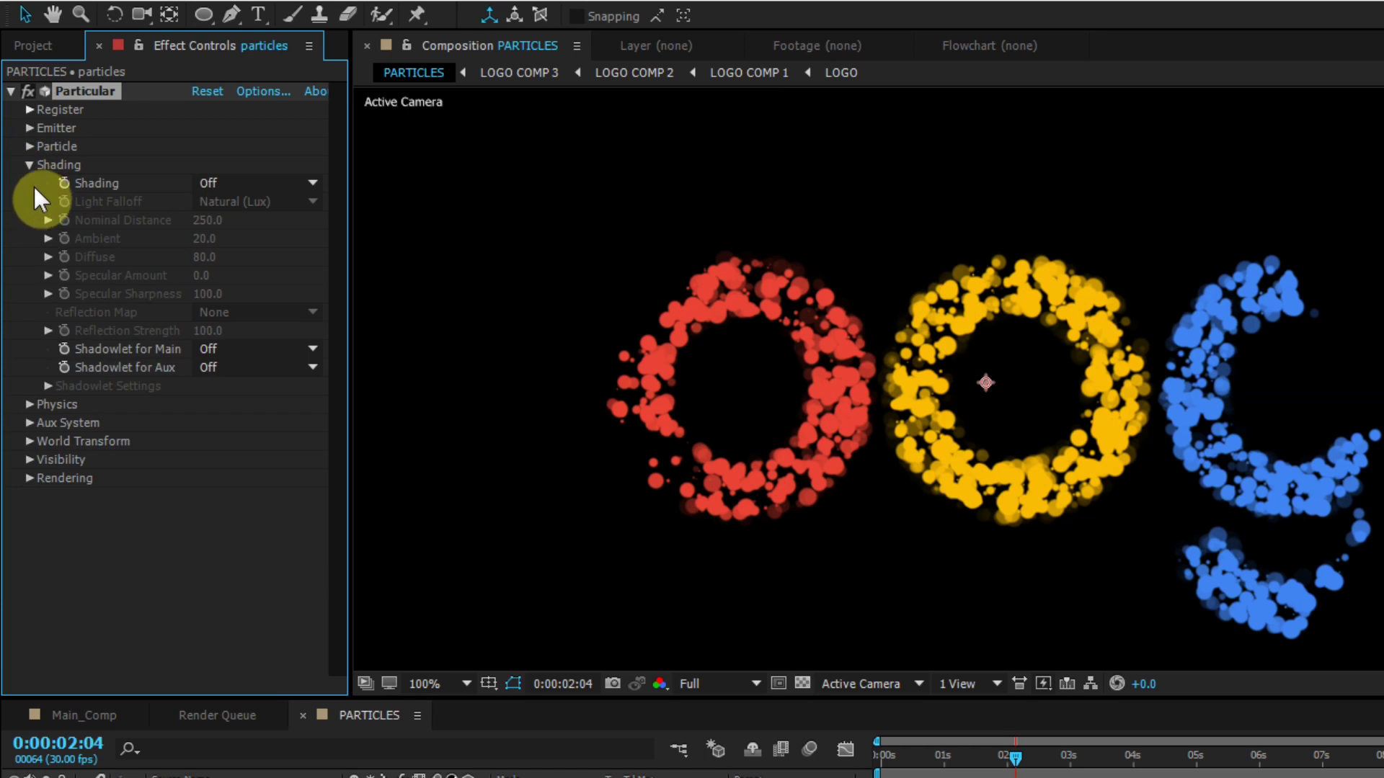
{"action": "left_click", "coordinate": [219, 346]}
{"action": "left_click", "coordinate": [230, 401]}
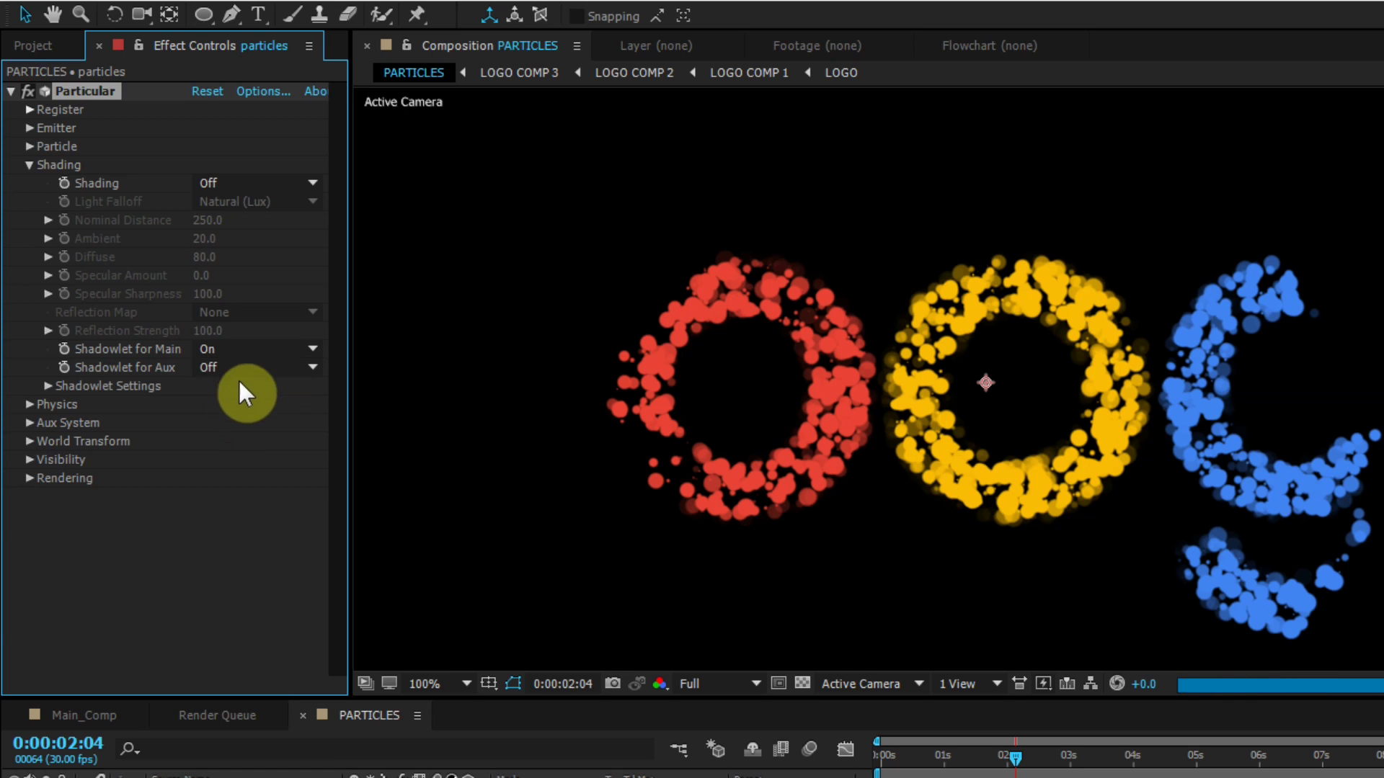
{"action": "left_click", "coordinate": [244, 367]}
{"action": "left_click", "coordinate": [249, 416]}
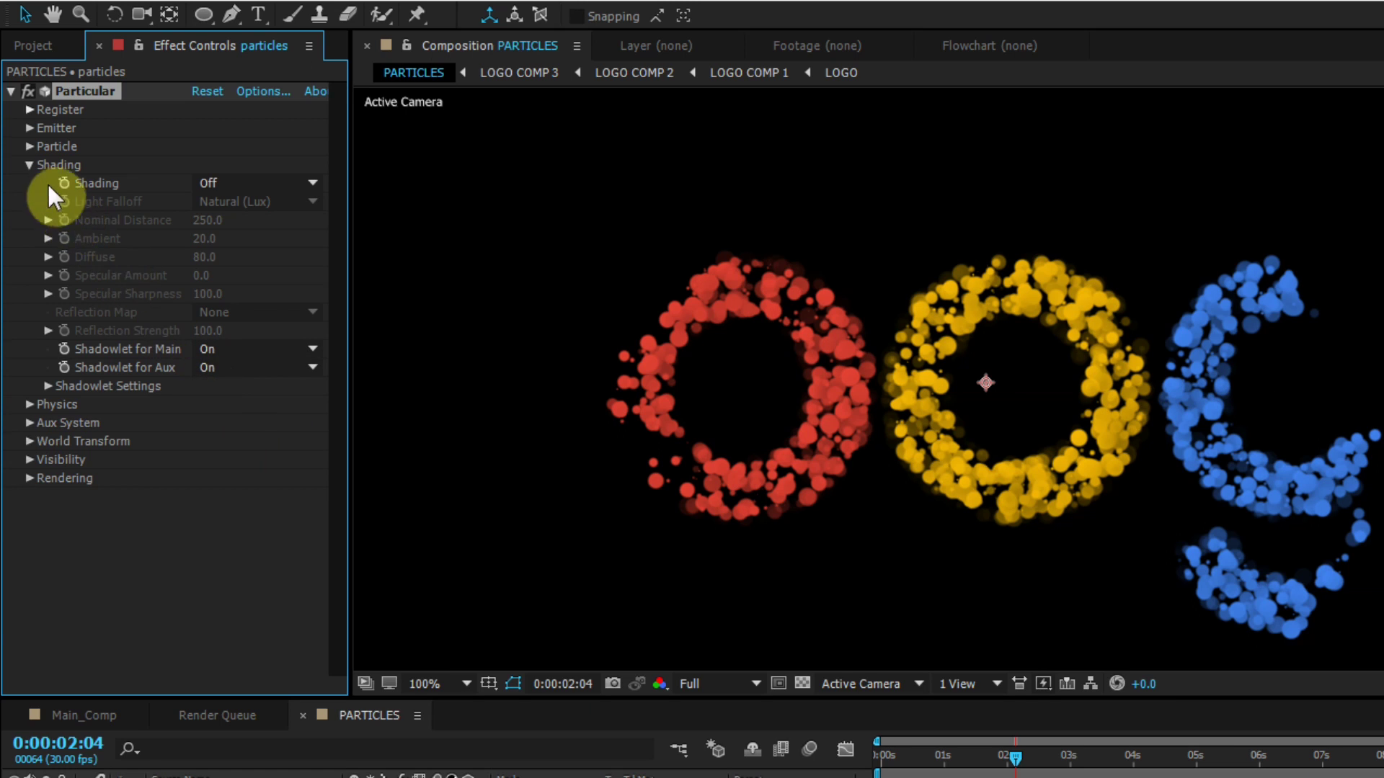
{"action": "left_click", "coordinate": [29, 164]}
Step: Set the Affect Position value of the Air physics turbulence field to 40
{"action": "left_click", "coordinate": [28, 184]}
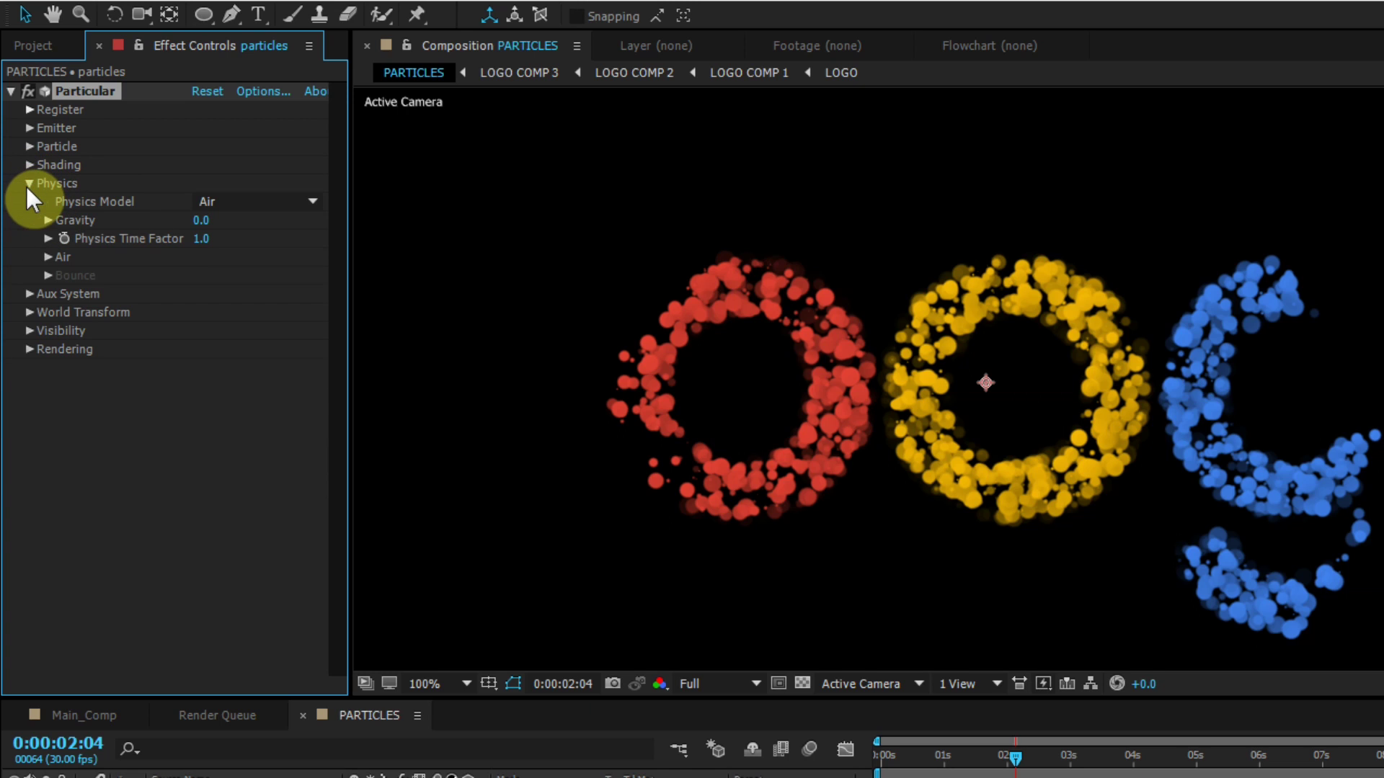
{"action": "left_click", "coordinate": [48, 256]}
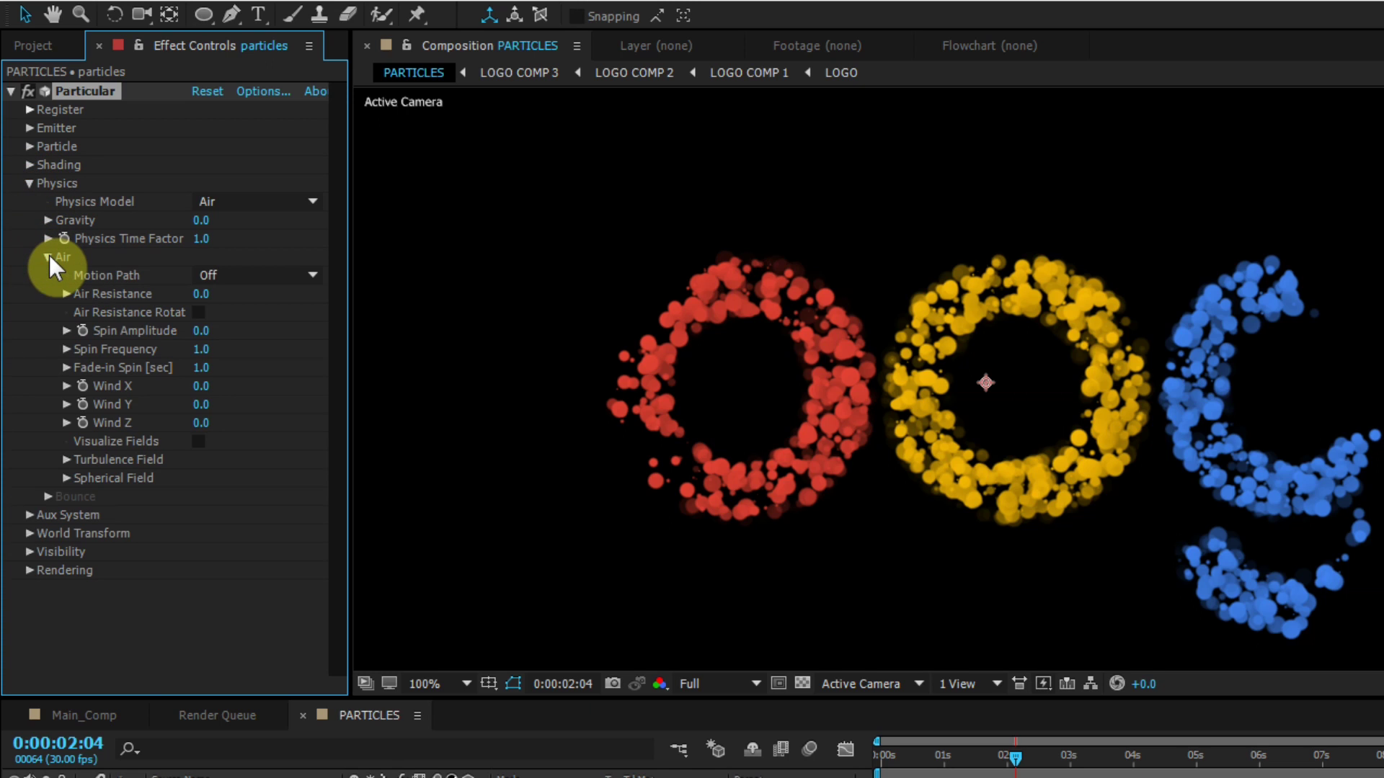
{"action": "left_click", "coordinate": [66, 460]}
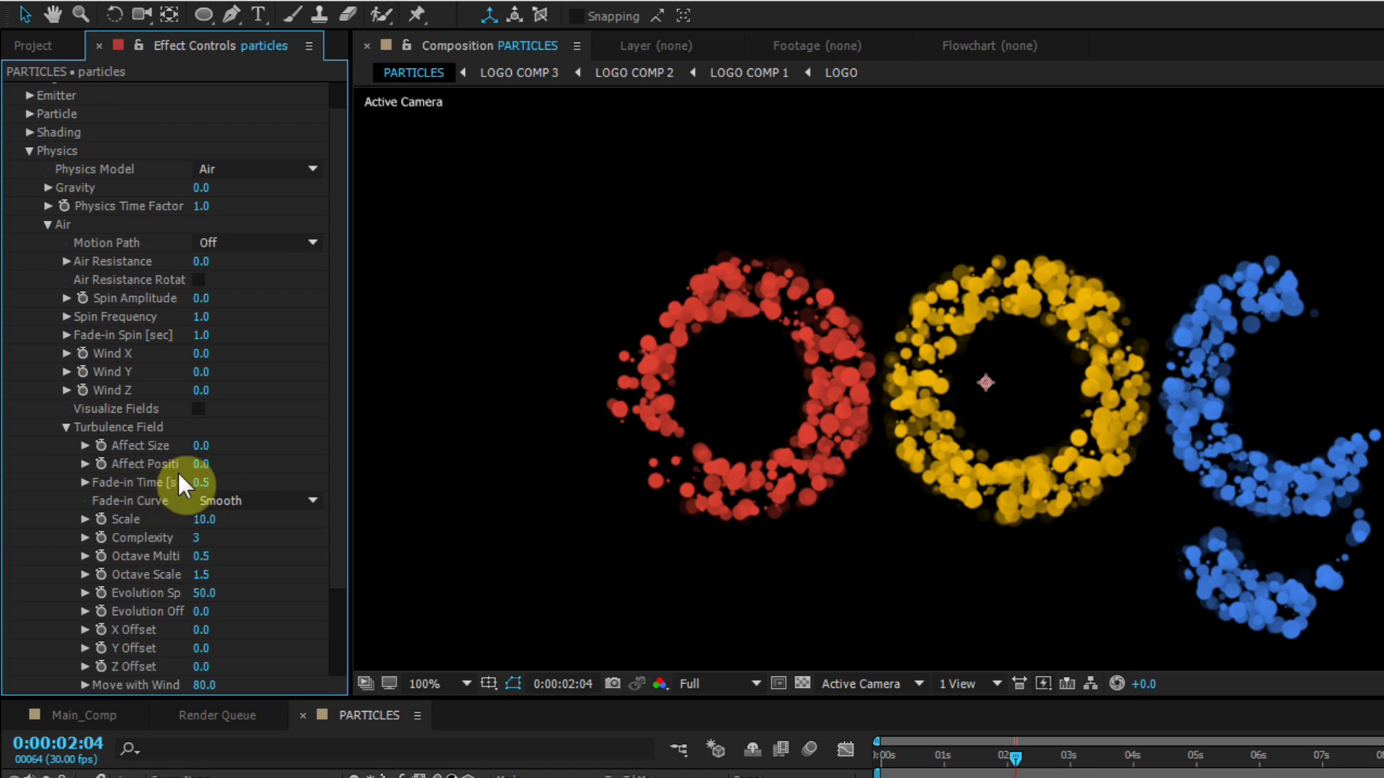
{"action": "left_click_drag", "start_coordinate": [198, 469], "coordinate": [206, 472]}
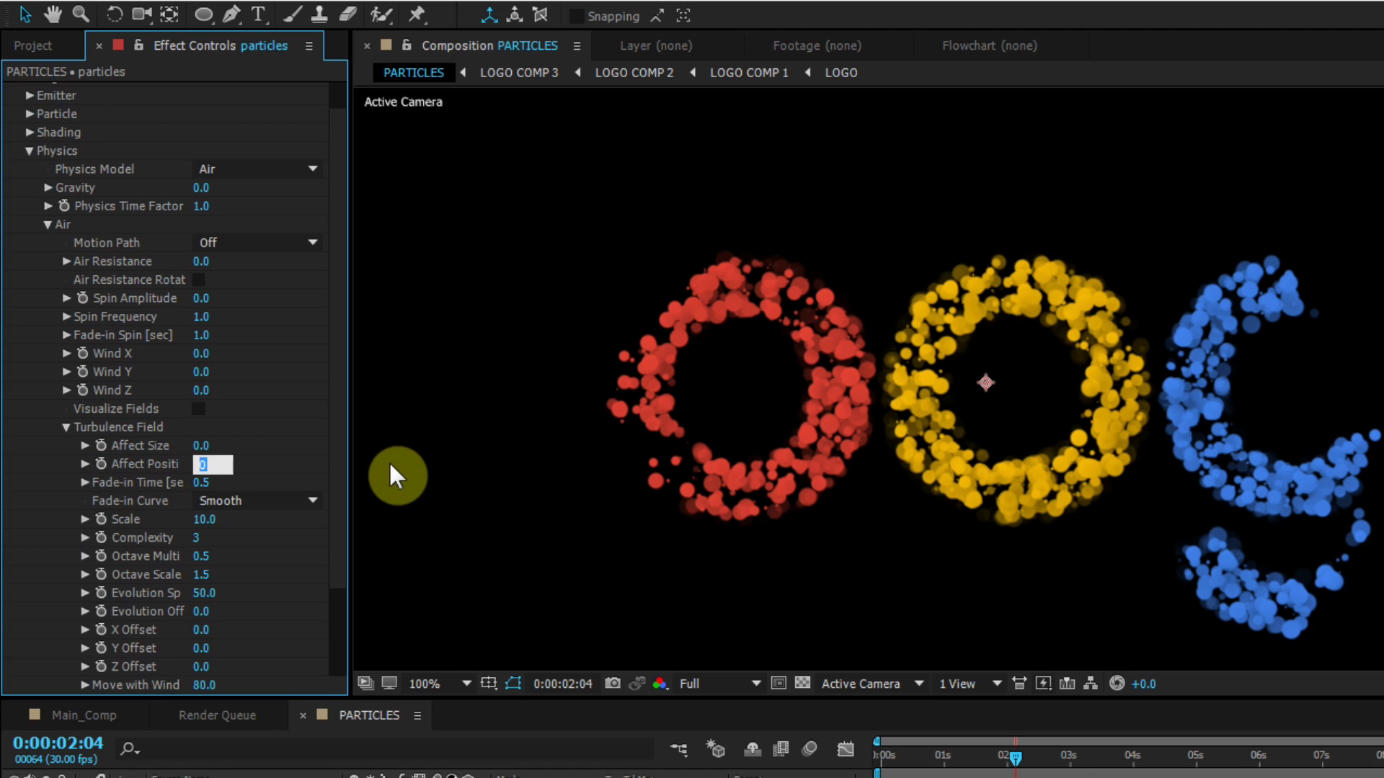
{"action": "type", "text": "40"}
{"action": "key", "text": "Return"}
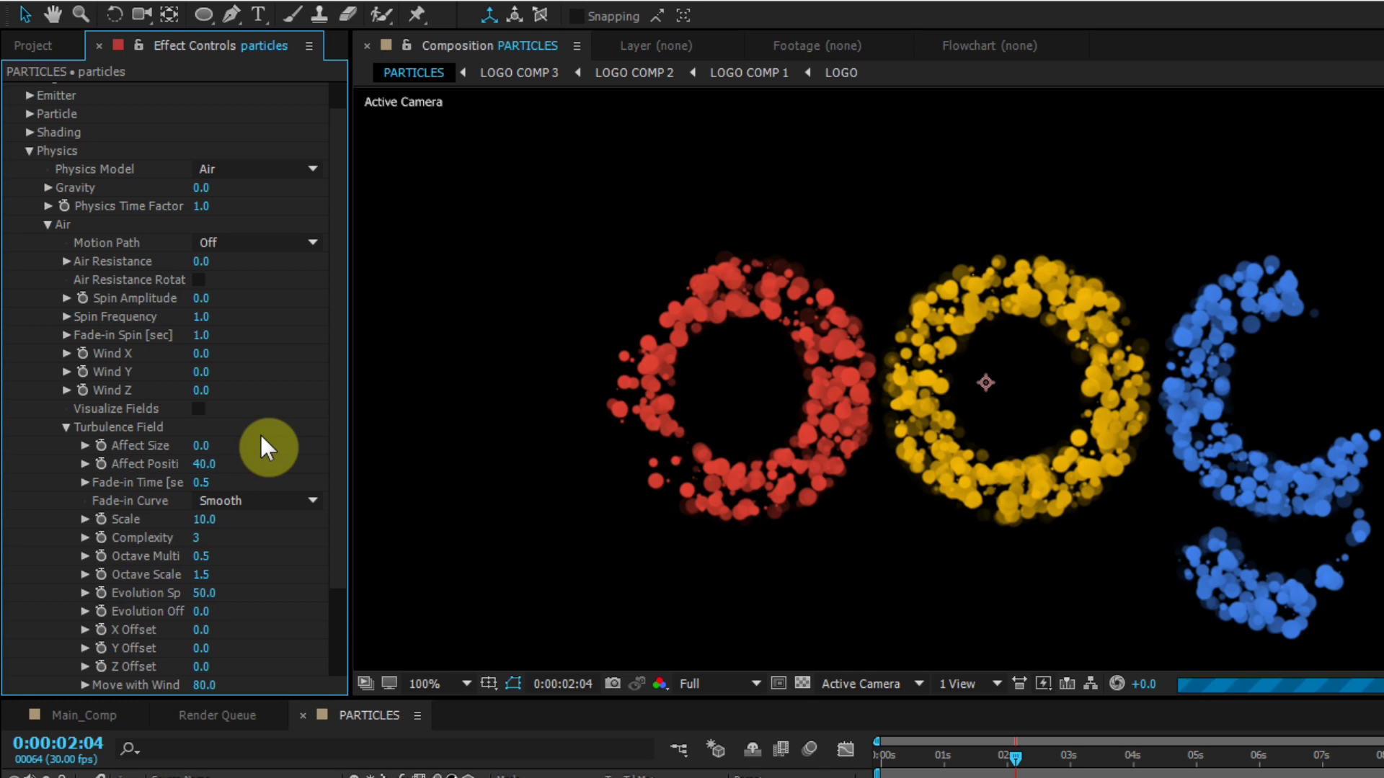
{"action": "left_click", "coordinate": [30, 151]}
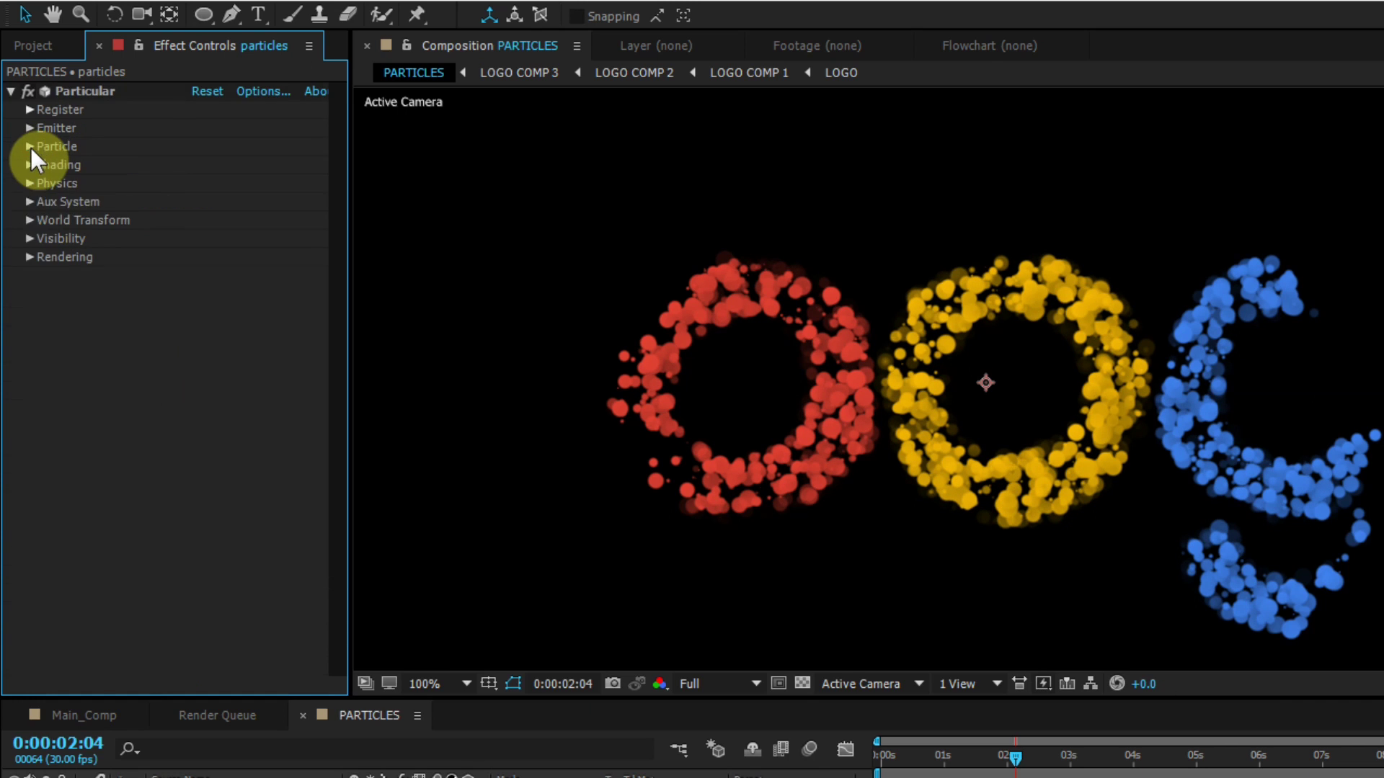
Step: Make the aux system emit continuously with a velocity of 11
{"action": "left_click", "coordinate": [30, 202]}
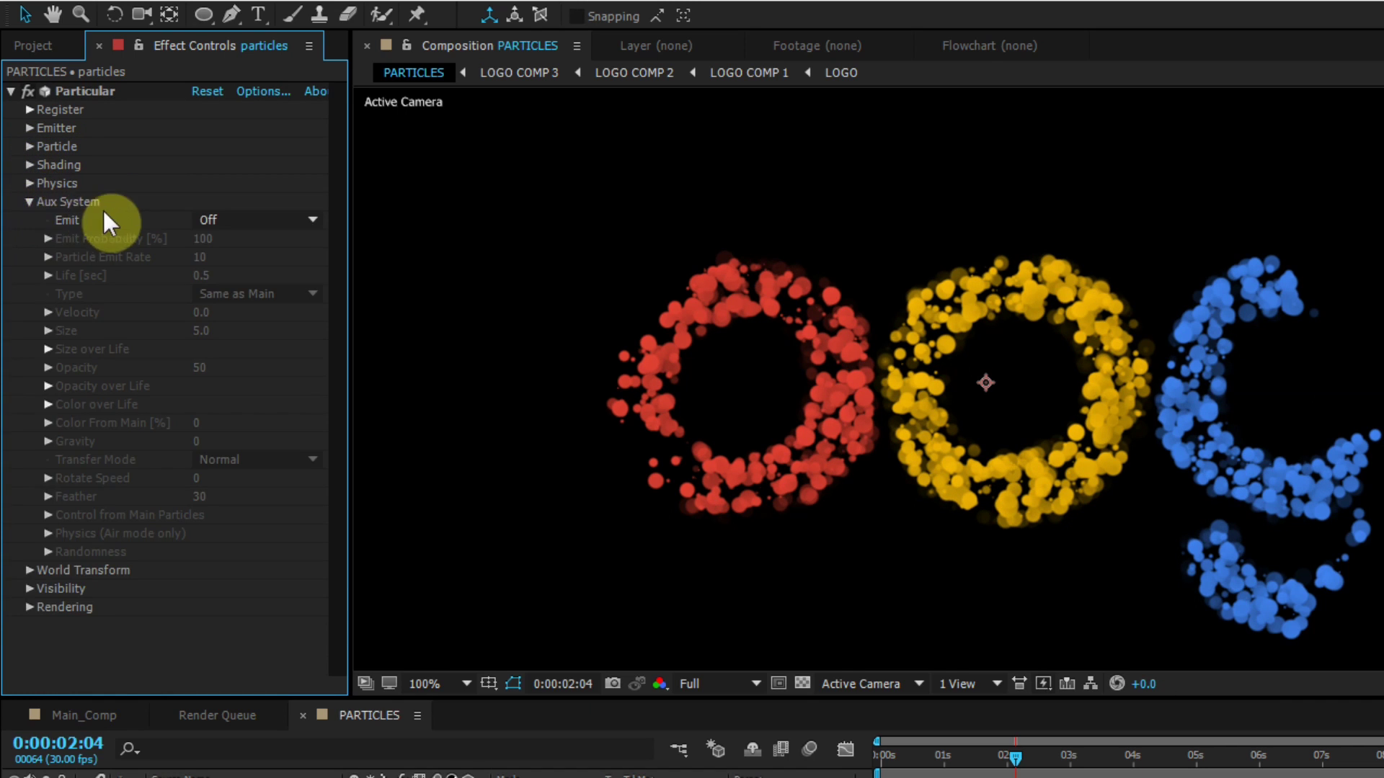
{"action": "left_click", "coordinate": [219, 218]}
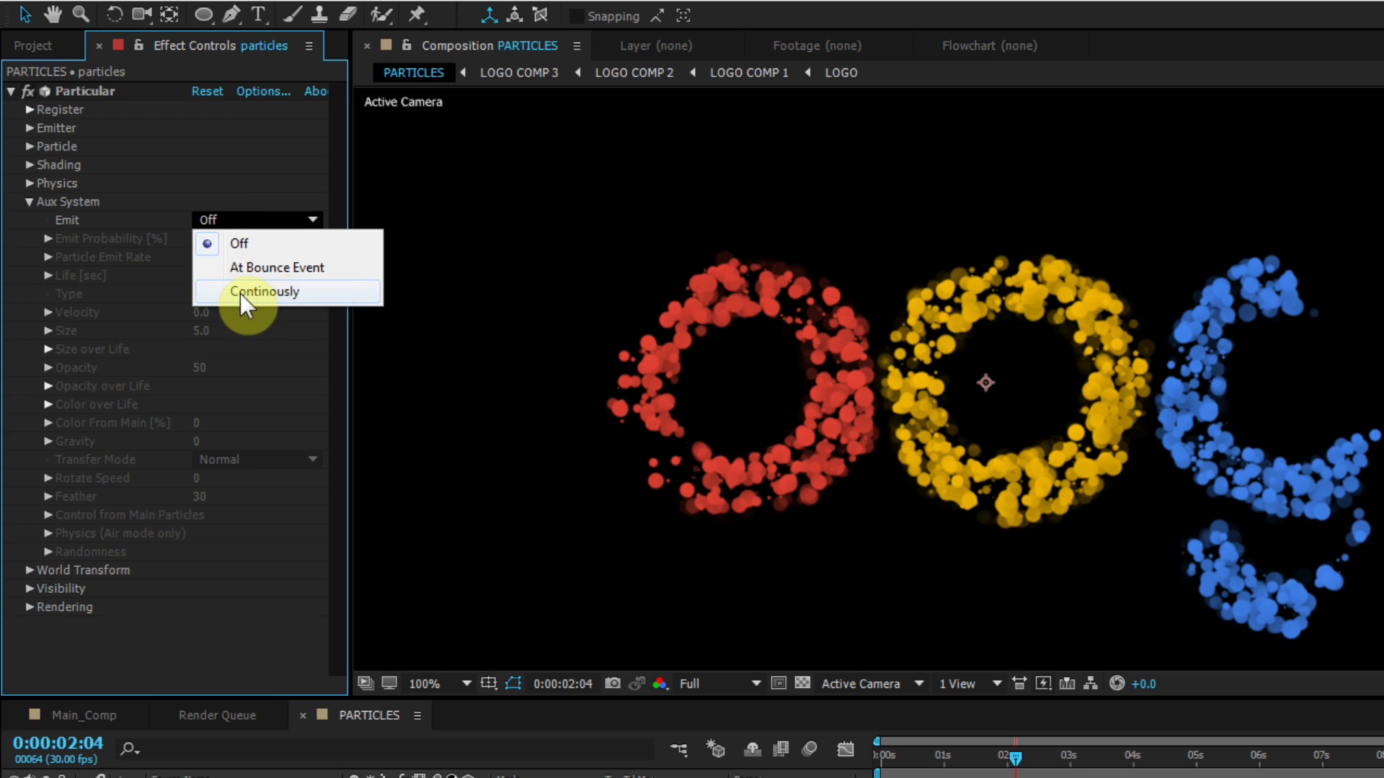
{"action": "left_click", "coordinate": [264, 291]}
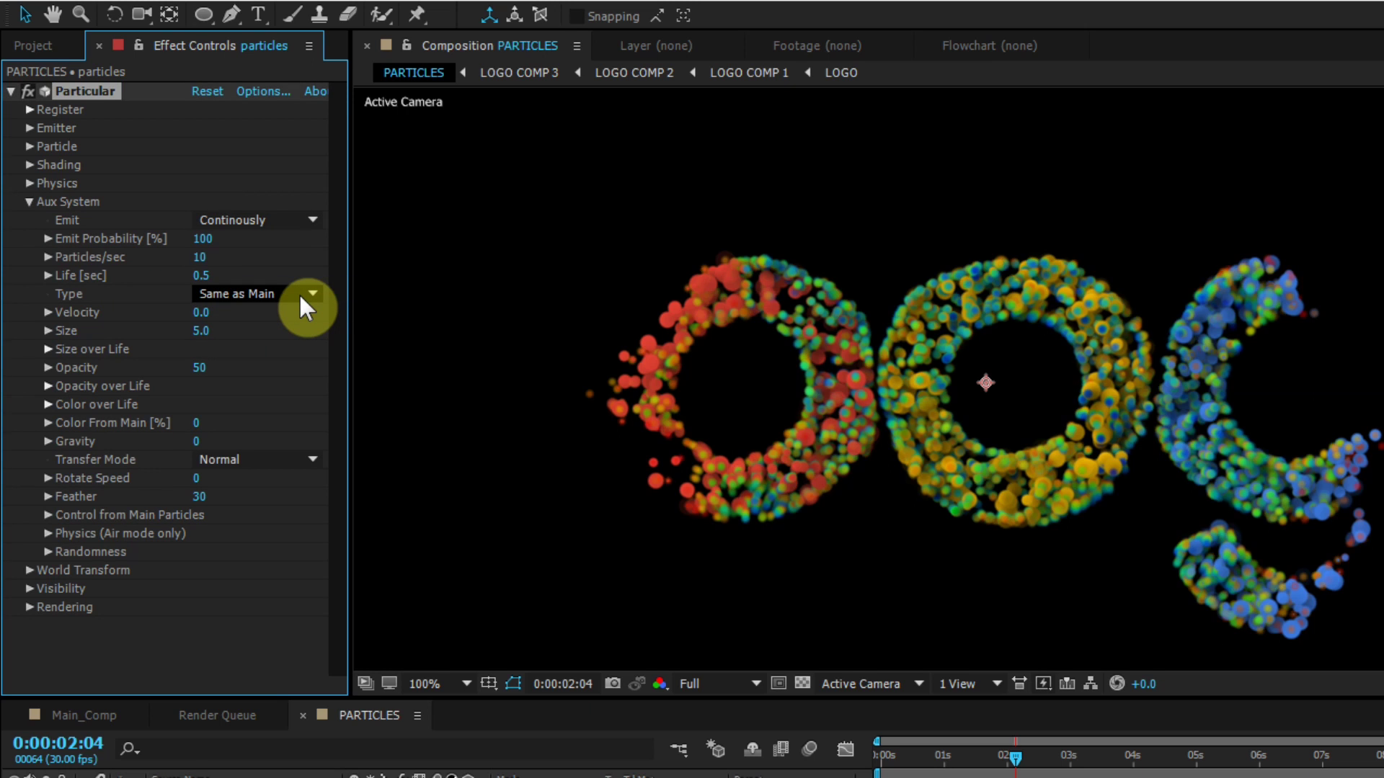
{"action": "left_click", "coordinate": [201, 312]}
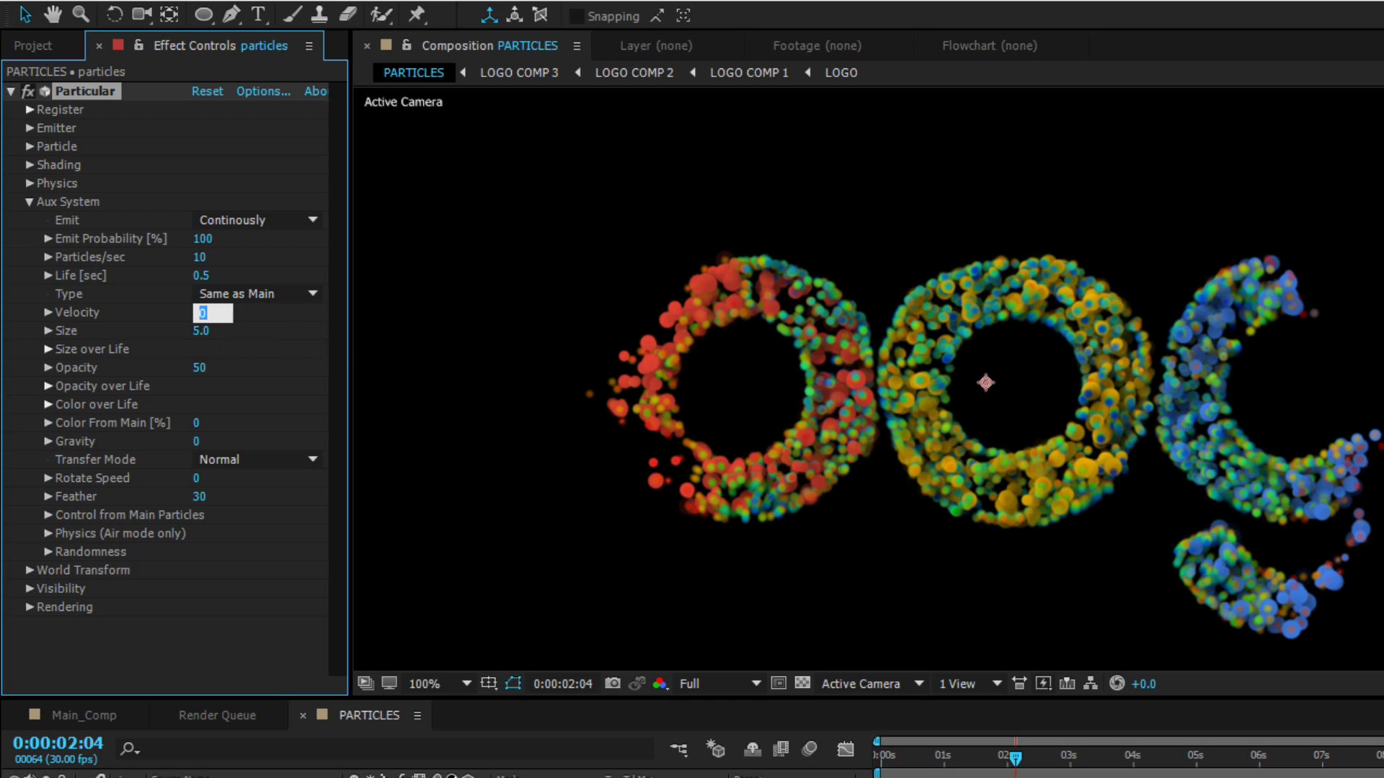
{"action": "type", "text": "11"}
{"action": "key", "text": "Return"}
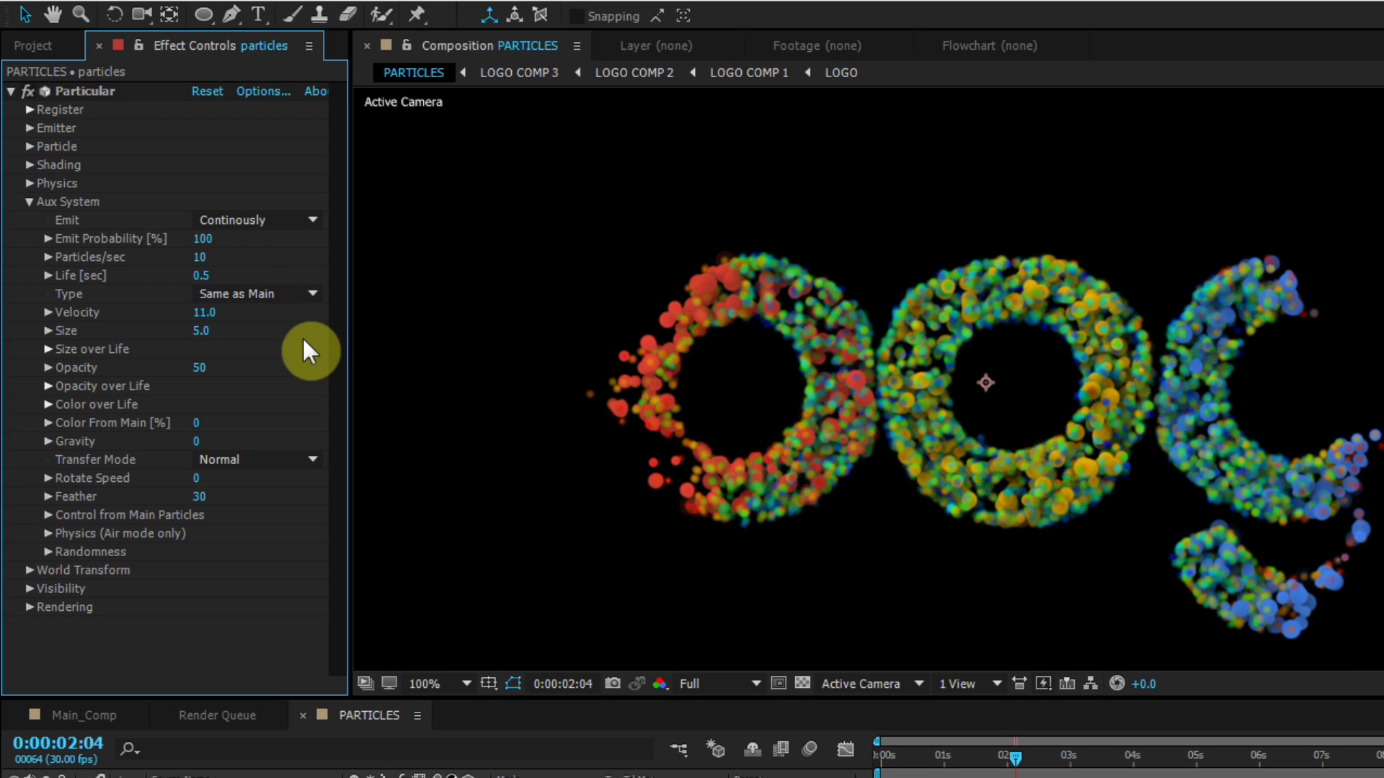
Step: Set the aux particles' opacity to 100, color from main to 100% and feather to 0
{"action": "left_click_drag", "start_coordinate": [200, 367], "coordinate": [271, 361]}
{"action": "left_click", "coordinate": [279, 375]}
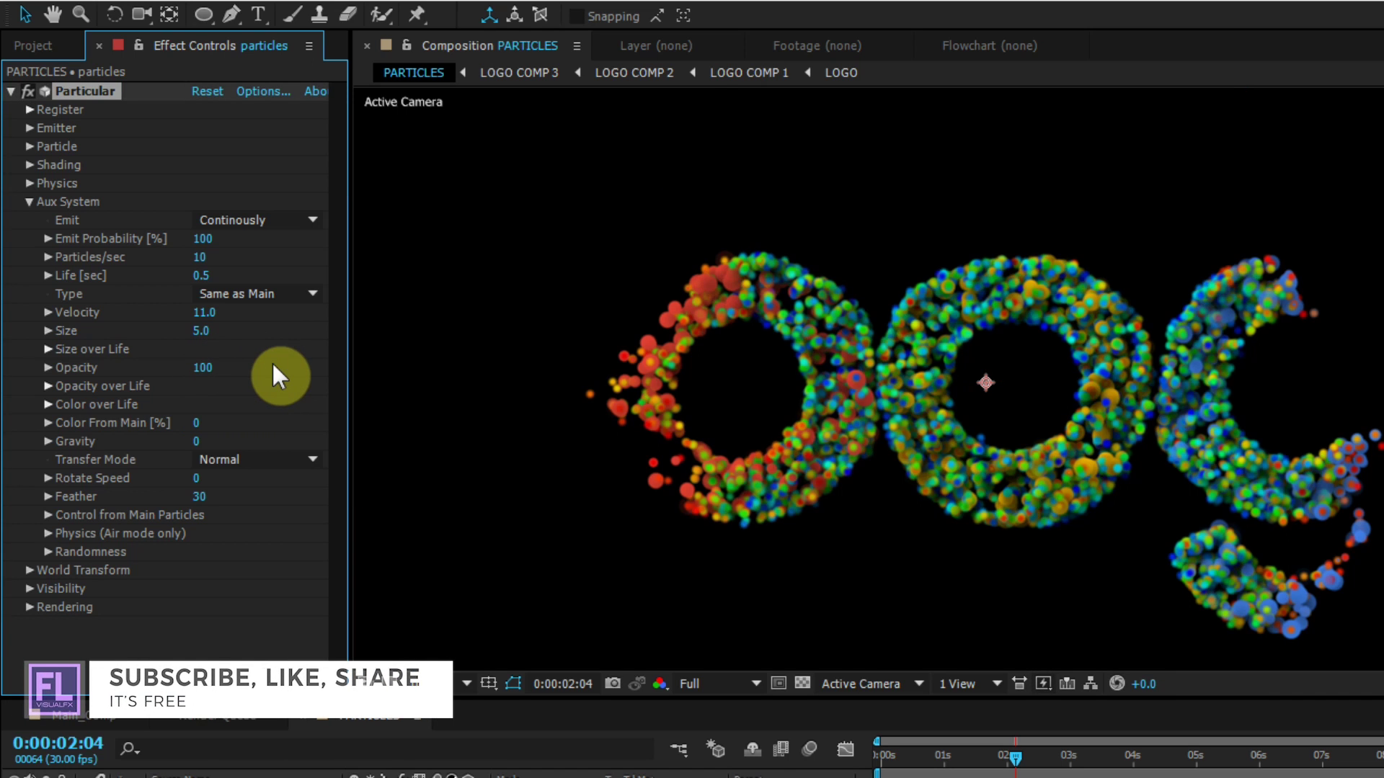
{"action": "left_click_drag", "start_coordinate": [196, 423], "coordinate": [340, 413]}
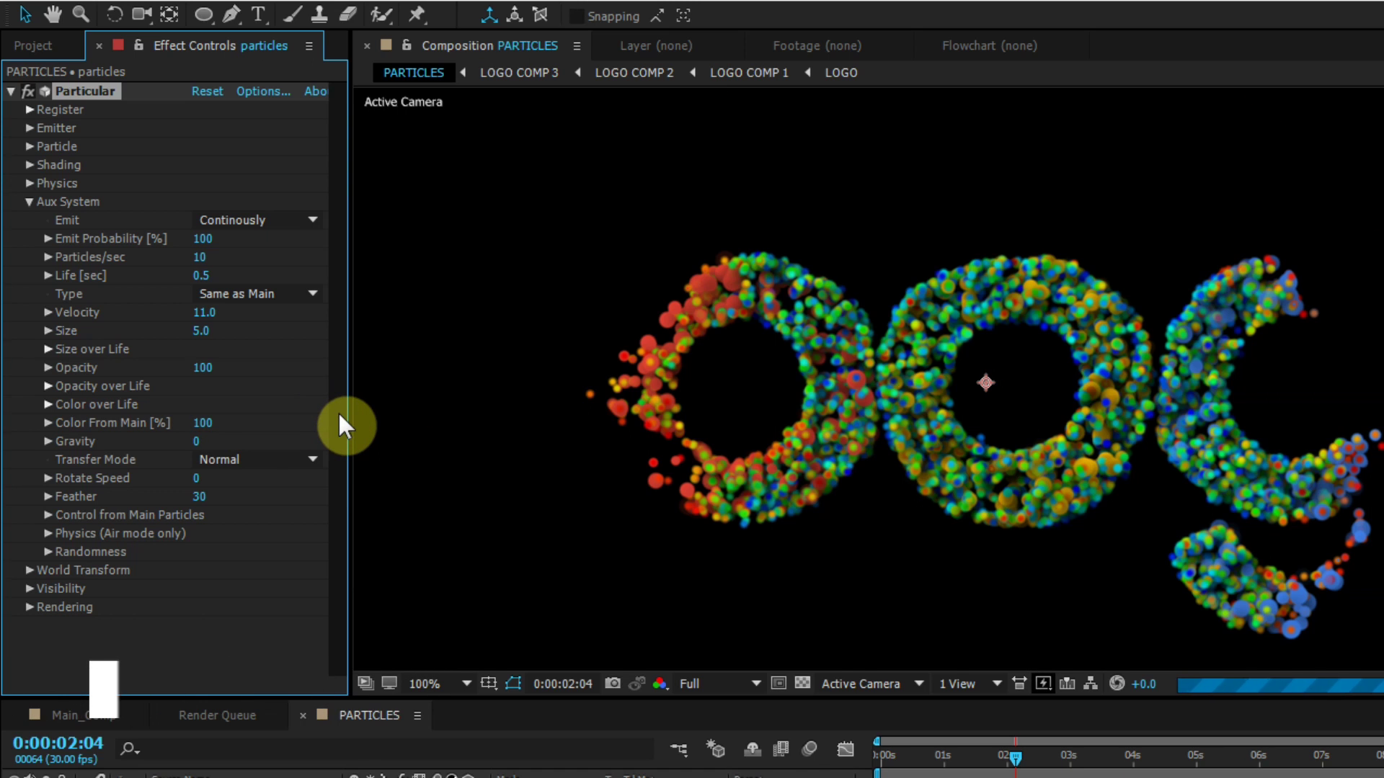
{"action": "left_click_drag", "start_coordinate": [204, 496], "coordinate": [131, 499]}
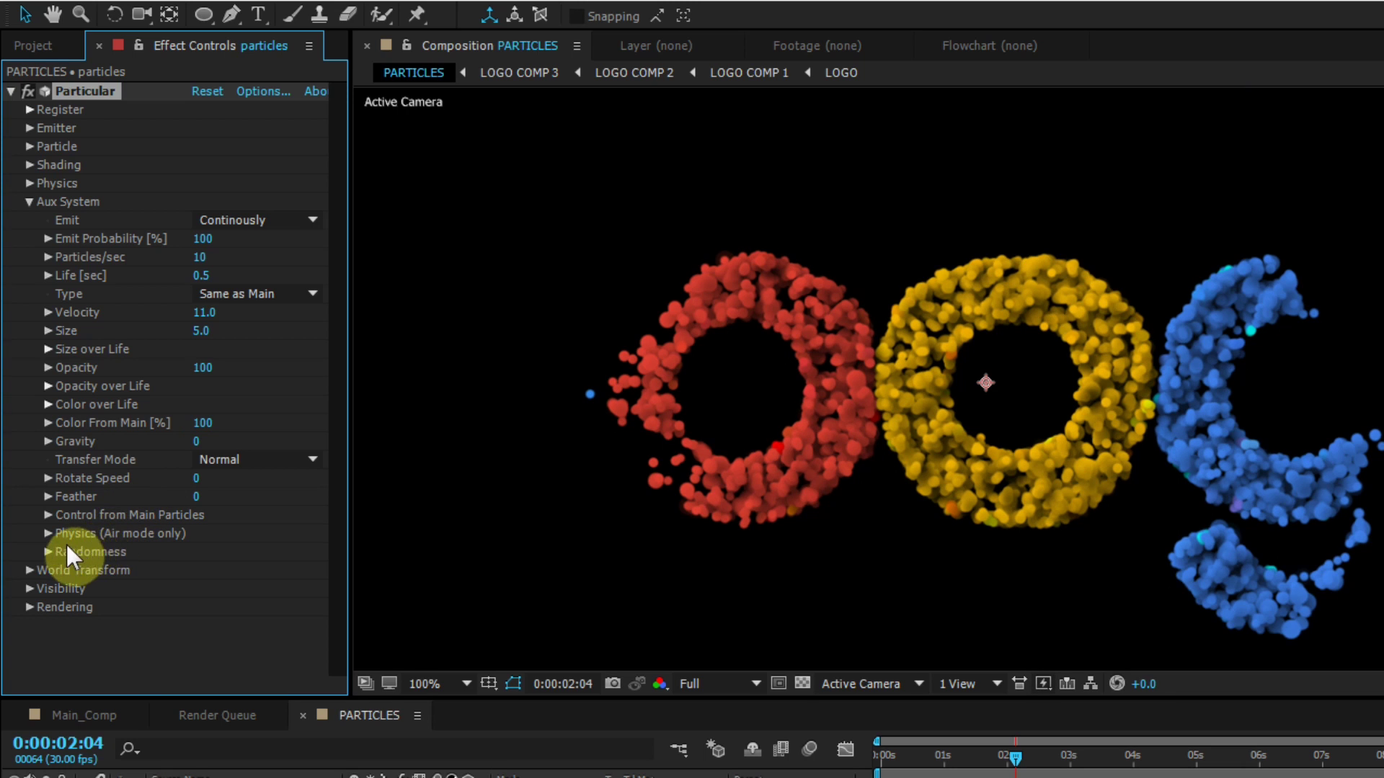
Step: Set the turbulence position in the aux system's physics to 265
{"action": "left_click", "coordinate": [47, 530]}
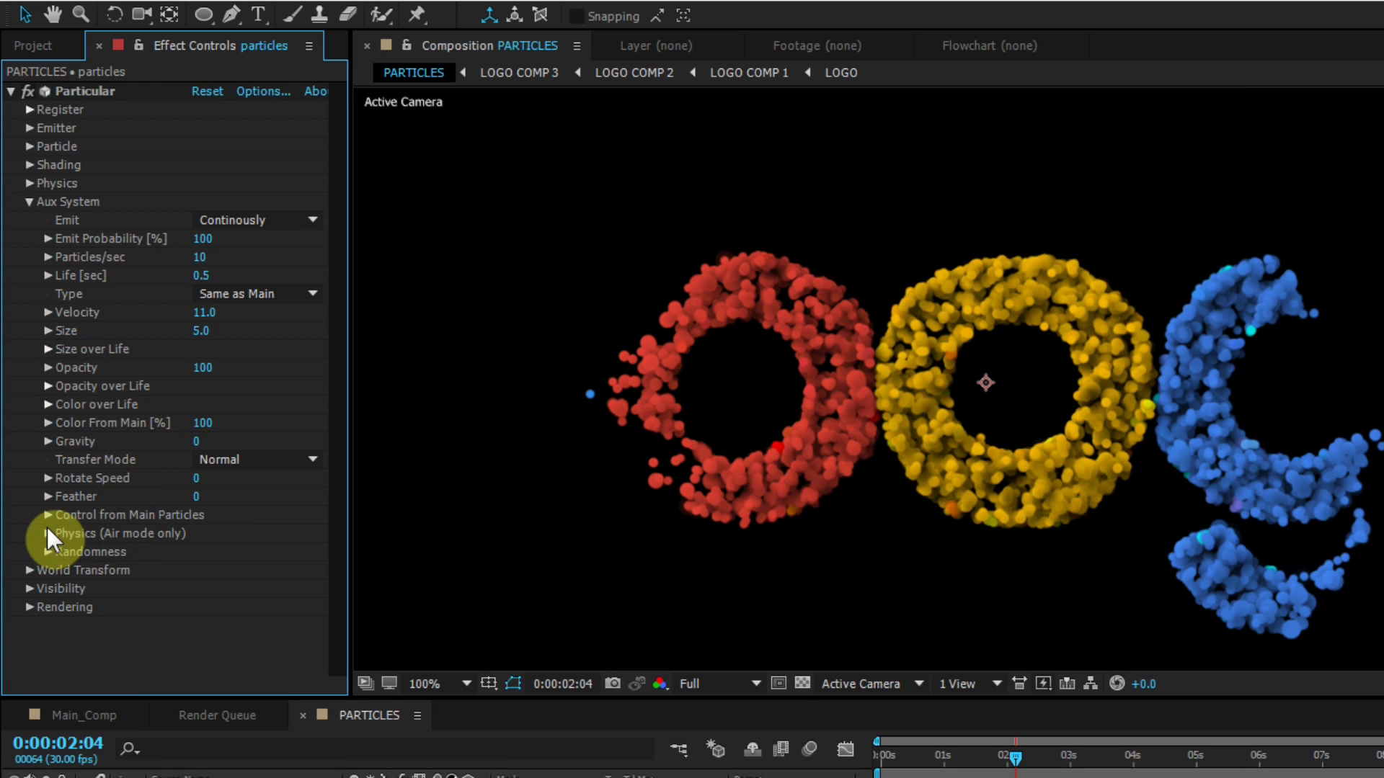
{"action": "left_click", "coordinate": [46, 532]}
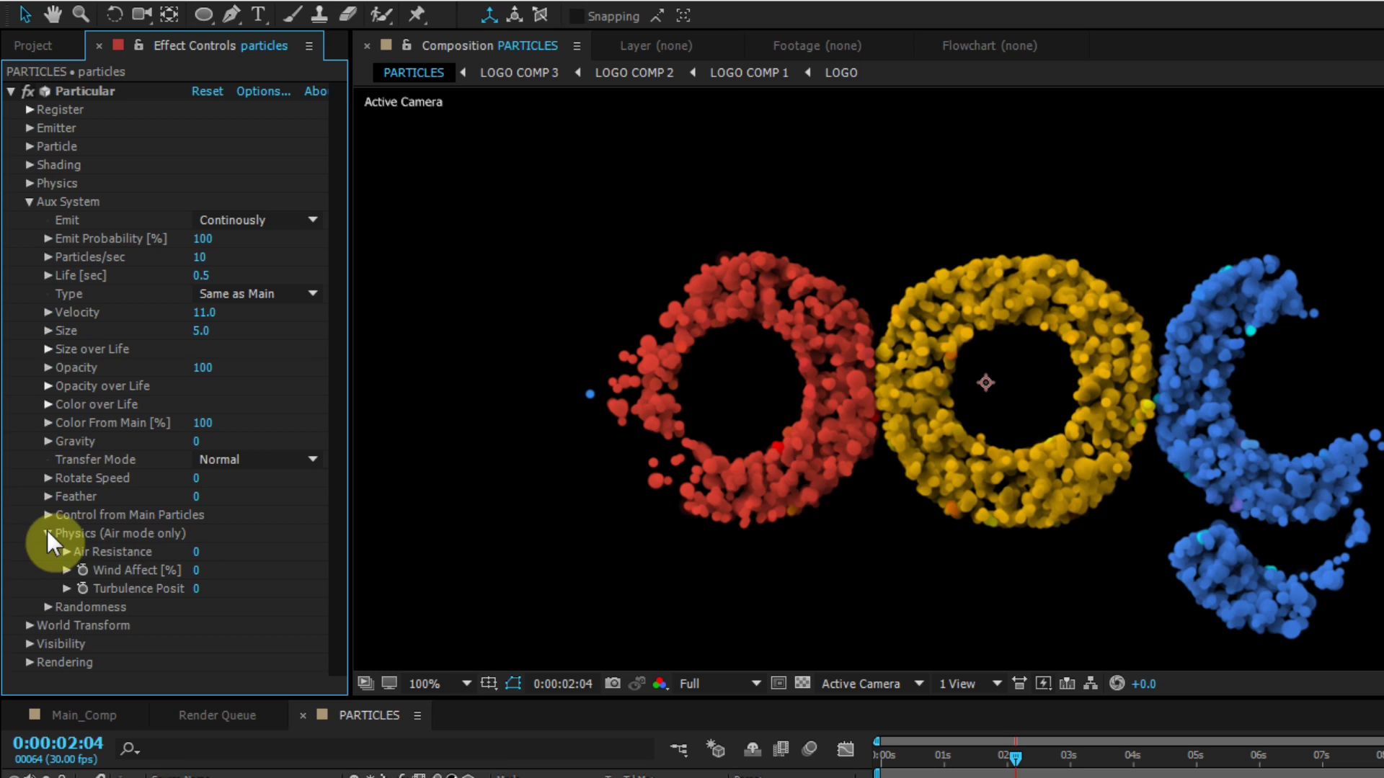
{"action": "mouse_move", "coordinate": [203, 596]}
{"action": "left_mouse_down"}
{"action": "mouse_move", "coordinate": [232, 578]}
{"action": "mouse_move", "coordinate": [204, 587]}
{"action": "left_mouse_up"}
{"action": "left_click", "coordinate": [204, 587]}
{"action": "type", "text": "2"}
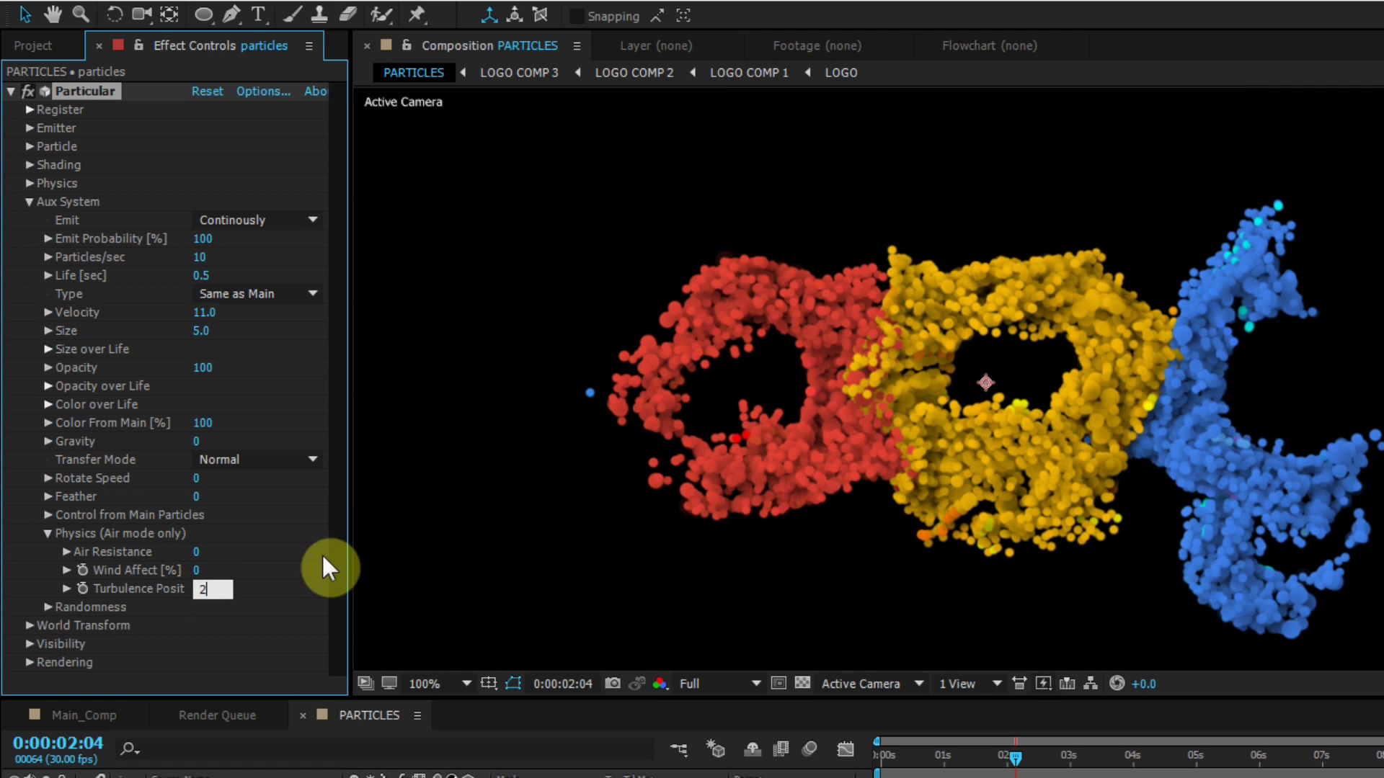
{"action": "type", "text": "65"}
{"action": "key", "text": "Return"}
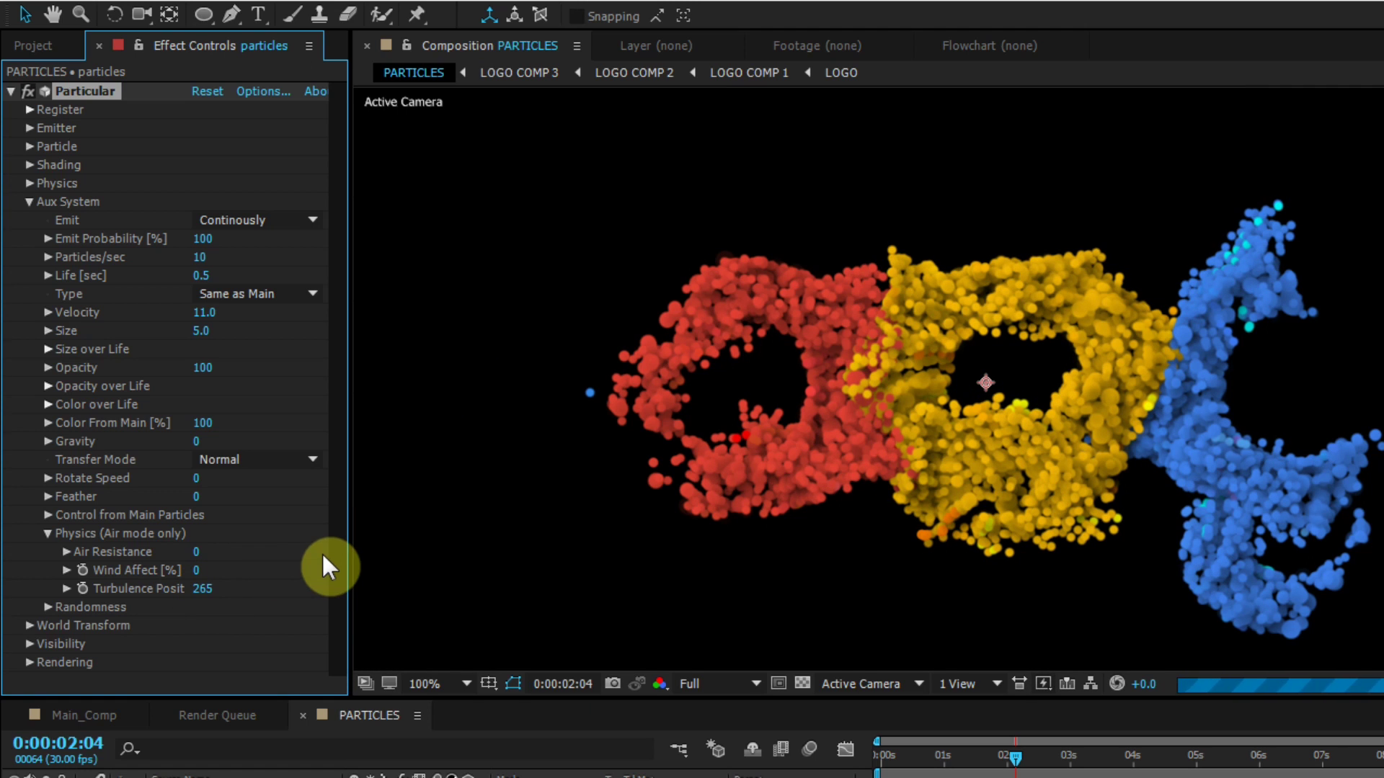
{"action": "left_click", "coordinate": [47, 533]}
Step: Set the life randomness of the aux particles to 100
{"action": "left_click", "coordinate": [45, 552]}
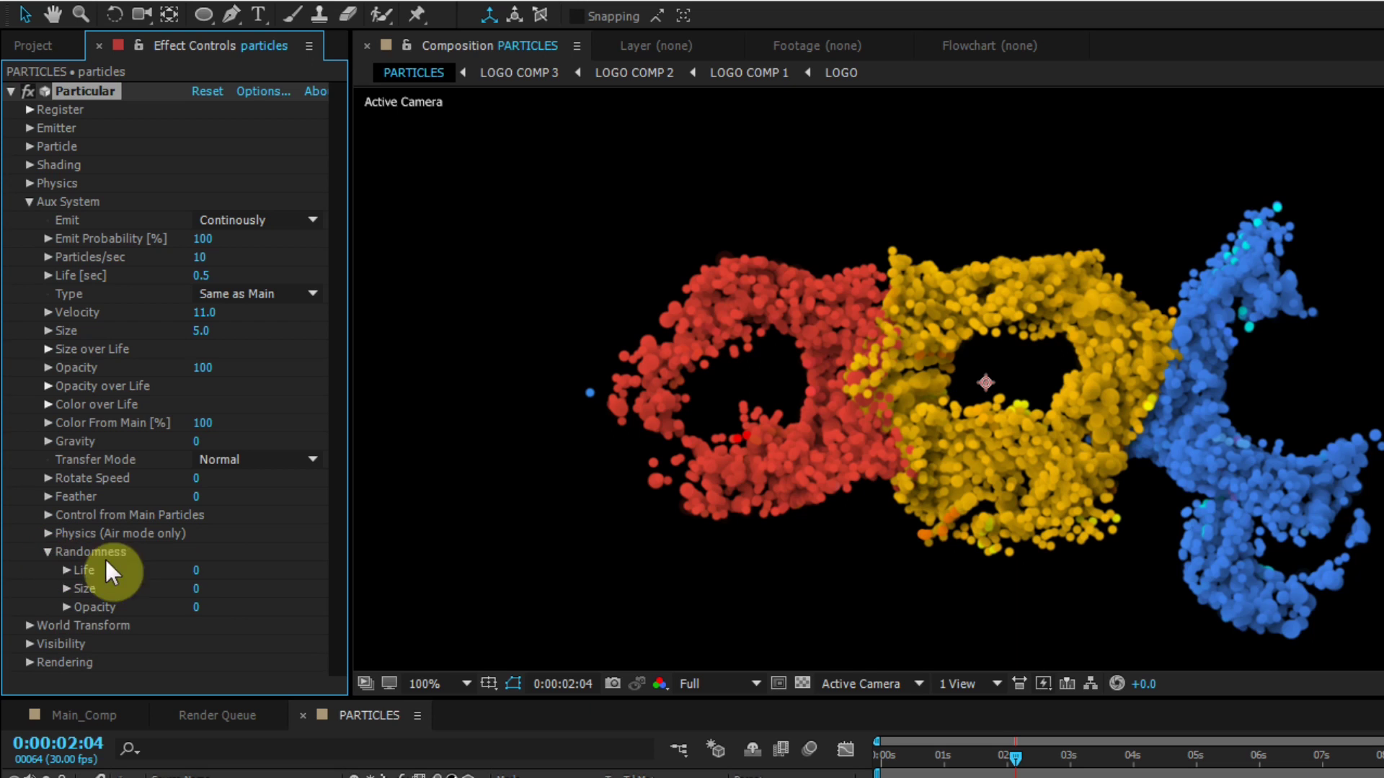
{"action": "left_click", "coordinate": [198, 571]}
{"action": "type", "text": "100"}
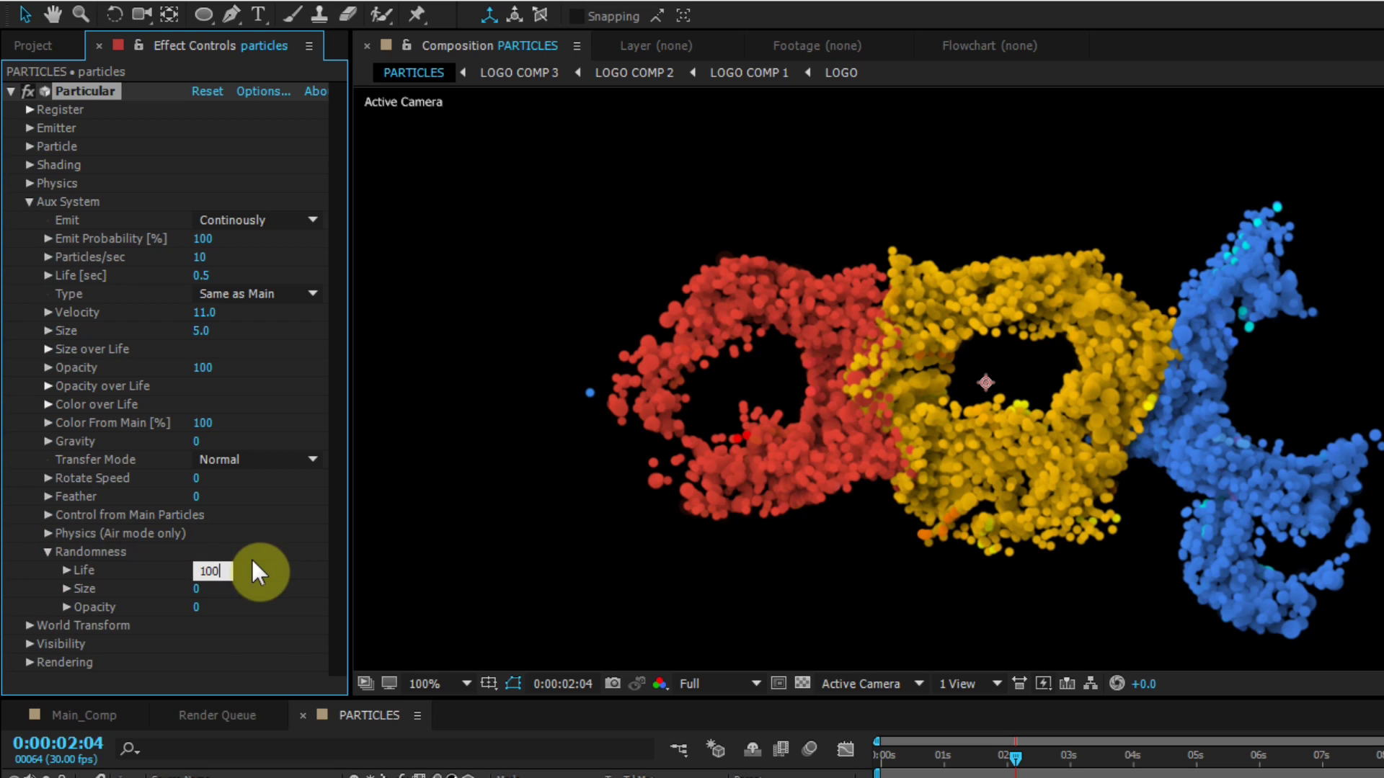
{"action": "key", "text": "Return"}
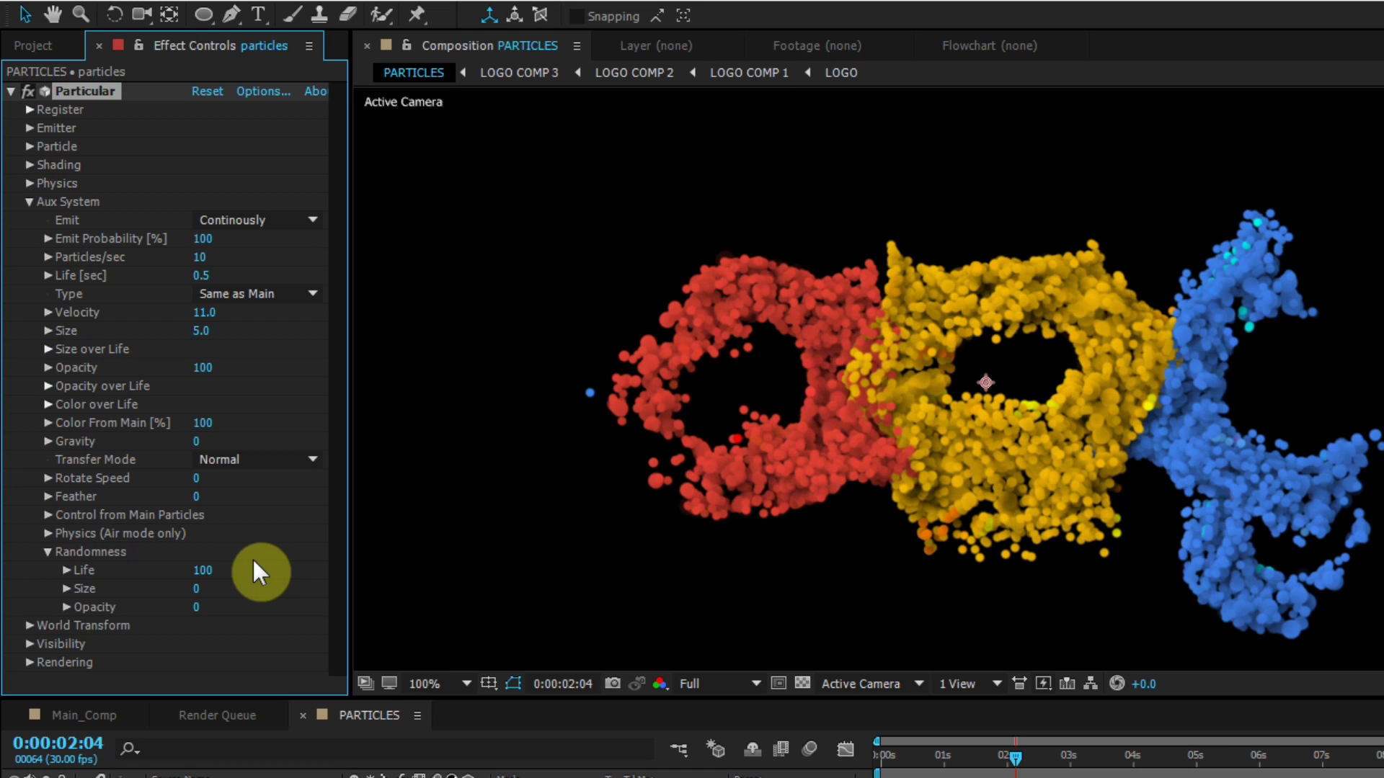
Step: Preview the particle animation from the start and move the current time to 0:00:03:02
{"action": "left_click", "coordinate": [47, 552]}
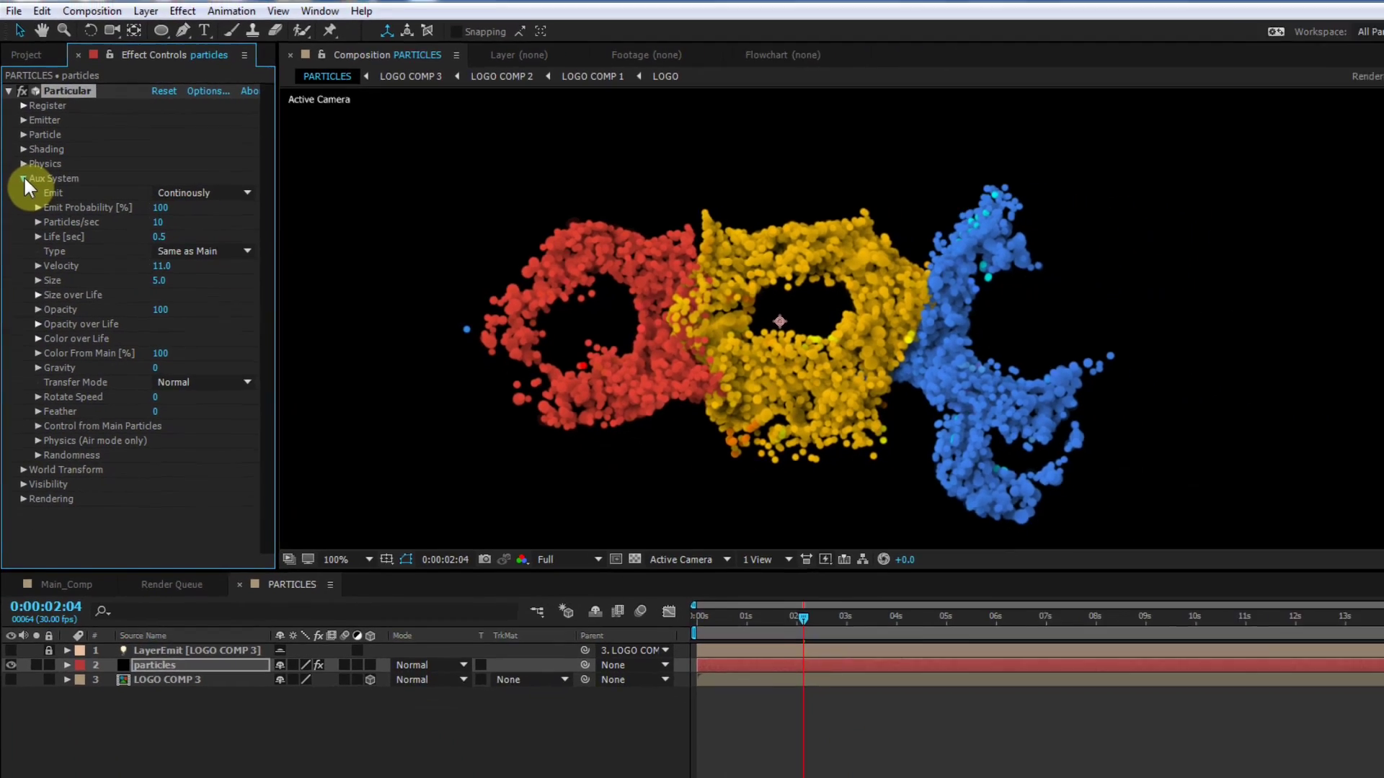
{"action": "left_click", "coordinate": [29, 202]}
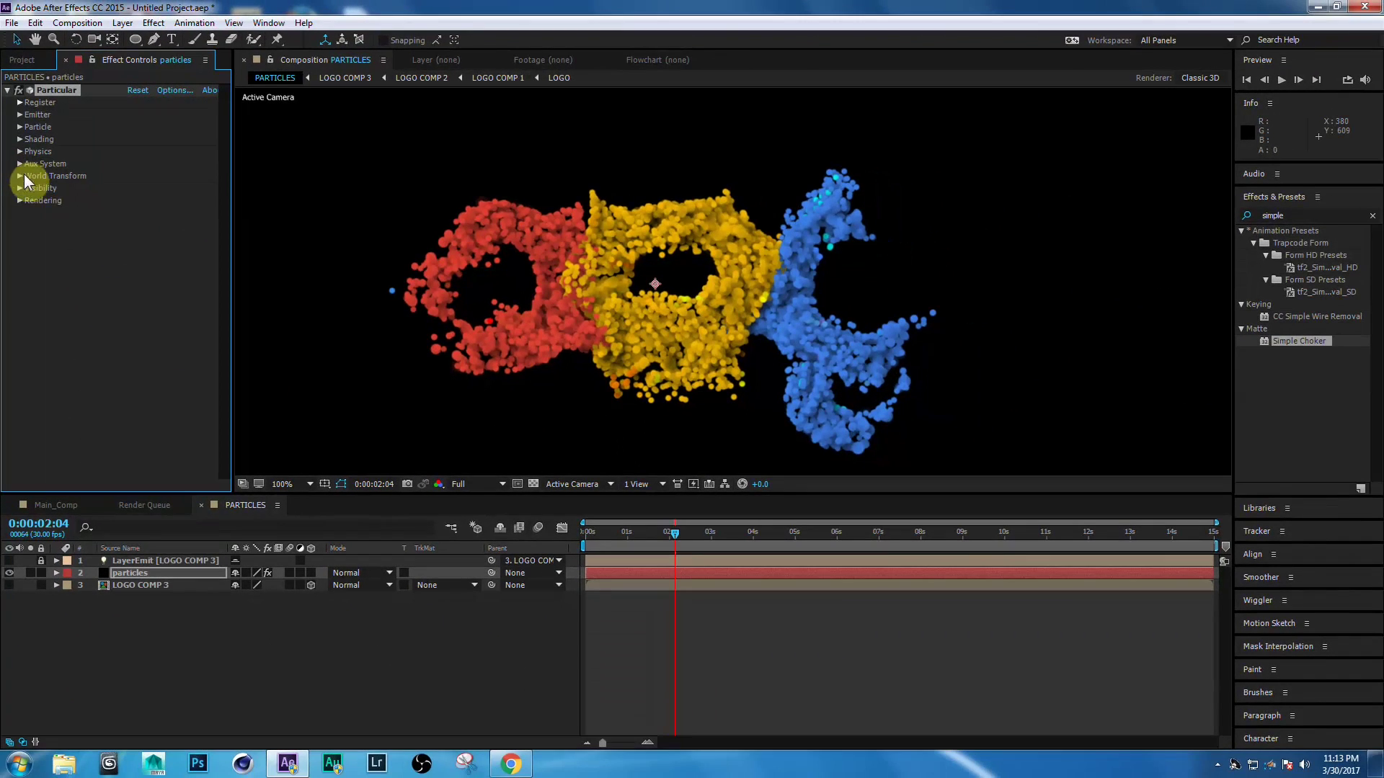
{"action": "left_click", "coordinate": [189, 626]}
{"action": "left_click_drag", "start_coordinate": [686, 375], "coordinate": [715, 281]}
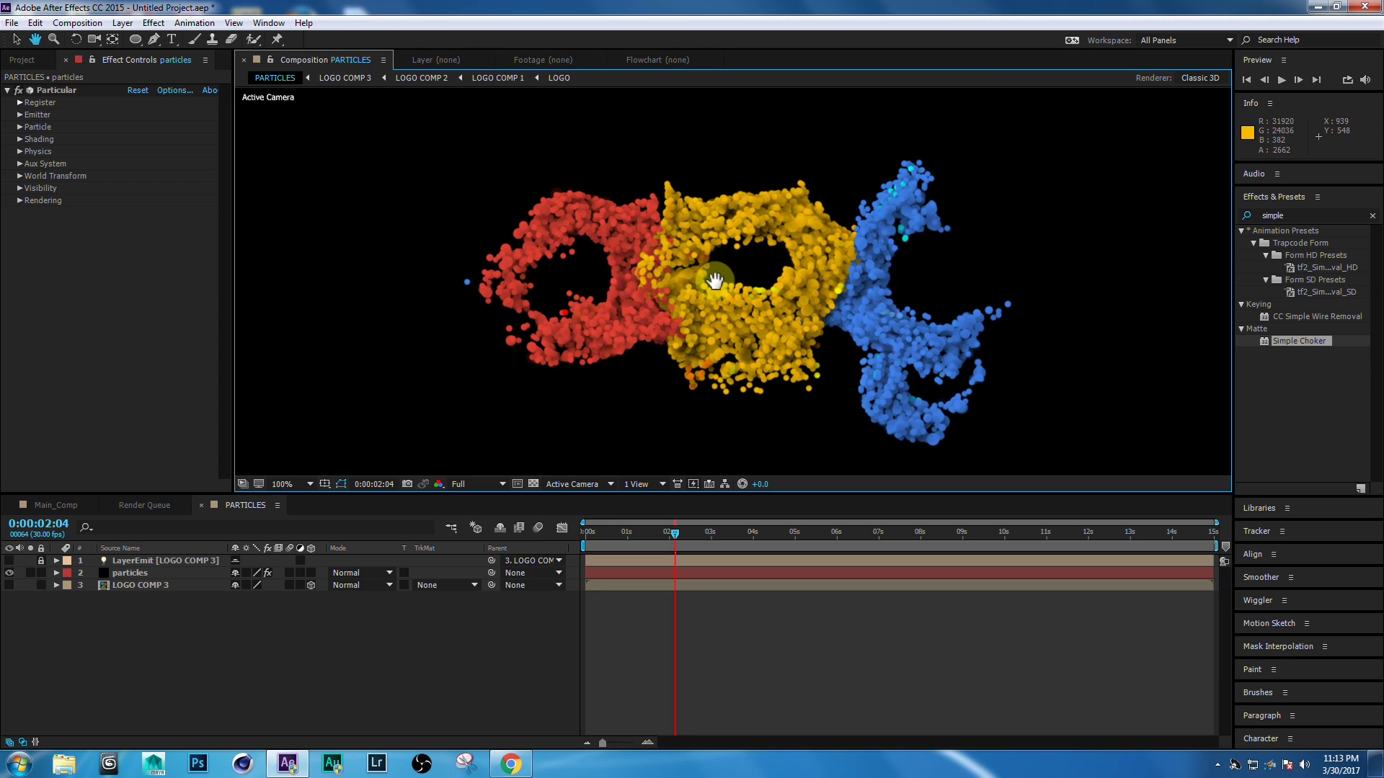
{"action": "key", "text": "shift+slash"}
{"action": "key", "text": "KP_0"}
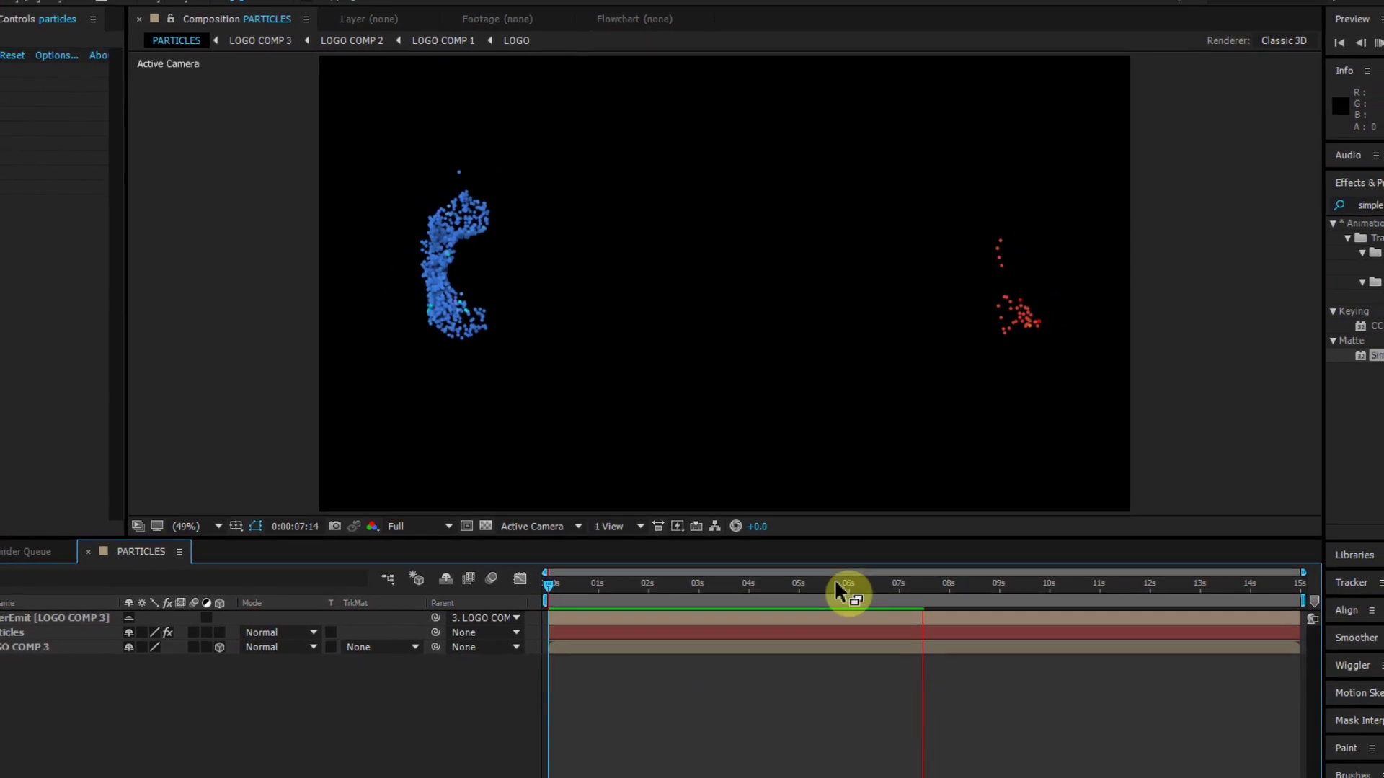
{"action": "left_click_drag", "start_coordinate": [893, 600], "coordinate": [601, 597]}
{"action": "left_click_drag", "start_coordinate": [629, 542], "coordinate": [714, 503]}
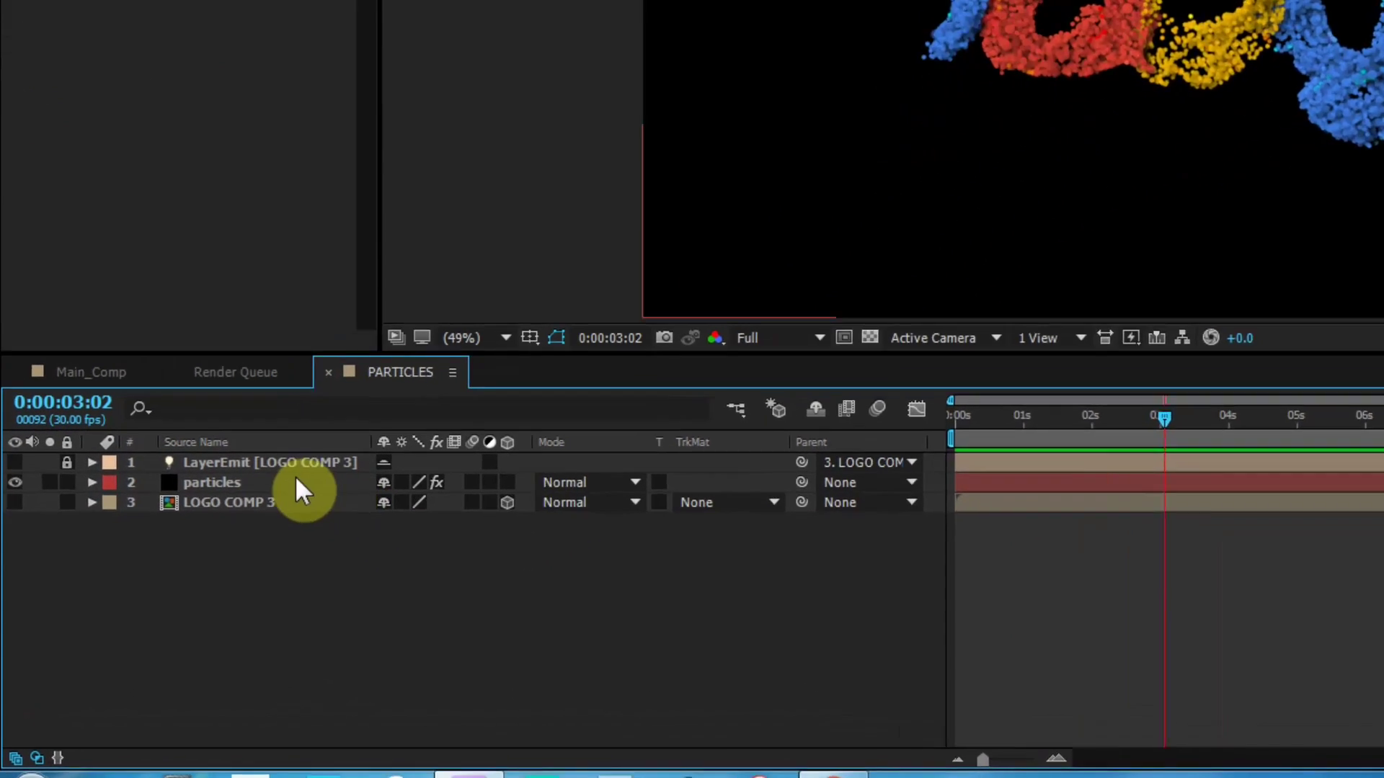
Step: Apply the CC Vector Blur effect to the particles layer
{"action": "left_click", "coordinate": [296, 483]}
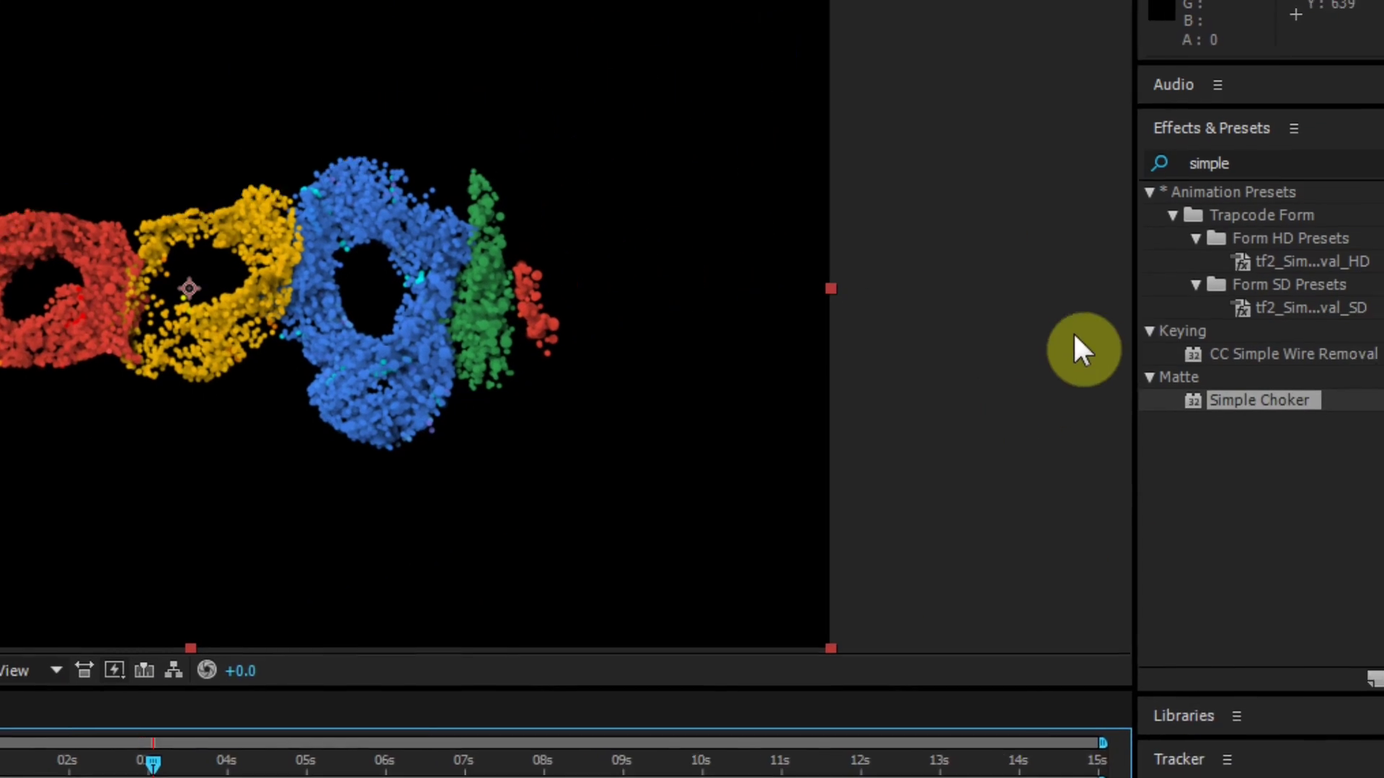
{"action": "left_click", "coordinate": [1253, 163]}
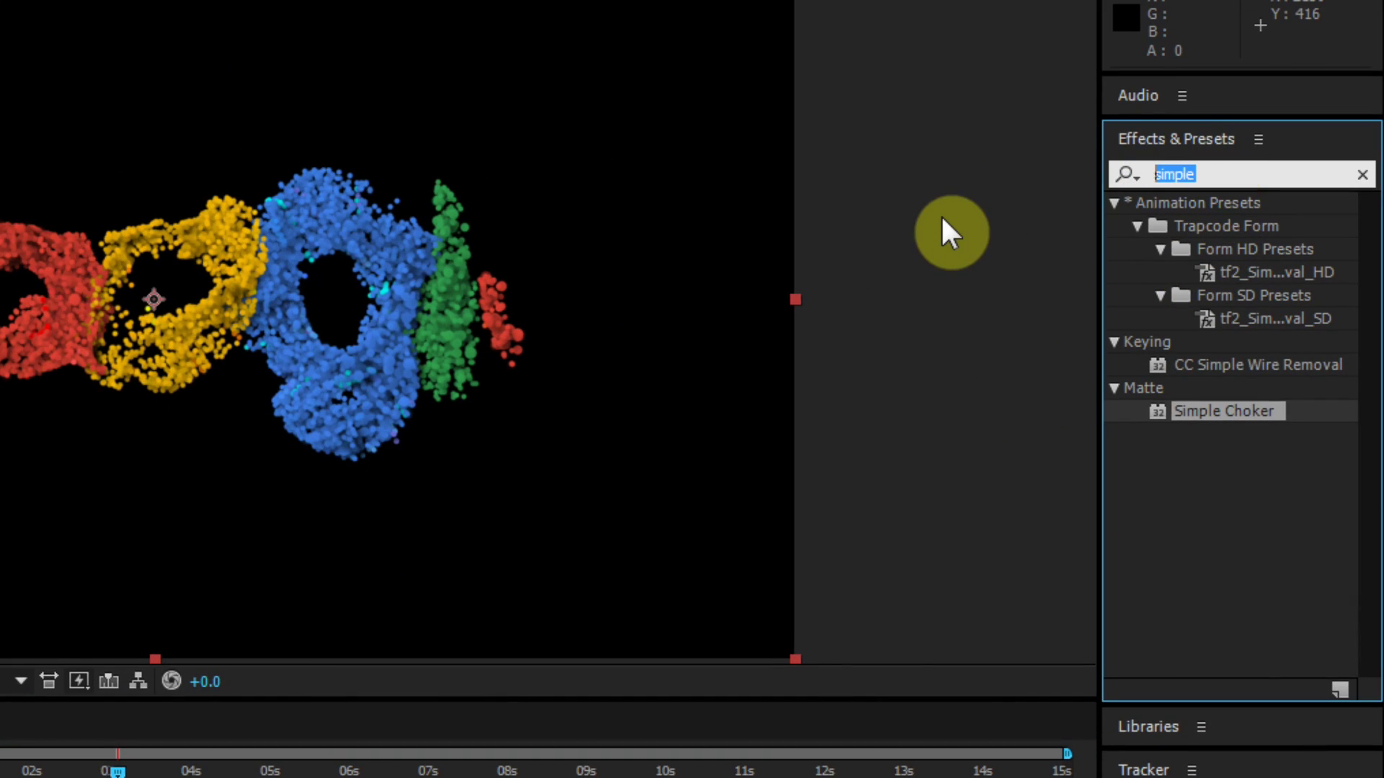
{"action": "key", "text": "BackSpace"}
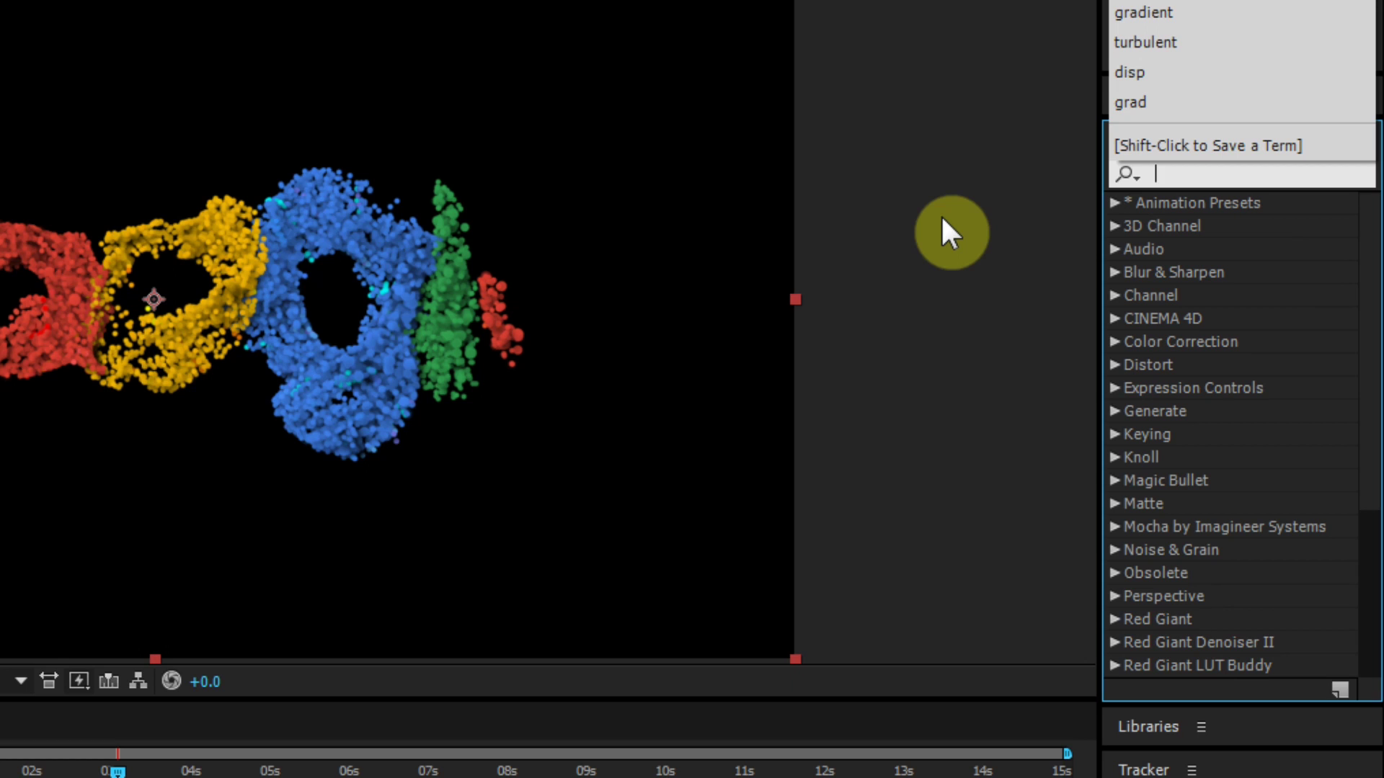
{"action": "type", "text": "cc"}
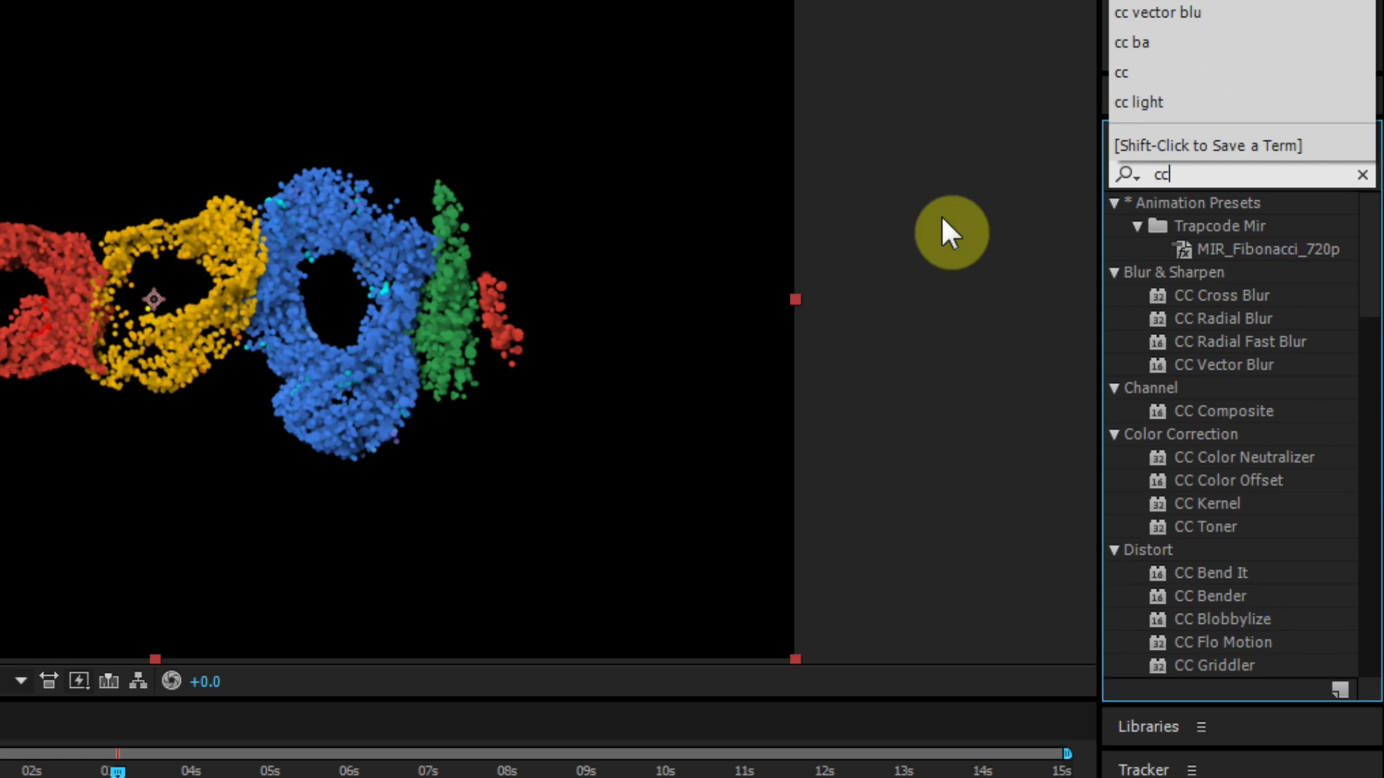
{"action": "type", "text": " ve"}
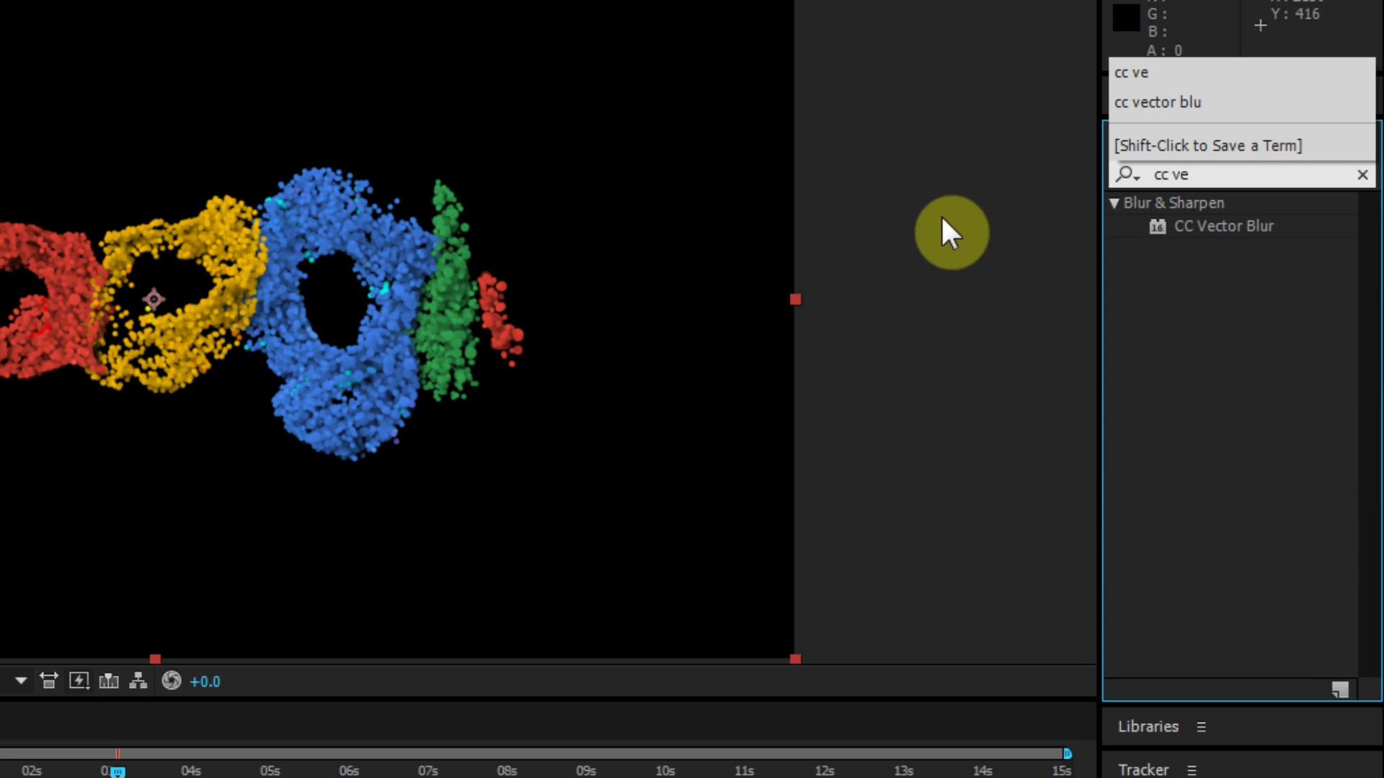
{"action": "left_click_drag", "start_coordinate": [1257, 232], "coordinate": [293, 516]}
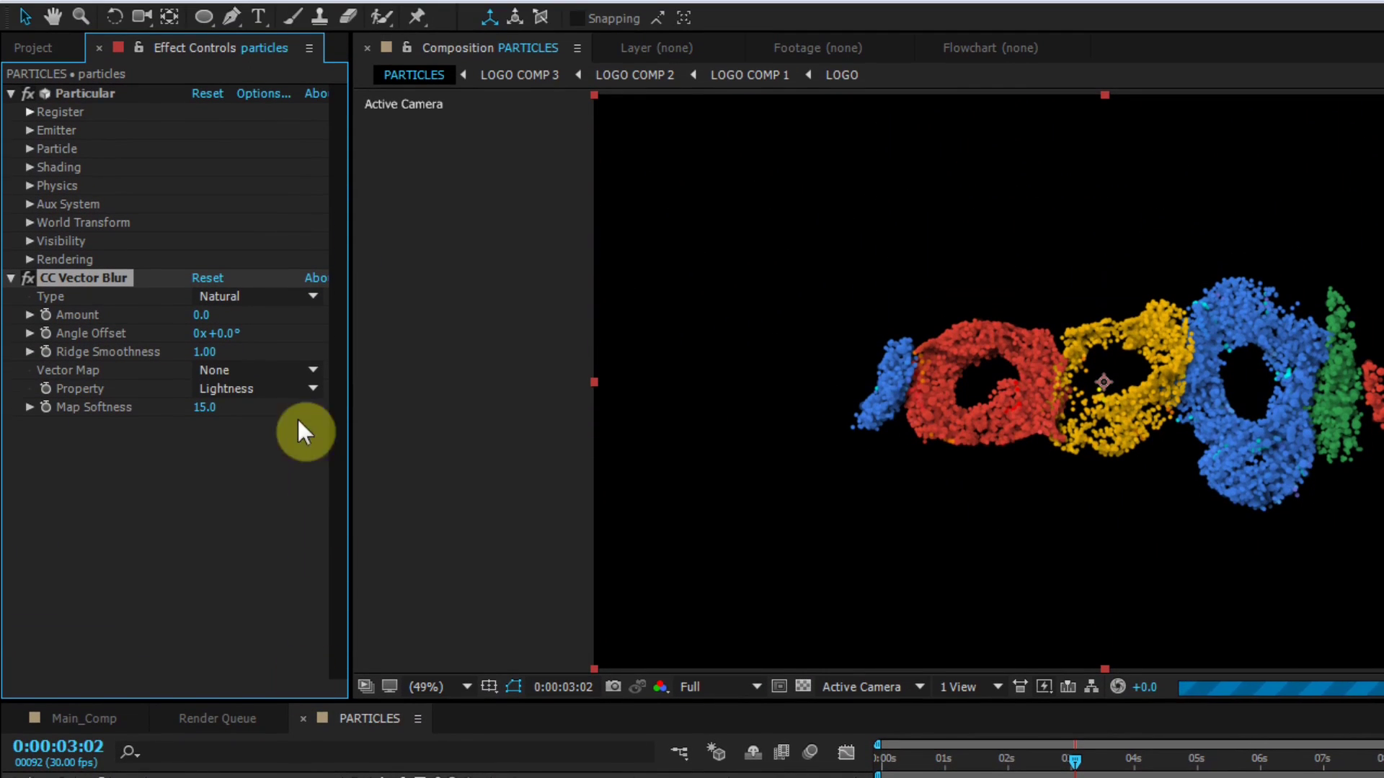
Step: Set the vector blur's type to Perpendicular, its amount to 11 and its map softness to 11
{"action": "left_click", "coordinate": [253, 295]}
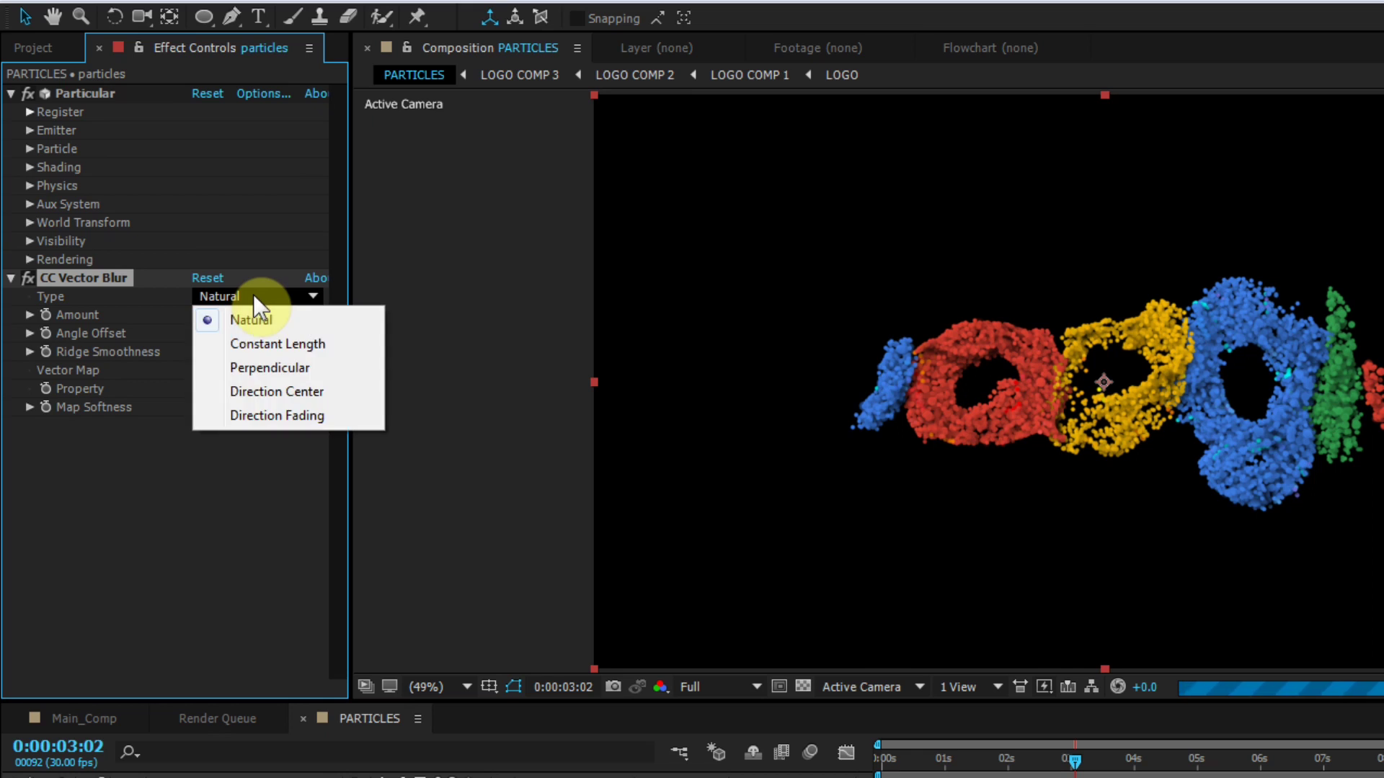
{"action": "left_click", "coordinate": [274, 367]}
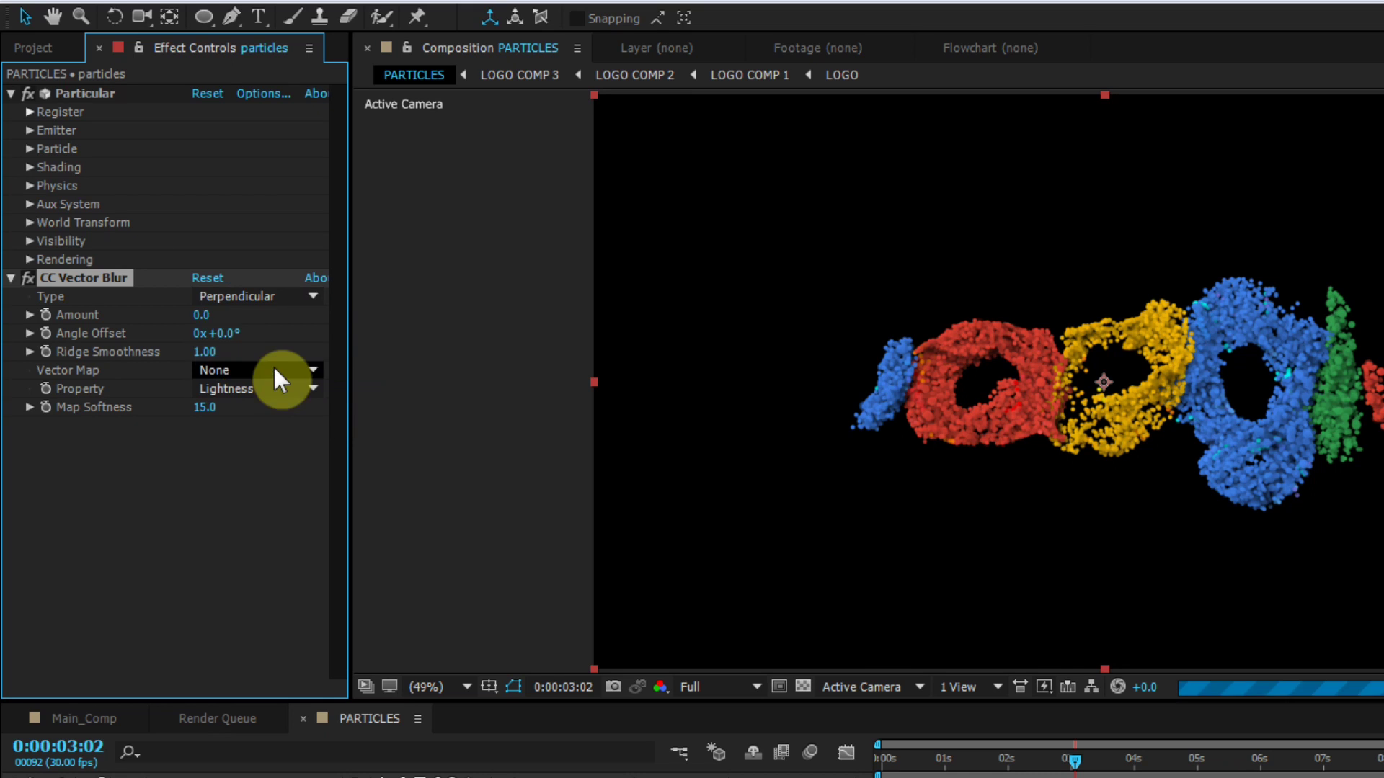
{"action": "left_click", "coordinate": [205, 318]}
{"action": "type", "text": "11"}
{"action": "left_click", "coordinate": [274, 321]}
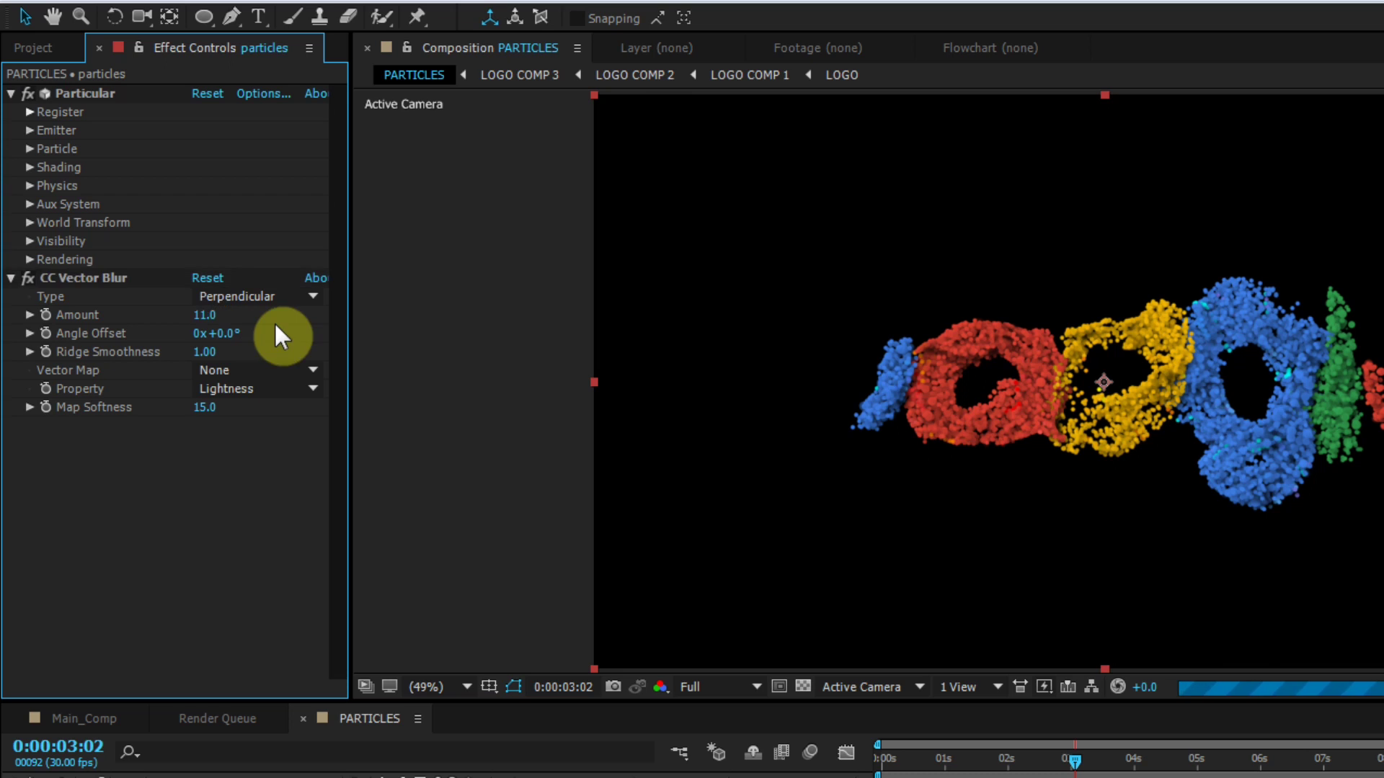
{"action": "left_click", "coordinate": [204, 407]}
{"action": "type", "text": "11"}
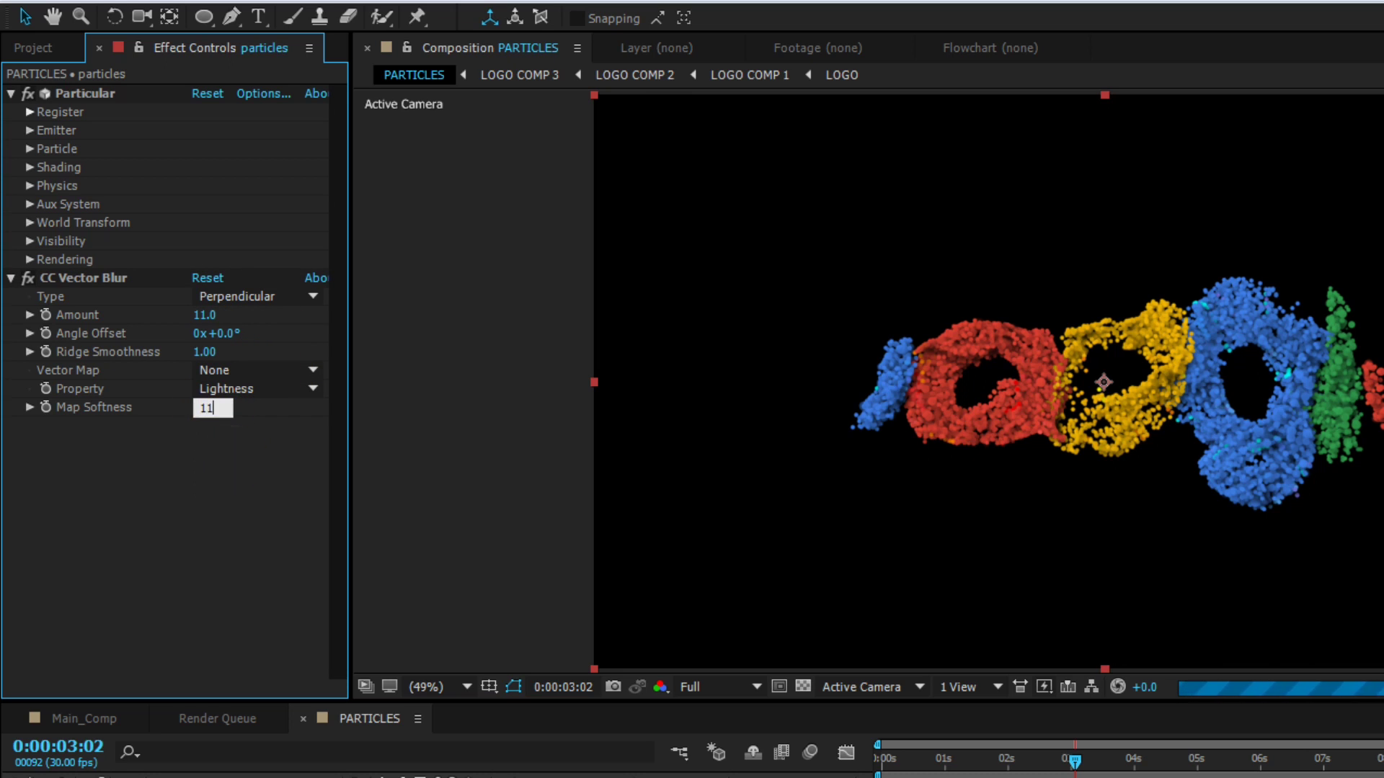
{"action": "left_click", "coordinate": [223, 441]}
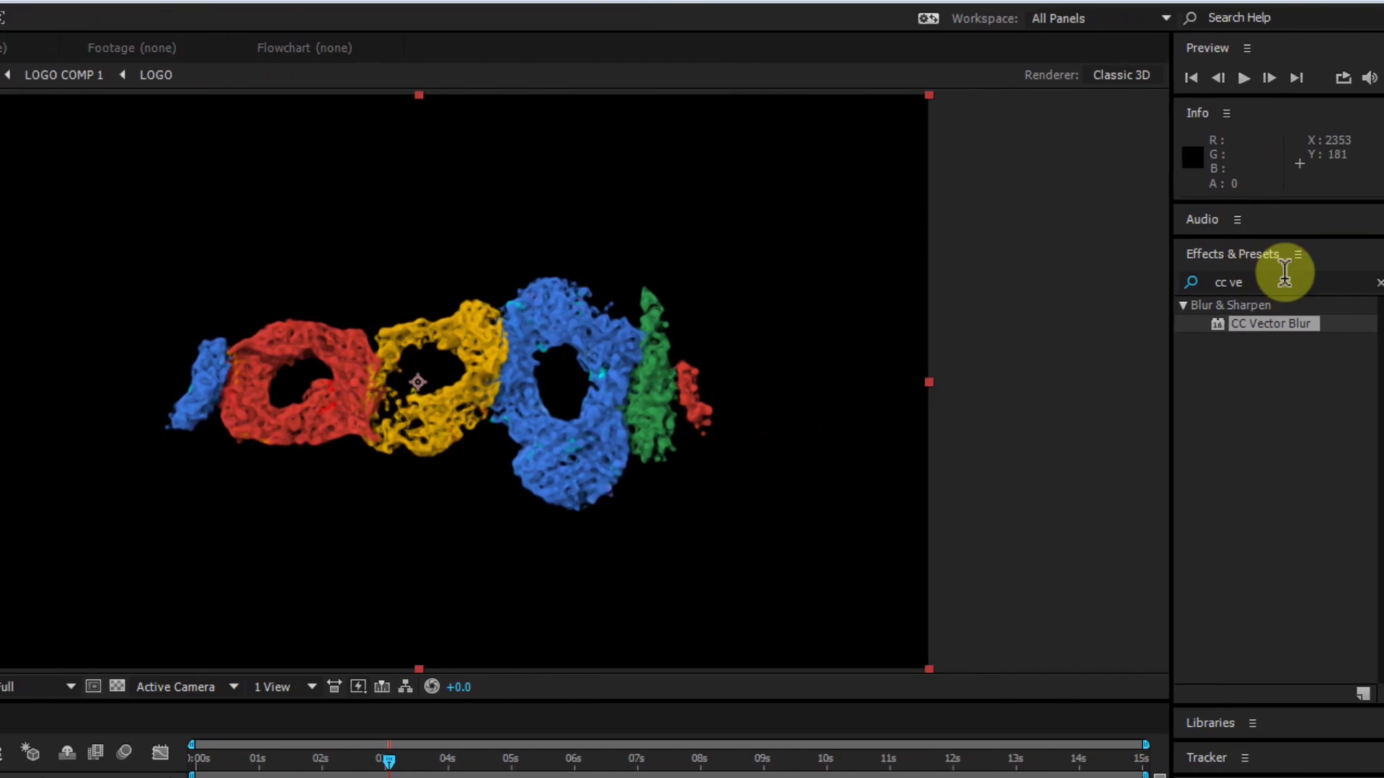
Step: Add the Sharpen effect to the particles layer after the vector blur
{"action": "left_click", "coordinate": [1283, 280]}
{"action": "double_click", "coordinate": [1261, 280]}
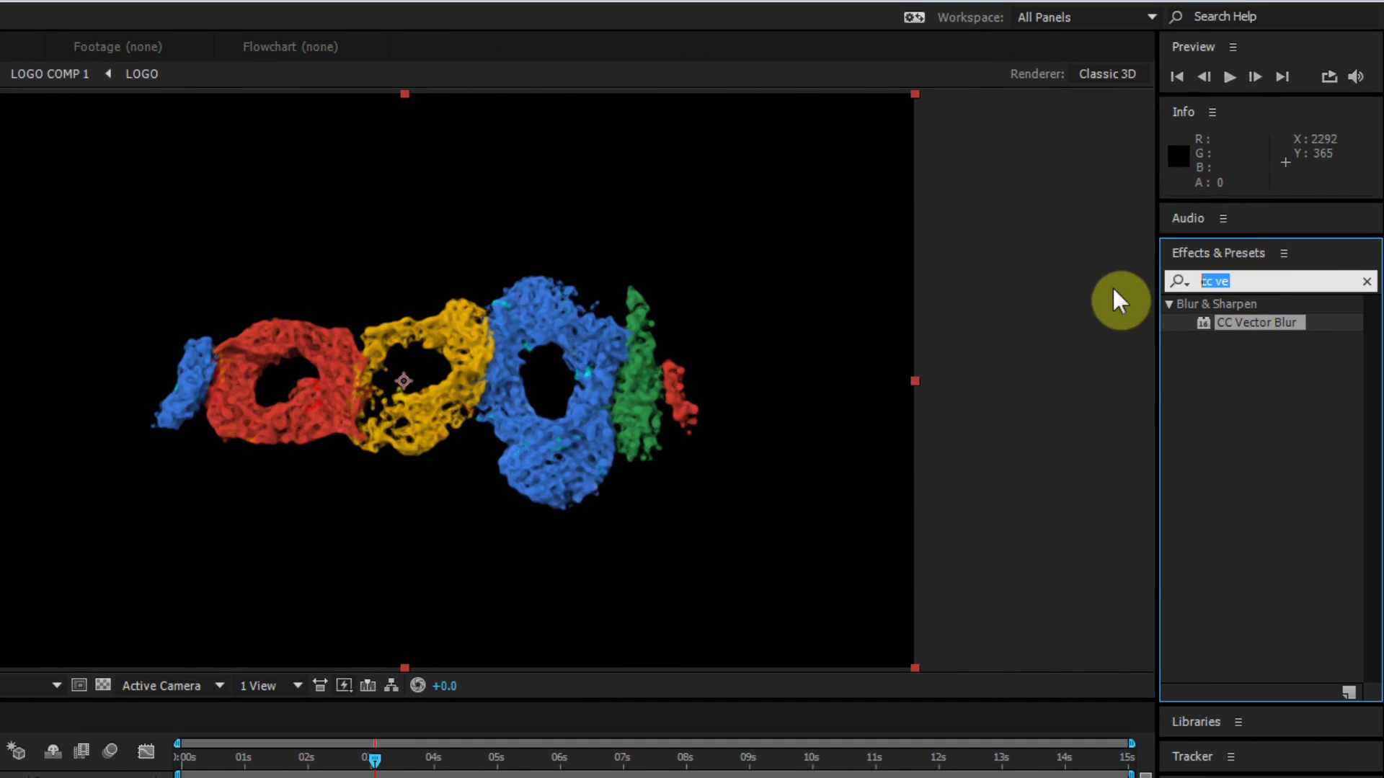
{"action": "key", "text": "BackSpace"}
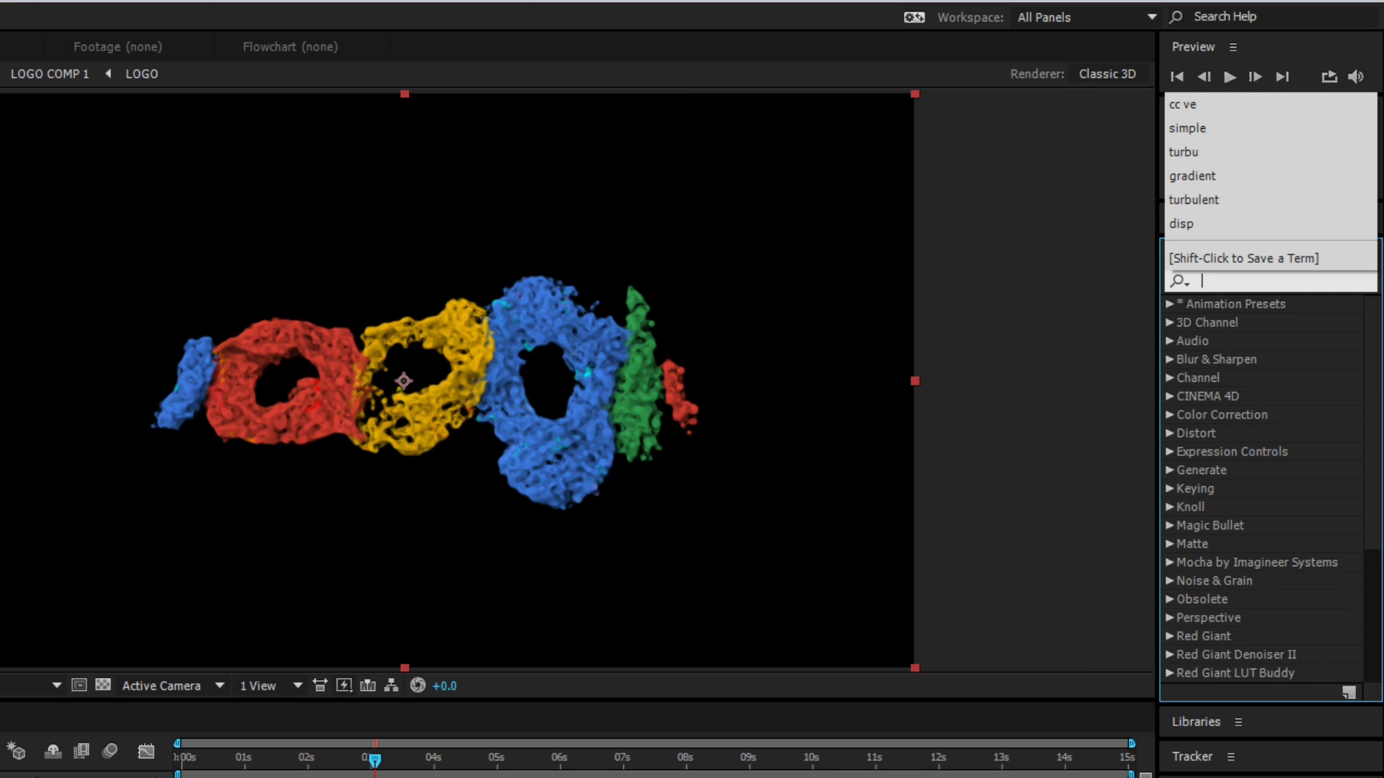
{"action": "type", "text": "shar"}
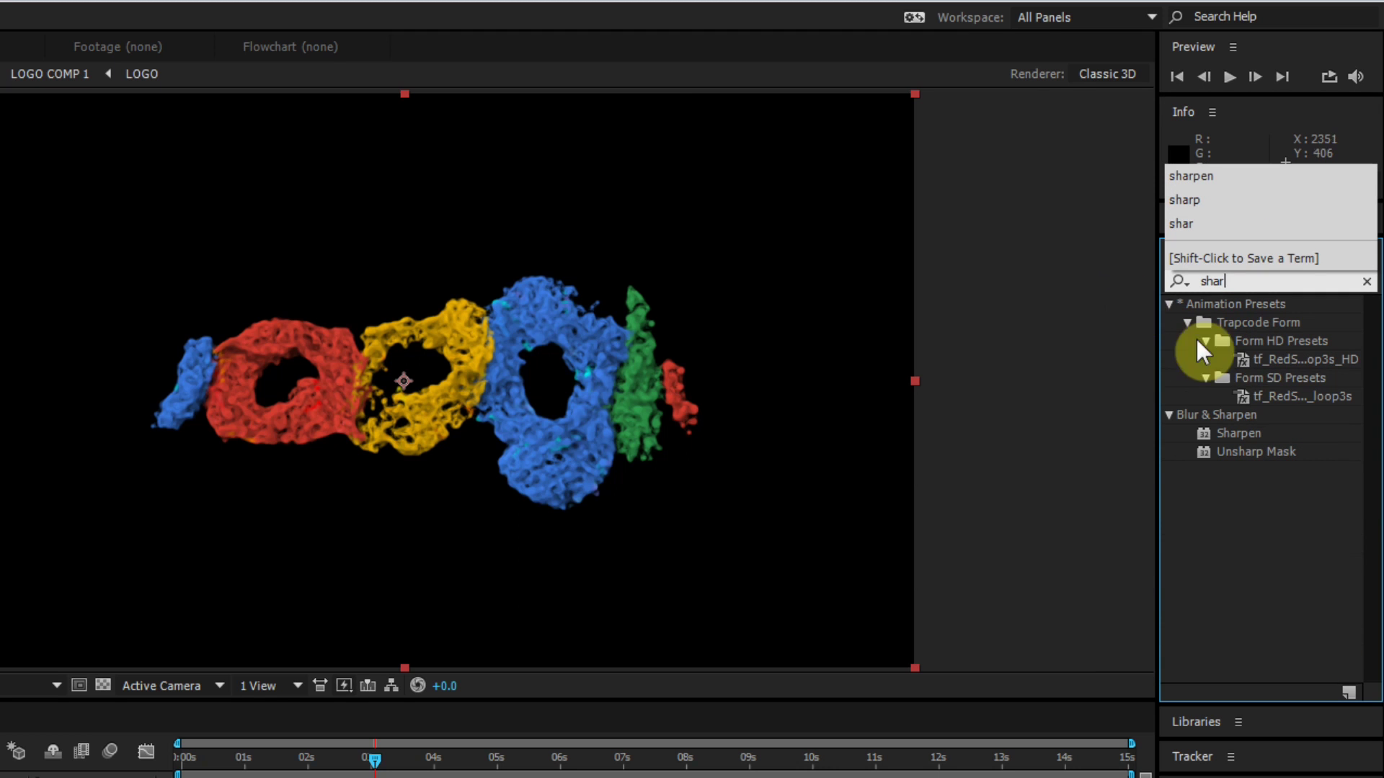
{"action": "left_click", "coordinate": [1237, 432]}
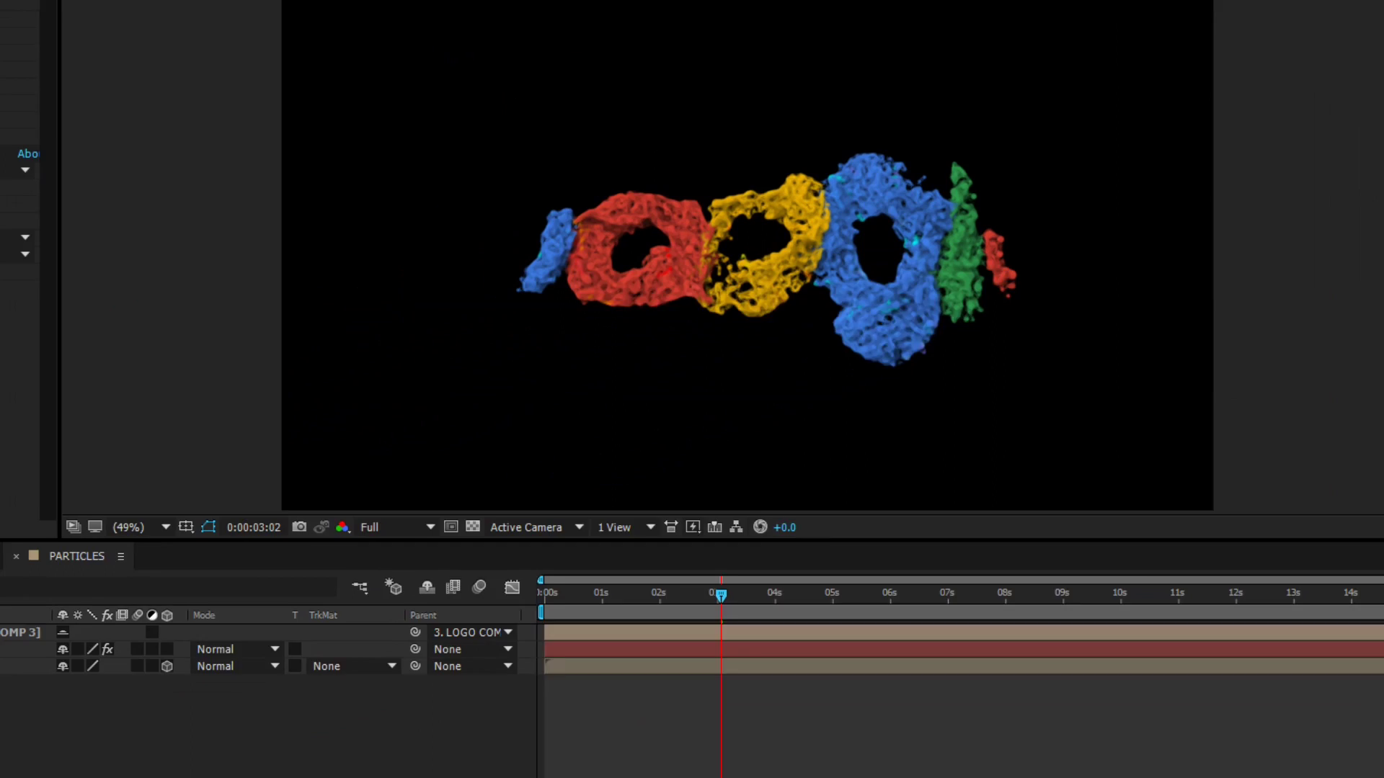
{"action": "left_click_drag", "start_coordinate": [1237, 433], "coordinate": [192, 547]}
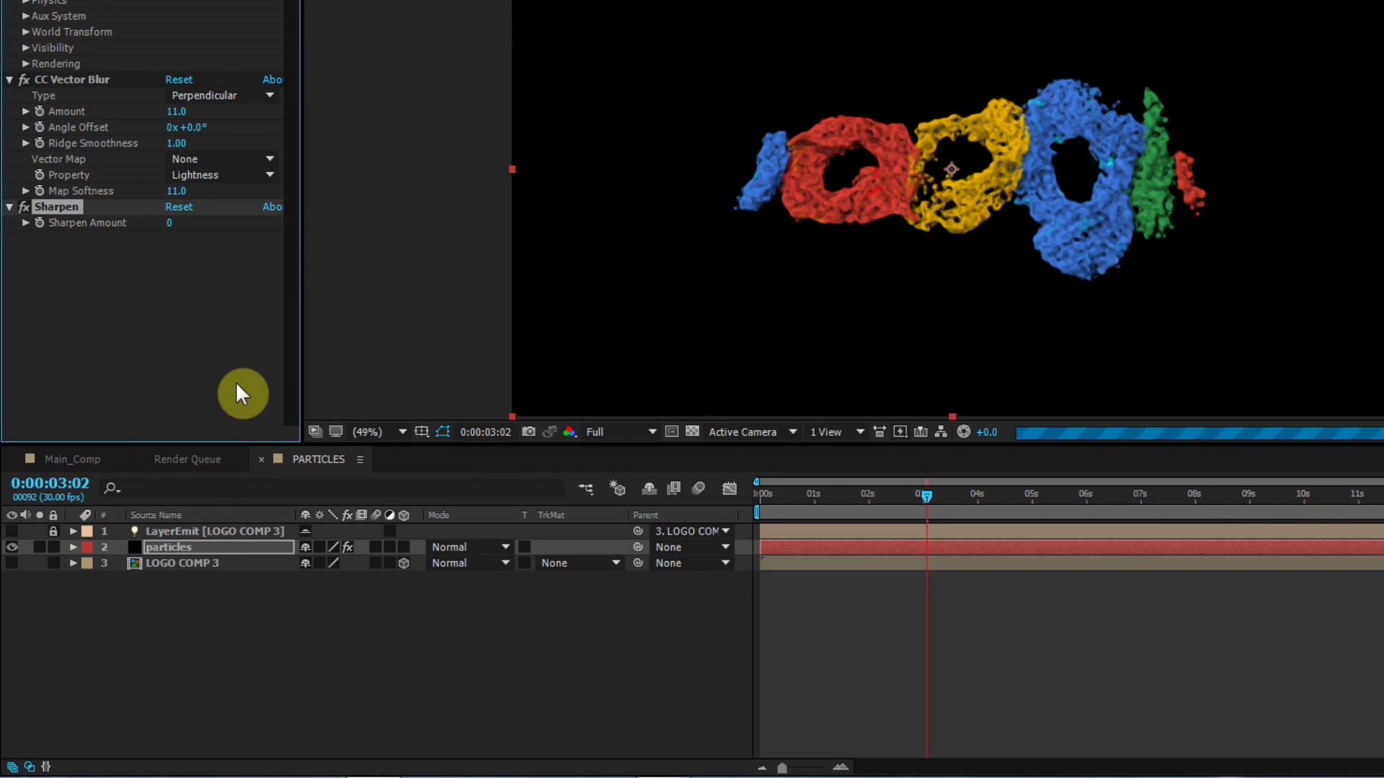
Step: Set the sharpen amount to 180 and inspect the sharpened particles up close
{"action": "left_click", "coordinate": [166, 225]}
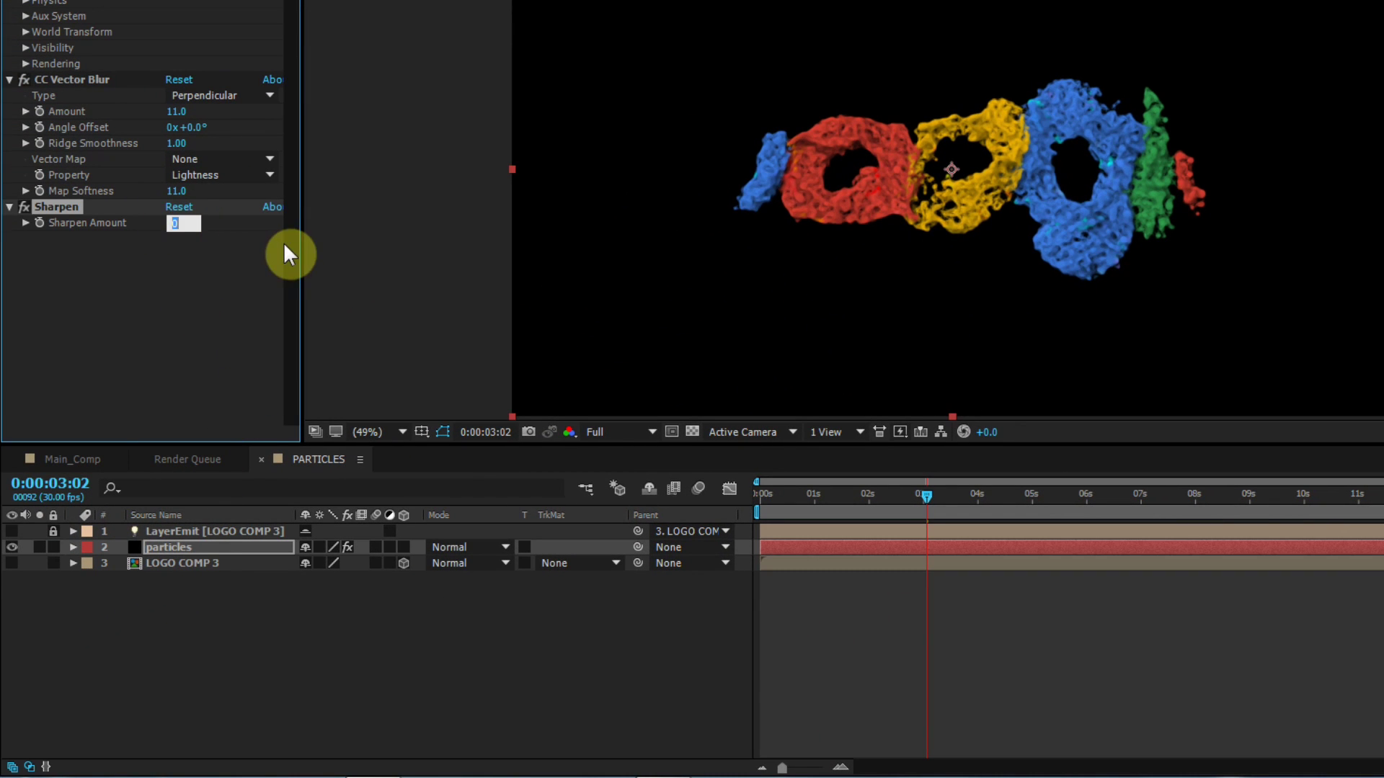
{"action": "type", "text": "180"}
{"action": "key", "text": "Return"}
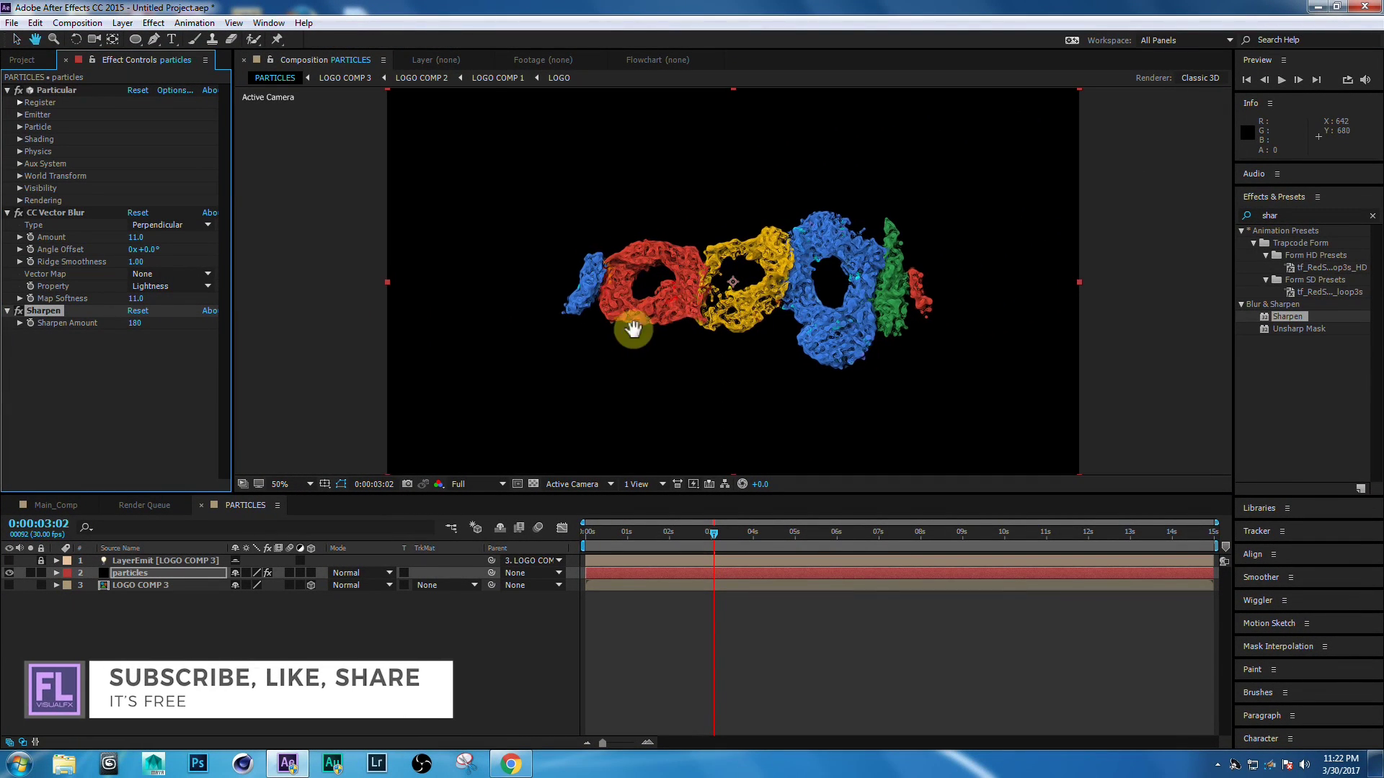
{"action": "scroll", "coordinate": [631, 328], "scroll_direction": "up", "scroll_amount": 3}
{"action": "left_click_drag", "start_coordinate": [638, 313], "coordinate": [675, 319]}
{"action": "scroll", "coordinate": [655, 315], "scroll_direction": "down", "scroll_amount": 1}
{"action": "scroll", "coordinate": [655, 314], "scroll_direction": "up", "scroll_amount": 1}
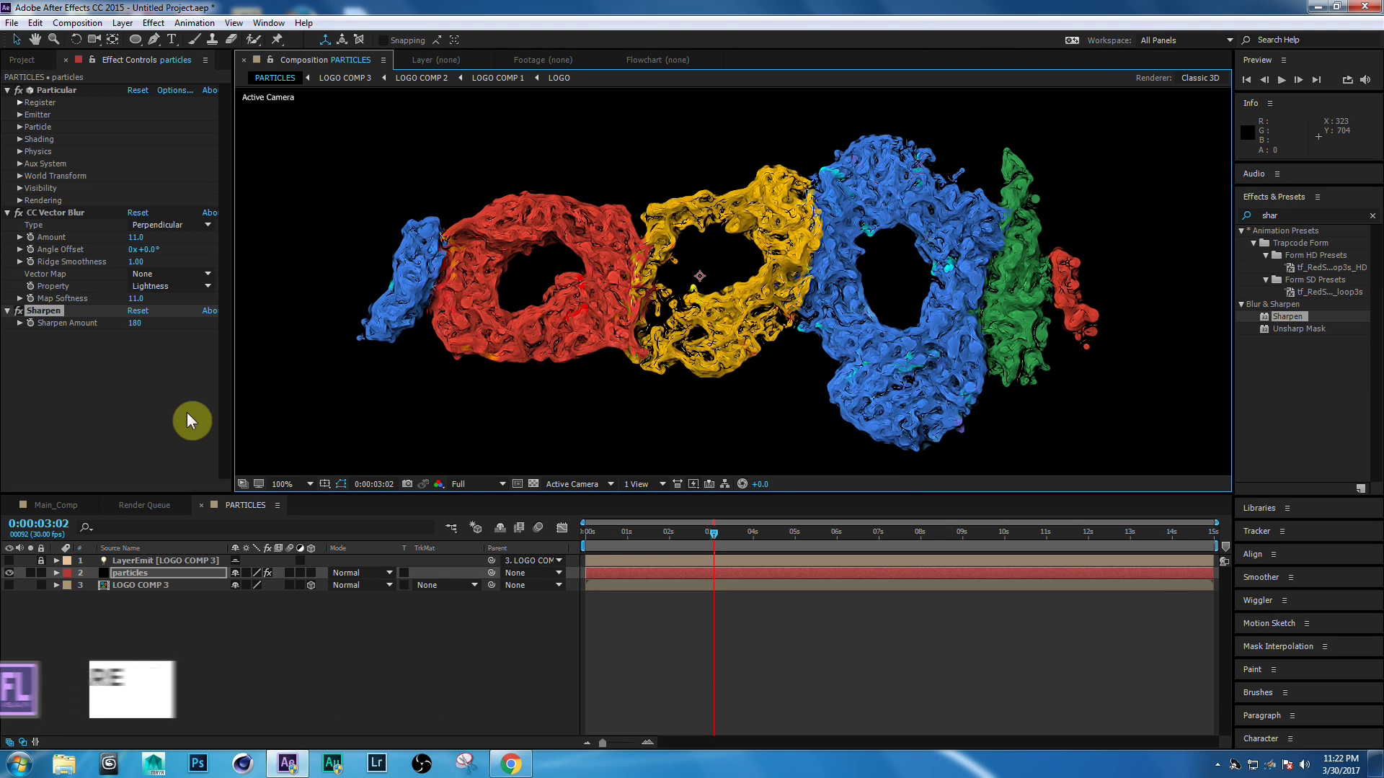
{"action": "left_click", "coordinate": [153, 395]}
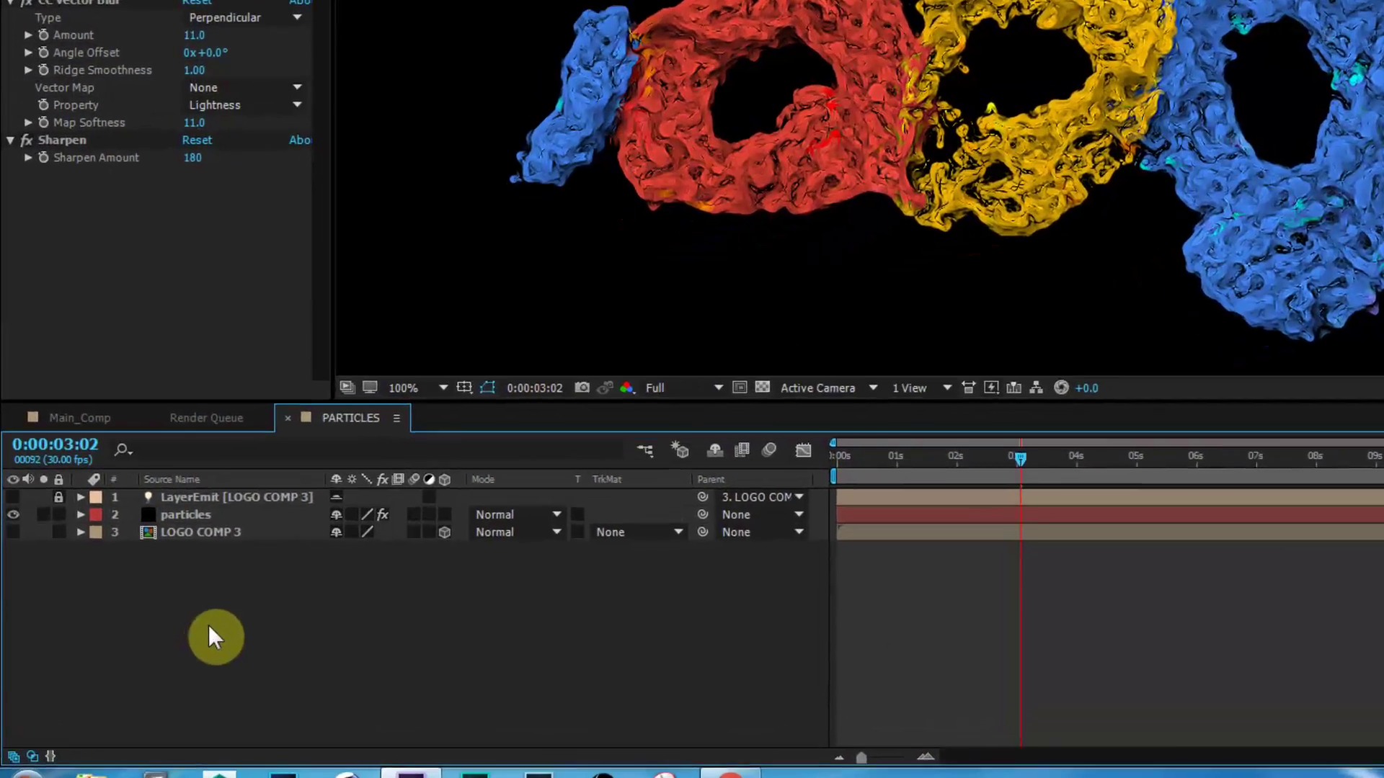
Step: Create a black 1920 x 1080 px solid named DUST Particles in the PARTICLES composition
{"action": "right_click", "coordinate": [145, 503]}
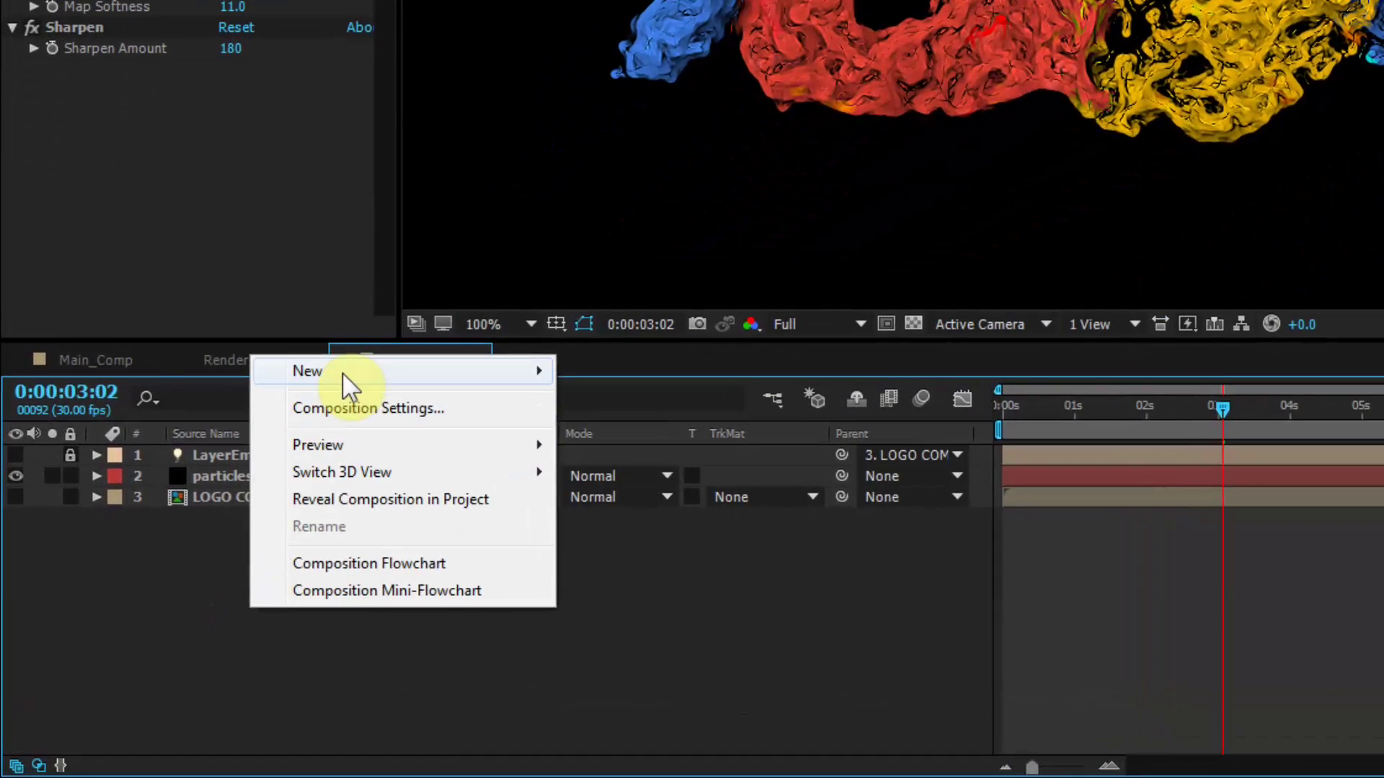
{"action": "left_click", "coordinate": [624, 435]}
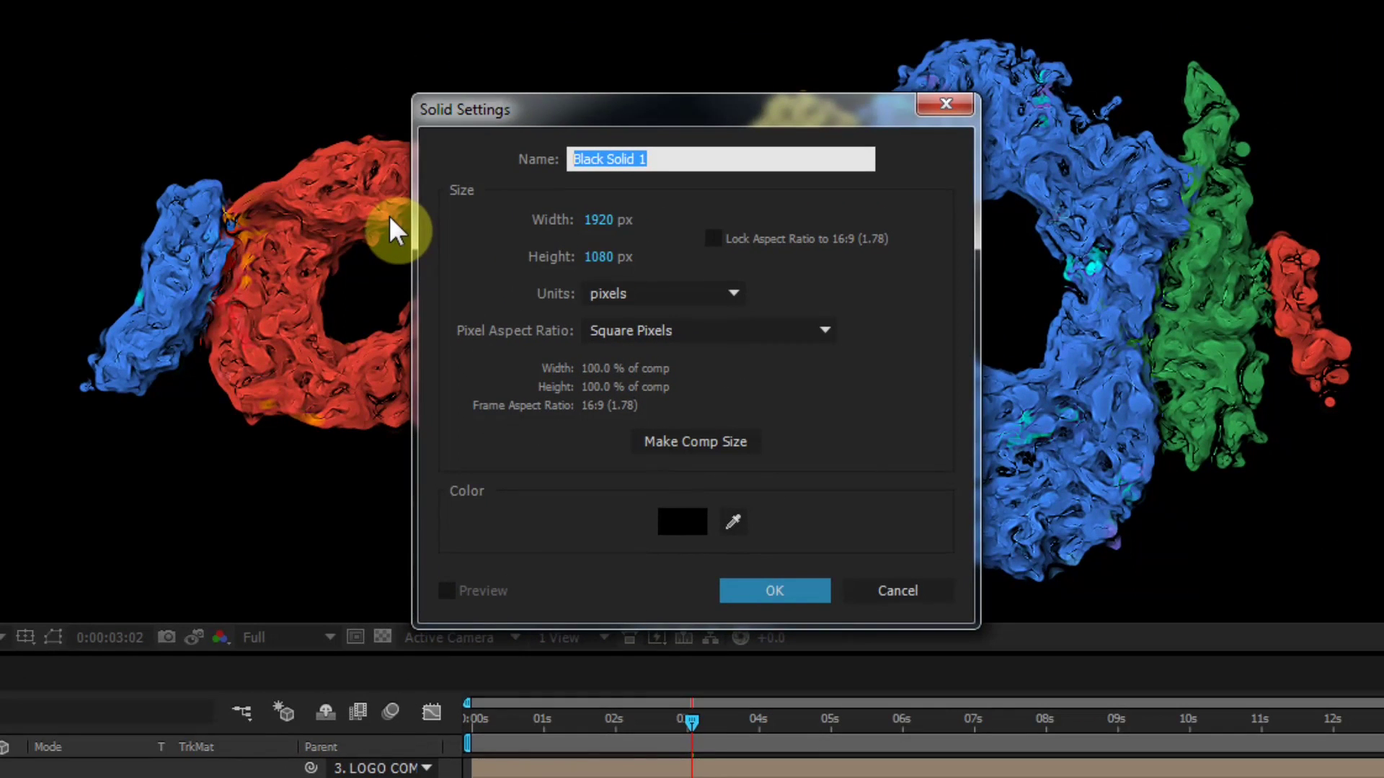
{"action": "type", "text": "DUST Par"}
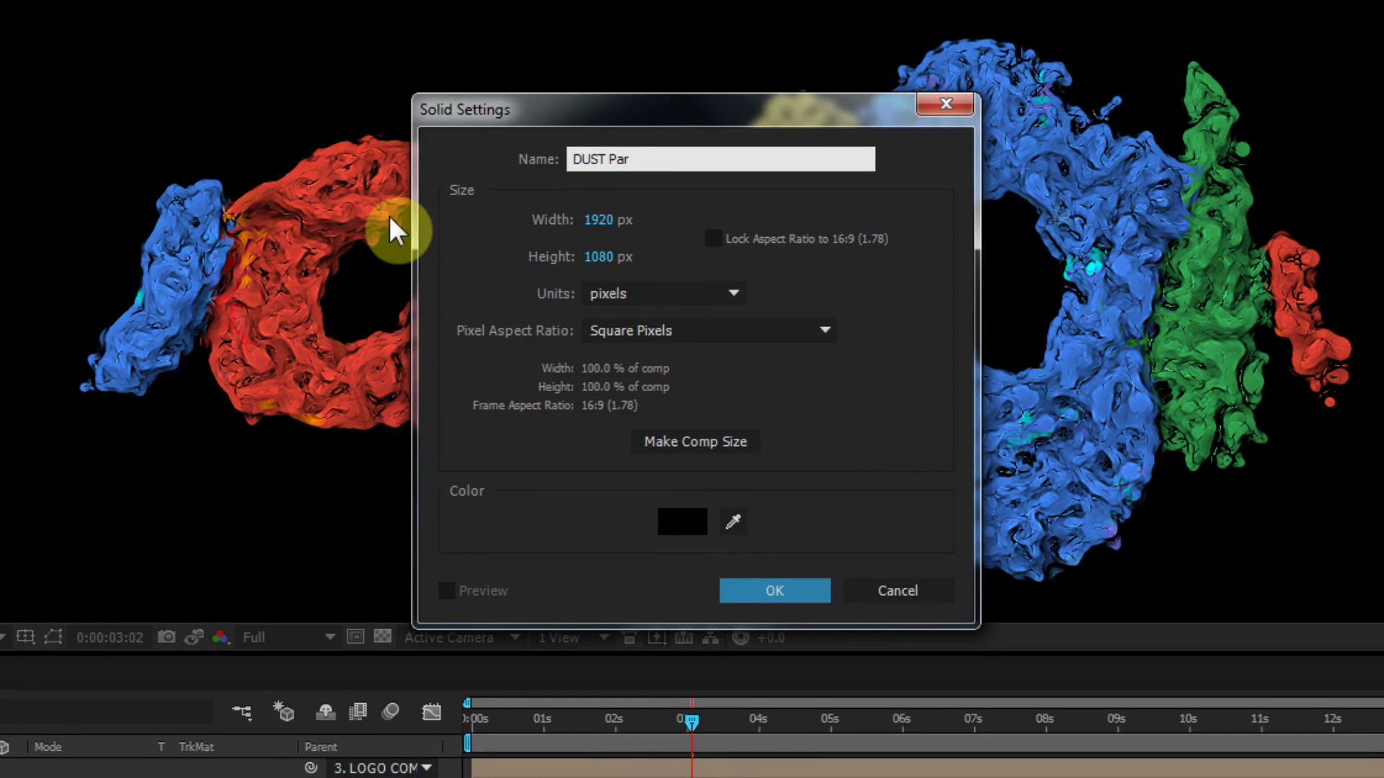
{"action": "type", "text": "les"}
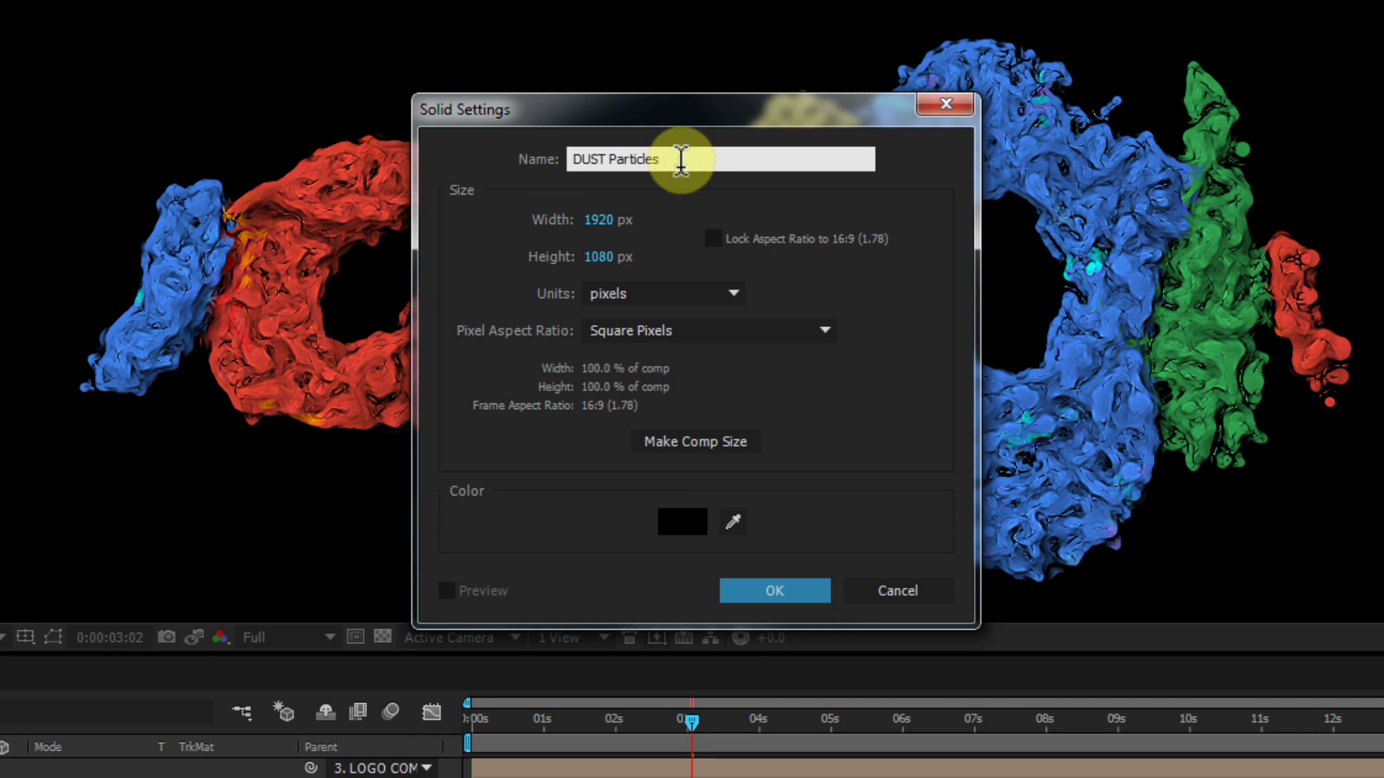
{"action": "left_click", "coordinate": [742, 599]}
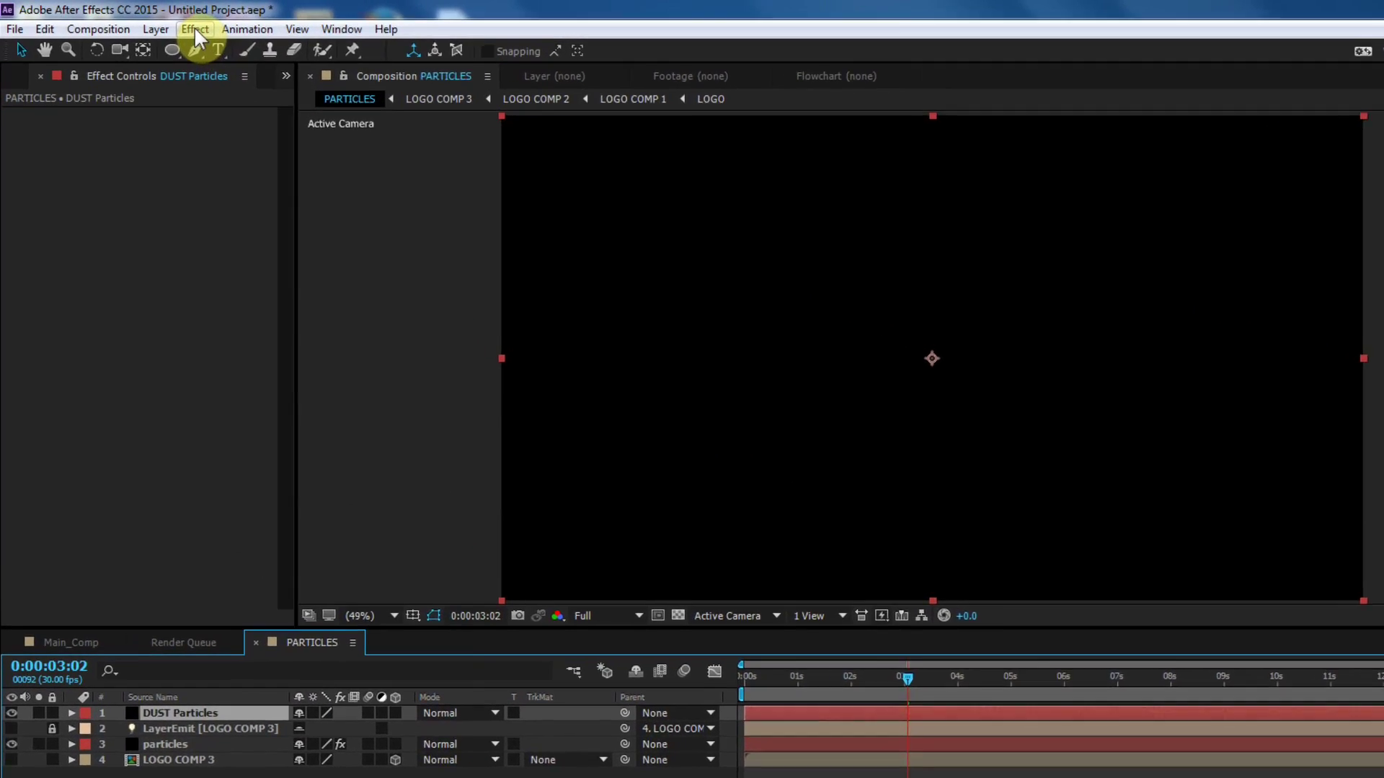
Step: Apply Trapcode Particular to the DUST Particles layer
{"action": "left_click", "coordinate": [154, 22]}
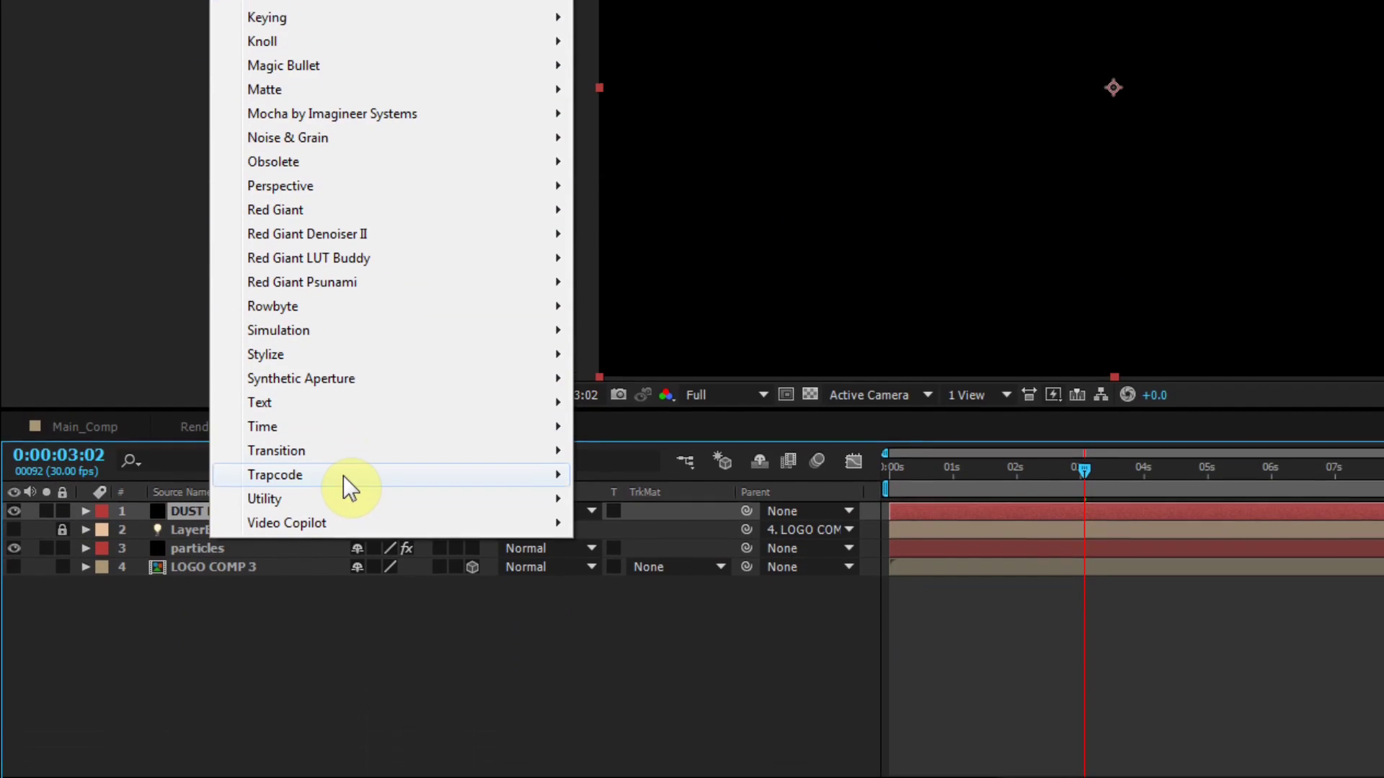
{"action": "mouse_move", "coordinate": [344, 454]}
{"action": "left_click", "coordinate": [694, 595]}
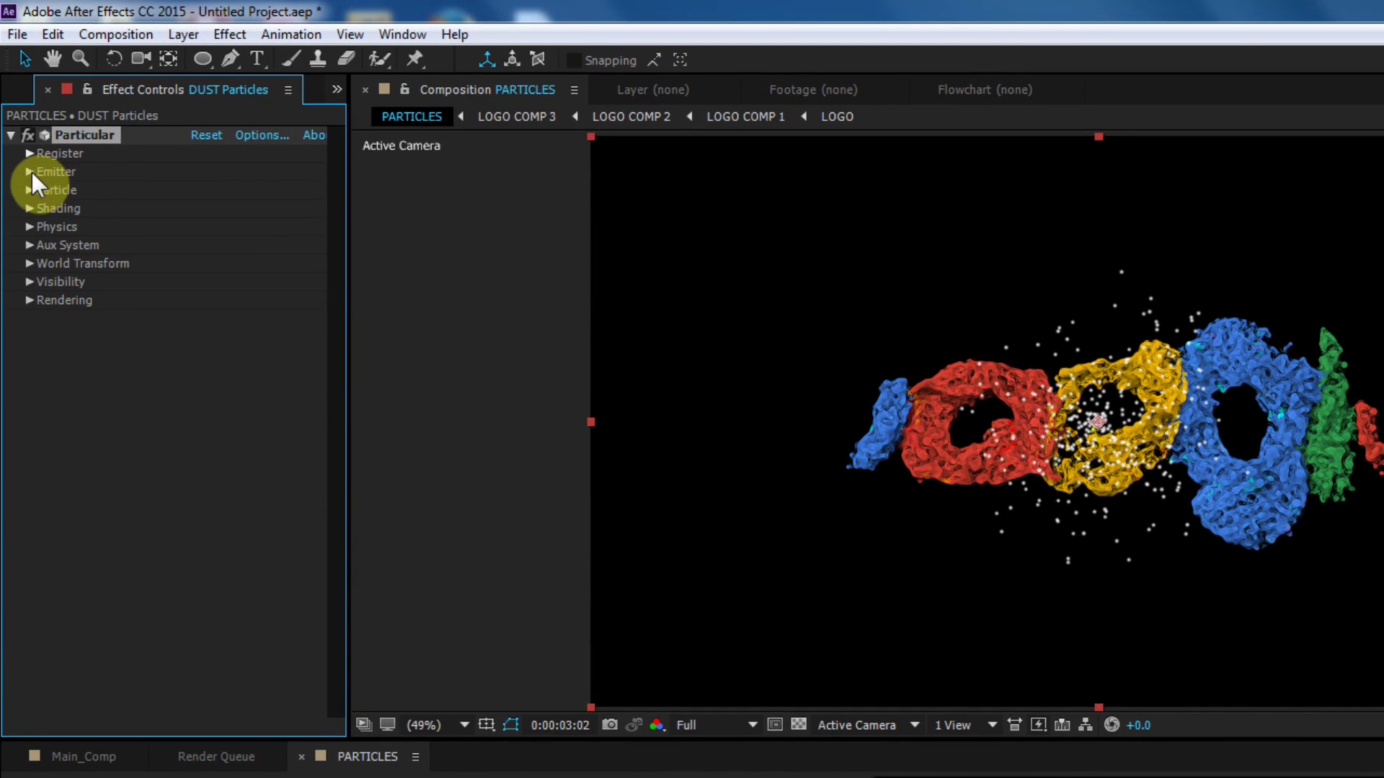
Step: Set the dust emitter's rate to 80000 particles per second
{"action": "left_click", "coordinate": [29, 172]}
{"action": "left_click", "coordinate": [210, 190]}
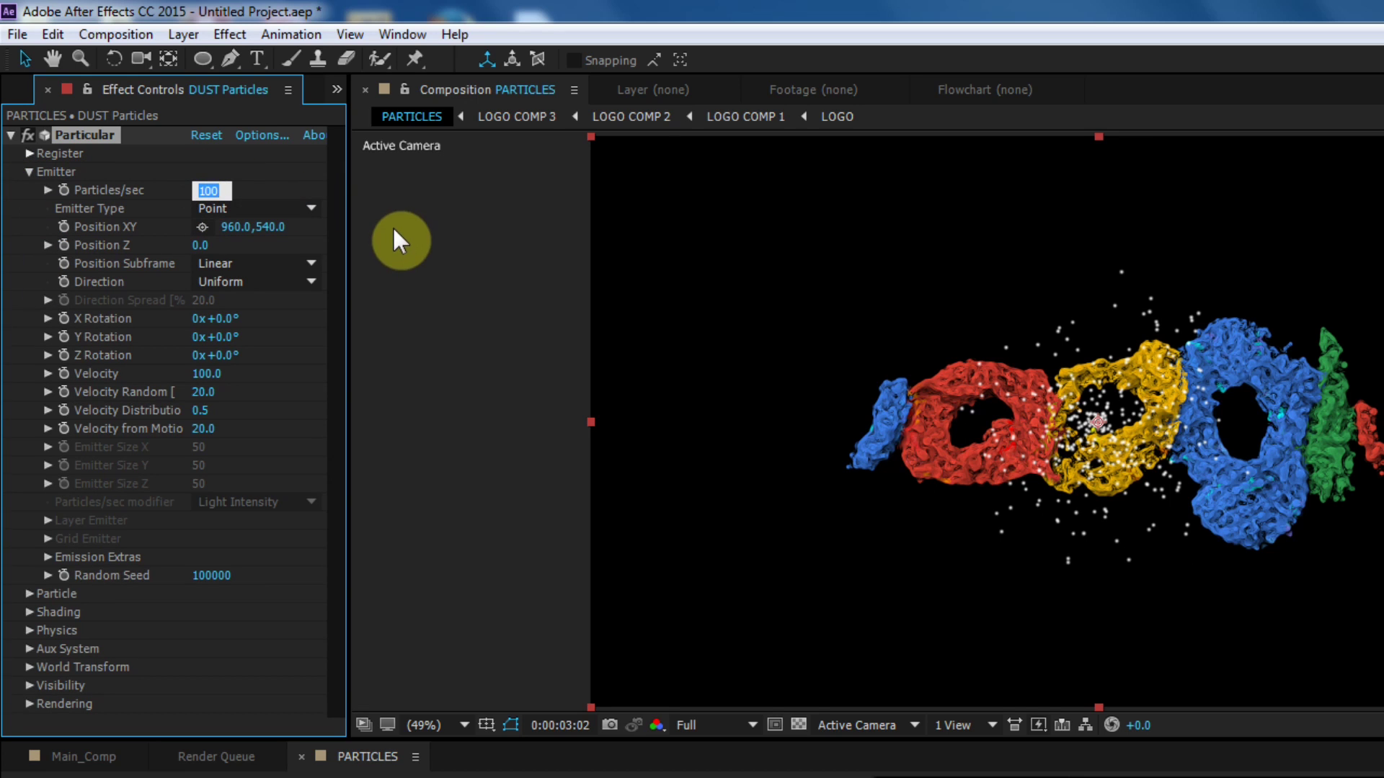
{"action": "type", "text": "80000"}
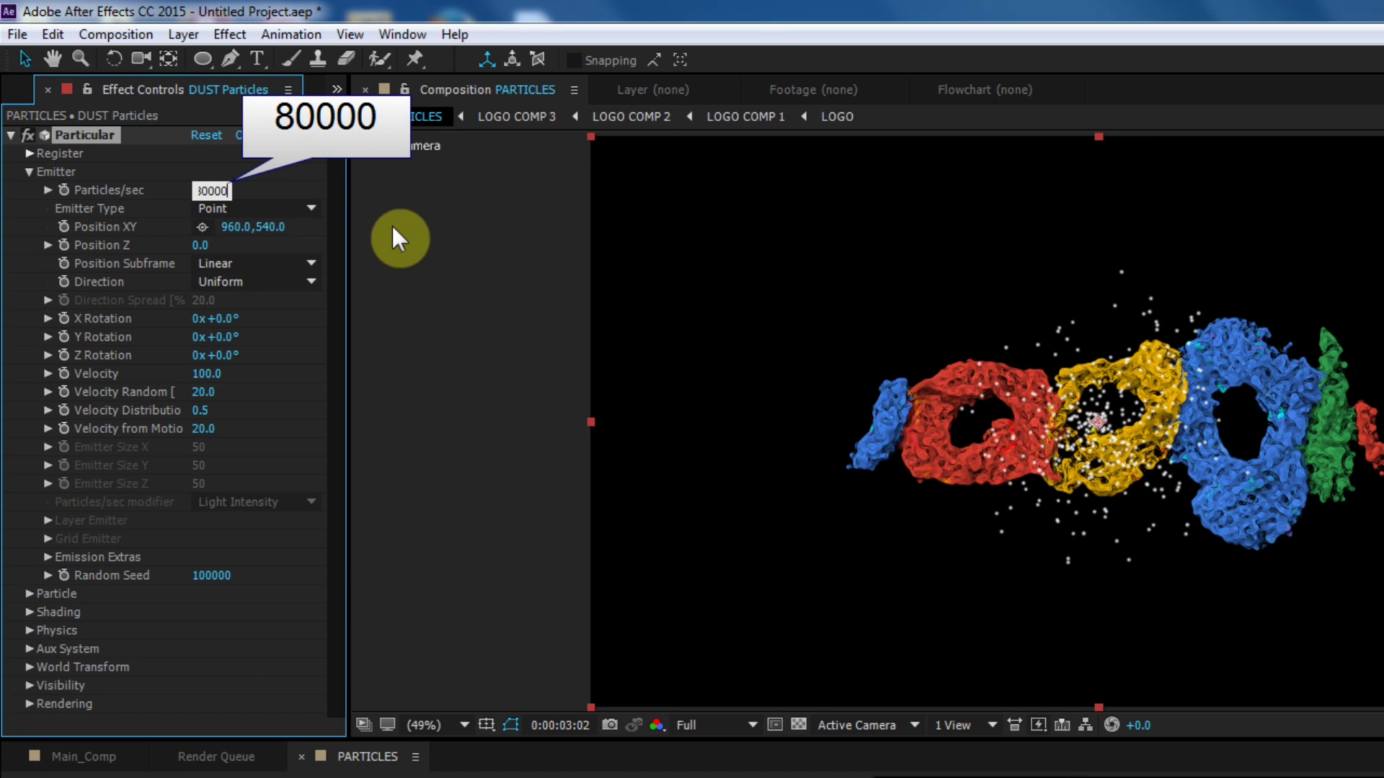
{"action": "key", "text": "Return"}
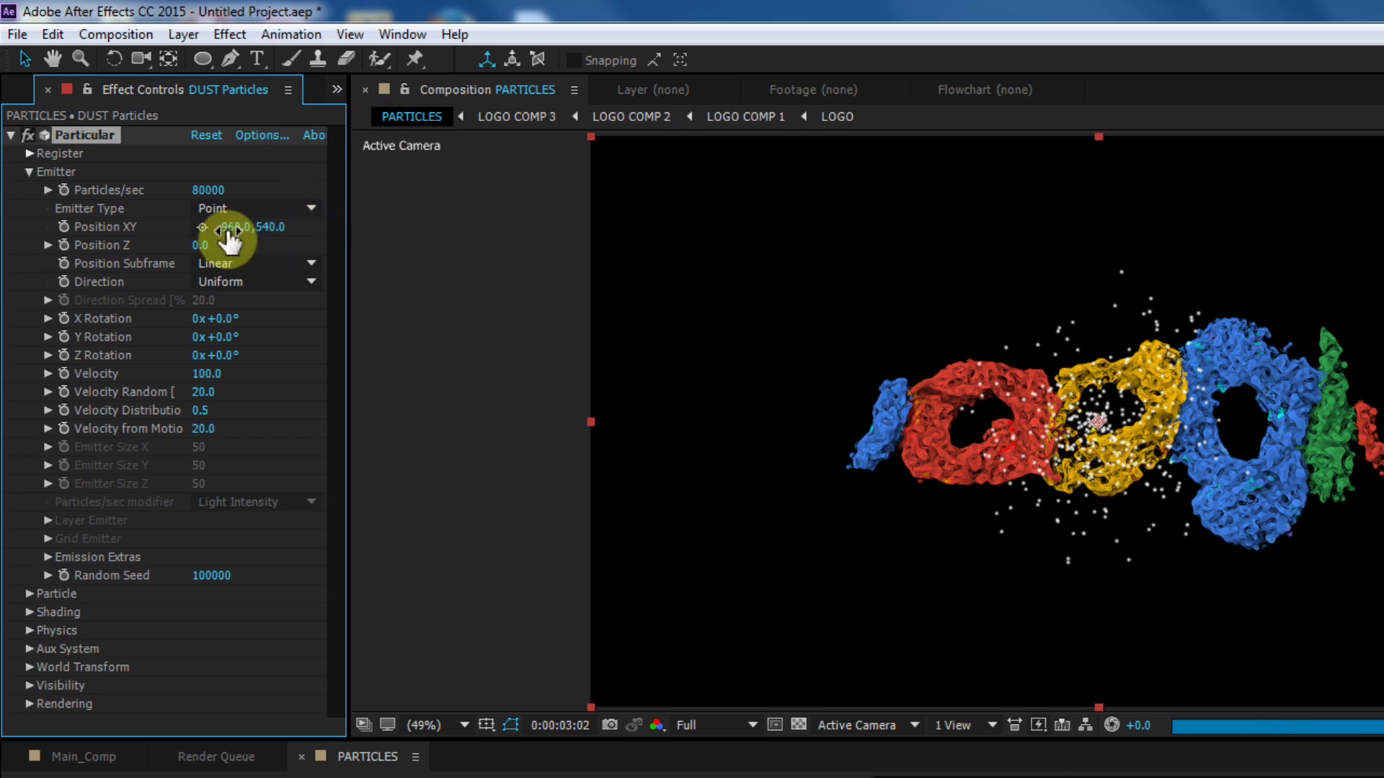
Step: Change the dust emitter type to Layer and set both its velocity and velocity random to 0
{"action": "left_click", "coordinate": [223, 209]}
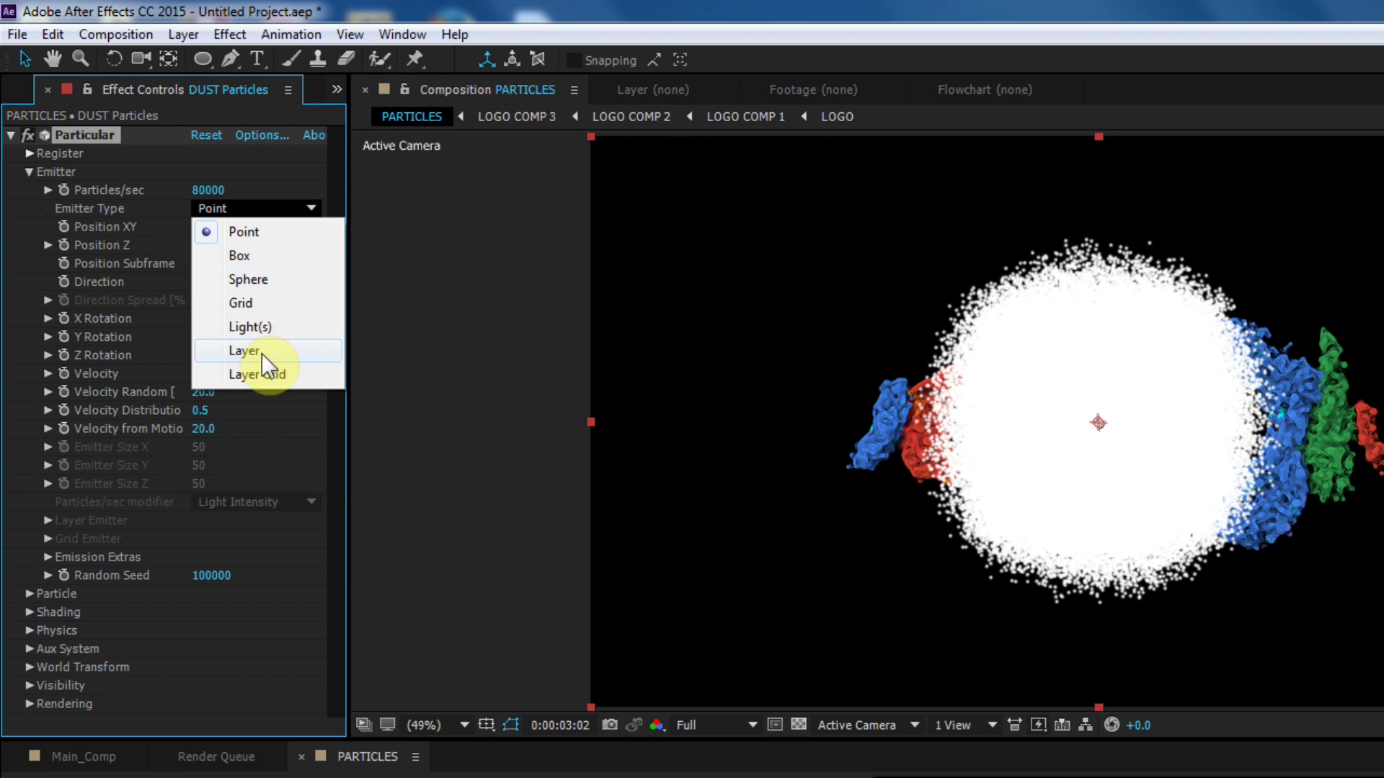
{"action": "left_click", "coordinate": [262, 353]}
{"action": "left_click", "coordinate": [208, 371]}
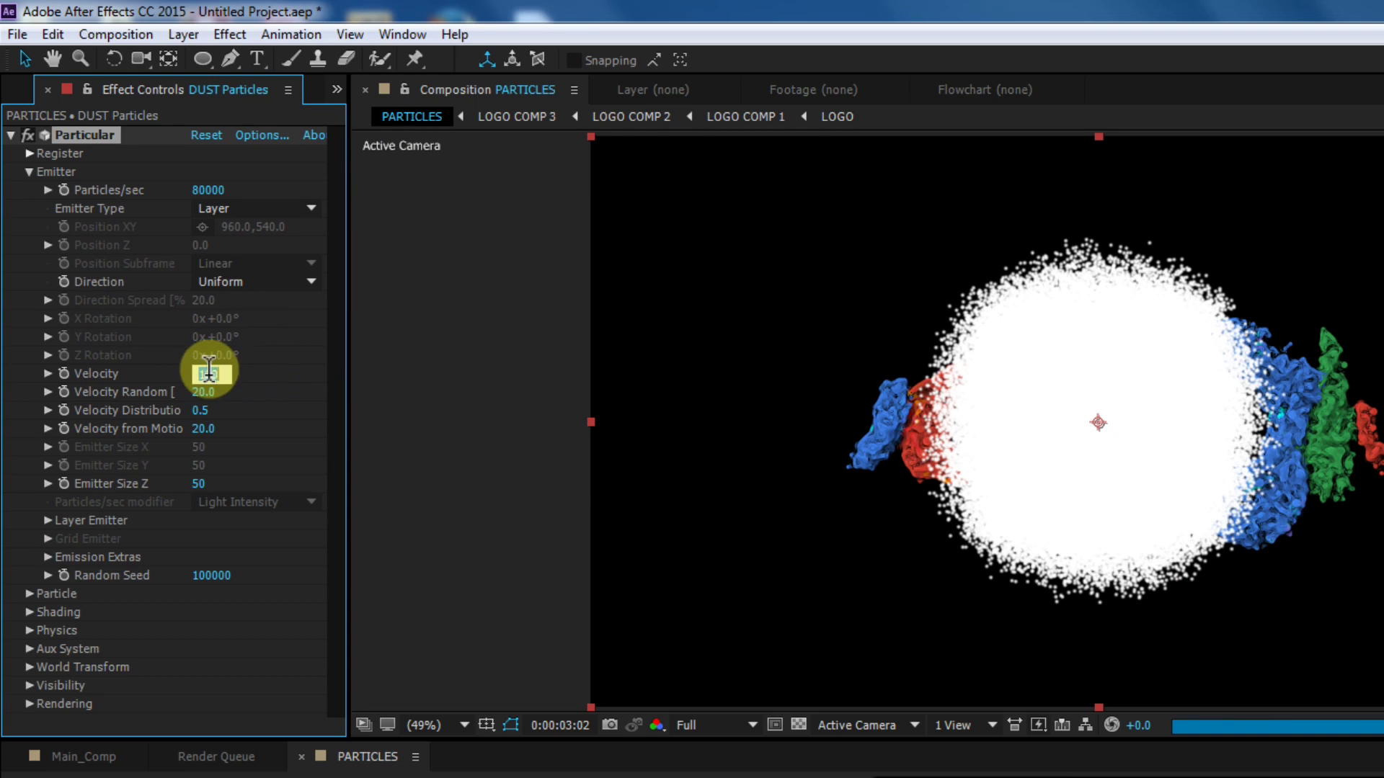
{"action": "type", "text": "0"}
{"action": "key", "text": "Return"}
{"action": "left_click", "coordinate": [218, 389]}
{"action": "type", "text": "0"}
{"action": "key", "text": "Return"}
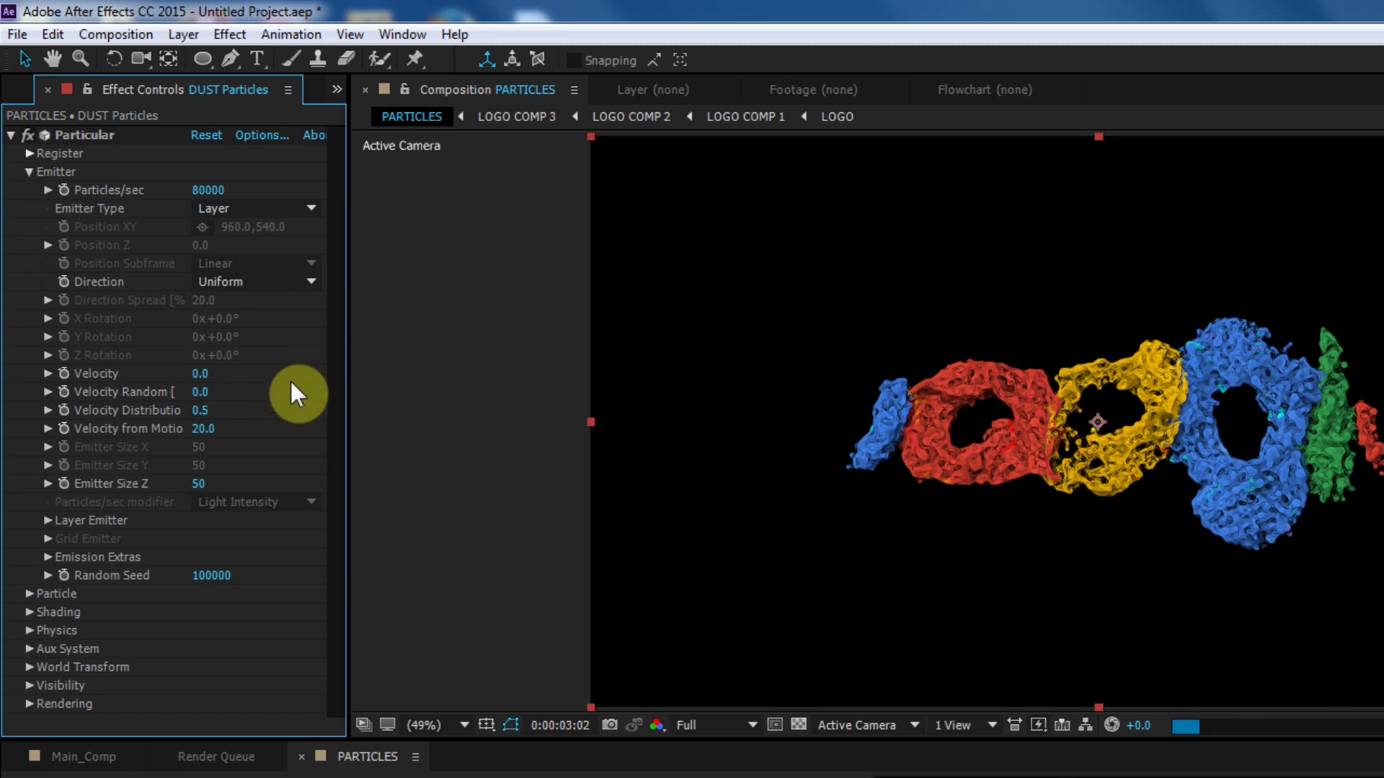
Step: Configure the layer emitter to use LOGO COMP 3 with Particle Birth Time sampling and RGB - XYZ Velocity + Col usage
{"action": "left_click", "coordinate": [49, 521]}
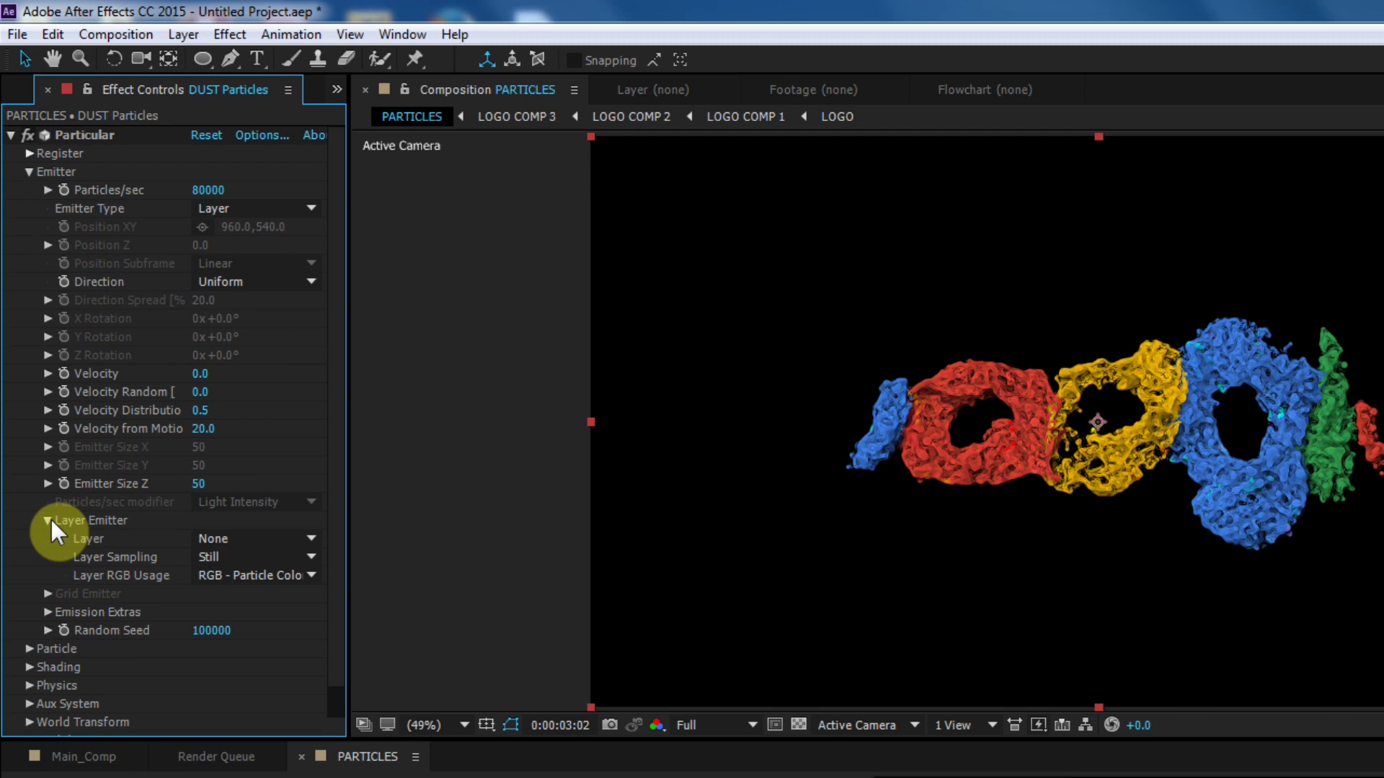
{"action": "left_click", "coordinate": [223, 539]}
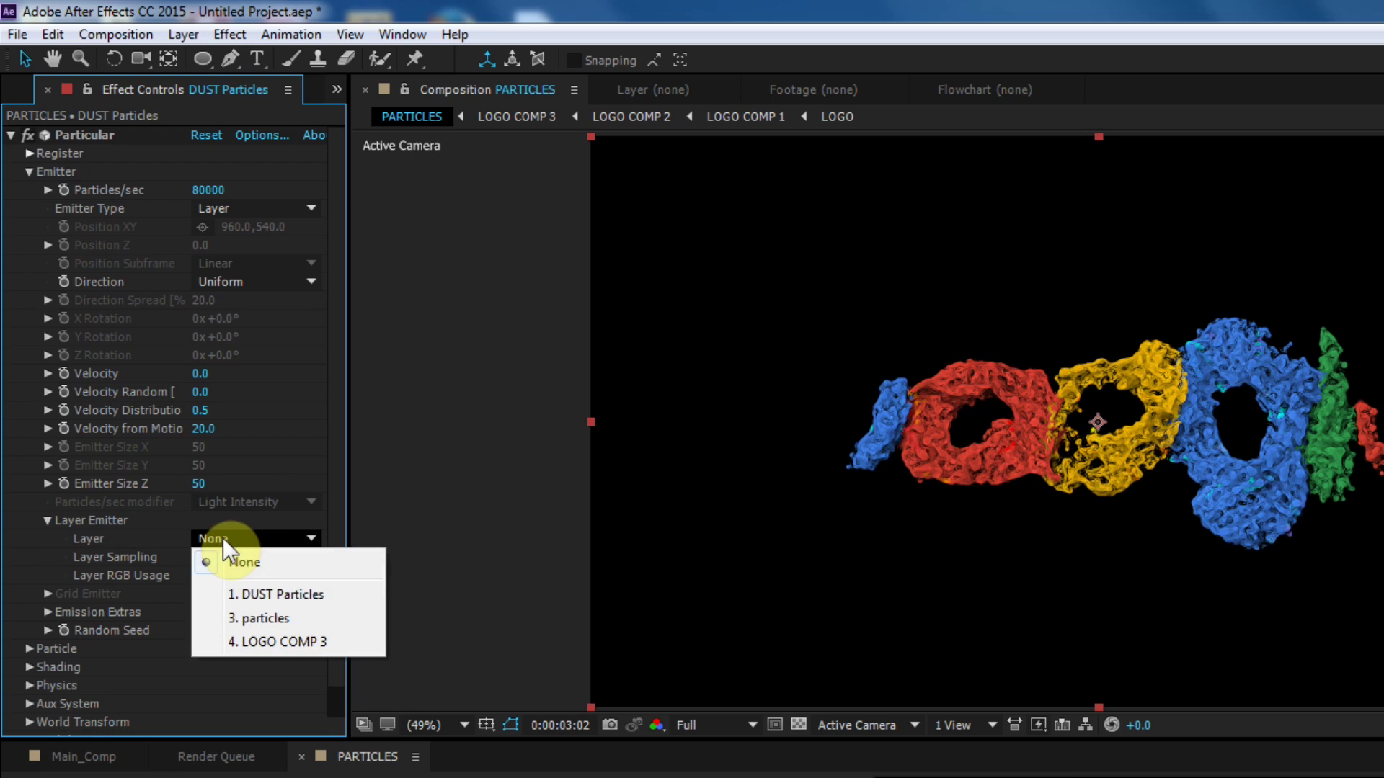
{"action": "left_click", "coordinate": [276, 642]}
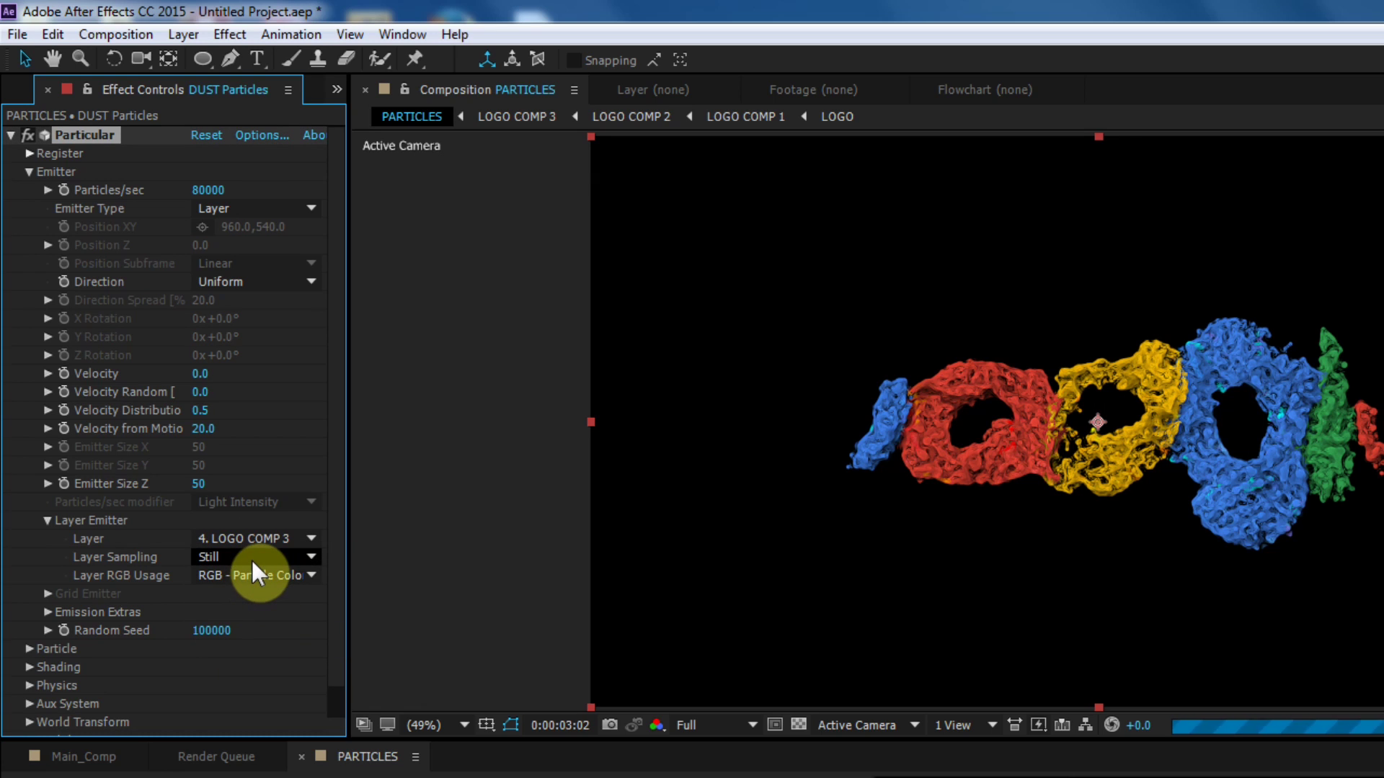
{"action": "left_click", "coordinate": [253, 560]}
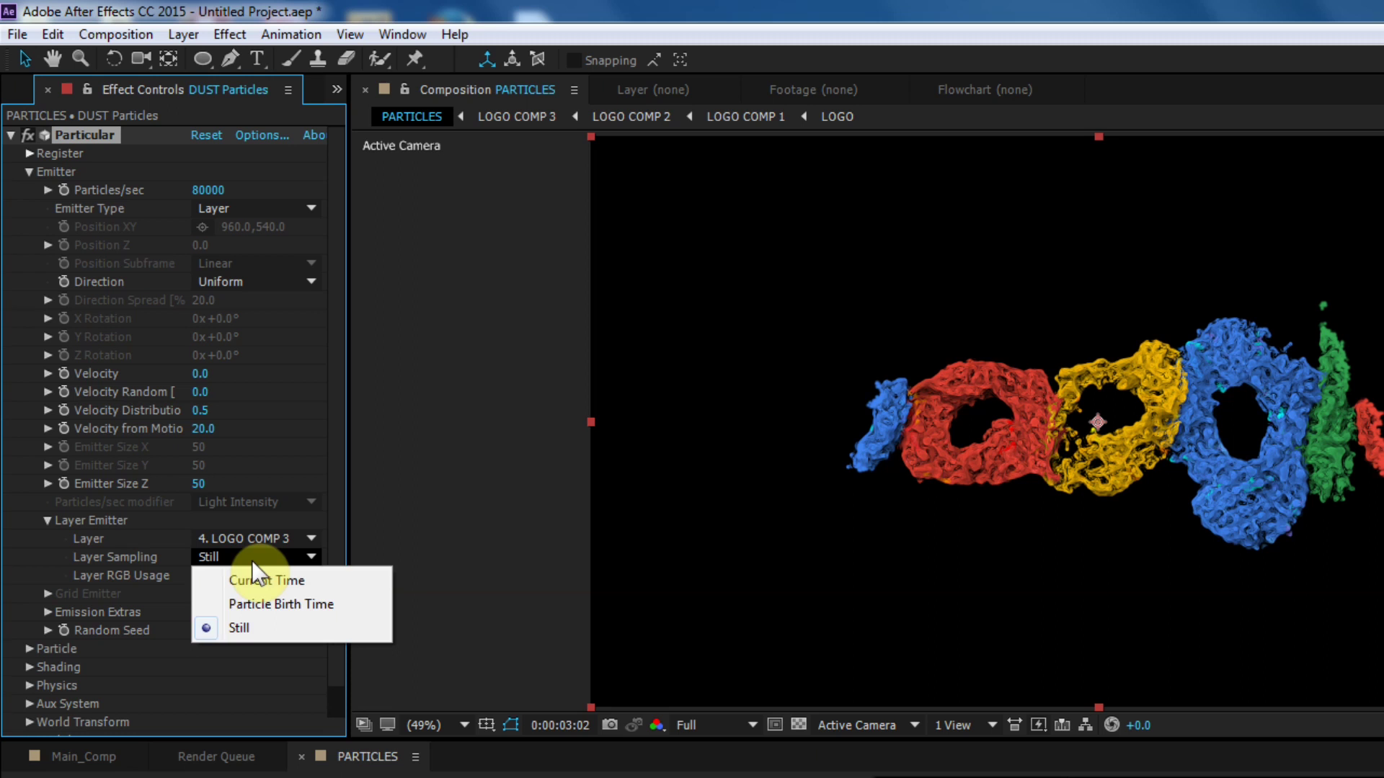
{"action": "left_click", "coordinate": [235, 603]}
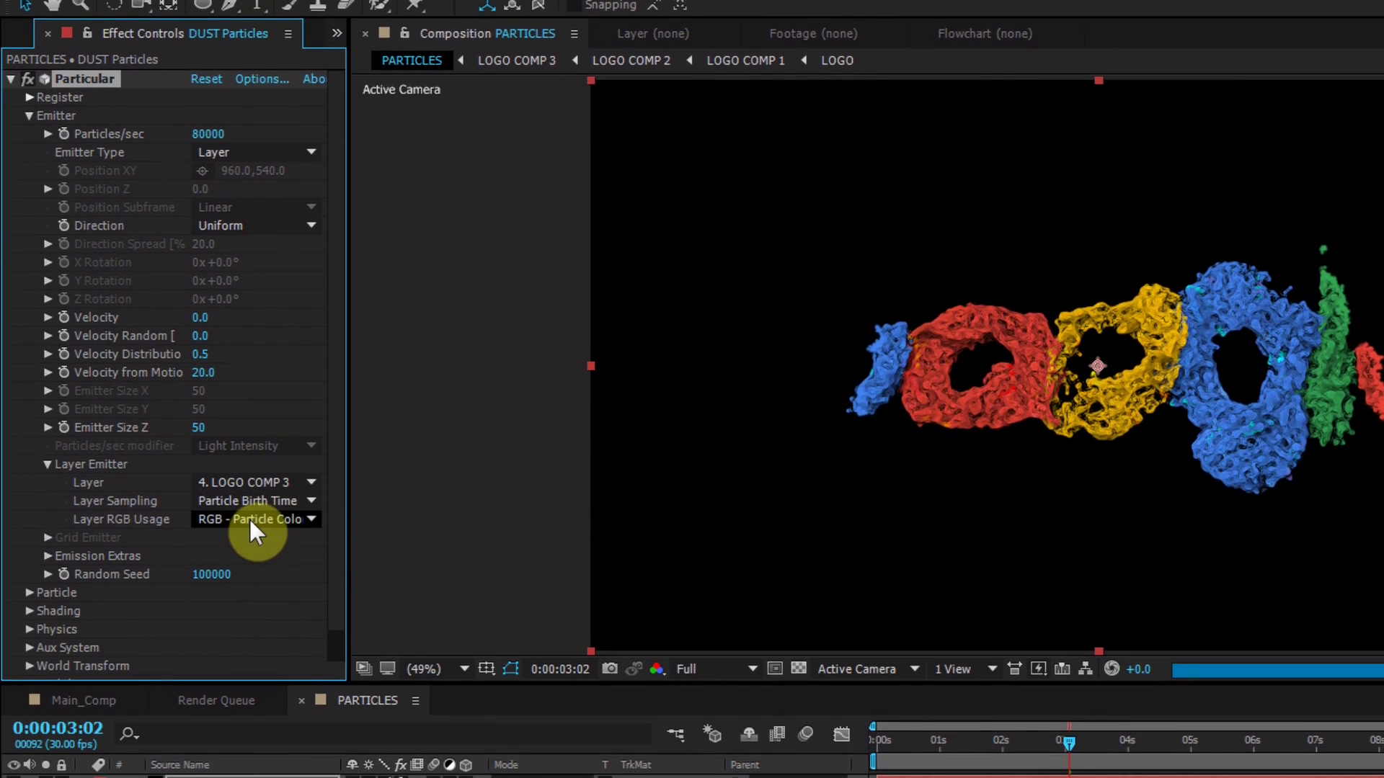
{"action": "left_click", "coordinate": [249, 518]}
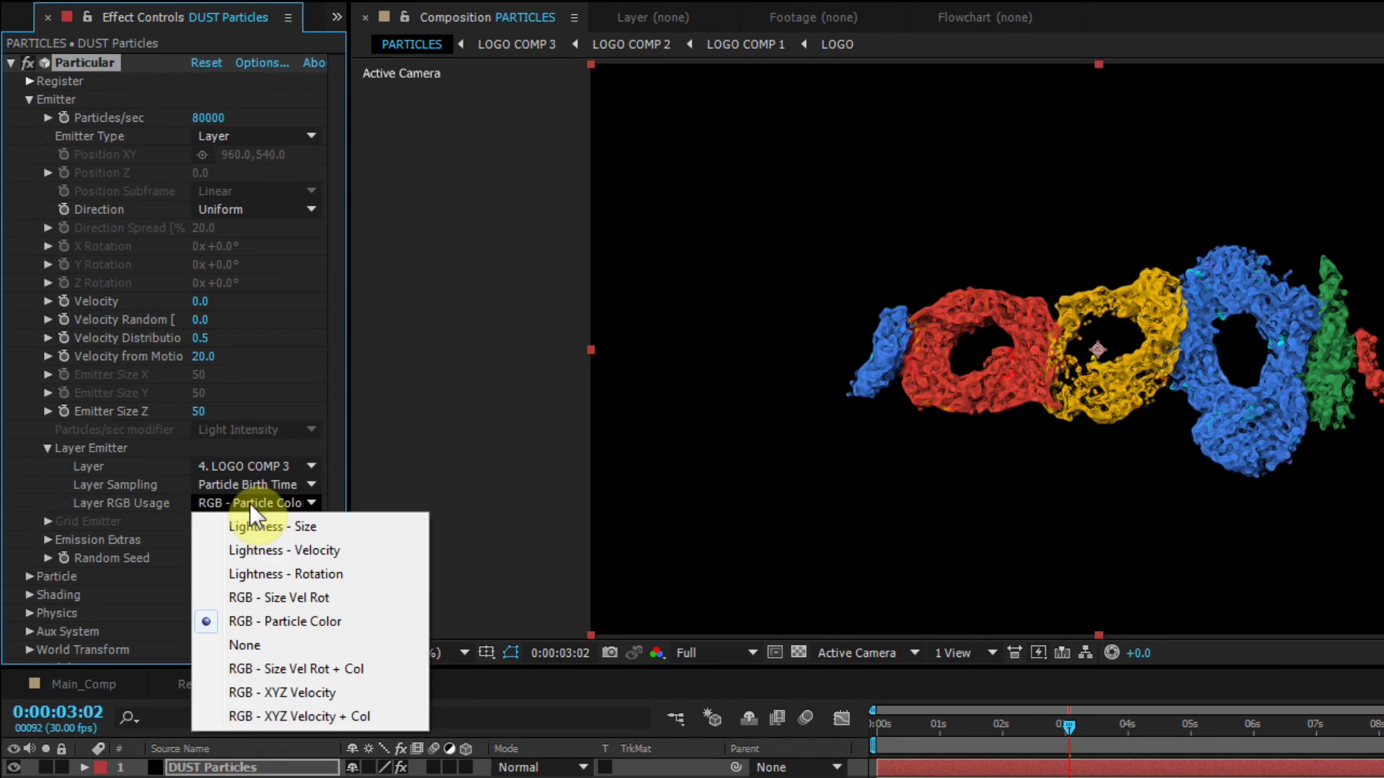
{"action": "left_click", "coordinate": [249, 710]}
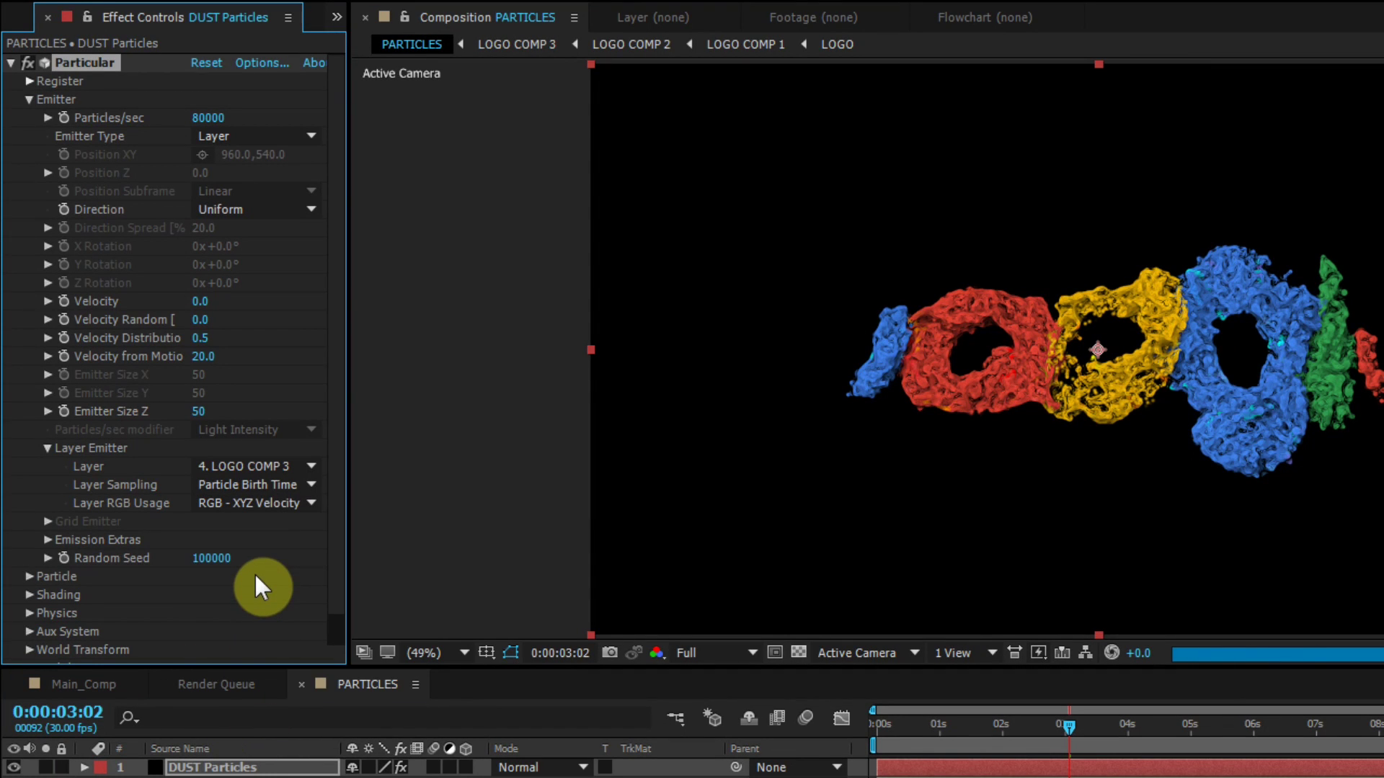
Step: Set the dust particles' life to 1 second with 50% life random
{"action": "left_click", "coordinate": [29, 99]}
{"action": "left_click", "coordinate": [29, 118]}
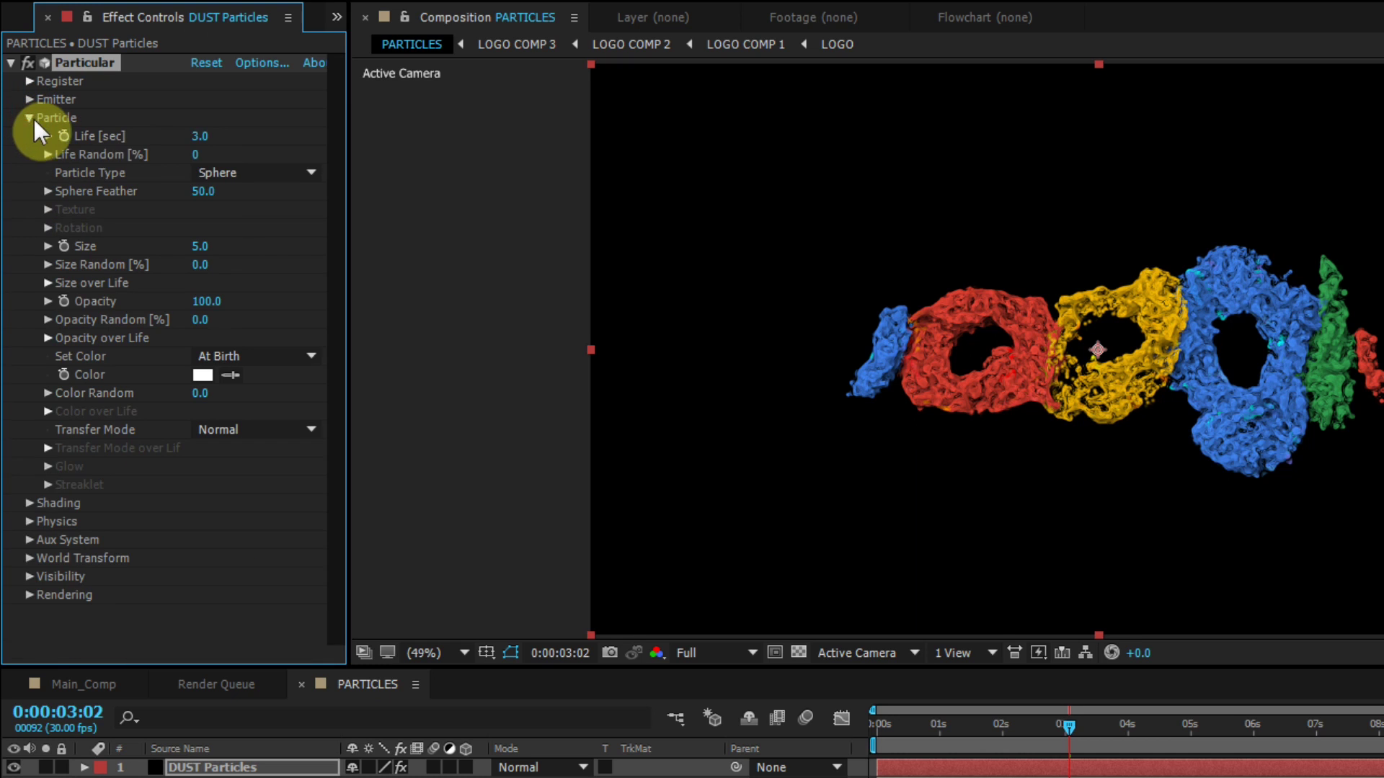
{"action": "left_click", "coordinate": [199, 136]}
{"action": "left_click", "coordinate": [208, 160]}
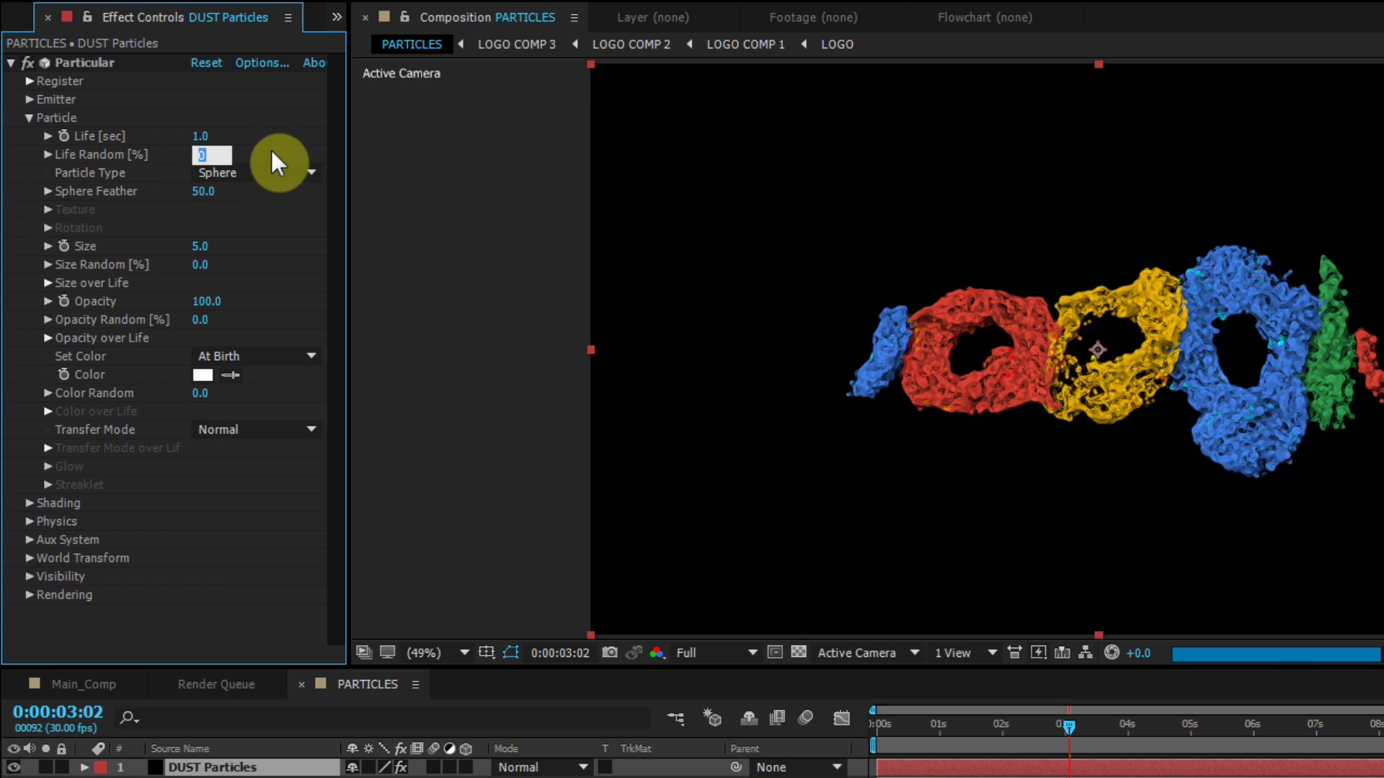
{"action": "type", "text": "50"}
{"action": "key", "text": "Return"}
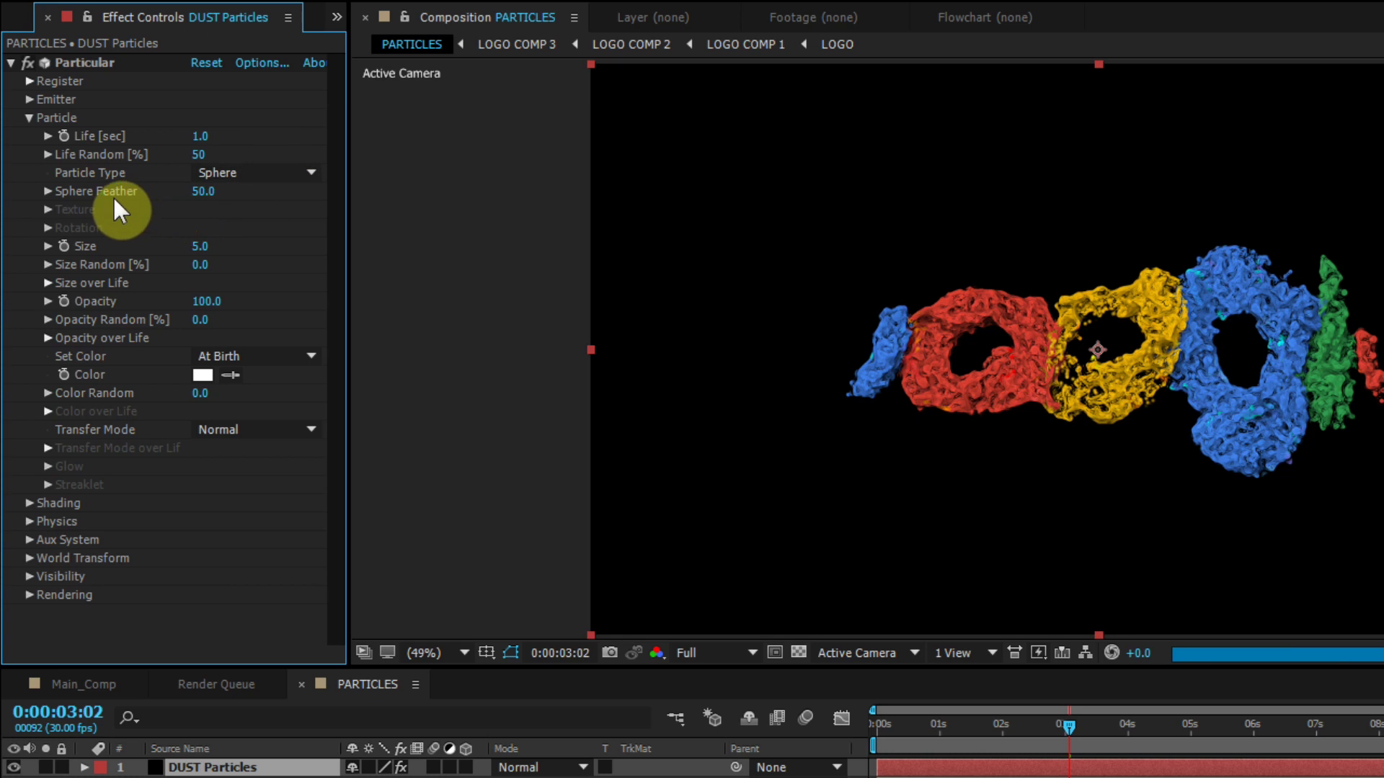
Step: Set the dust particles' sphere feather to 0, size to 4 and size random to 100%
{"action": "left_click_drag", "start_coordinate": [187, 193], "coordinate": [62, 200]}
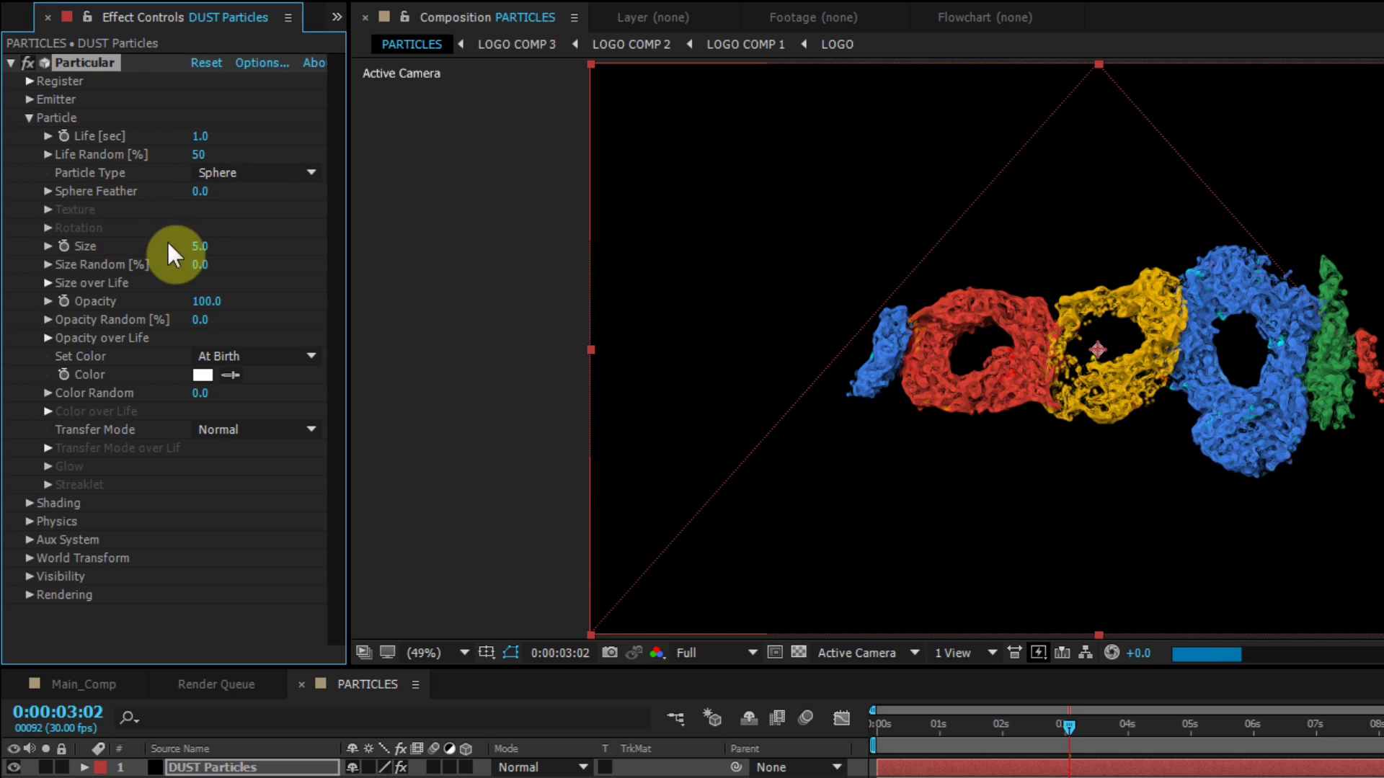
{"action": "left_click", "coordinate": [202, 247]}
{"action": "type", "text": "4"}
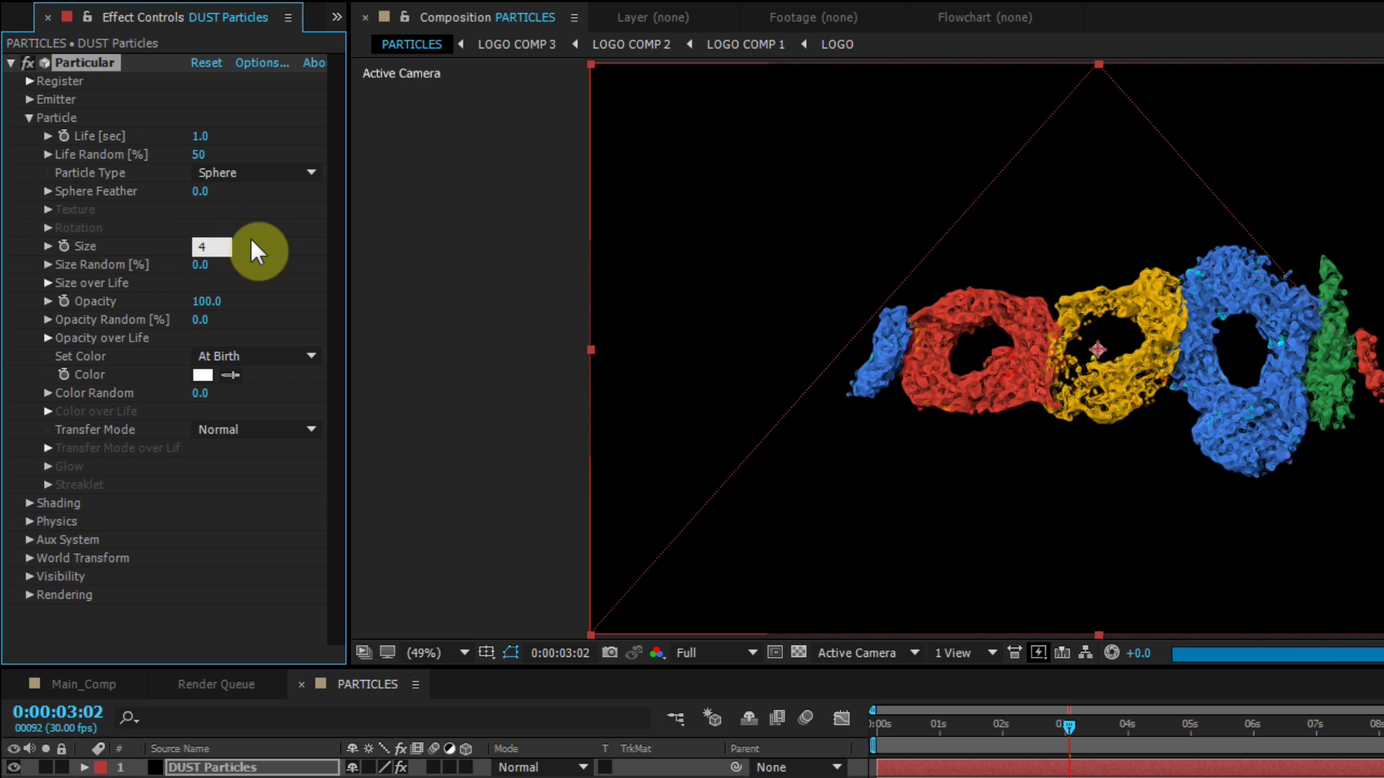
{"action": "key", "text": "Return"}
{"action": "left_click_drag", "start_coordinate": [202, 265], "coordinate": [362, 268]}
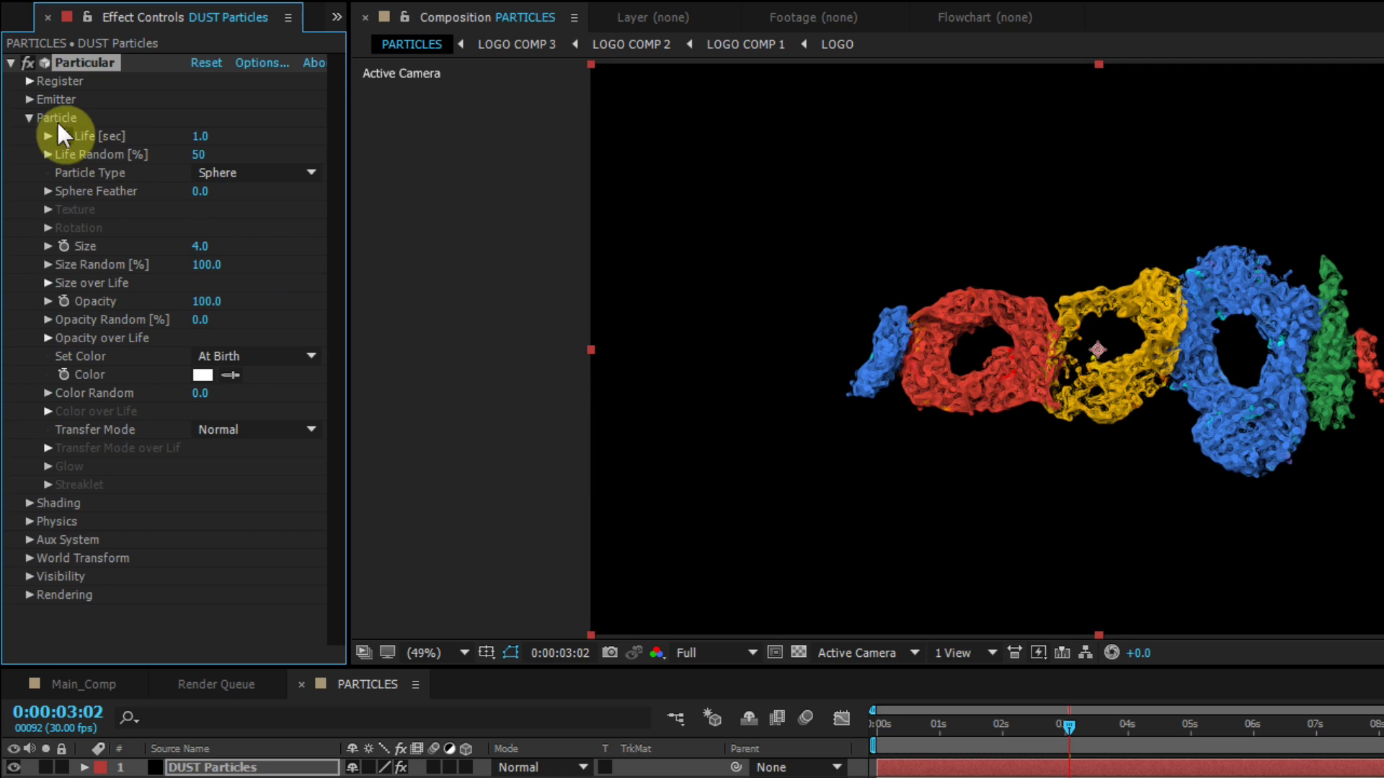
Step: Turn on the dust particles' shadowlets for both Main and Aux
{"action": "left_click", "coordinate": [29, 118]}
{"action": "left_click", "coordinate": [28, 137]}
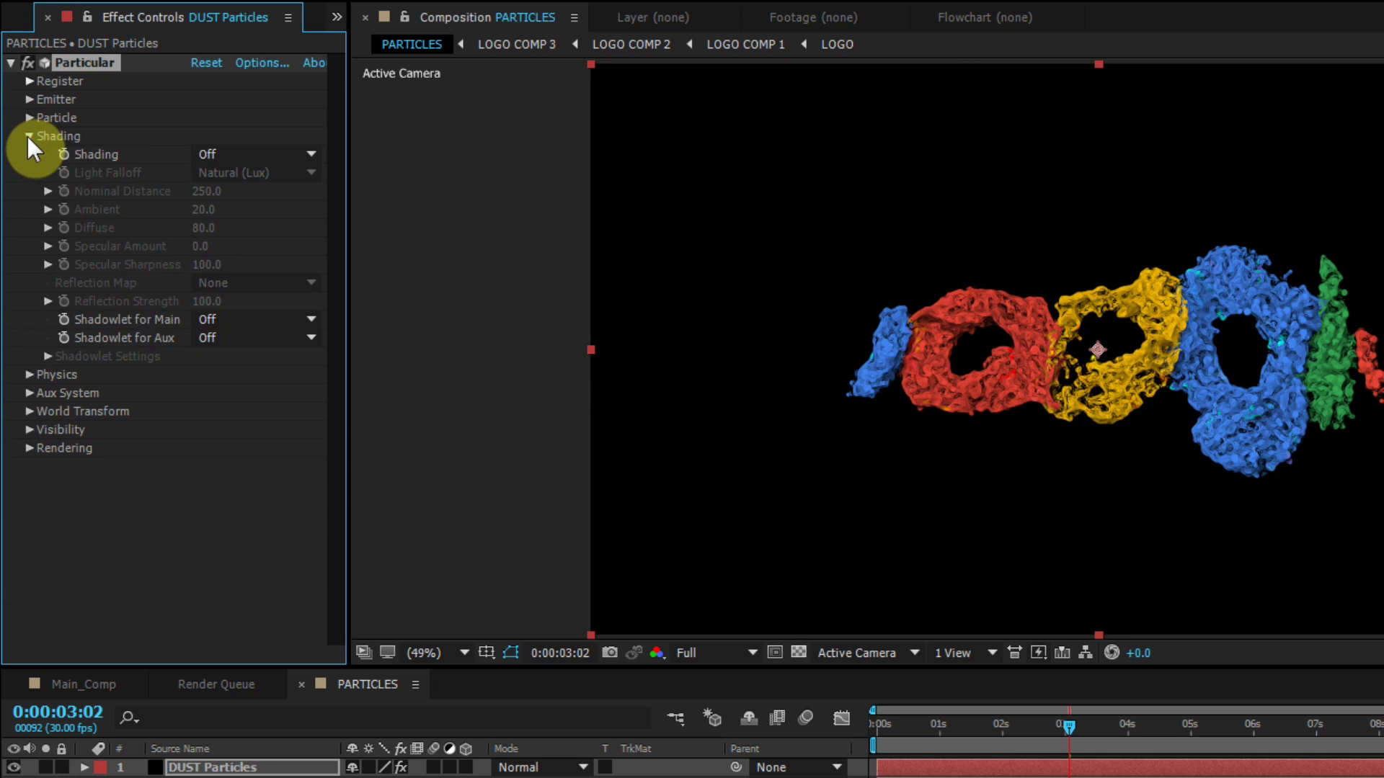
{"action": "left_click", "coordinate": [246, 321]}
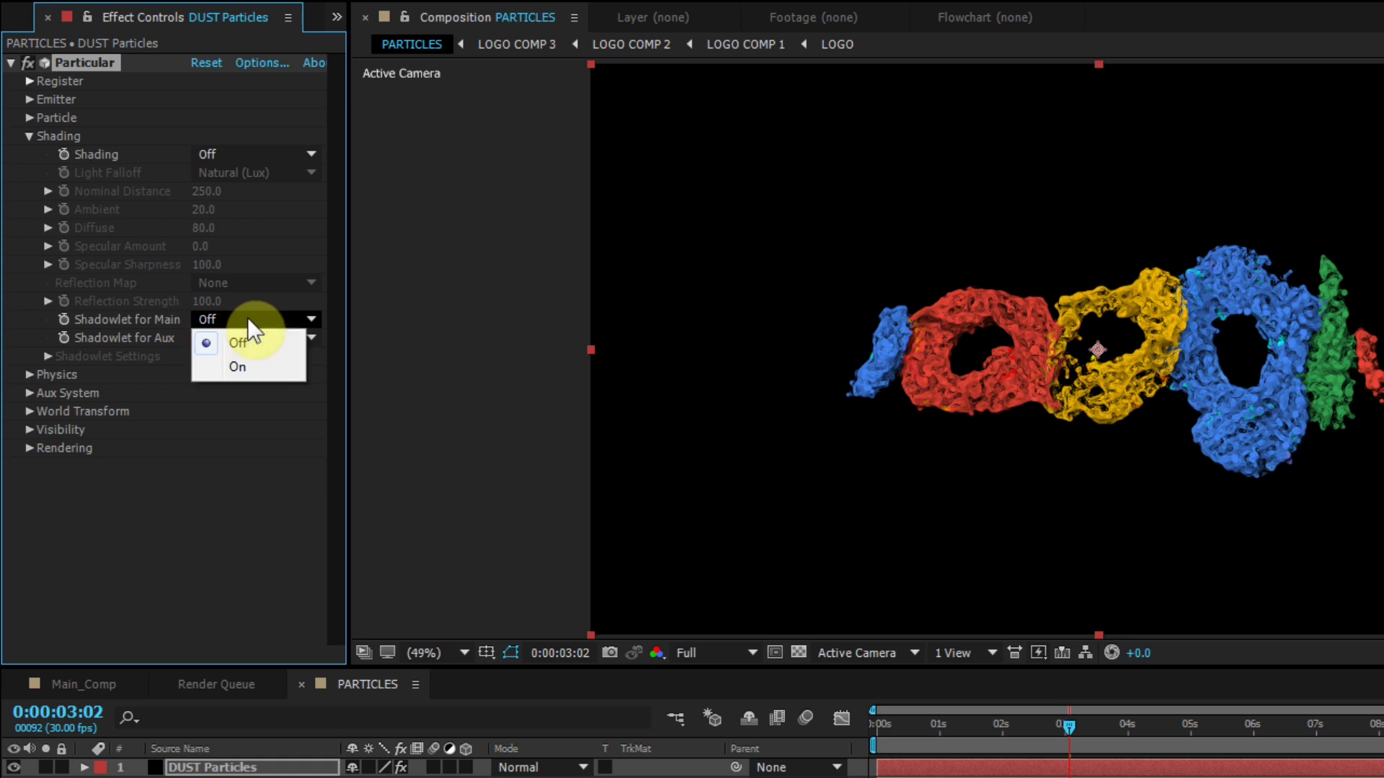
{"action": "left_click", "coordinate": [258, 382]}
{"action": "left_click", "coordinate": [263, 322]}
{"action": "left_click", "coordinate": [263, 369]}
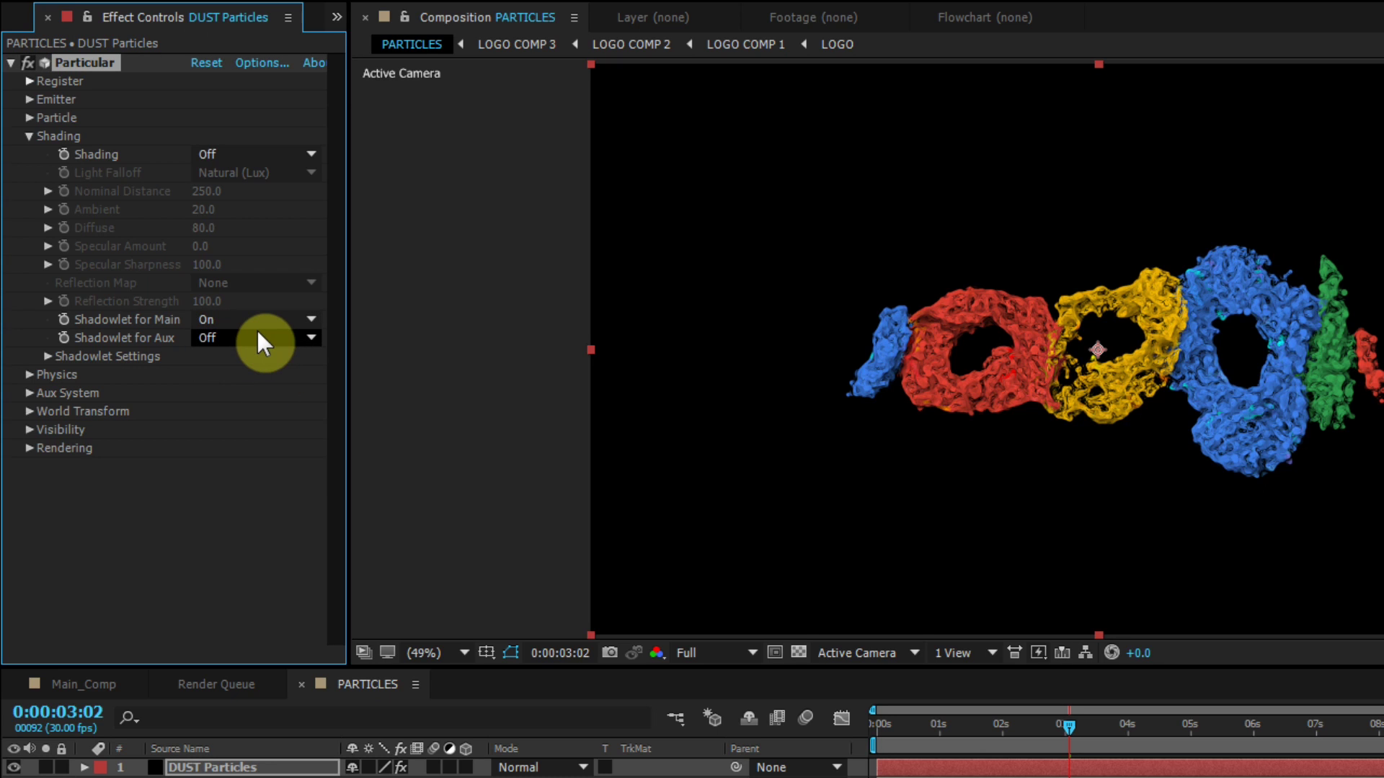
{"action": "left_click", "coordinate": [257, 333]}
{"action": "left_click", "coordinate": [254, 387]}
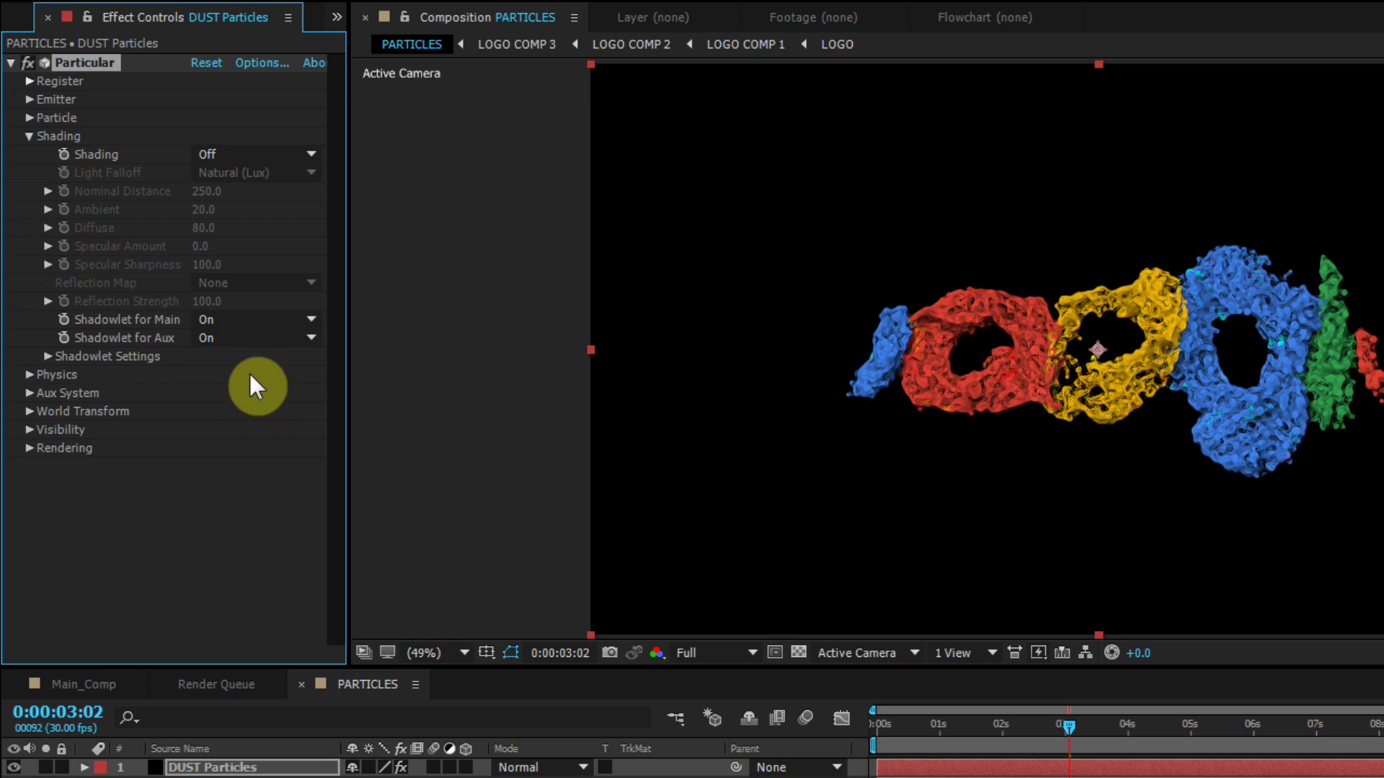
Step: Set the dust turbulence field's Affect Position to 1000 in the Air physics settings
{"action": "left_click", "coordinate": [30, 138]}
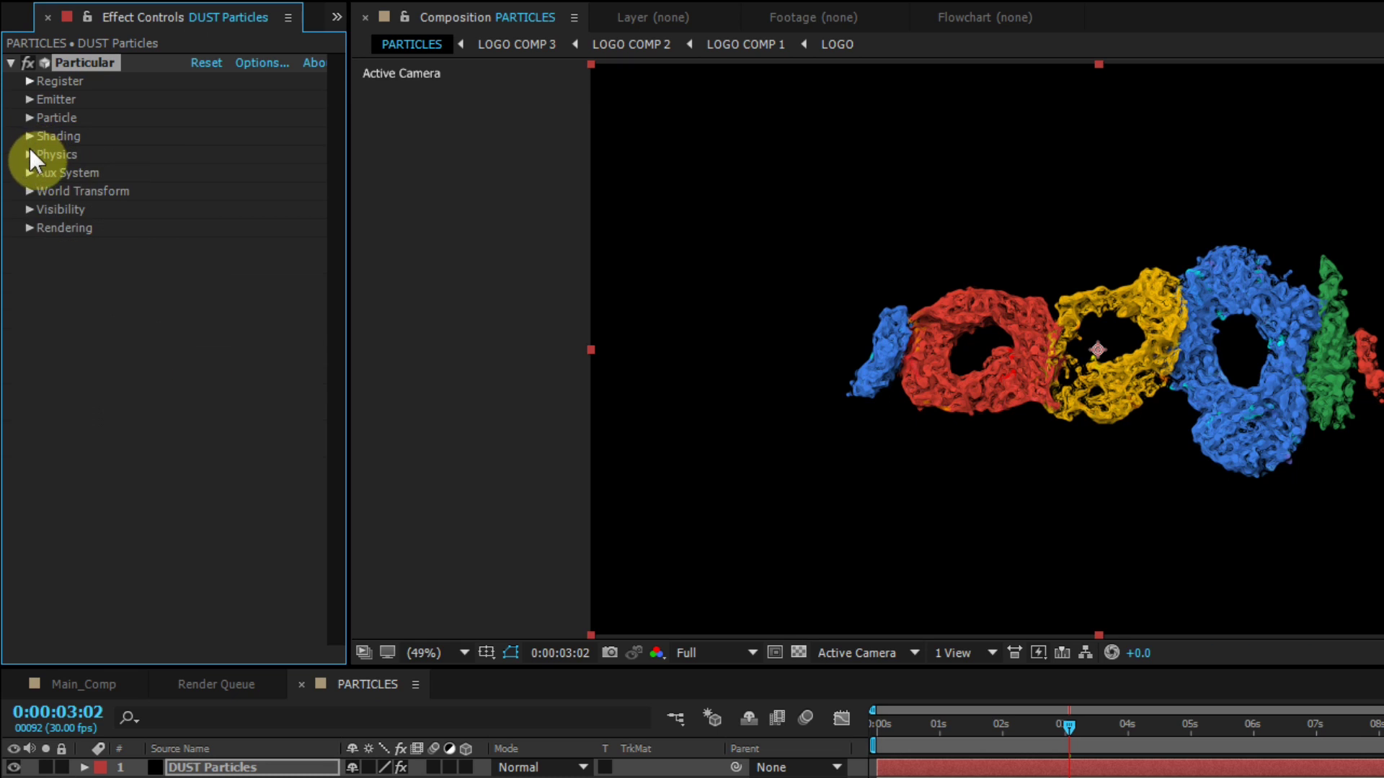
{"action": "left_click", "coordinate": [29, 154]}
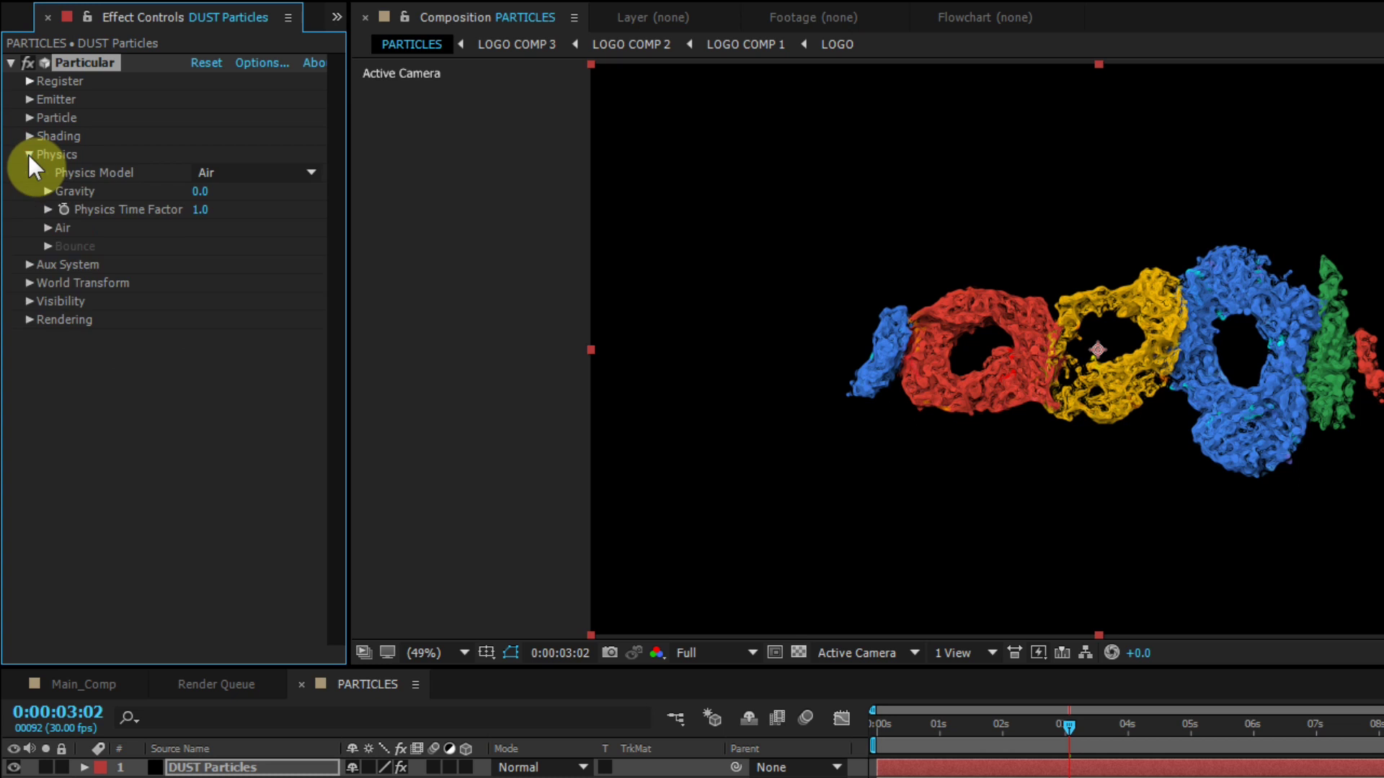
{"action": "left_click", "coordinate": [49, 227]}
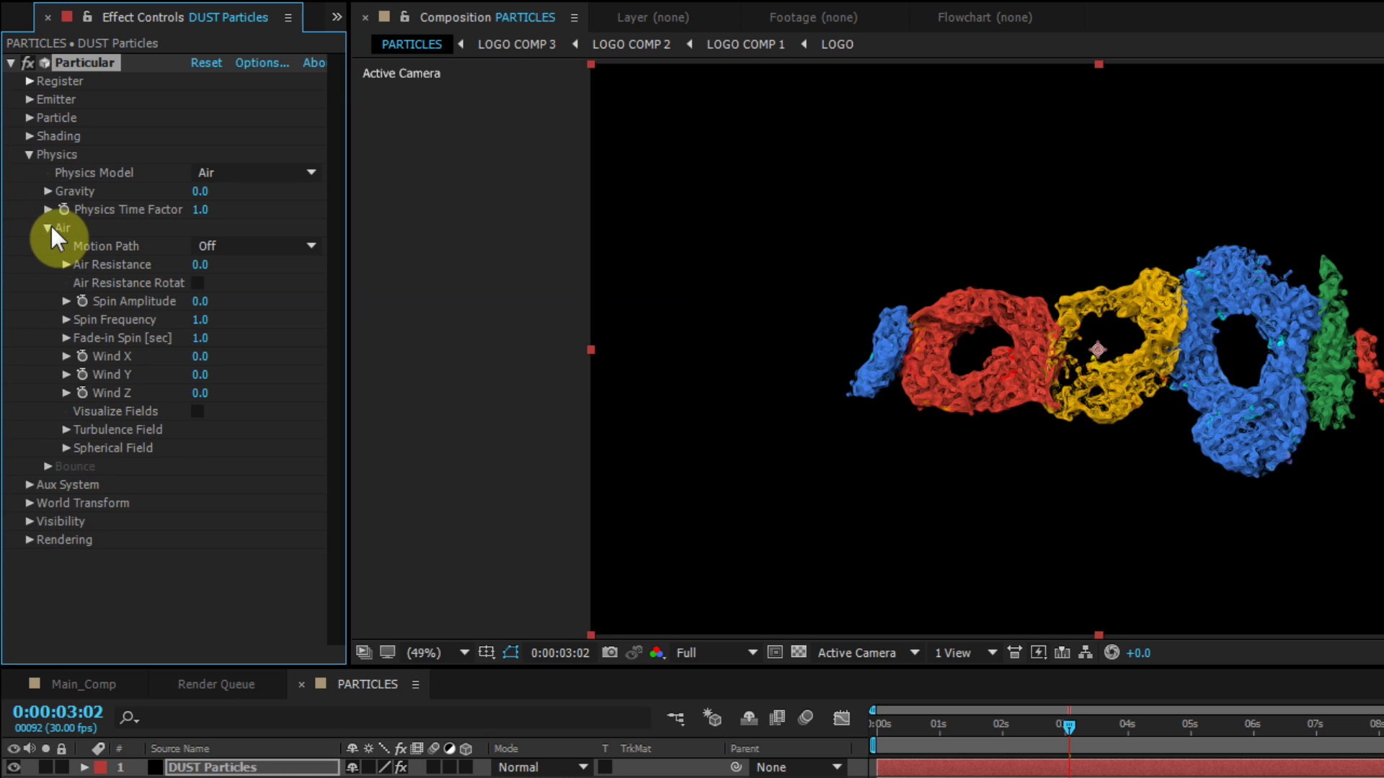
{"action": "left_click", "coordinate": [66, 429]}
{"action": "scroll", "coordinate": [72, 430], "scroll_direction": "down", "scroll_amount": 1}
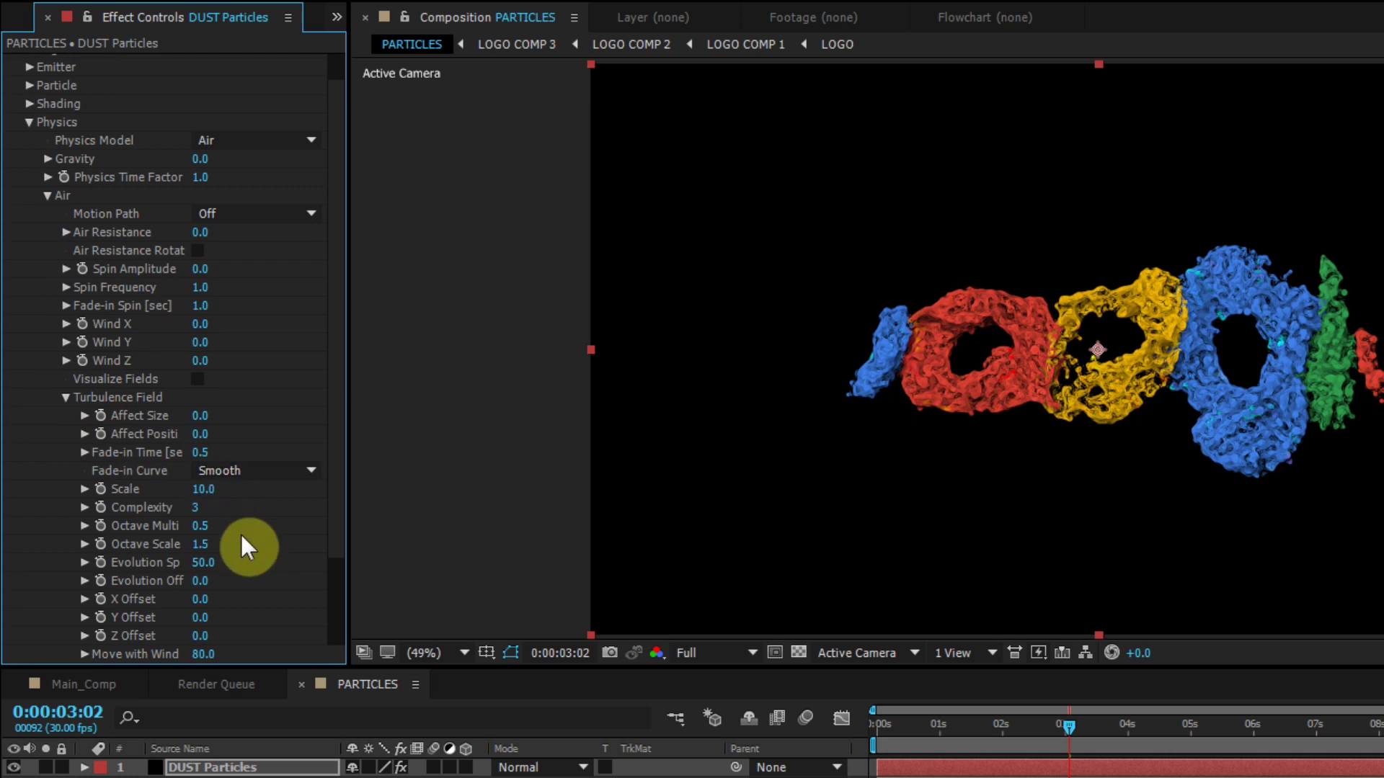
{"action": "left_click", "coordinate": [199, 434]}
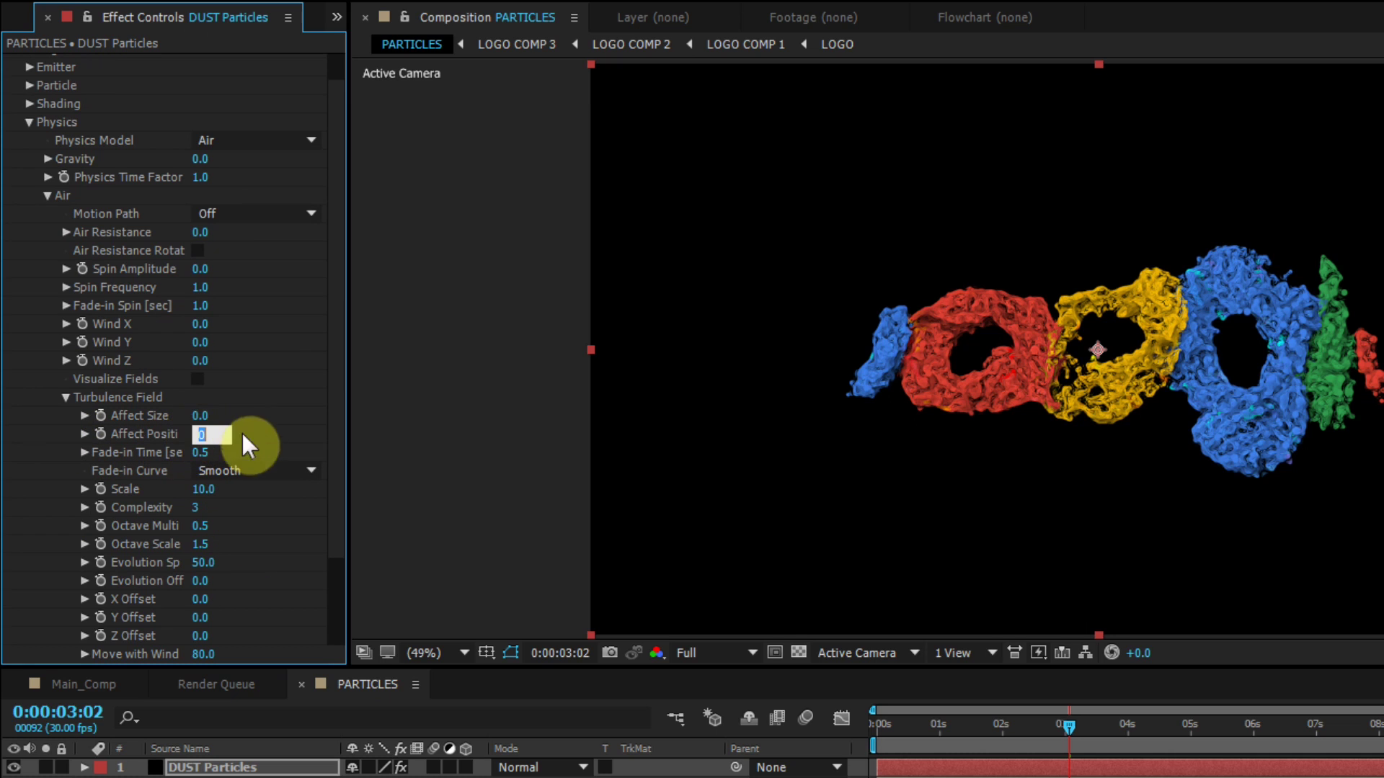
{"action": "type", "text": "1000"}
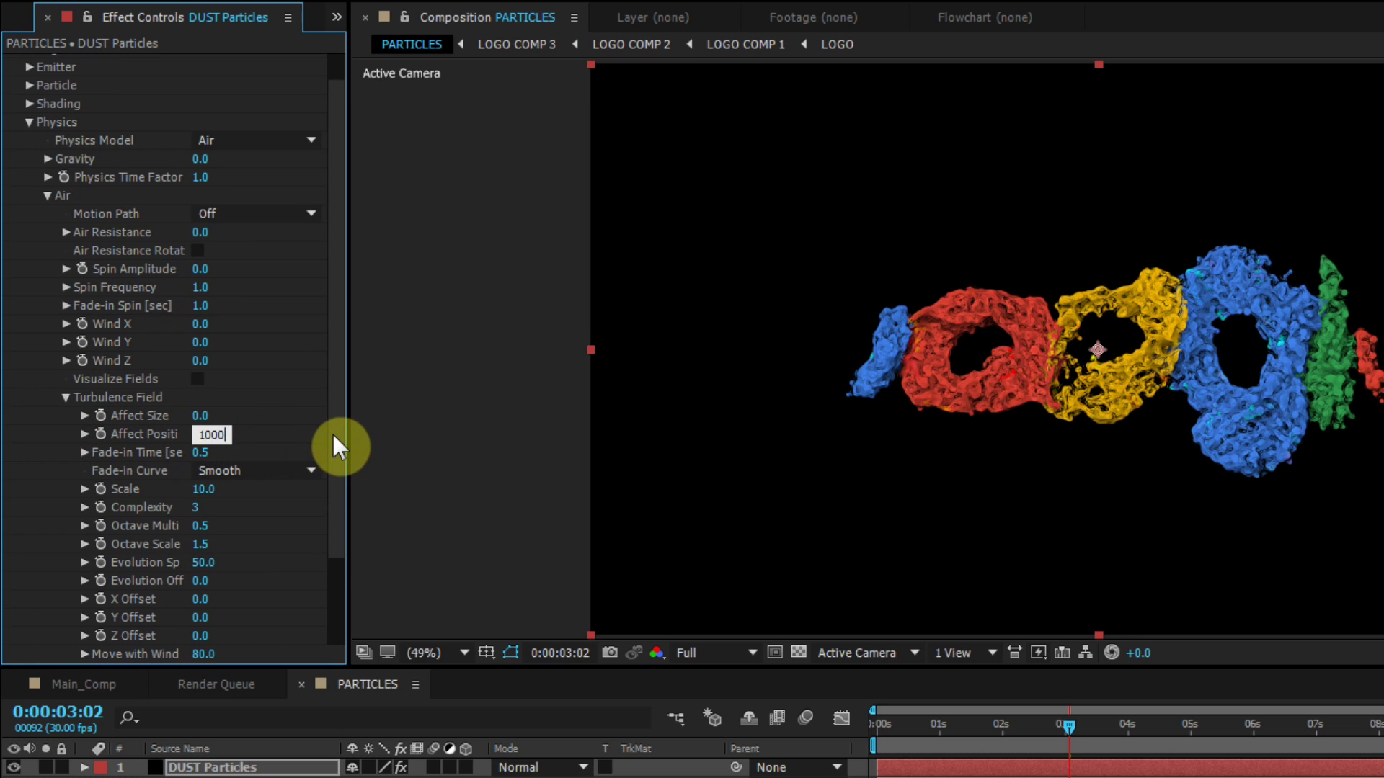
{"action": "key", "text": "Return"}
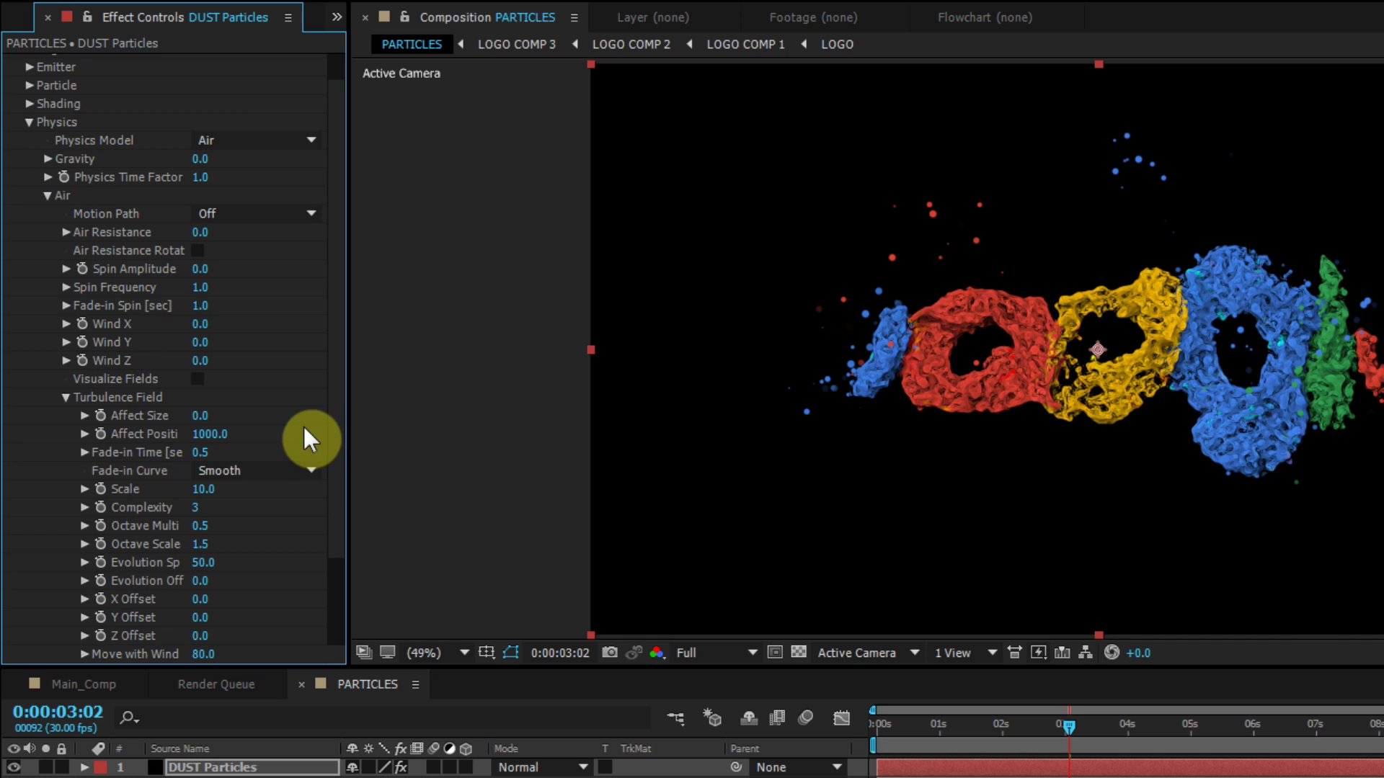
{"action": "left_click", "coordinate": [66, 398]}
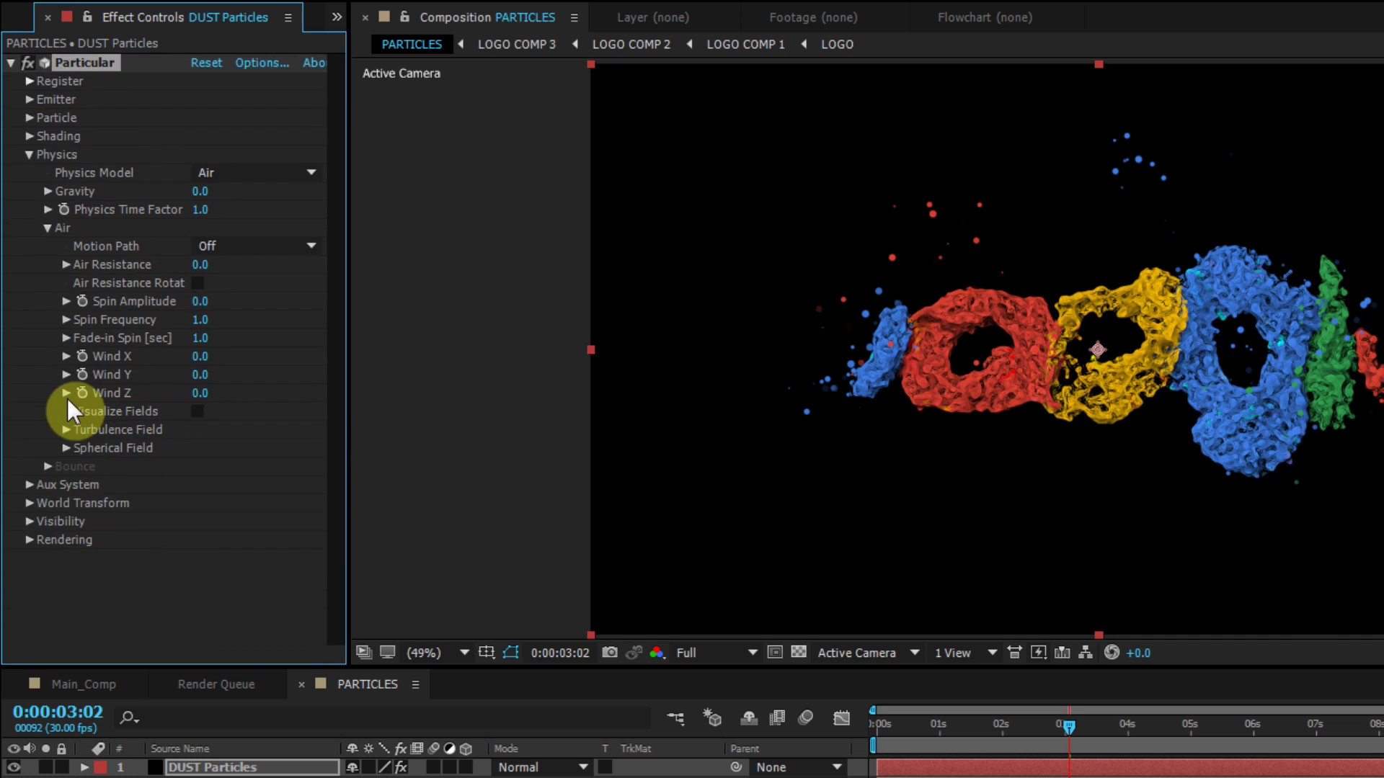
{"action": "left_click", "coordinate": [48, 229]}
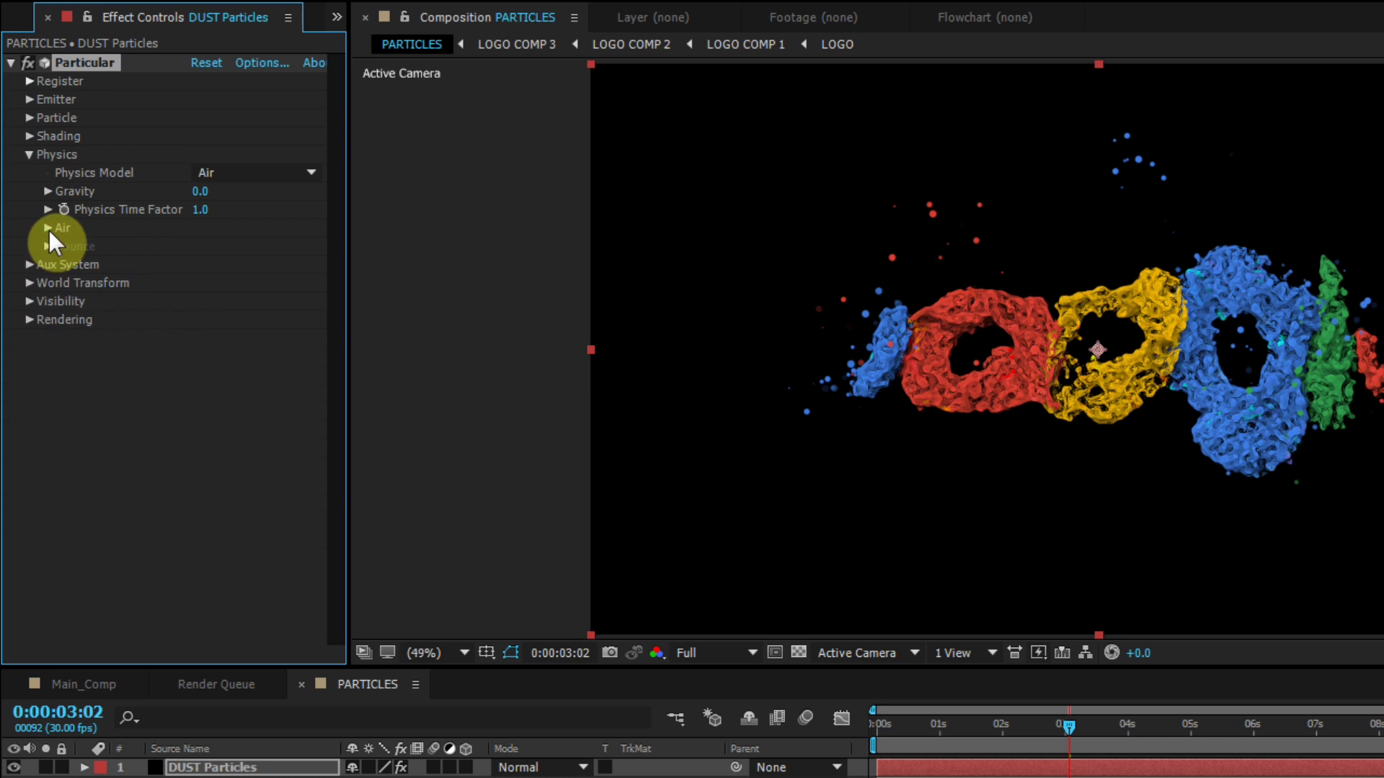
{"action": "left_click", "coordinate": [31, 155]}
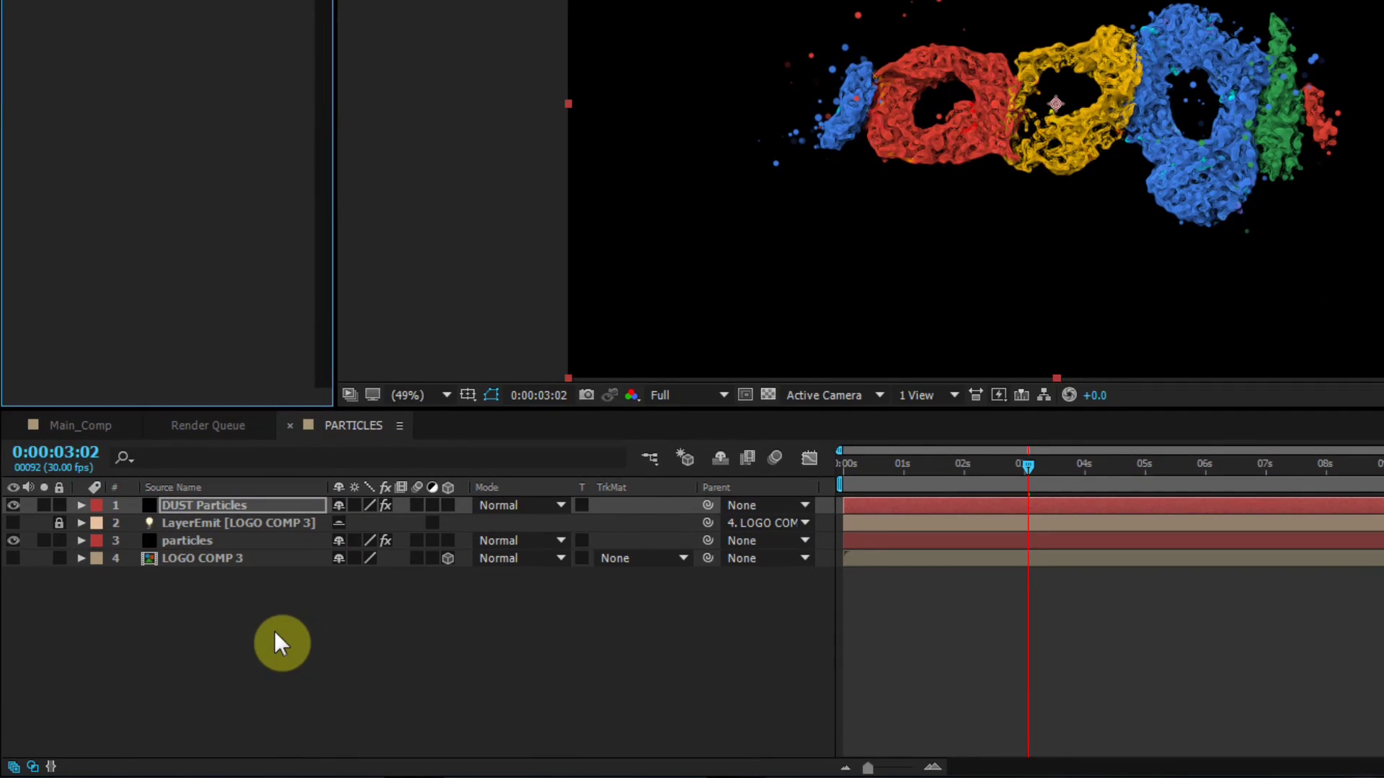
Step: Add a new adjustment layer above the DUST Particles layer in the PARTICLES composition
{"action": "left_click", "coordinate": [276, 633]}
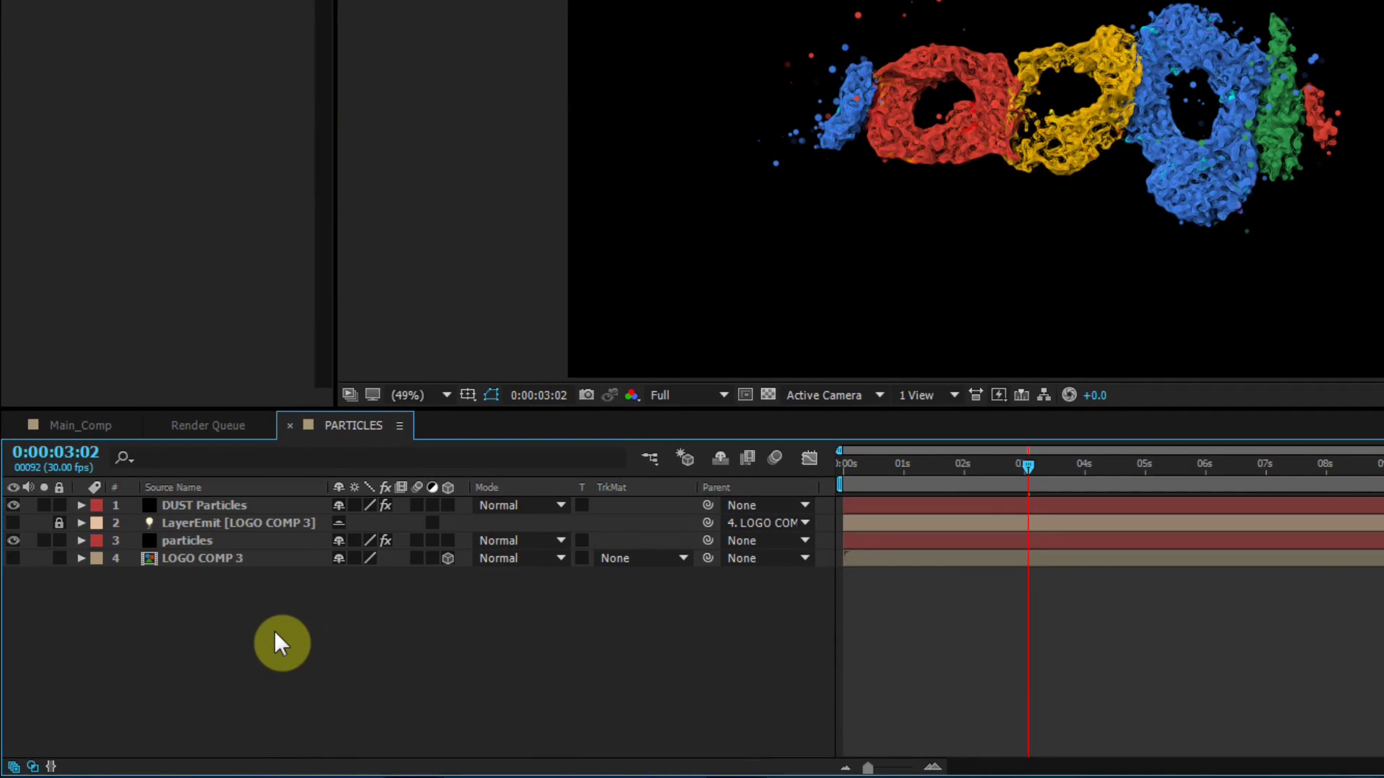
{"action": "right_click", "coordinate": [274, 630]}
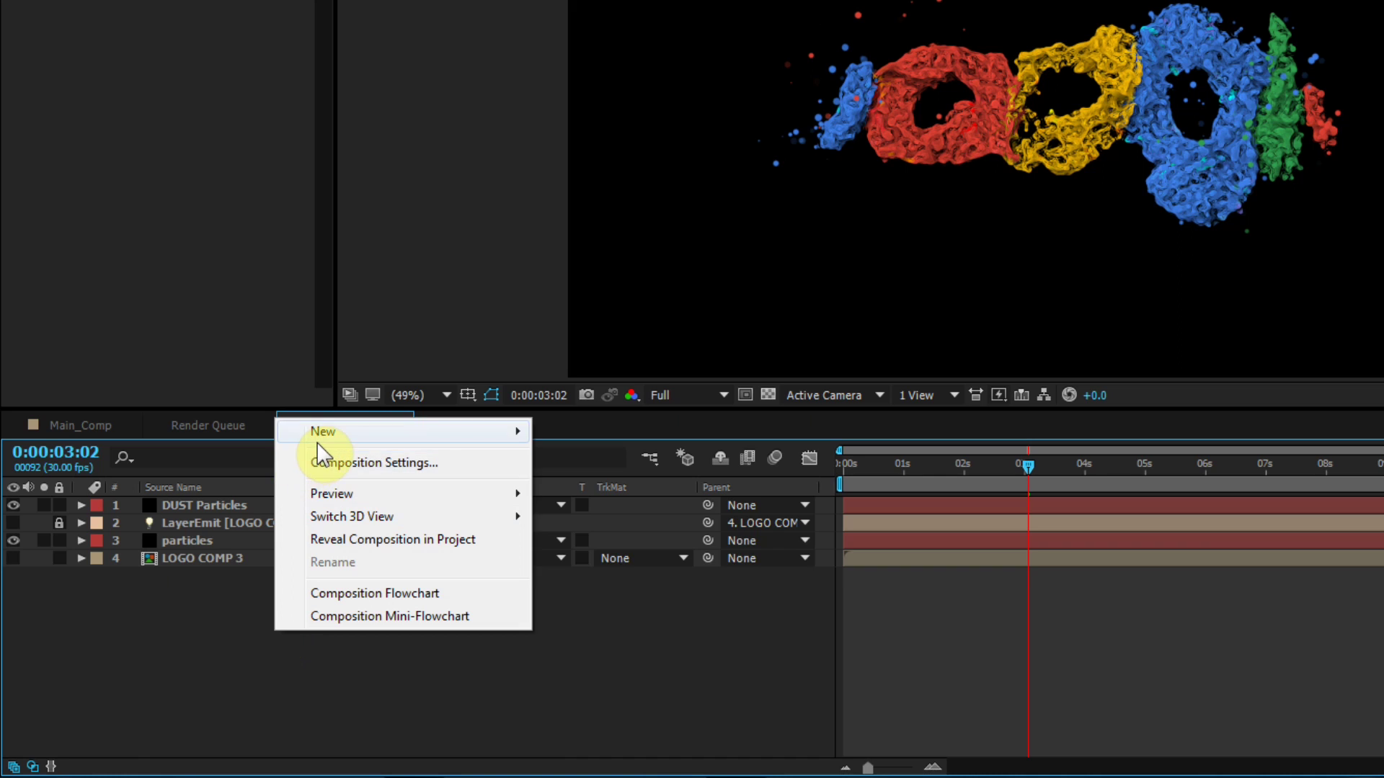
{"action": "mouse_move", "coordinate": [326, 443]}
{"action": "left_click", "coordinate": [608, 601]}
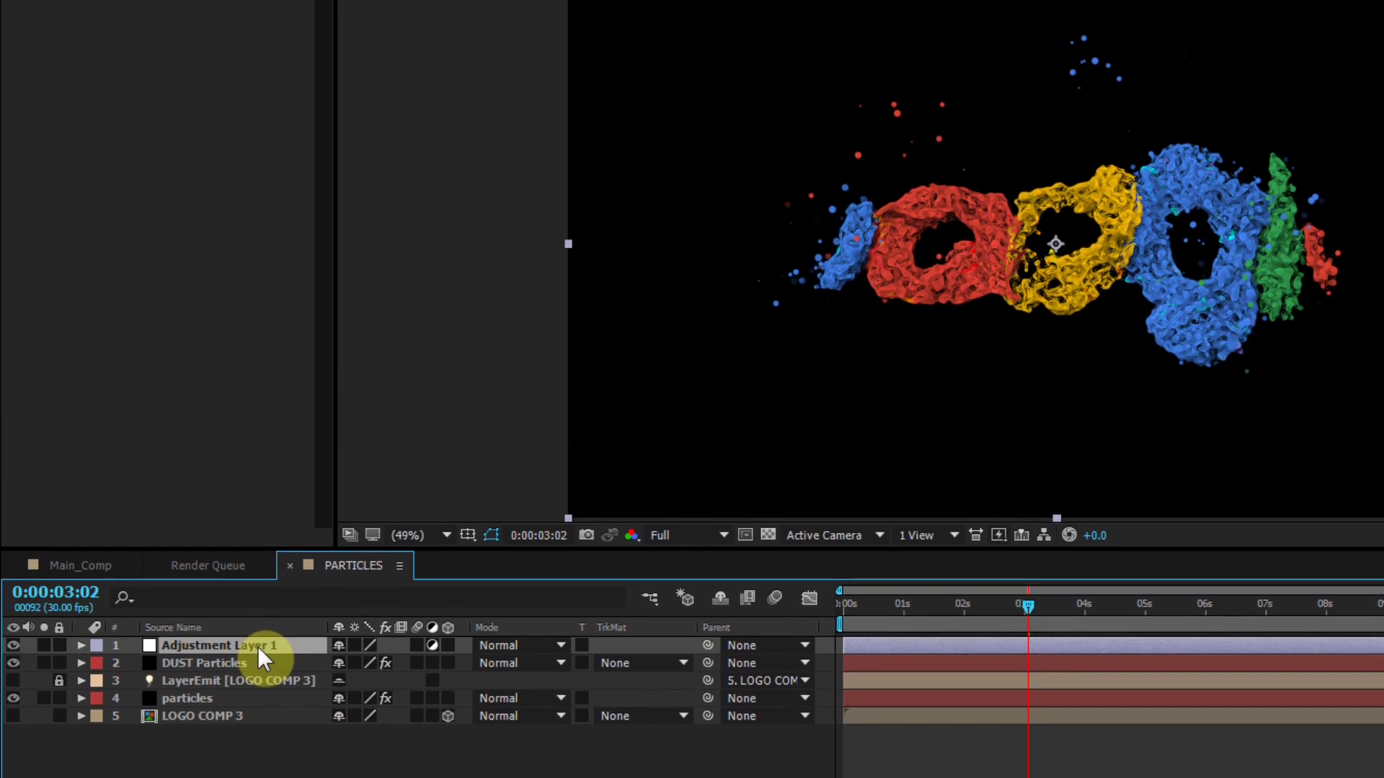
Step: Apply a Curves effect to the adjustment layer and shape its RGB curve into a gentle S for more contrast
{"action": "left_click", "coordinate": [179, 33]}
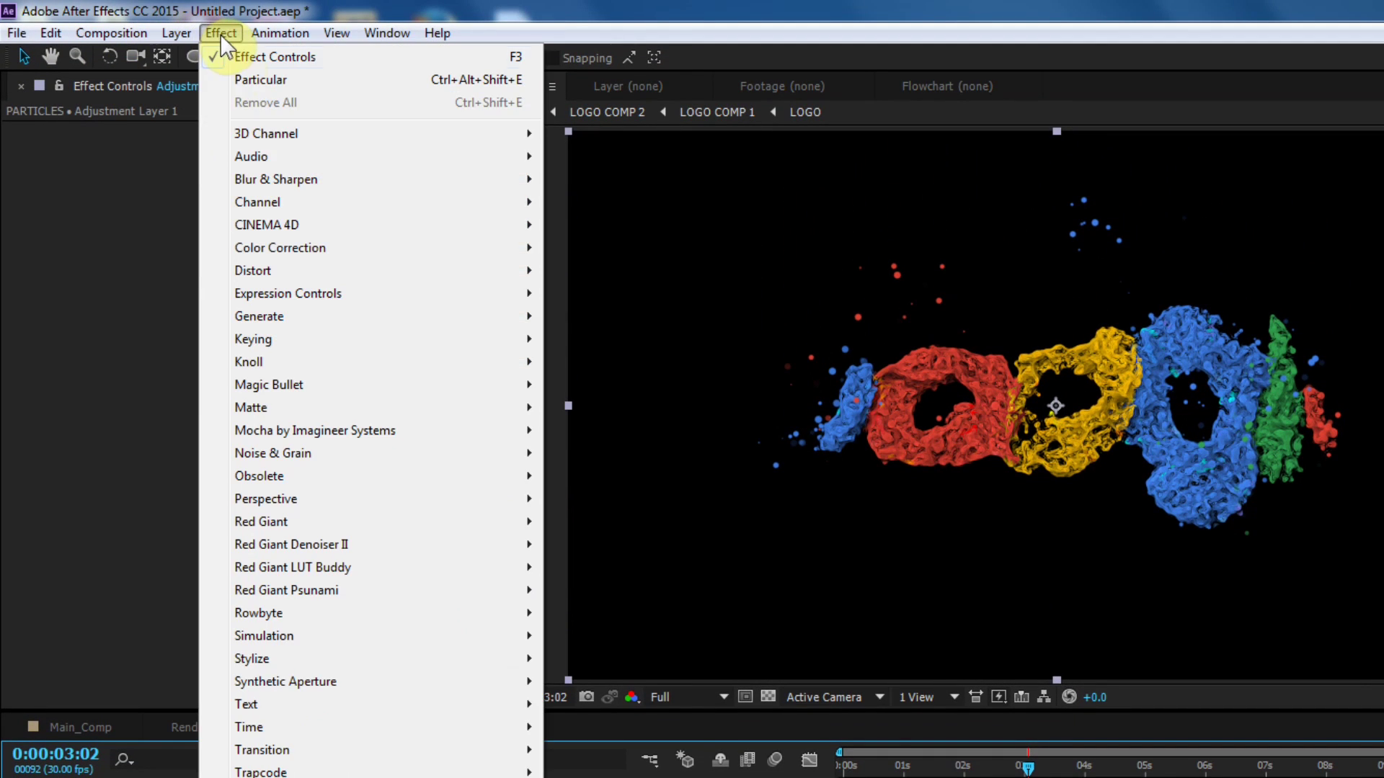
{"action": "mouse_move", "coordinate": [271, 251]}
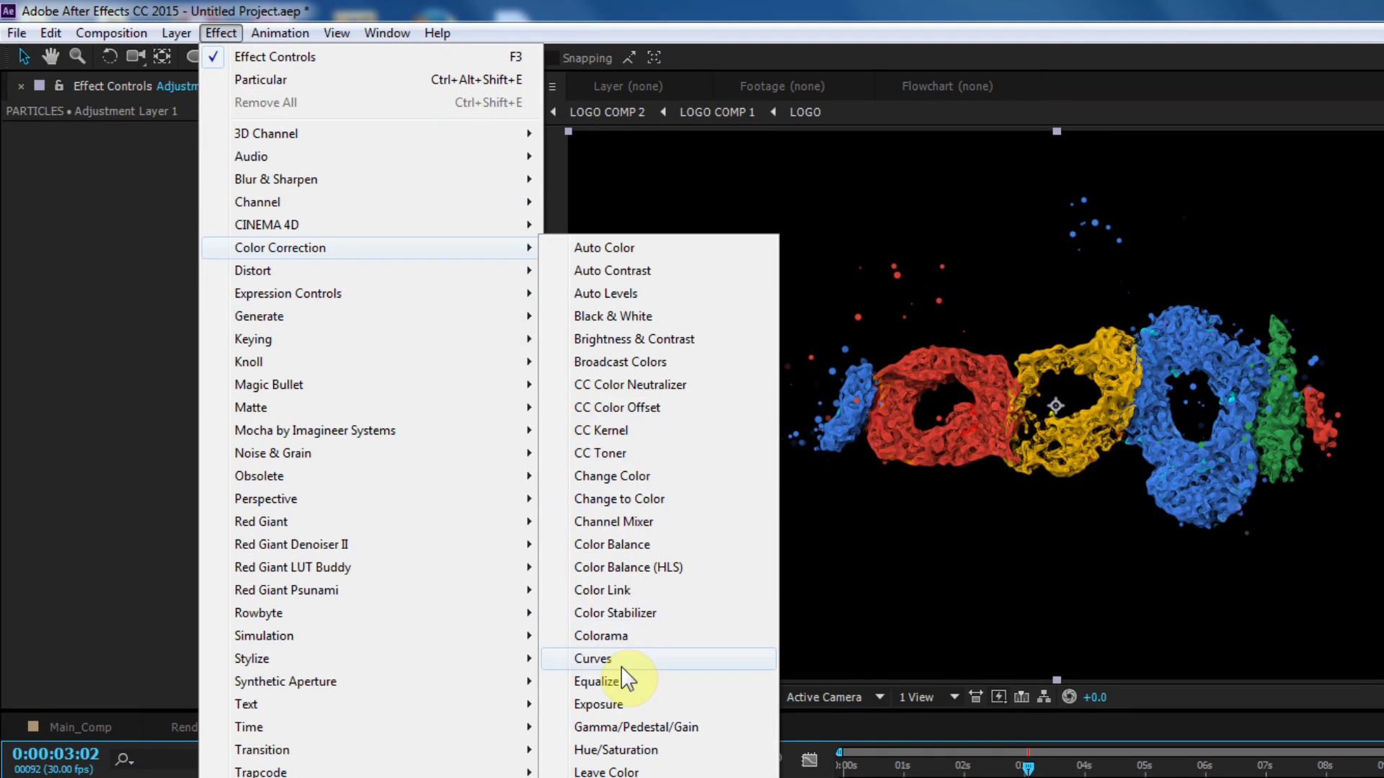
{"action": "left_click", "coordinate": [621, 666]}
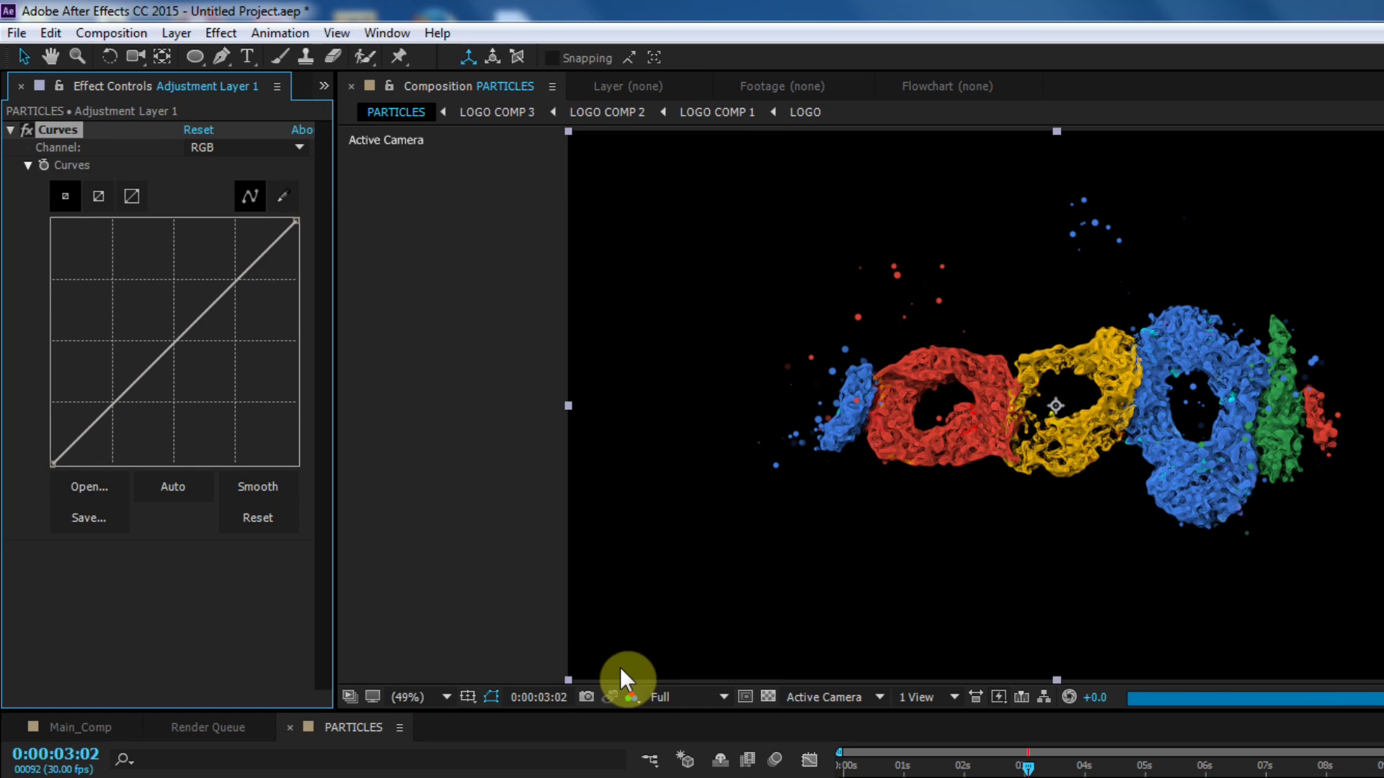
{"action": "mouse_move", "coordinate": [247, 270]}
{"action": "left_mouse_down"}
{"action": "mouse_move", "coordinate": [241, 288]}
{"action": "mouse_move", "coordinate": [227, 269]}
{"action": "left_mouse_up"}
{"action": "left_click_drag", "start_coordinate": [130, 377], "coordinate": [128, 400]}
{"action": "left_click", "coordinate": [796, 349]}
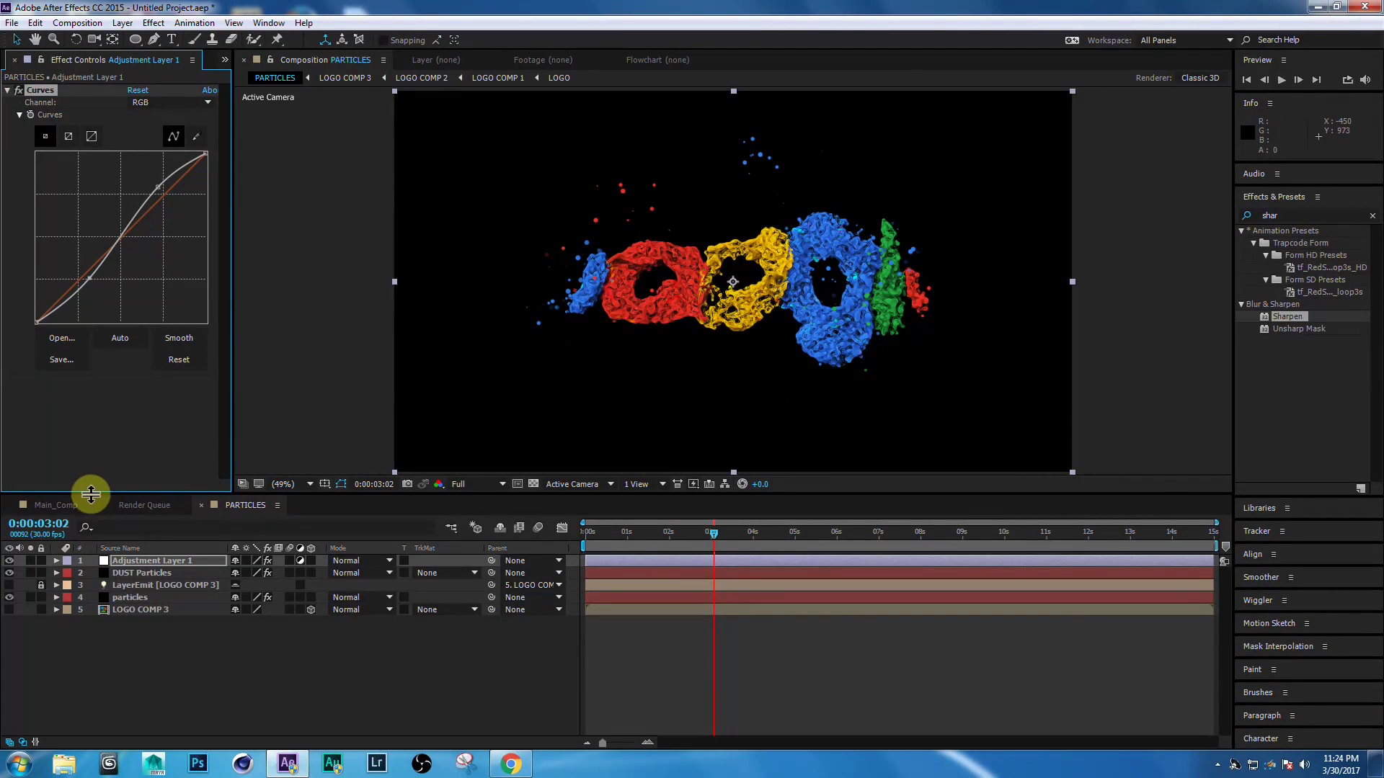
Step: In Main_Comp, hide the LOGO COMP 3 layer and add the PARTICLES composition above it
{"action": "left_click", "coordinate": [63, 507]}
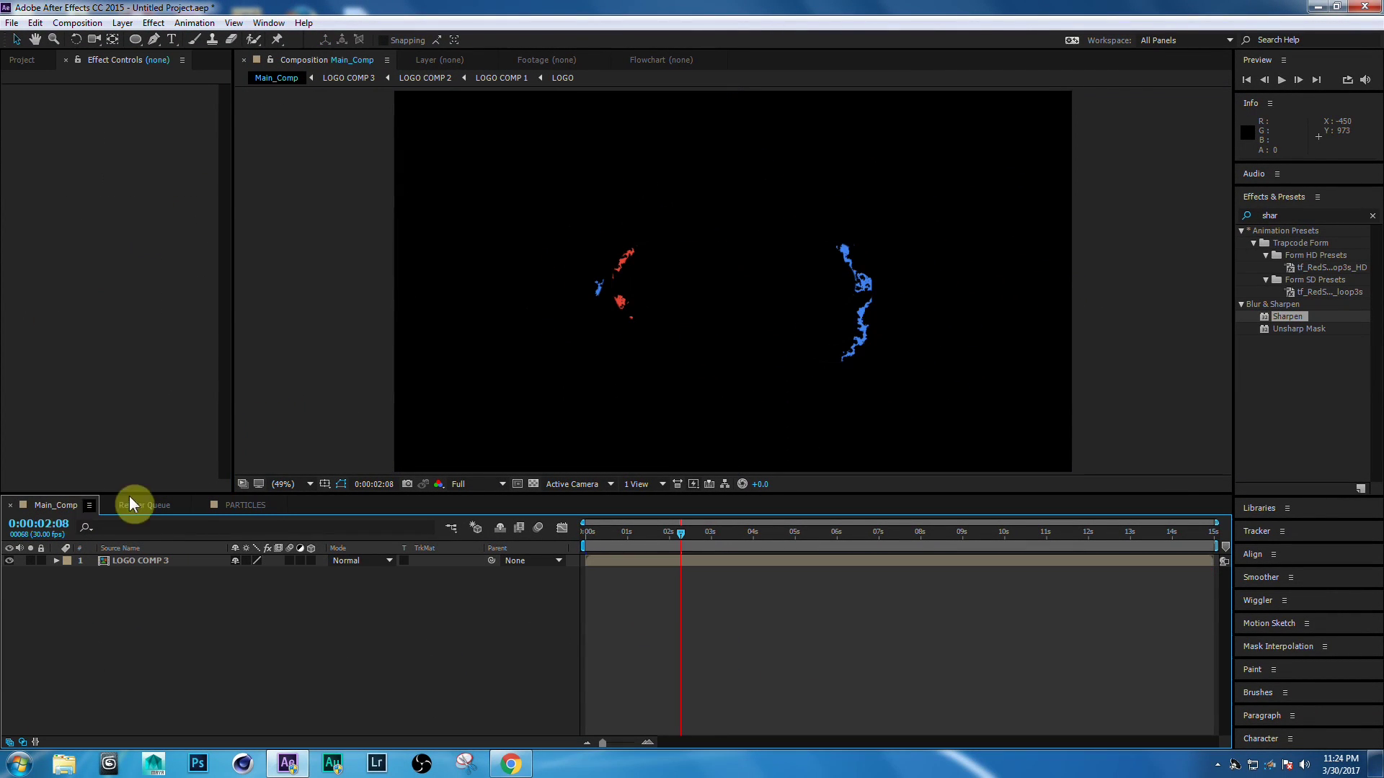
{"action": "left_click", "coordinate": [152, 562]}
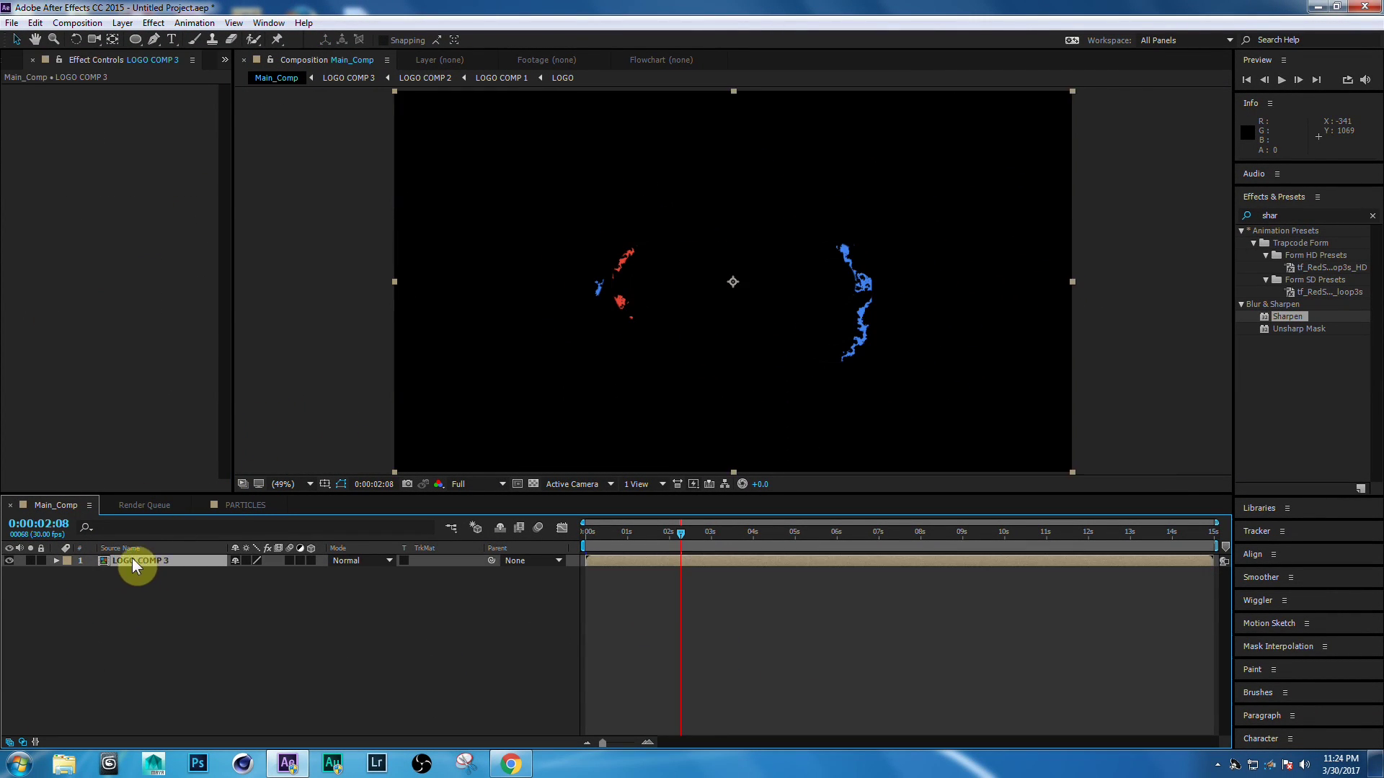
{"action": "left_click", "coordinate": [9, 561]}
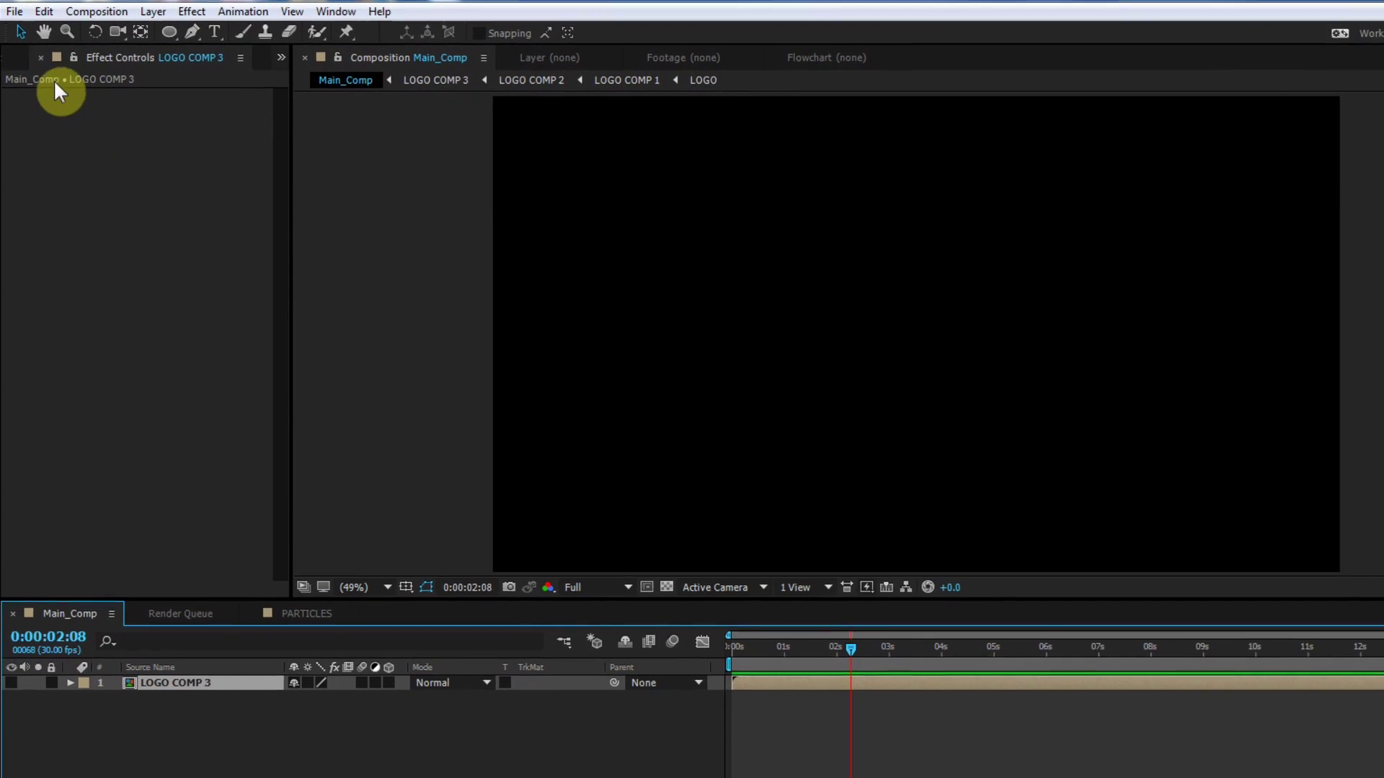
{"action": "left_click", "coordinate": [10, 58]}
{"action": "left_click", "coordinate": [51, 326]}
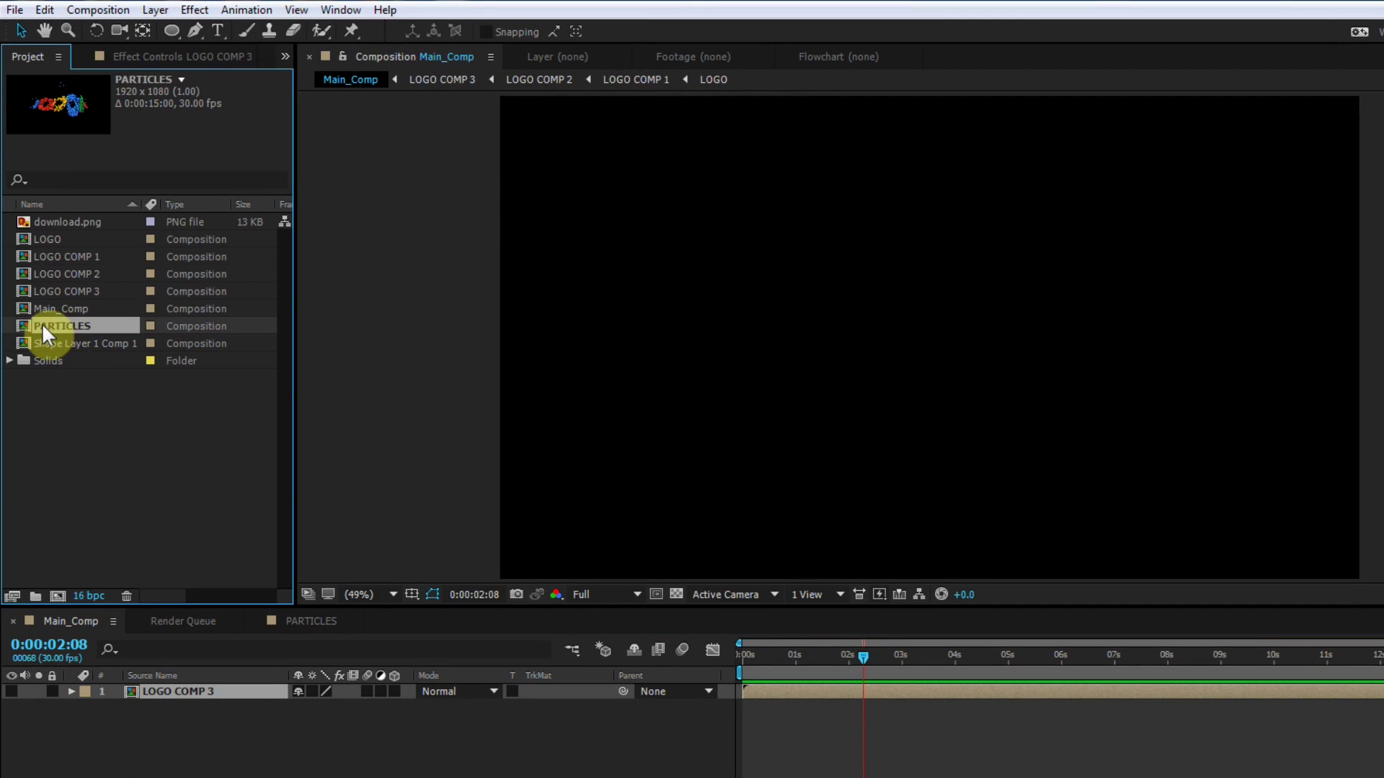
{"action": "left_click_drag", "start_coordinate": [67, 318], "coordinate": [177, 687]}
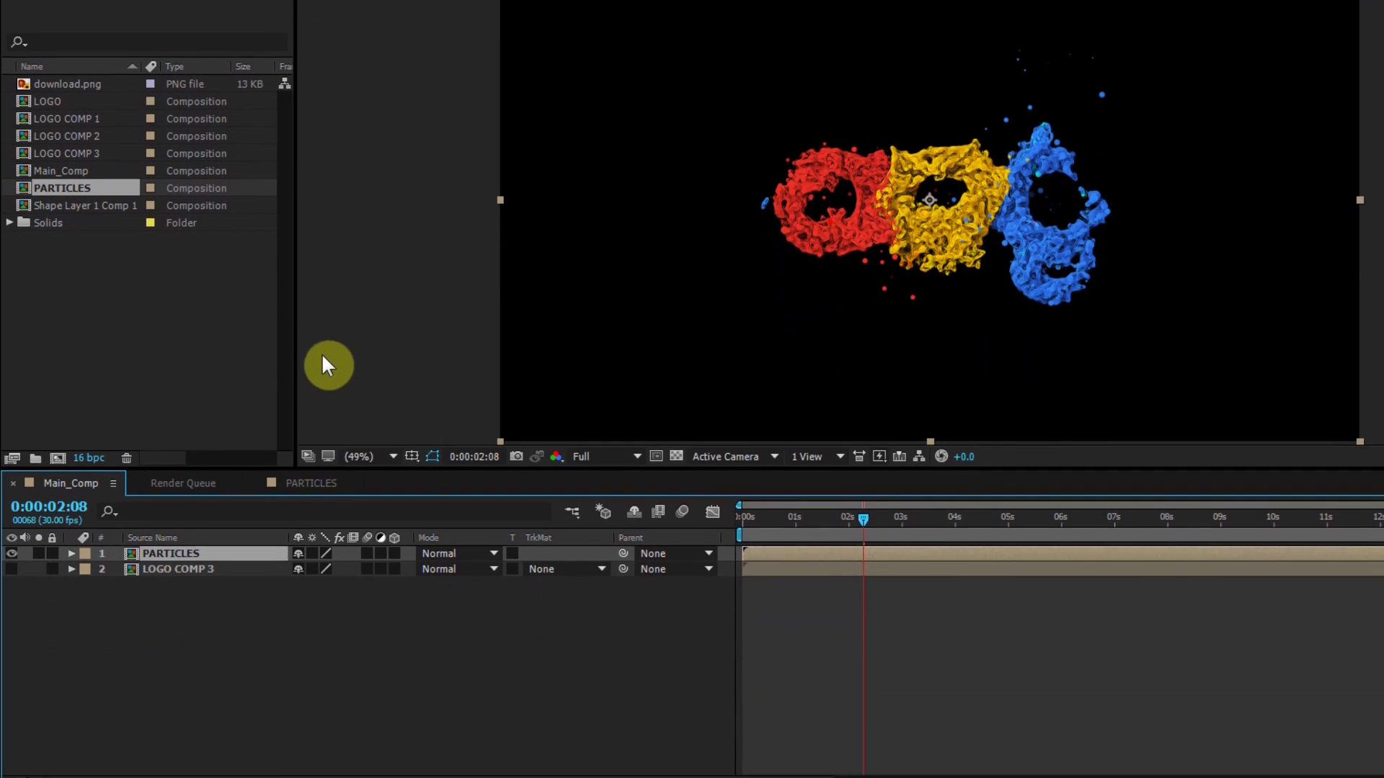
Step: Create a black 1920 x 1080 px solid named BG in Main_Comp and place it beneath all other layers
{"action": "right_click", "coordinate": [193, 642]}
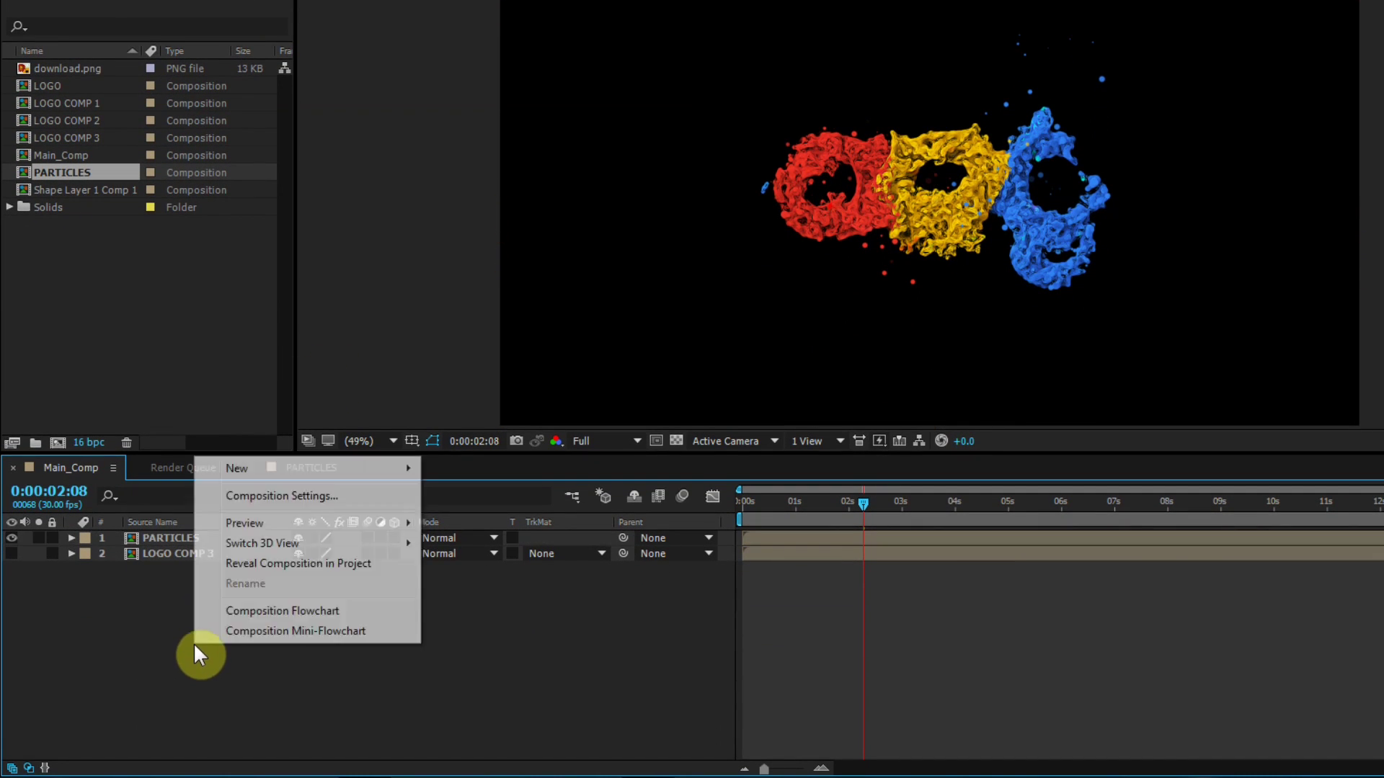
{"action": "mouse_move", "coordinate": [265, 468]}
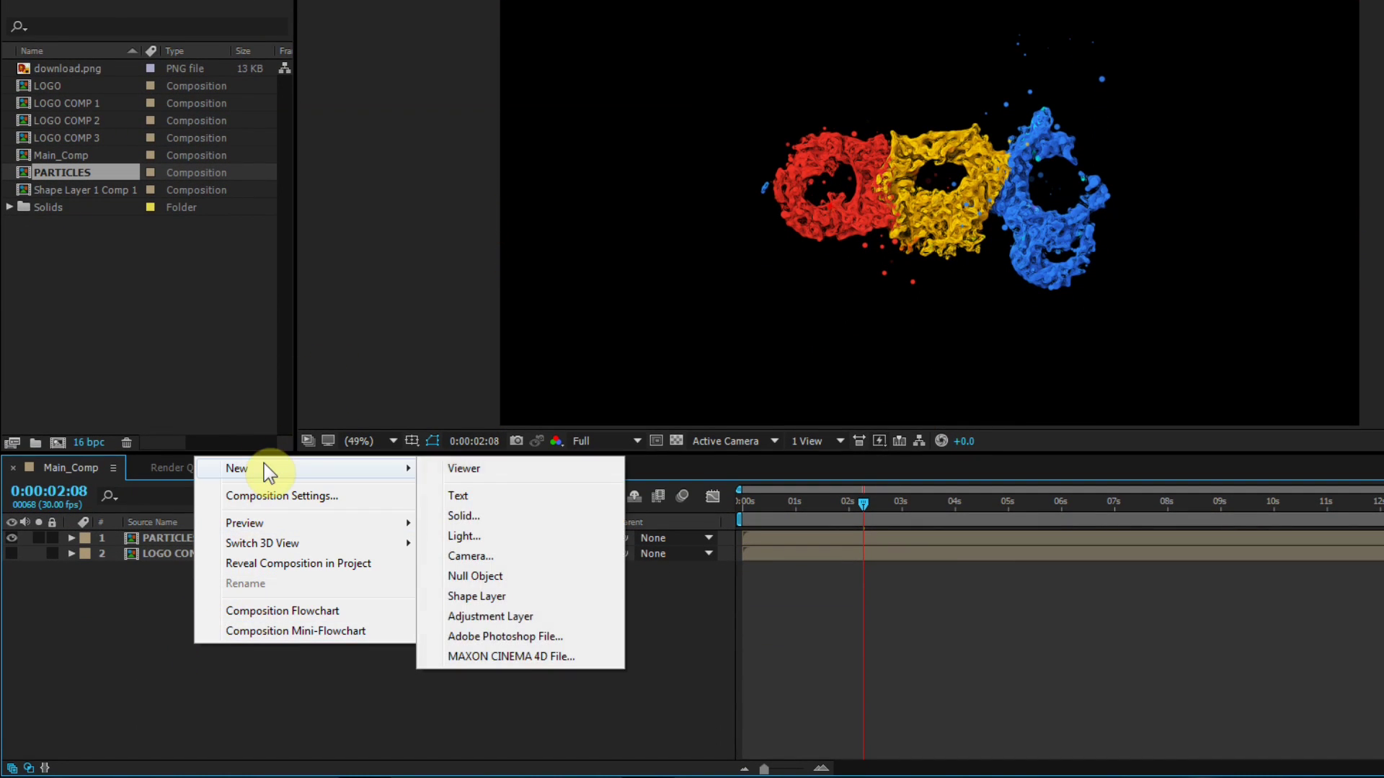
{"action": "left_click", "coordinate": [494, 514]}
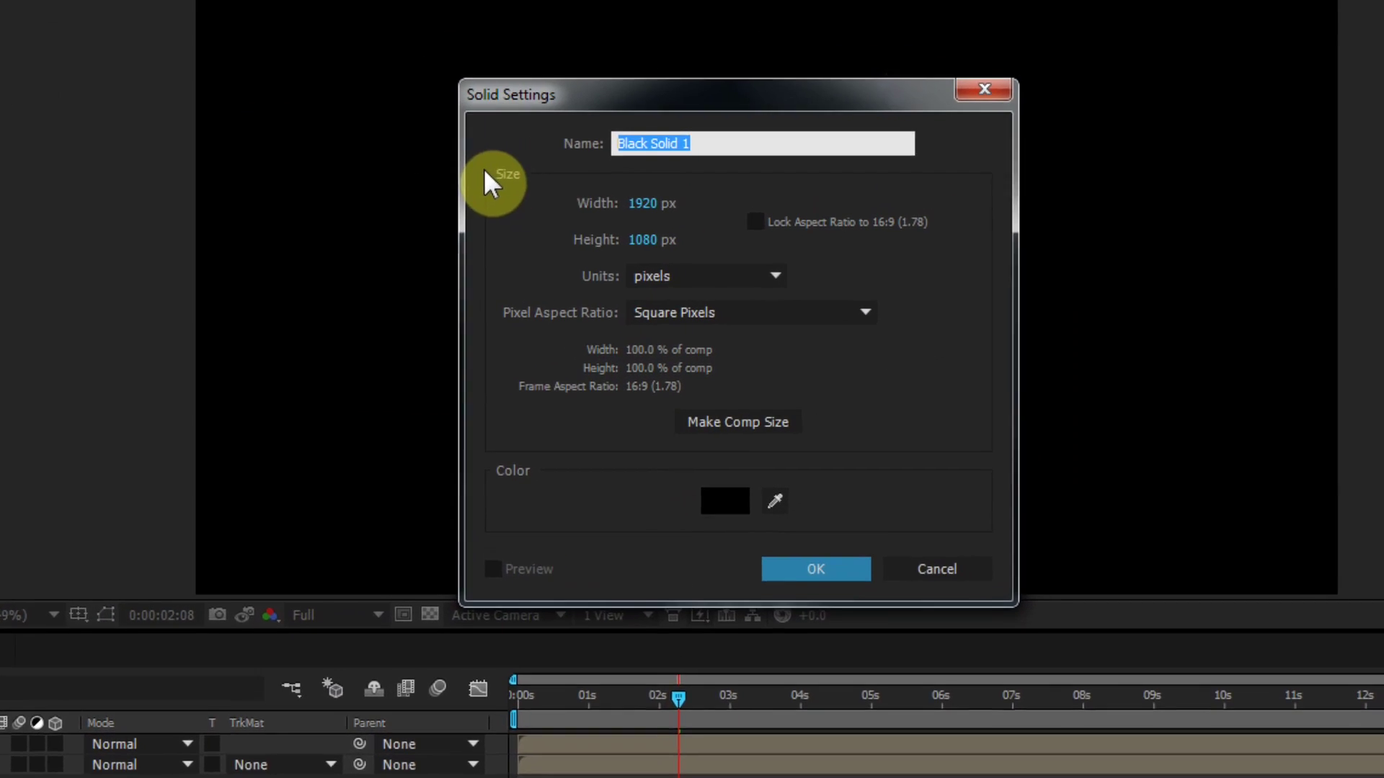
{"action": "type", "text": "B"}
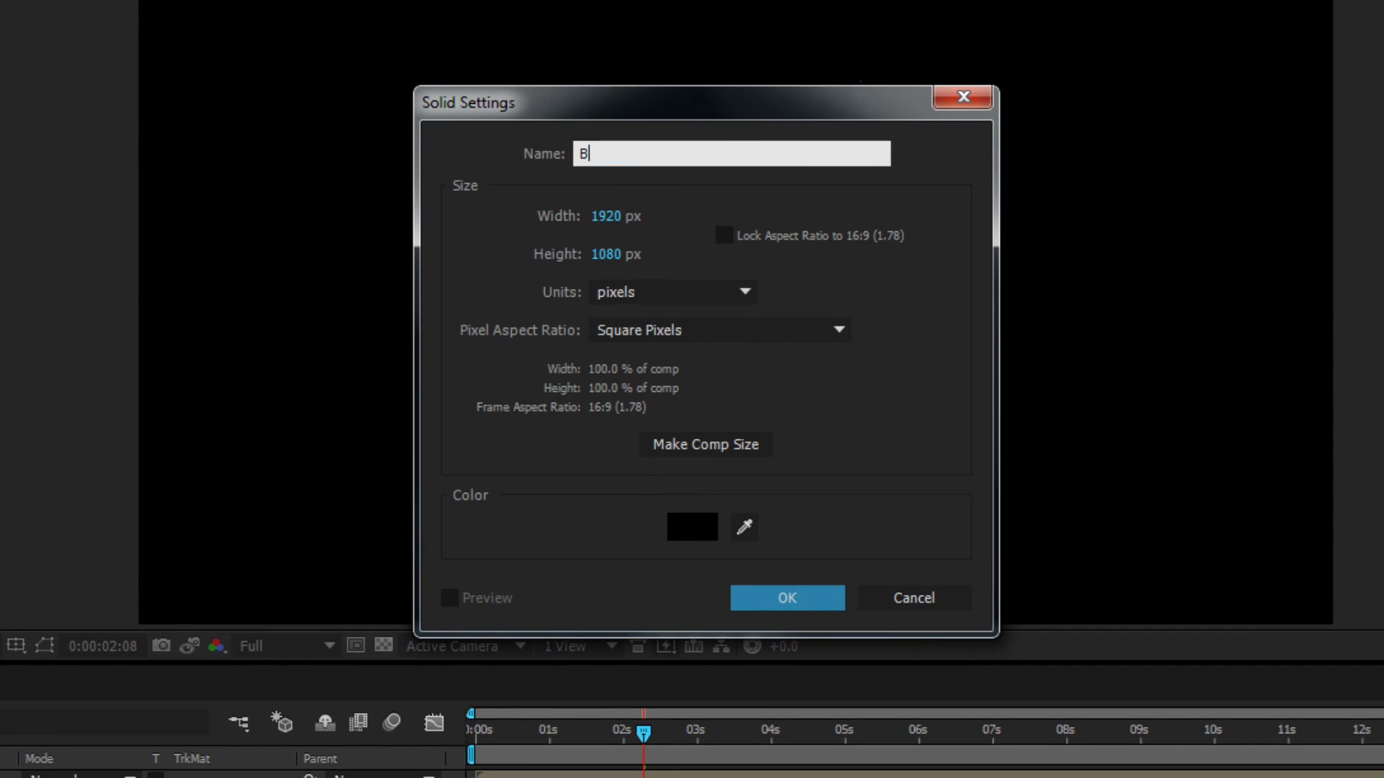
{"action": "type", "text": "G"}
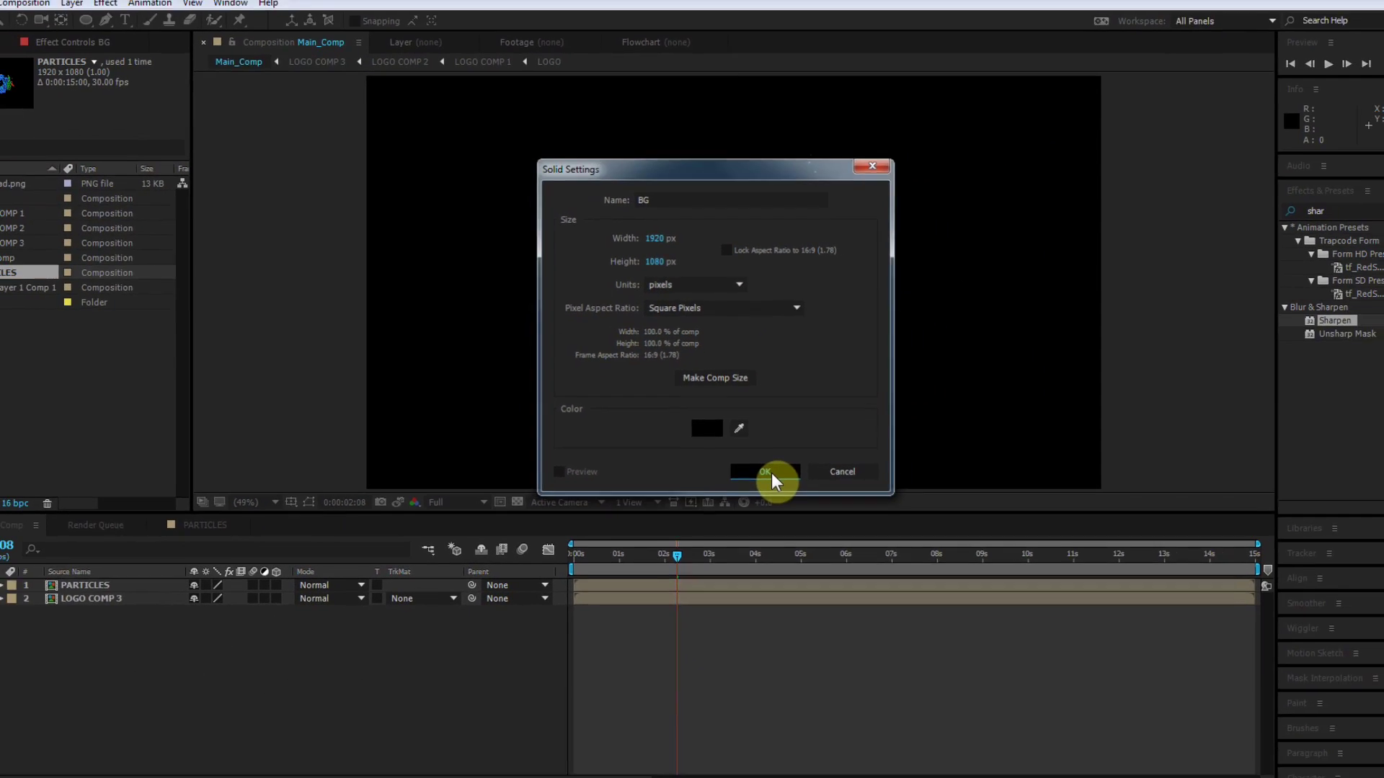
{"action": "left_click", "coordinate": [793, 599]}
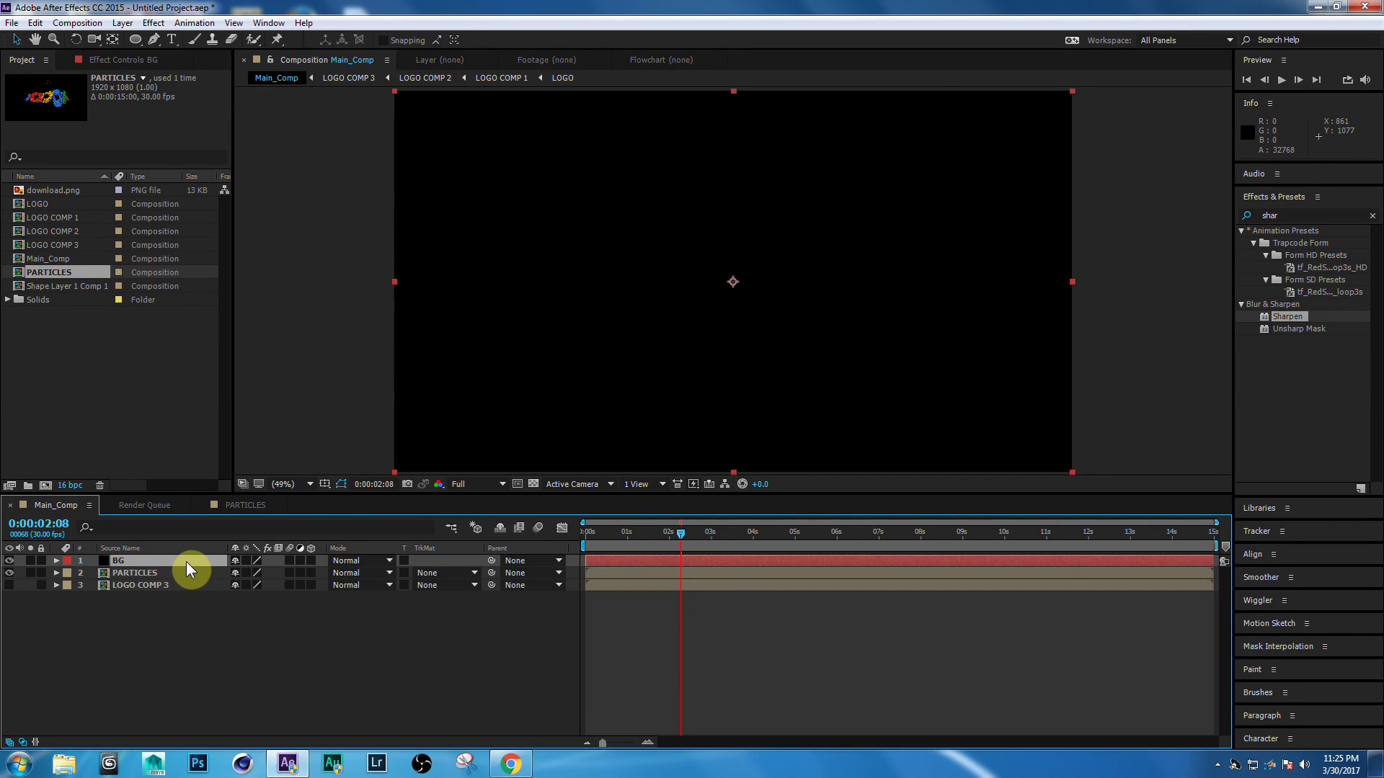
{"action": "left_click_drag", "start_coordinate": [187, 570], "coordinate": [181, 618]}
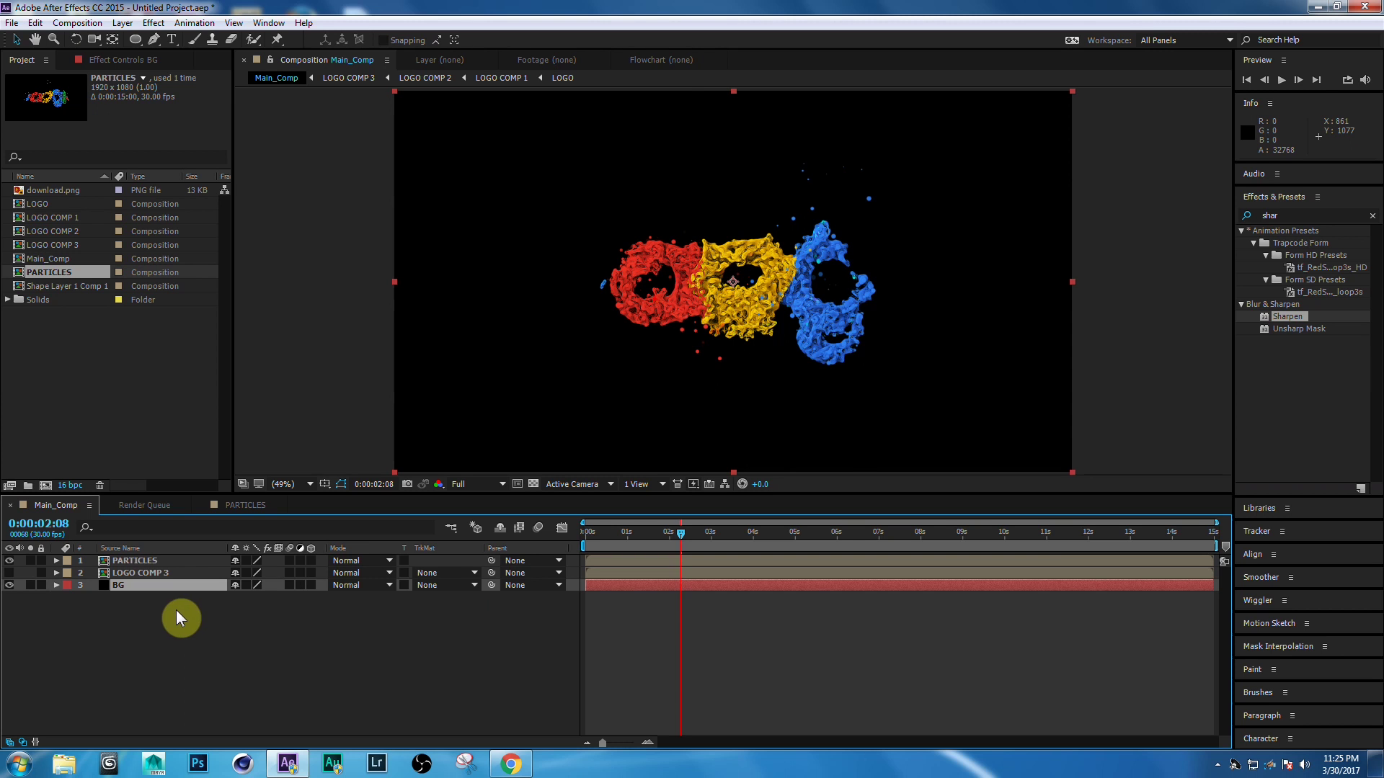
Step: Apply the Gradient Ramp effect to the BG layer and set its Ramp Shape to Radial Ramp
{"action": "left_click", "coordinate": [1270, 216]}
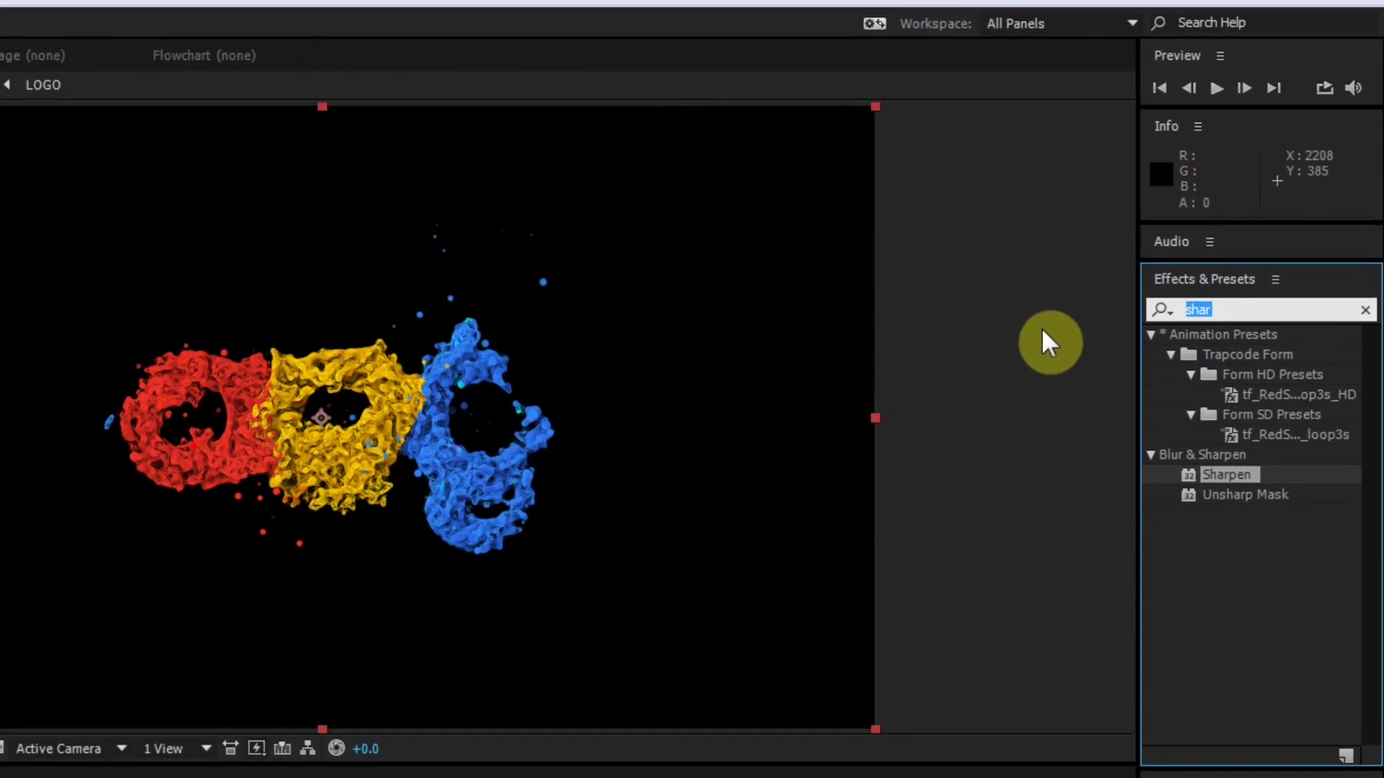
{"action": "type", "text": "ramp"}
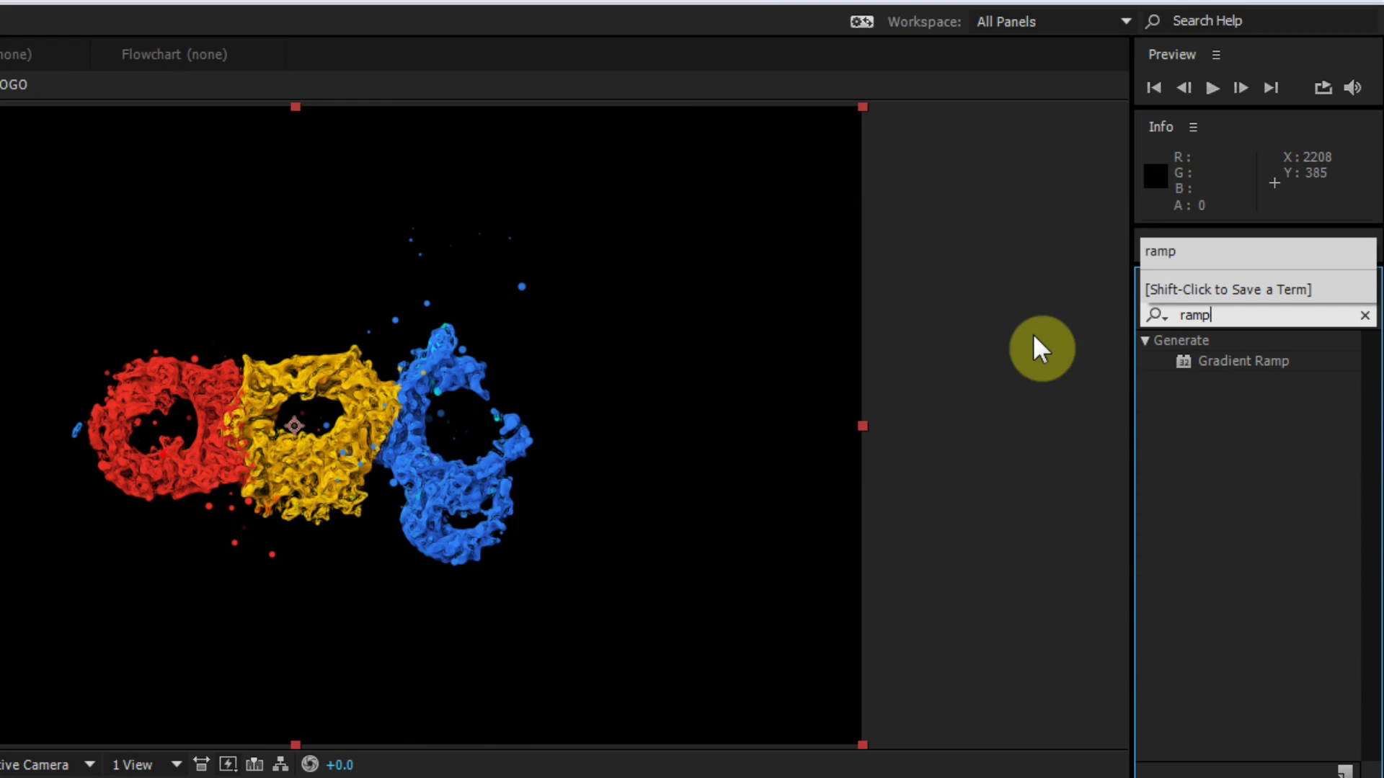
{"action": "left_click_drag", "start_coordinate": [1236, 363], "coordinate": [149, 737]}
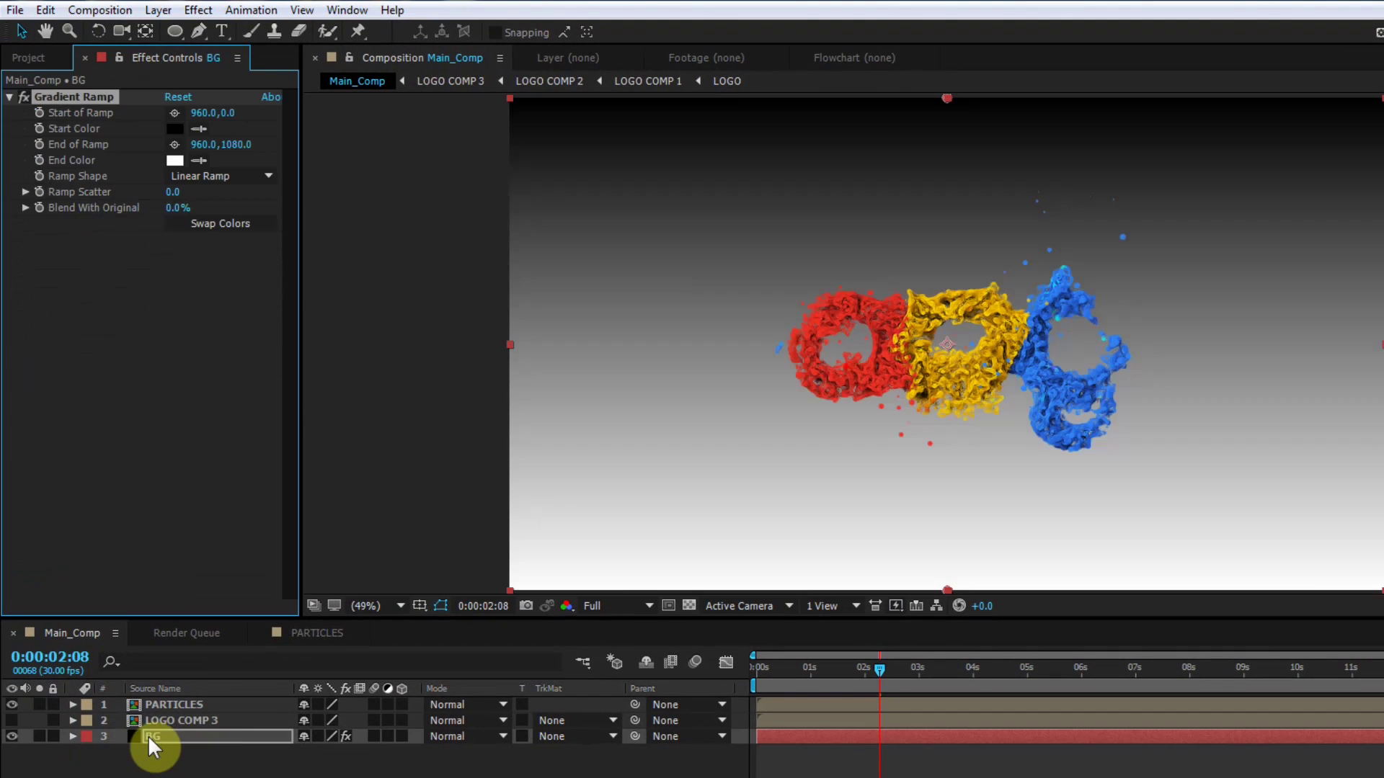
{"action": "left_click", "coordinate": [219, 175]}
{"action": "left_click", "coordinate": [222, 215]}
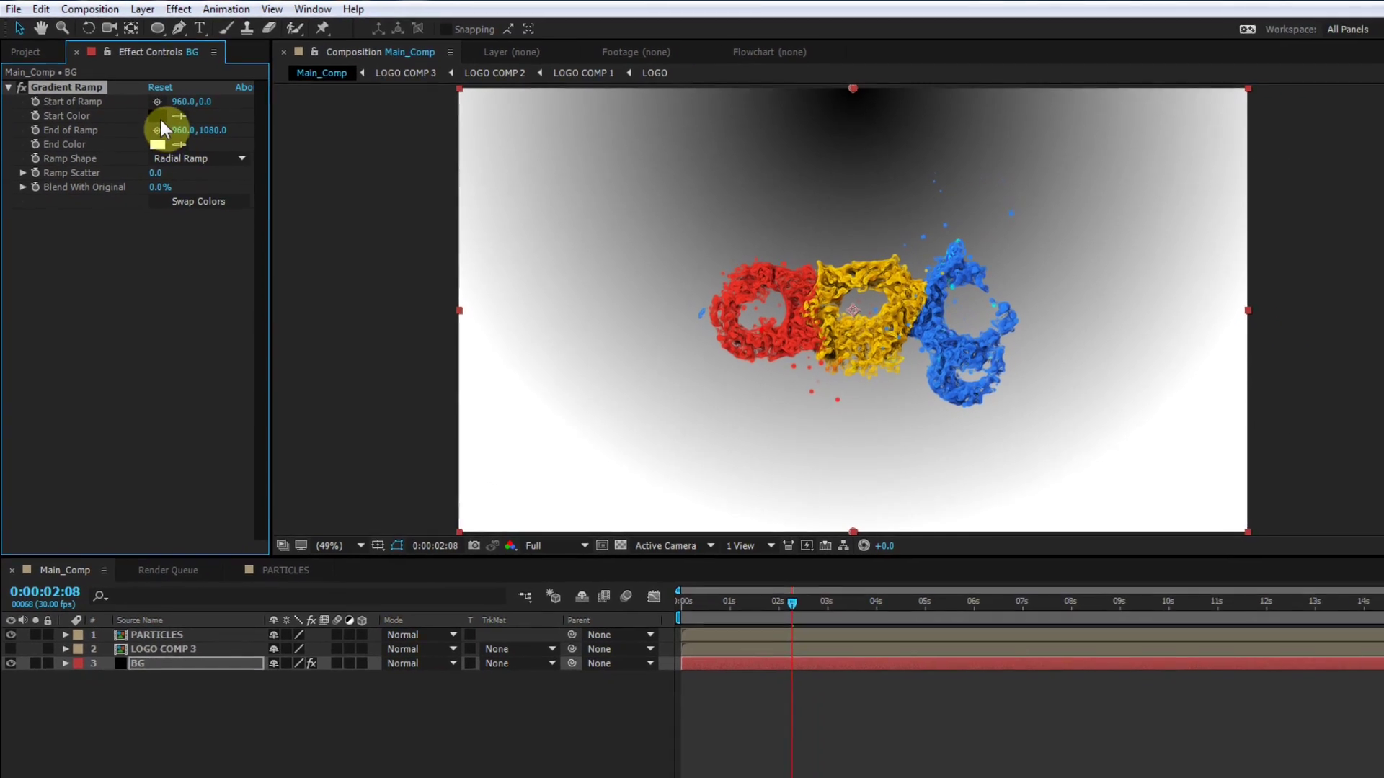
Step: Set the BG ramp's start color to white (FFFFFF) and its end color to light grey
{"action": "left_click", "coordinate": [174, 128]}
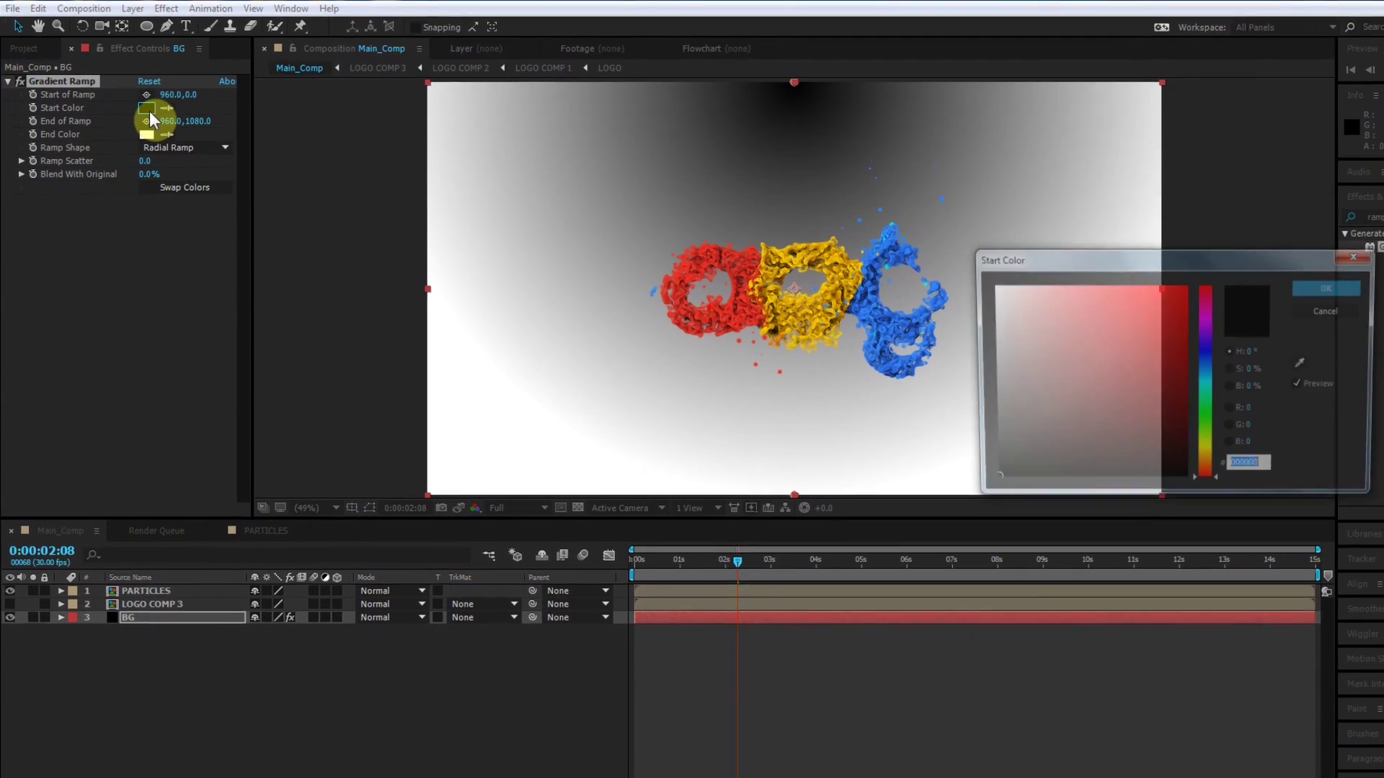
{"action": "left_click_drag", "start_coordinate": [1045, 343], "coordinate": [1180, 271]}
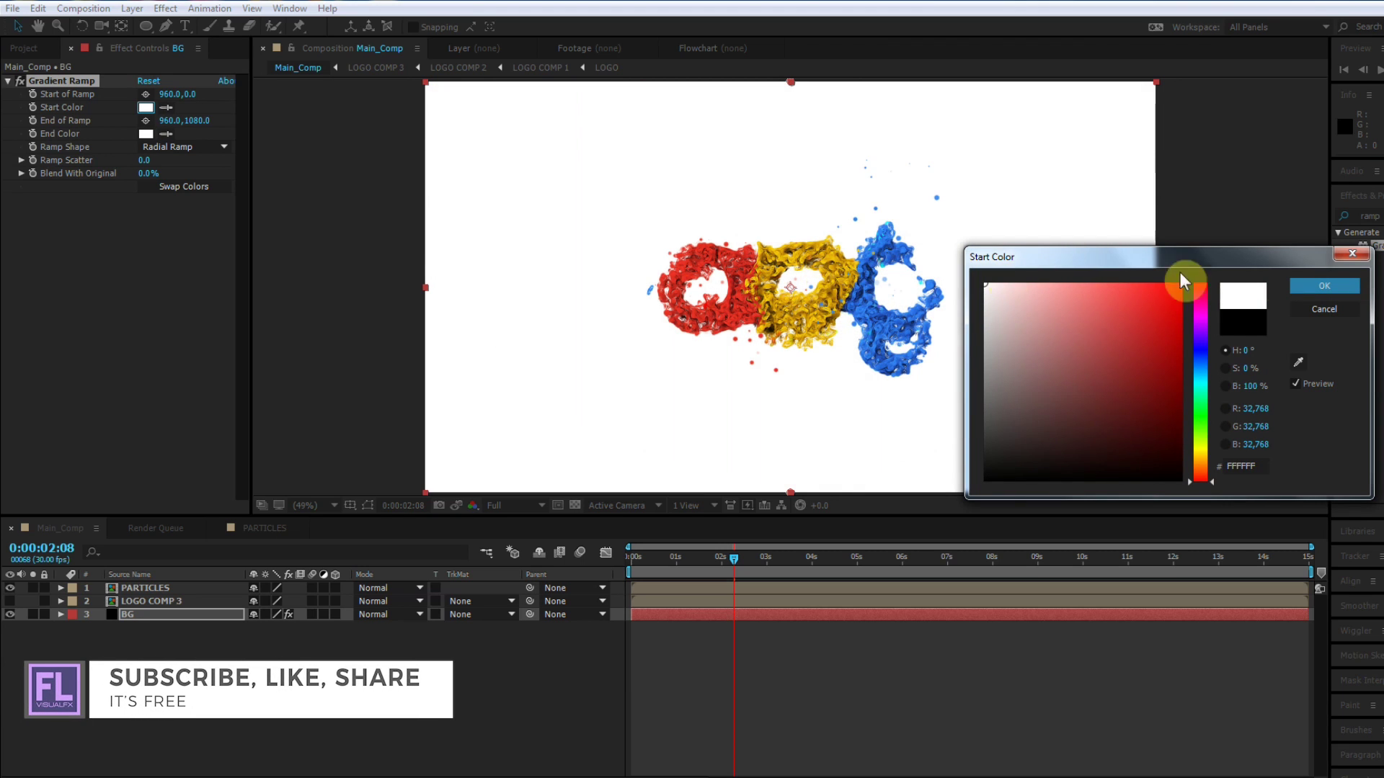
{"action": "left_click", "coordinate": [1312, 287]}
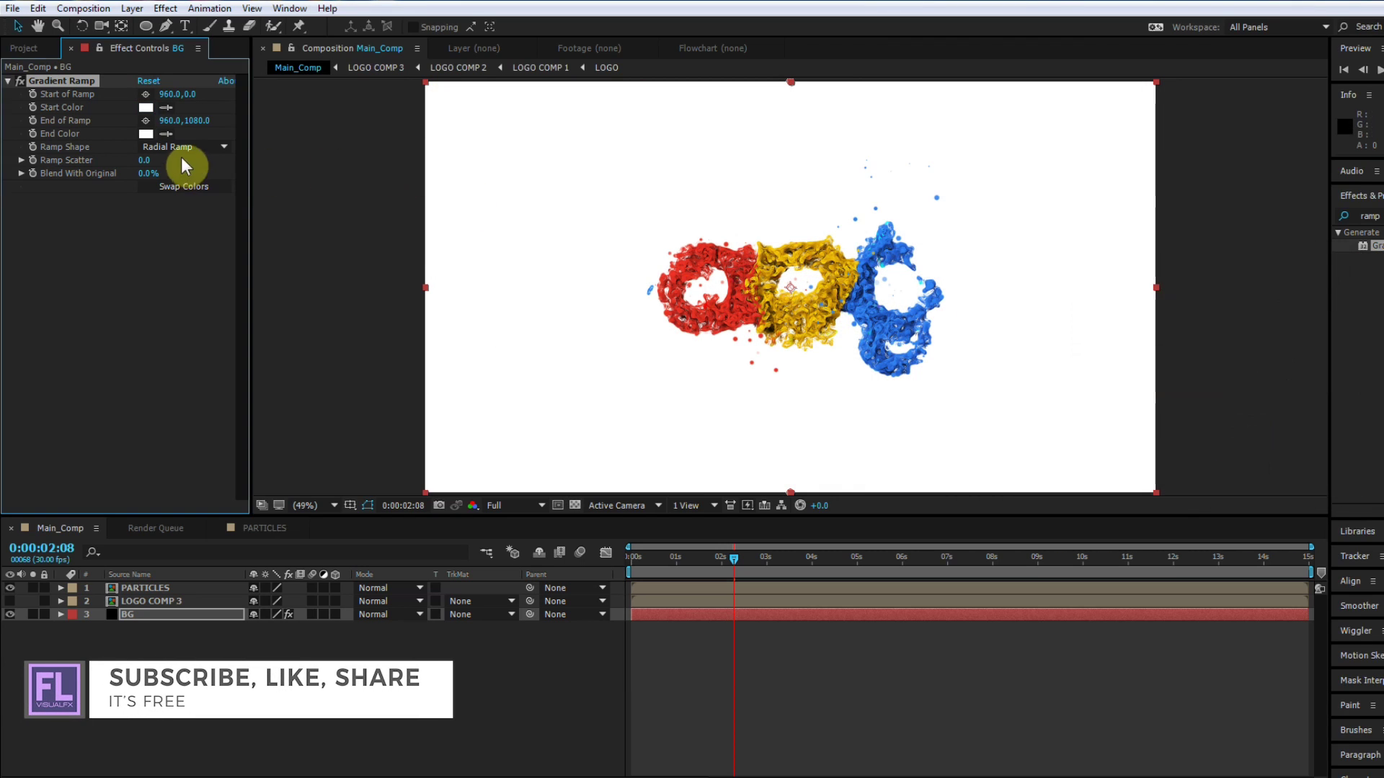
{"action": "left_click", "coordinate": [150, 136]}
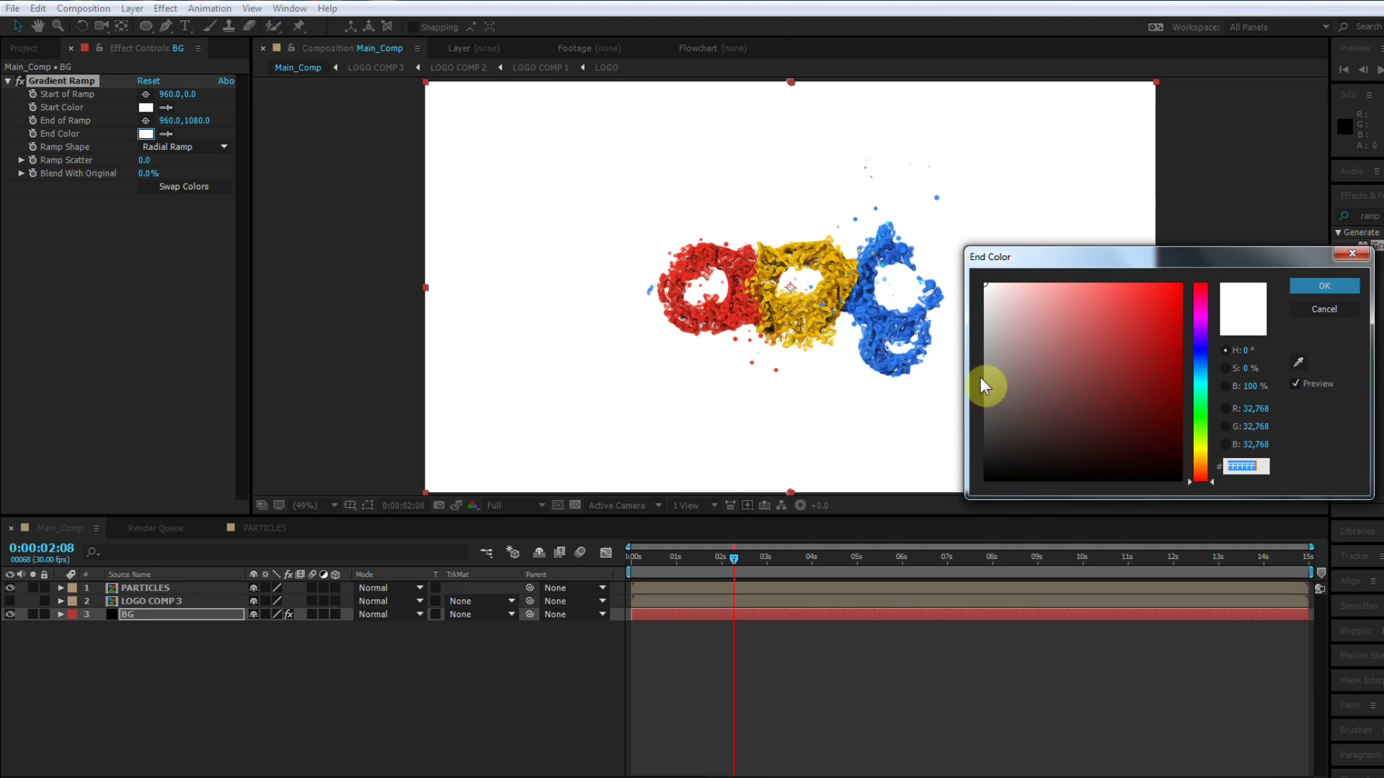
{"action": "mouse_move", "coordinate": [1005, 338]}
{"action": "left_mouse_down"}
{"action": "mouse_move", "coordinate": [878, 325]}
{"action": "mouse_move", "coordinate": [870, 346]}
{"action": "mouse_move", "coordinate": [858, 326]}
{"action": "left_mouse_up"}
{"action": "left_click", "coordinate": [1324, 288]}
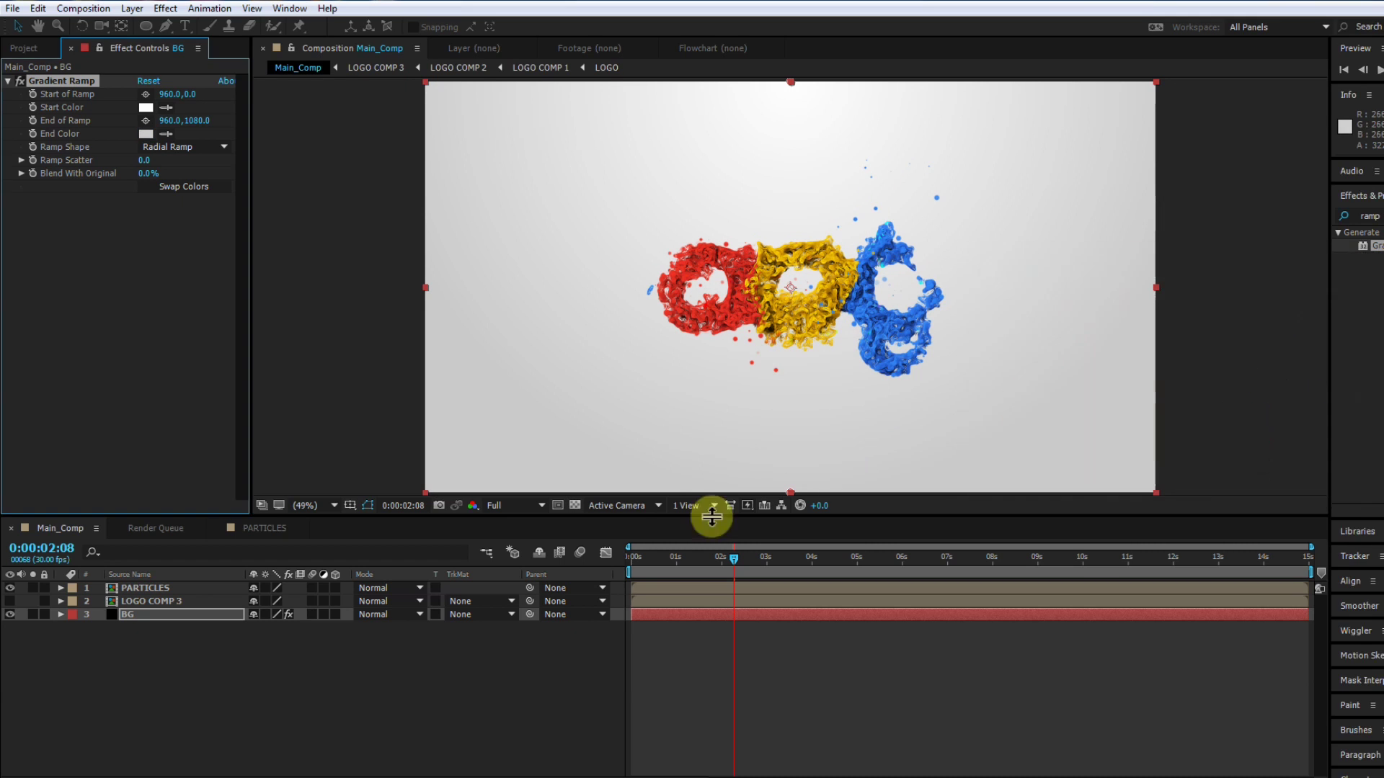
{"action": "left_click", "coordinate": [195, 690]}
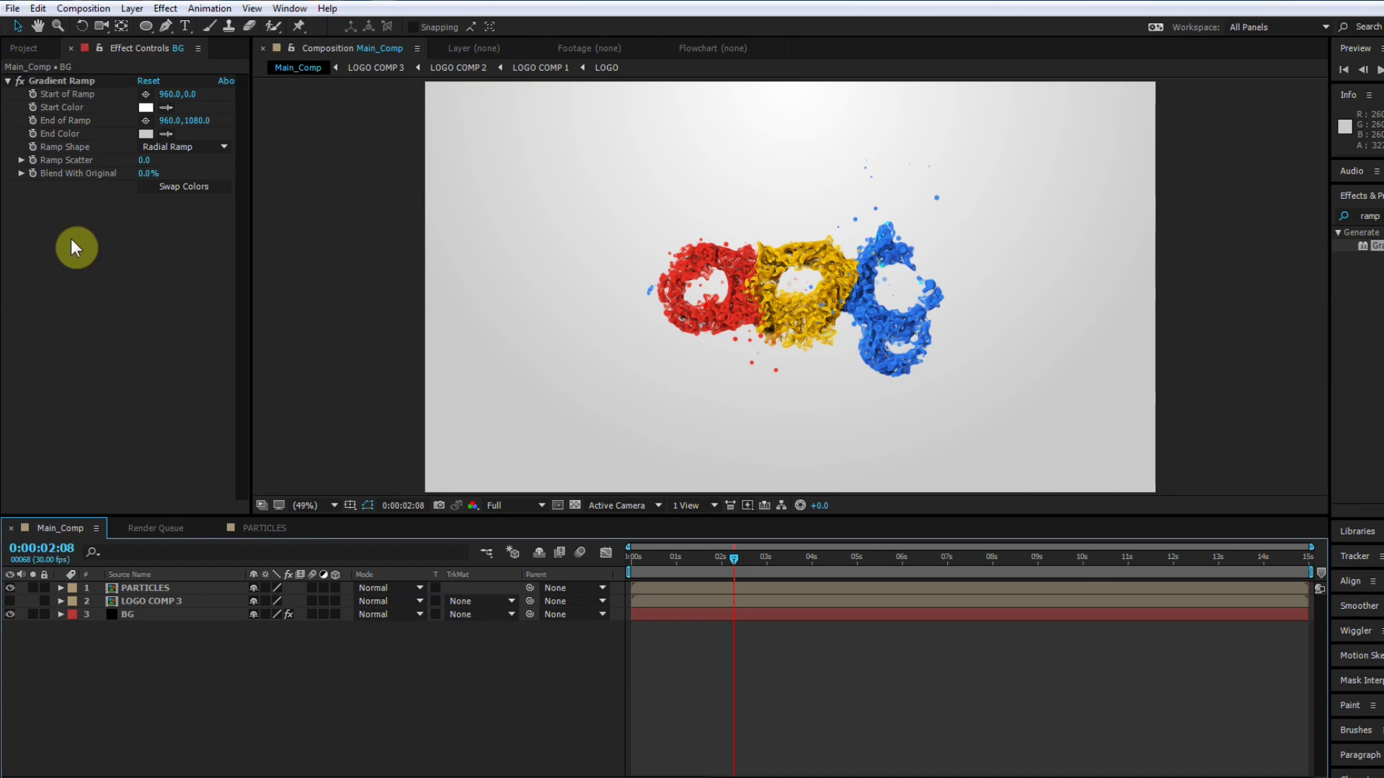
Step: Add LOGO COMP 1 to Main_Comp directly above BG, delay its start by about a third of a second, and check the reveal
{"action": "left_click", "coordinate": [32, 49]}
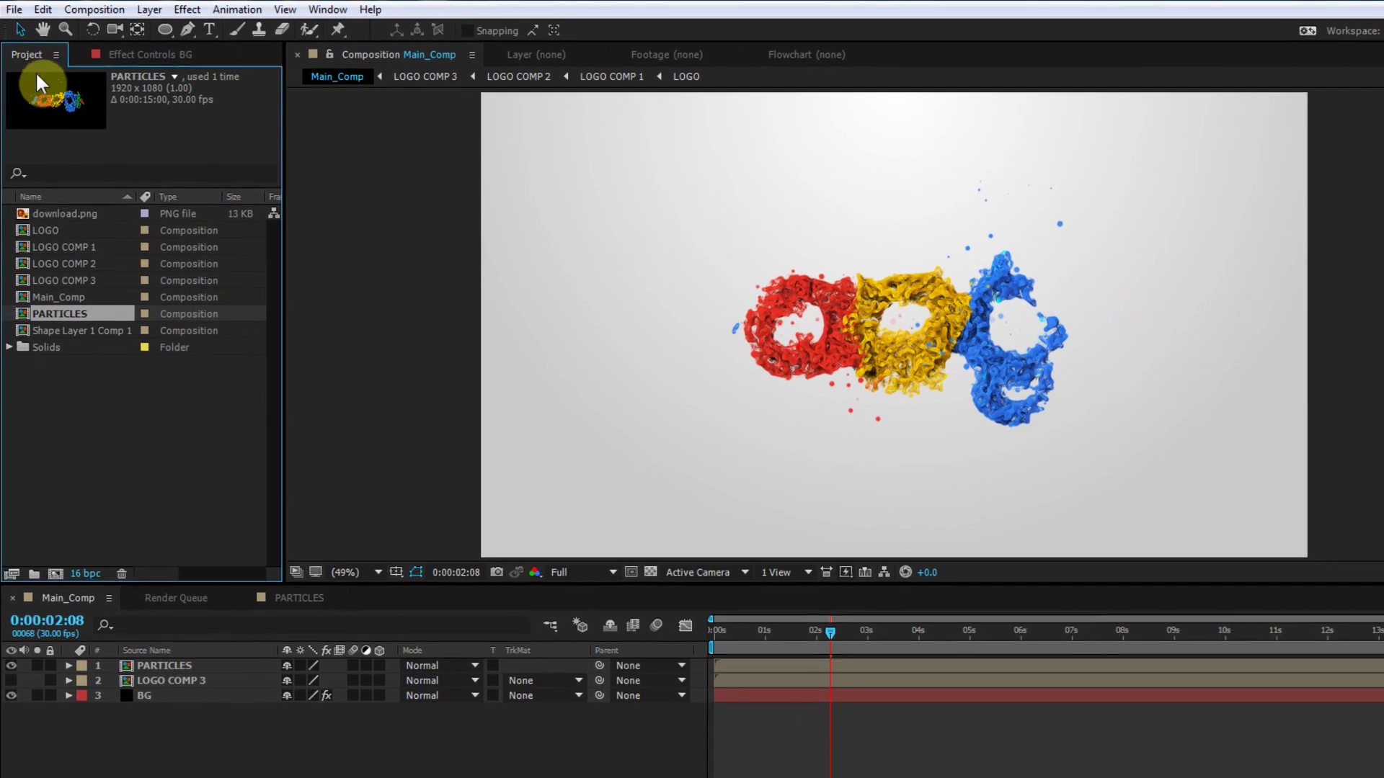
{"action": "left_click", "coordinate": [68, 251]}
{"action": "left_click_drag", "start_coordinate": [71, 254], "coordinate": [171, 707]}
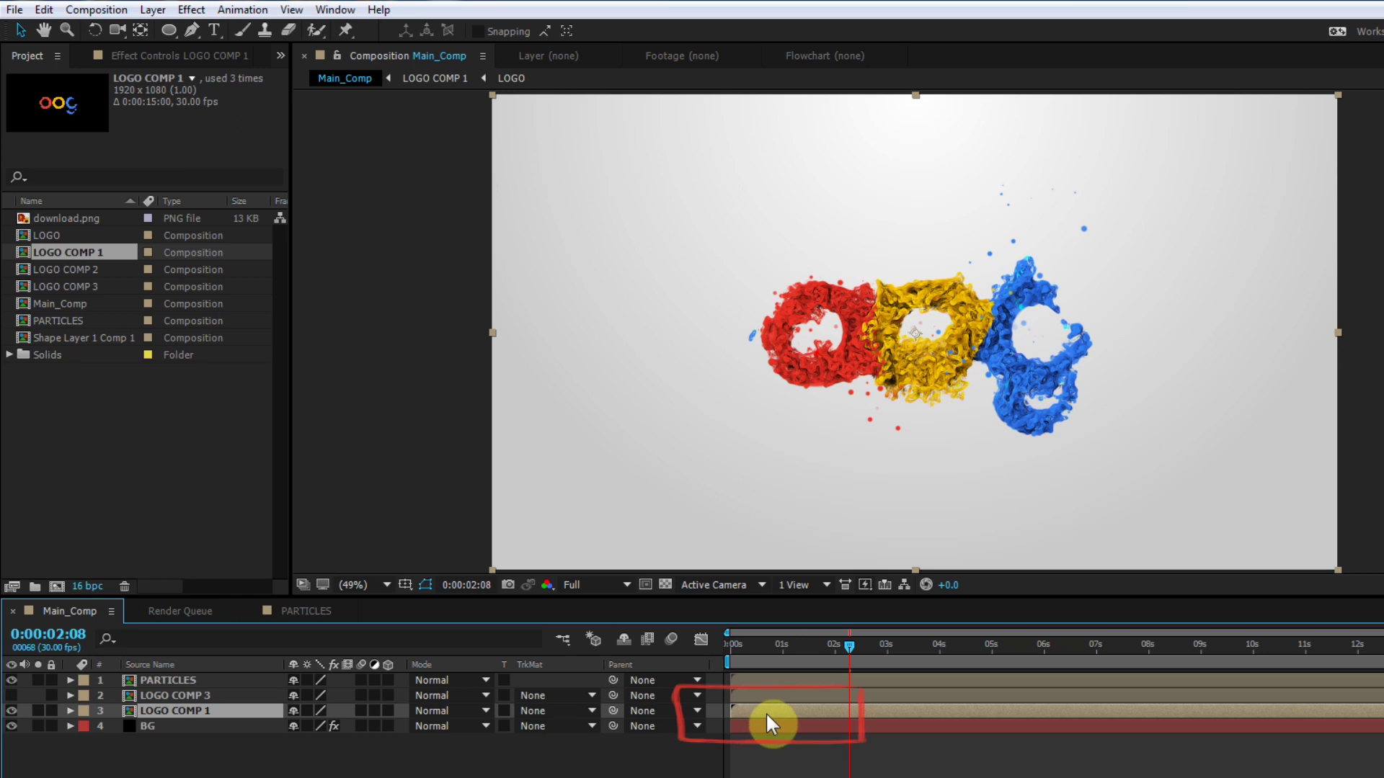
{"action": "left_click_drag", "start_coordinate": [766, 713], "coordinate": [776, 712]}
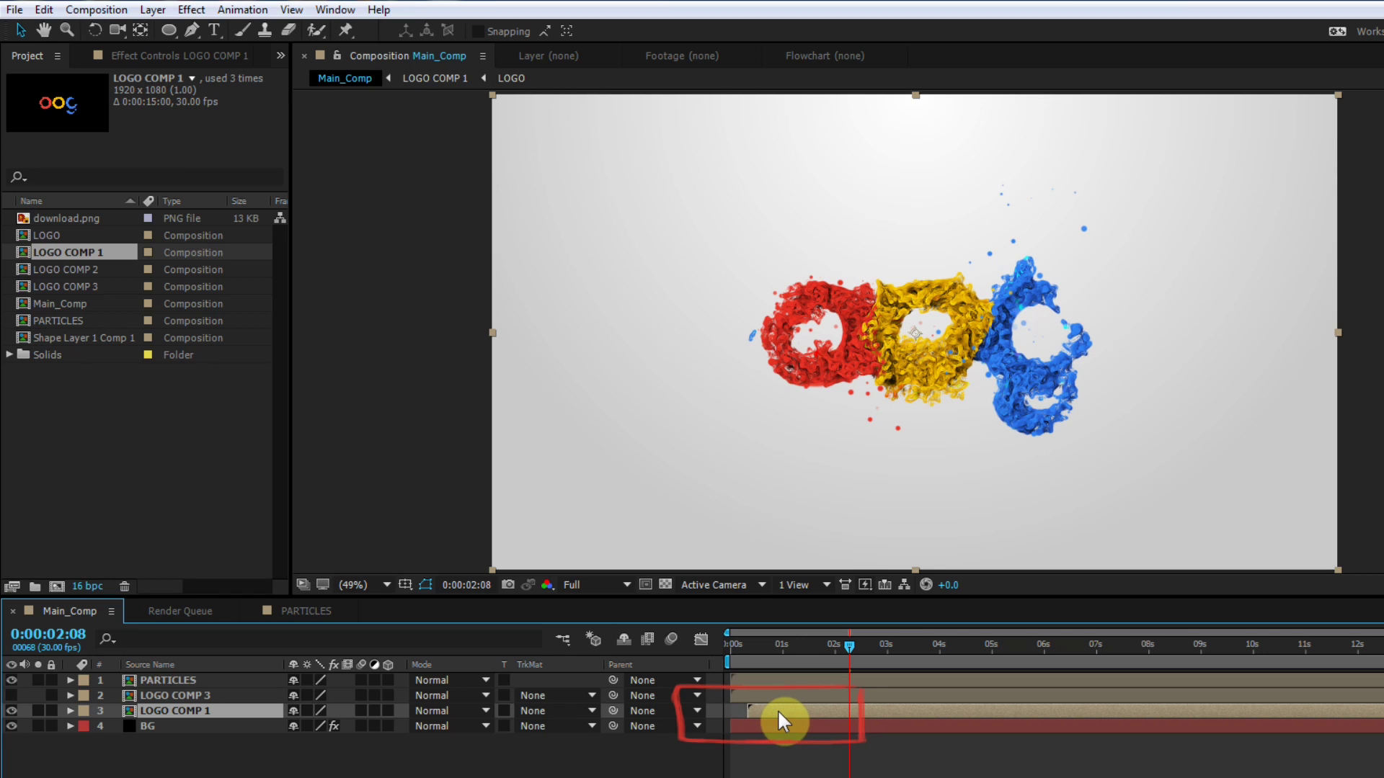
{"action": "left_click", "coordinate": [1215, 645]}
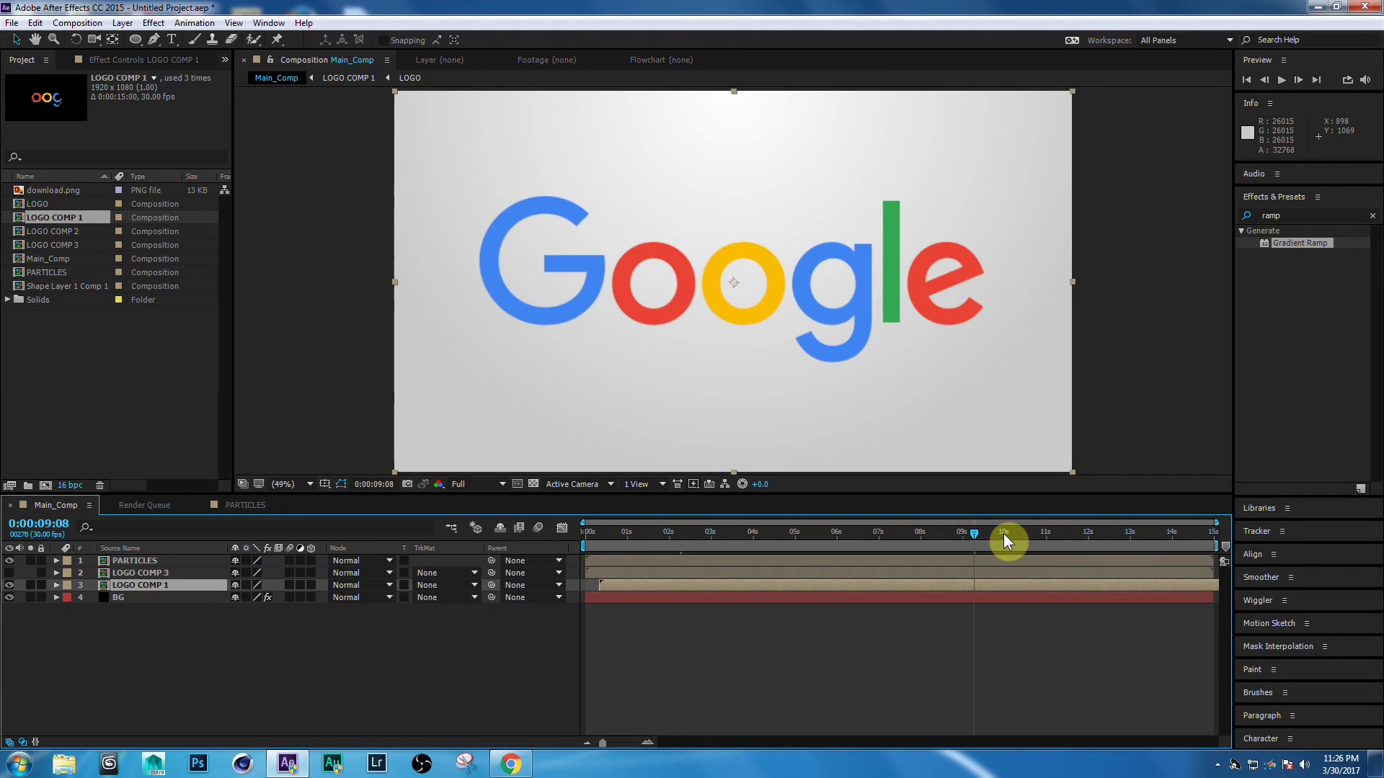
{"action": "left_click_drag", "start_coordinate": [980, 537], "coordinate": [863, 538]}
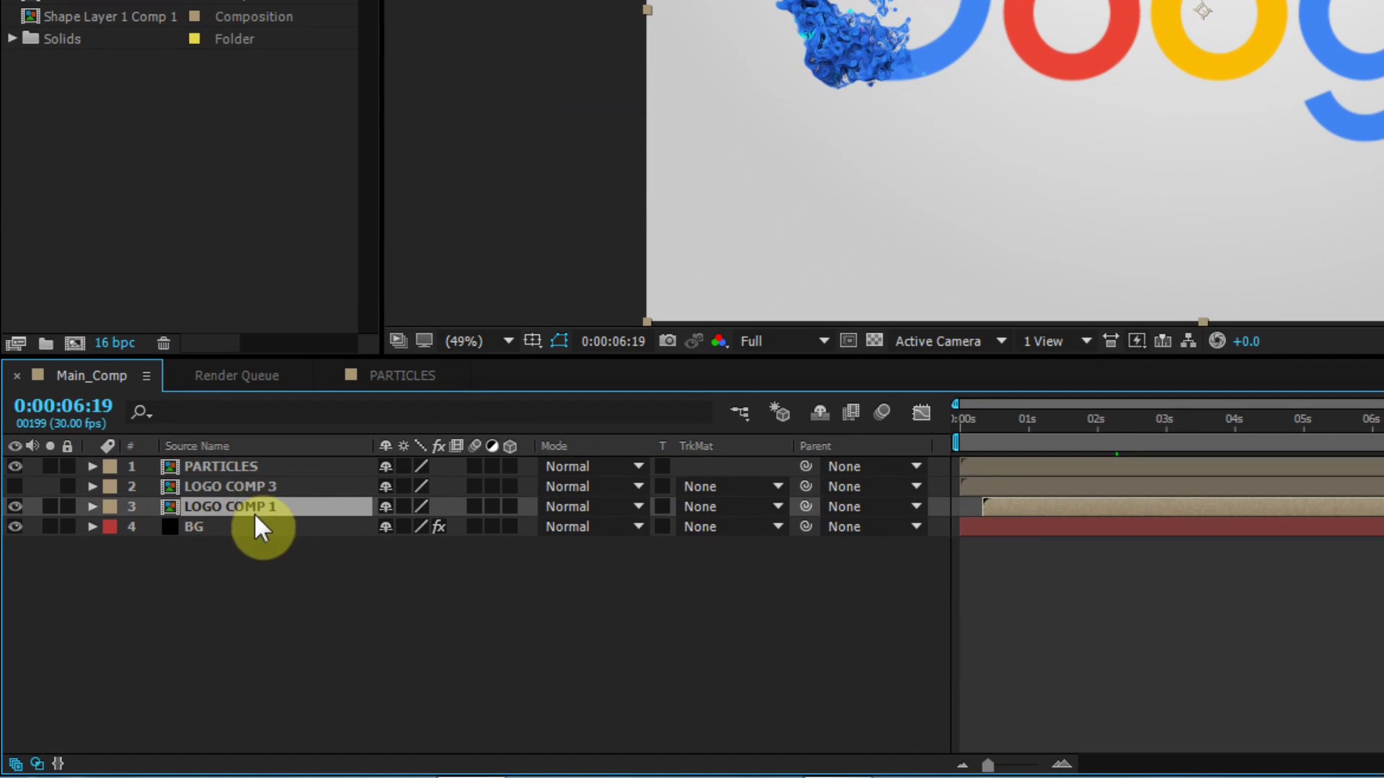
Step: Move LOGO COMP 1 above LOGO COMP 3 and pre-compose it with PARTICLES into a new composition named FINAL
{"action": "left_click_drag", "start_coordinate": [206, 548], "coordinate": [205, 530]}
{"action": "left_click_drag", "start_coordinate": [255, 487], "coordinate": [254, 482]}
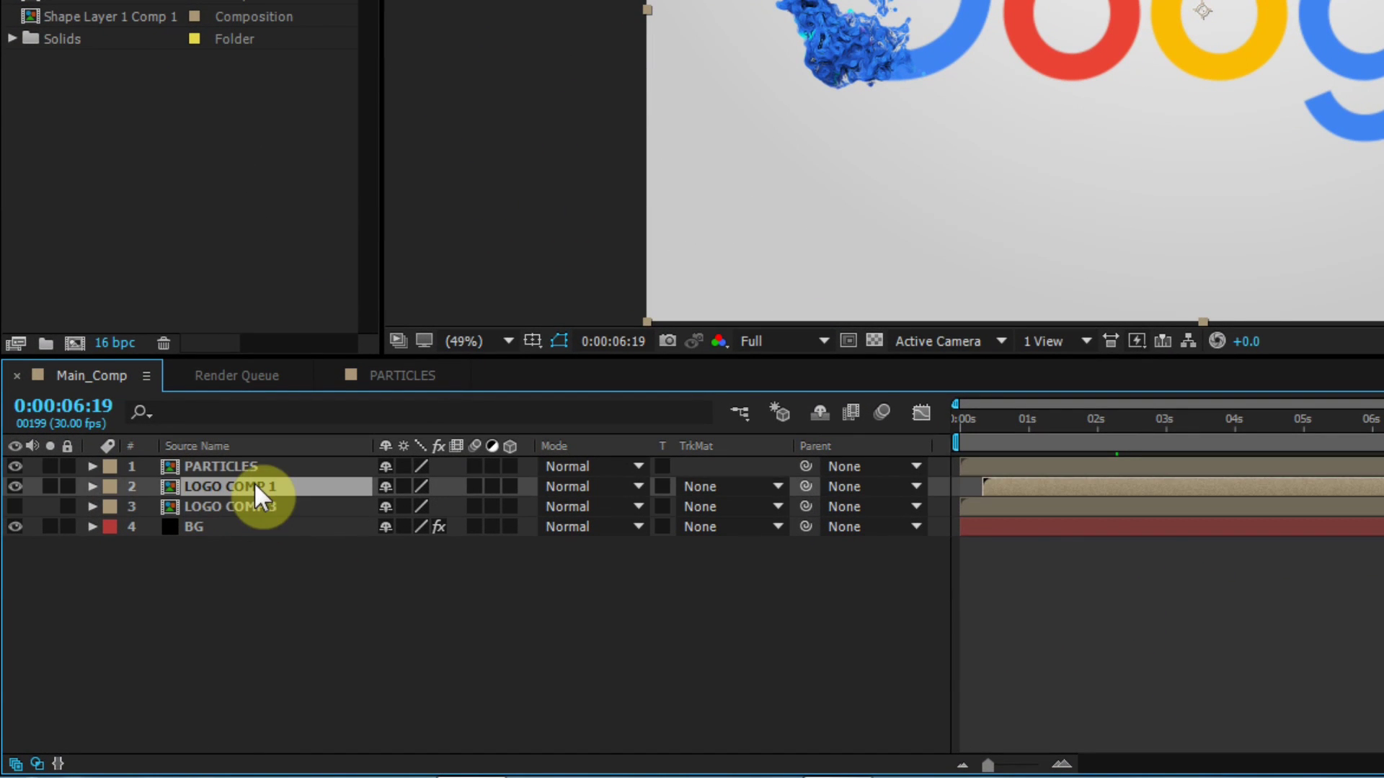
{"action": "left_click", "coordinate": [214, 470], "text": "shift"}
{"action": "right_click", "coordinate": [213, 468]}
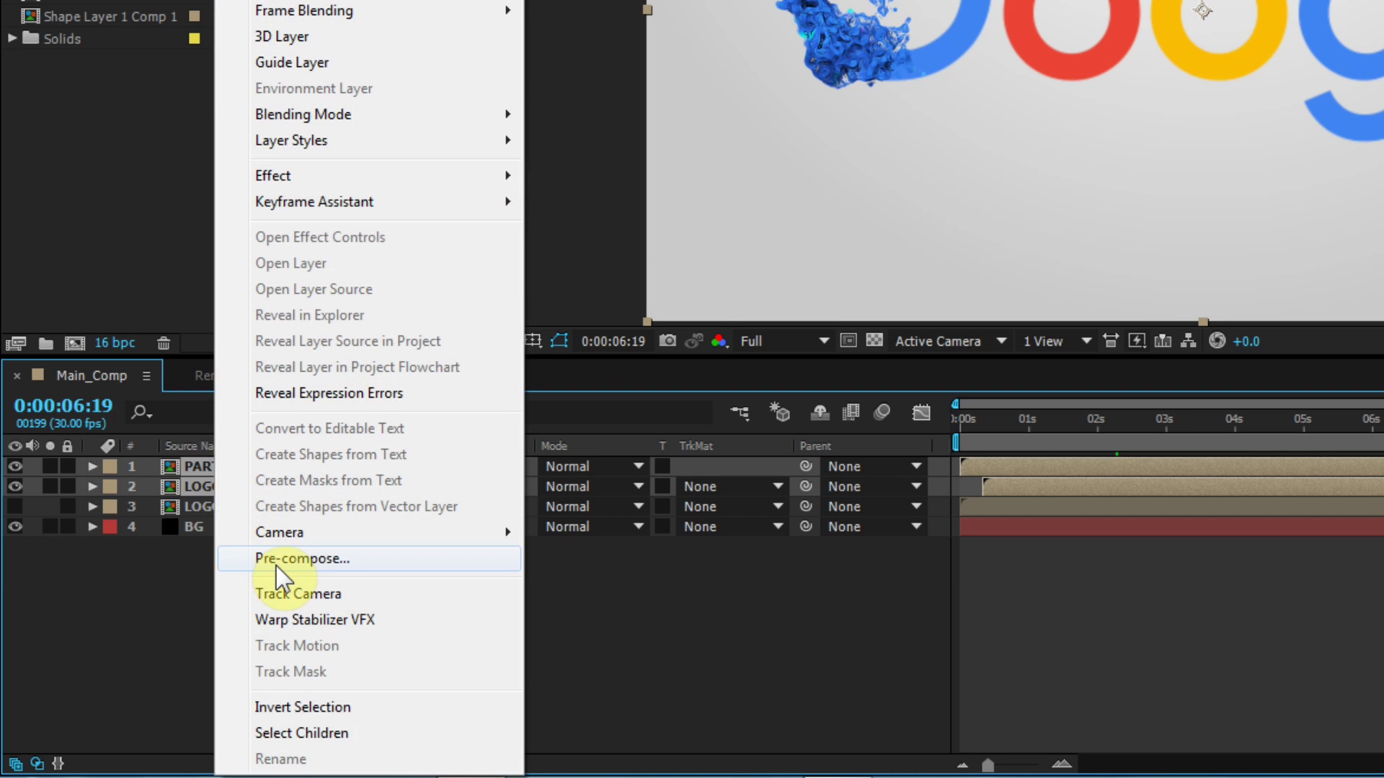
{"action": "left_click", "coordinate": [276, 563]}
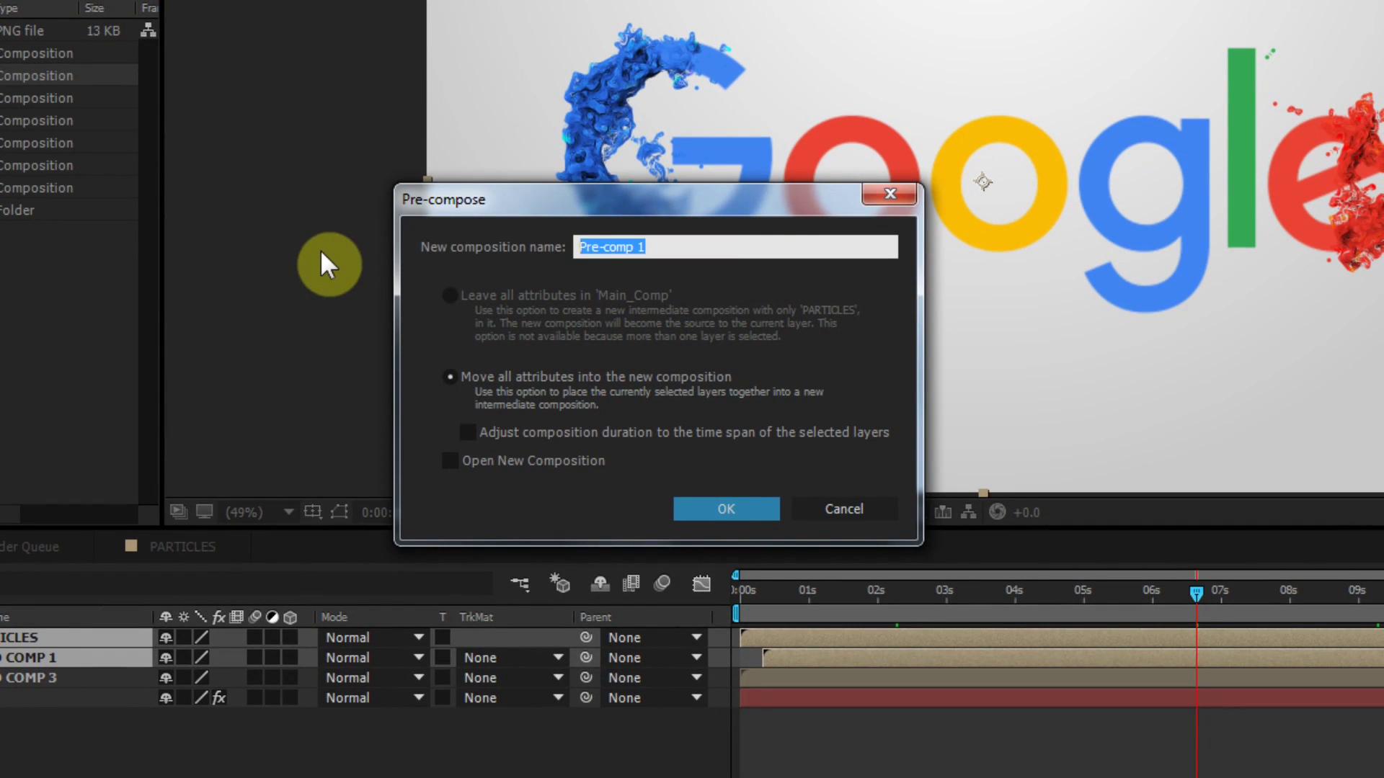
{"action": "type", "text": "FINAL"}
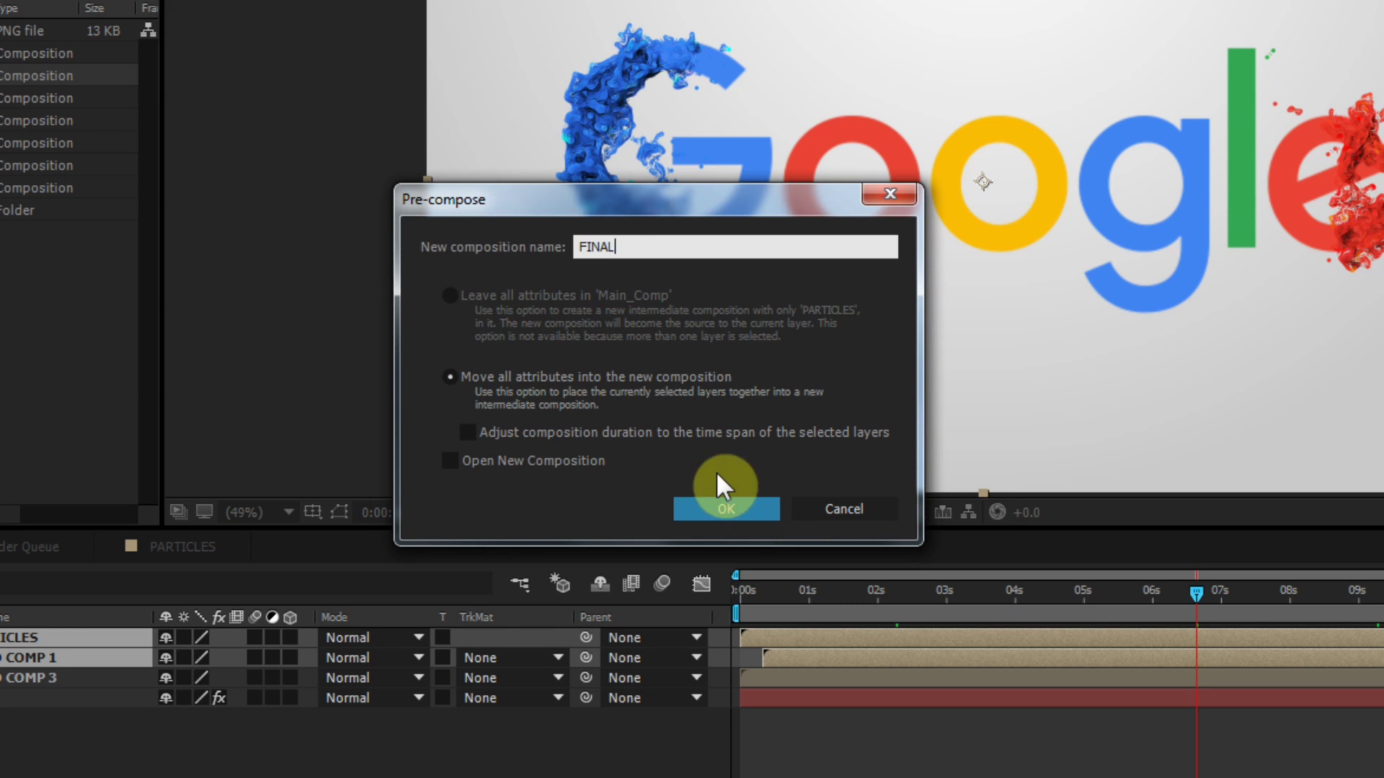
{"action": "left_click", "coordinate": [727, 508]}
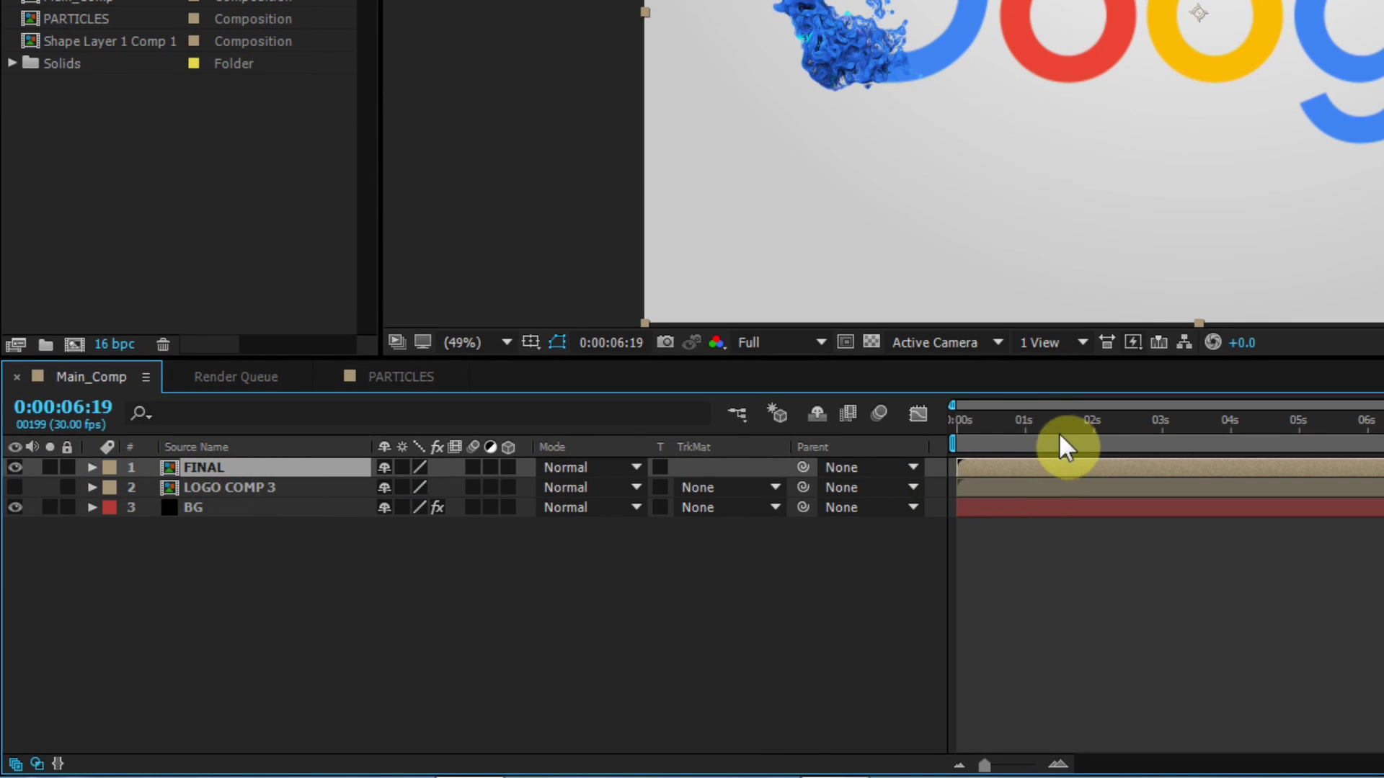
Step: Set a Scale keyframe at 100% on the FINAL layer at 0:00:00:00
{"action": "left_click_drag", "start_coordinate": [1060, 433], "coordinate": [935, 436]}
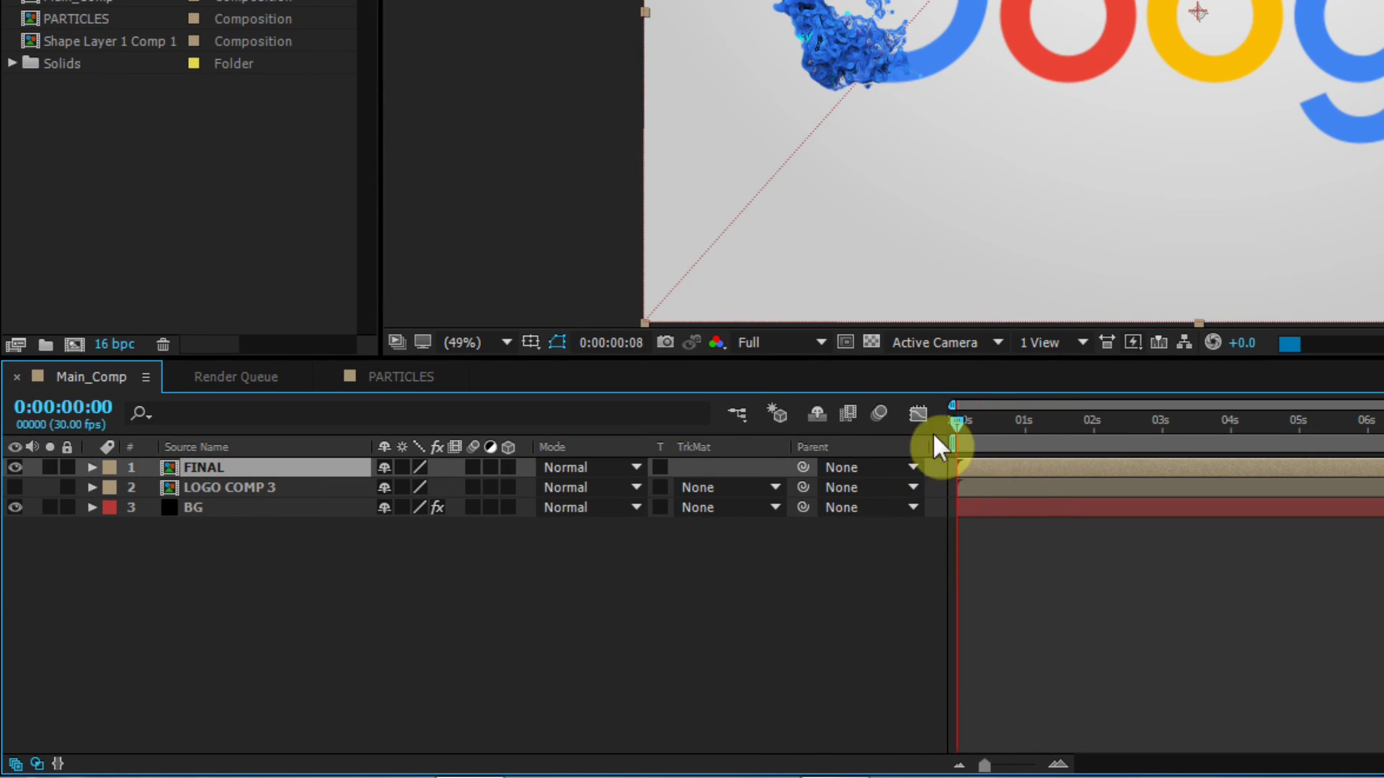
{"action": "key", "text": "s"}
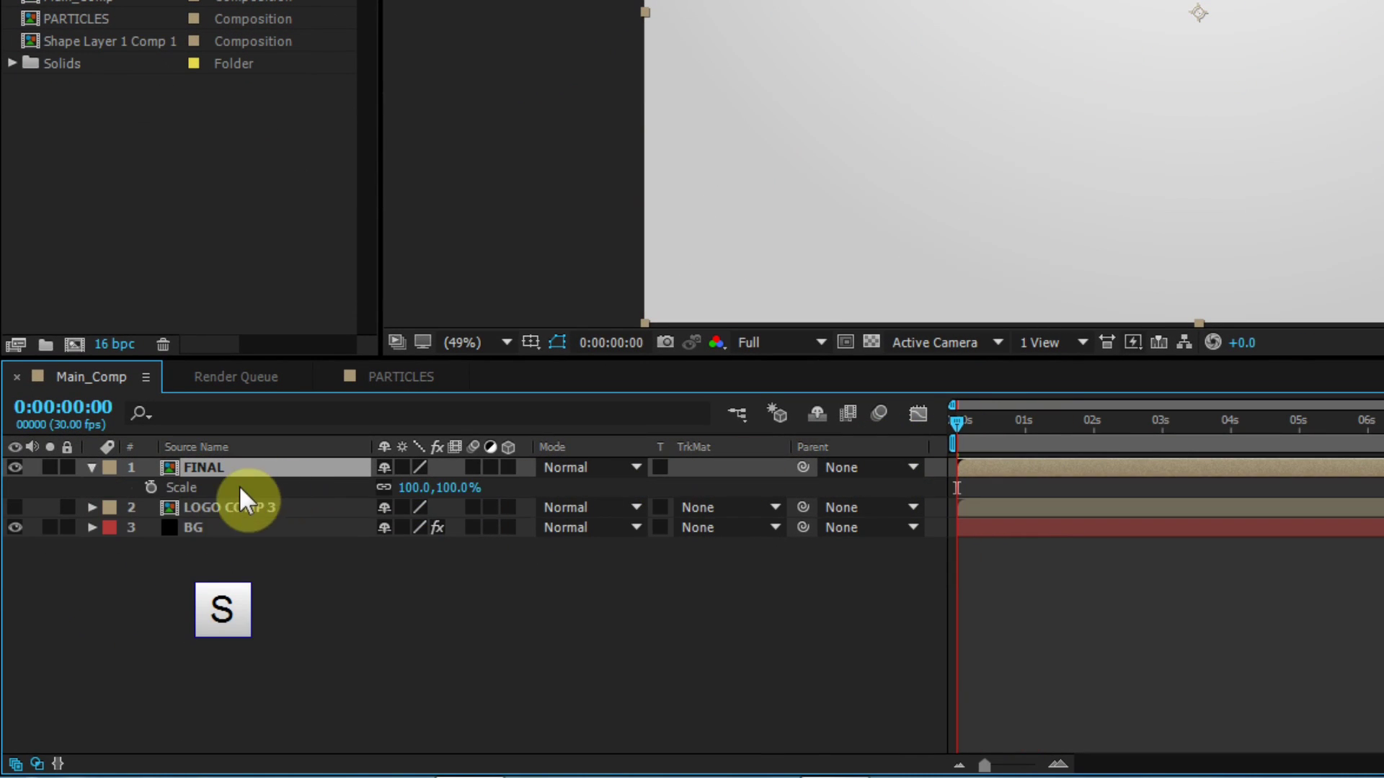
{"action": "left_click", "coordinate": [150, 488]}
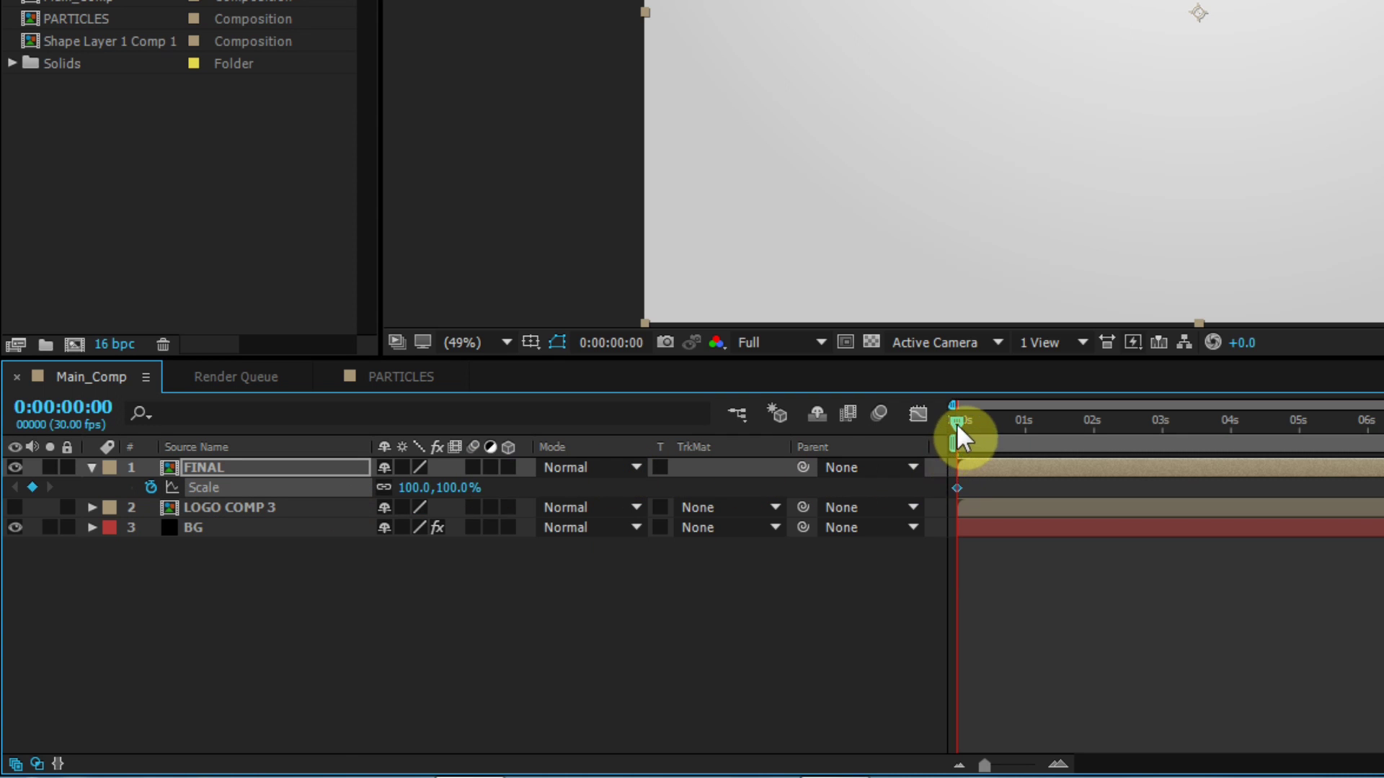
Step: Set FINAL's Scale to 77% at 0:00:14:29, and check the frame at 0:00:02:13
{"action": "left_click_drag", "start_coordinate": [957, 422], "coordinate": [1383, 424]}
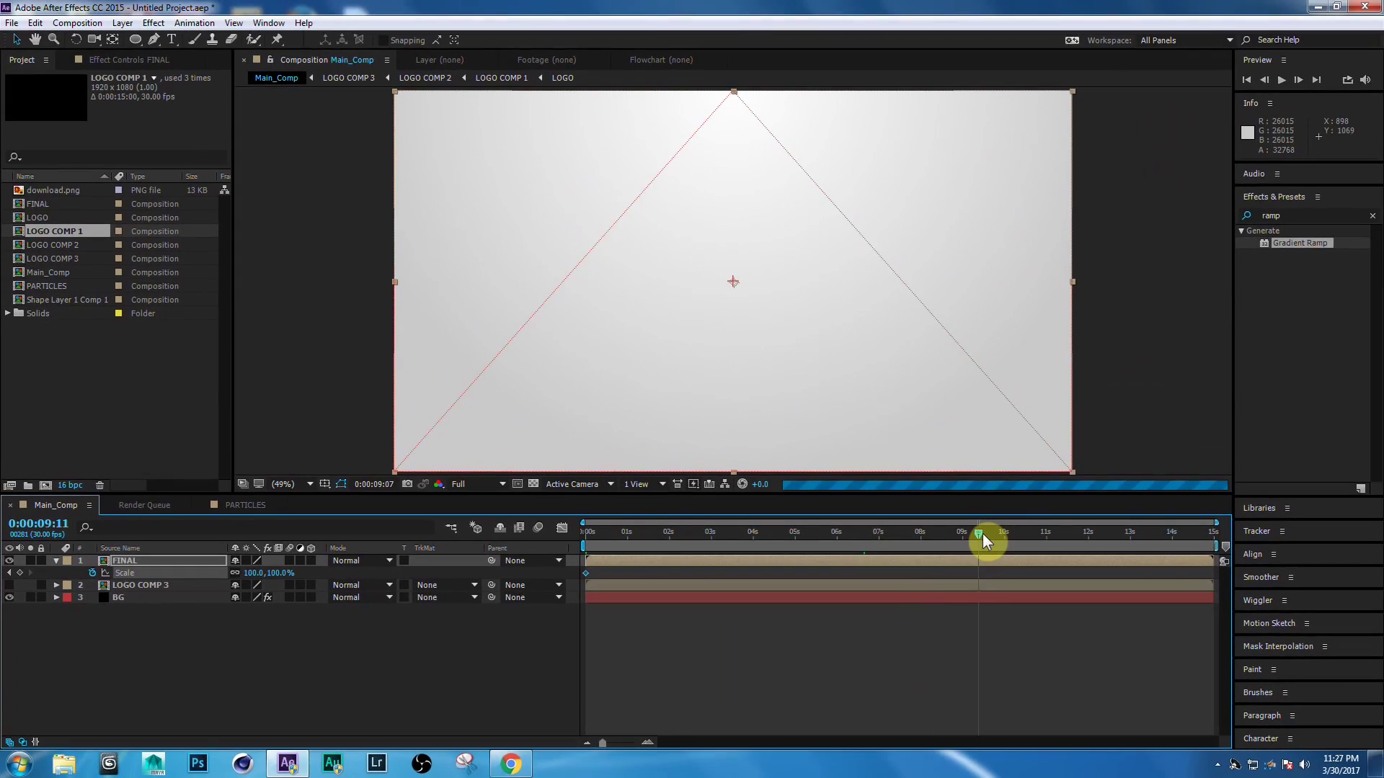
{"action": "left_click_drag", "start_coordinate": [984, 533], "coordinate": [1225, 538]}
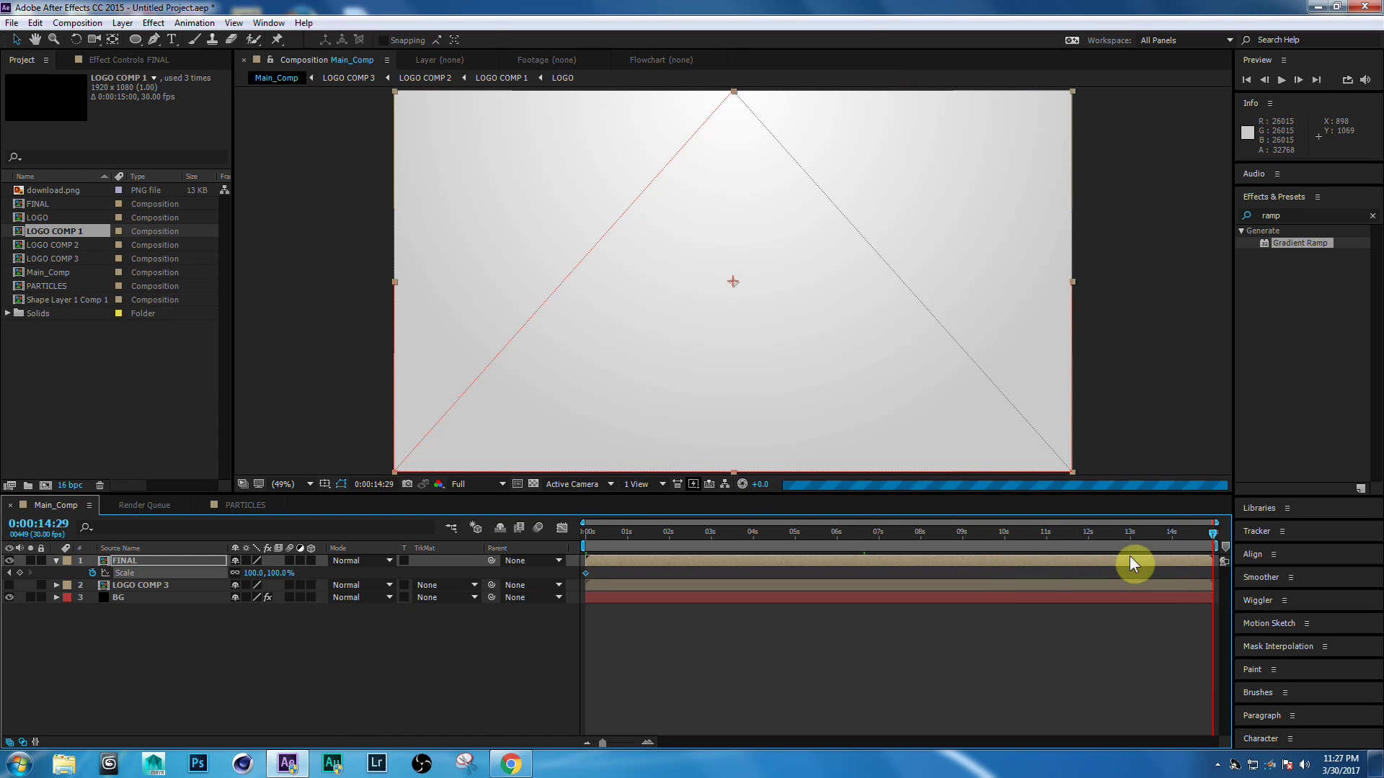
{"action": "left_click_drag", "start_coordinate": [250, 584], "coordinate": [245, 573]}
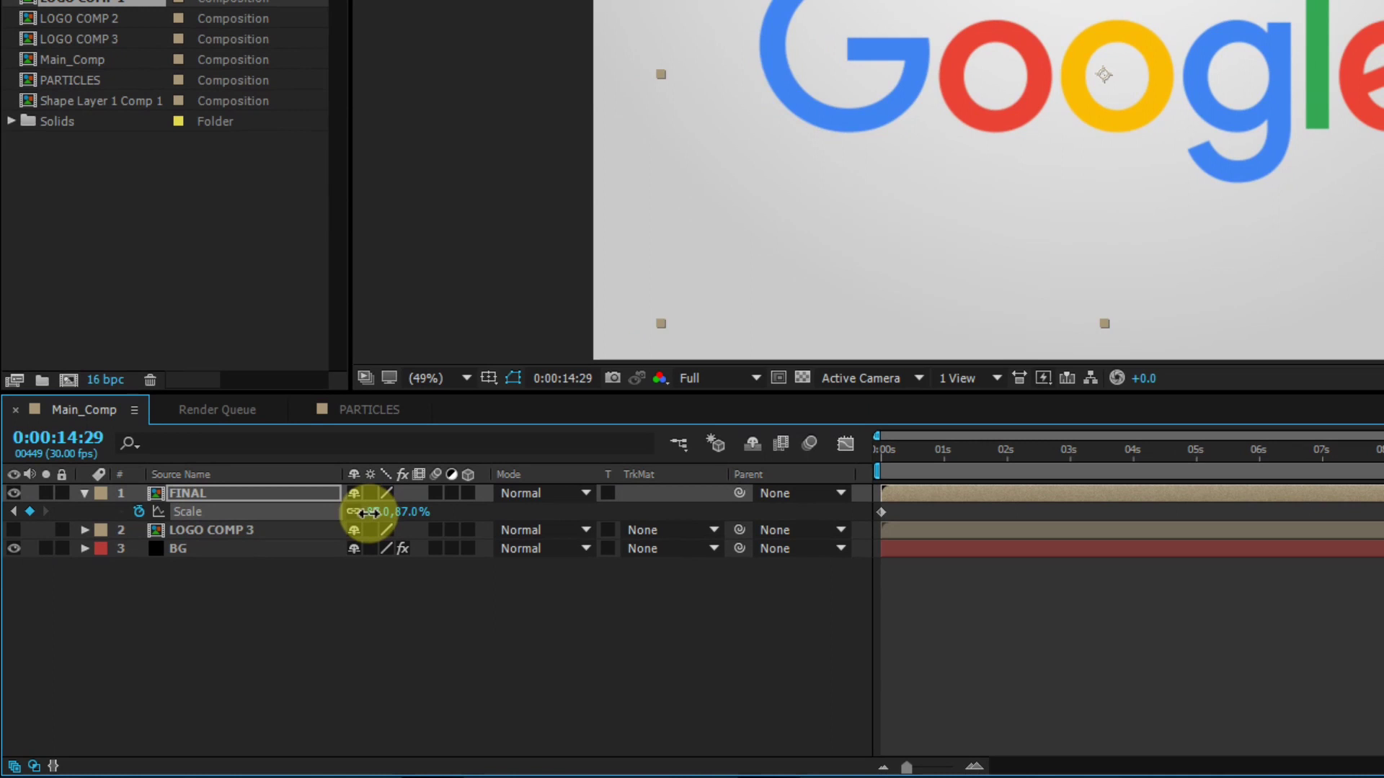
{"action": "mouse_move", "coordinate": [369, 513]}
{"action": "left_mouse_down"}
{"action": "mouse_move", "coordinate": [356, 510]}
{"action": "mouse_move", "coordinate": [360, 520]}
{"action": "left_mouse_up"}
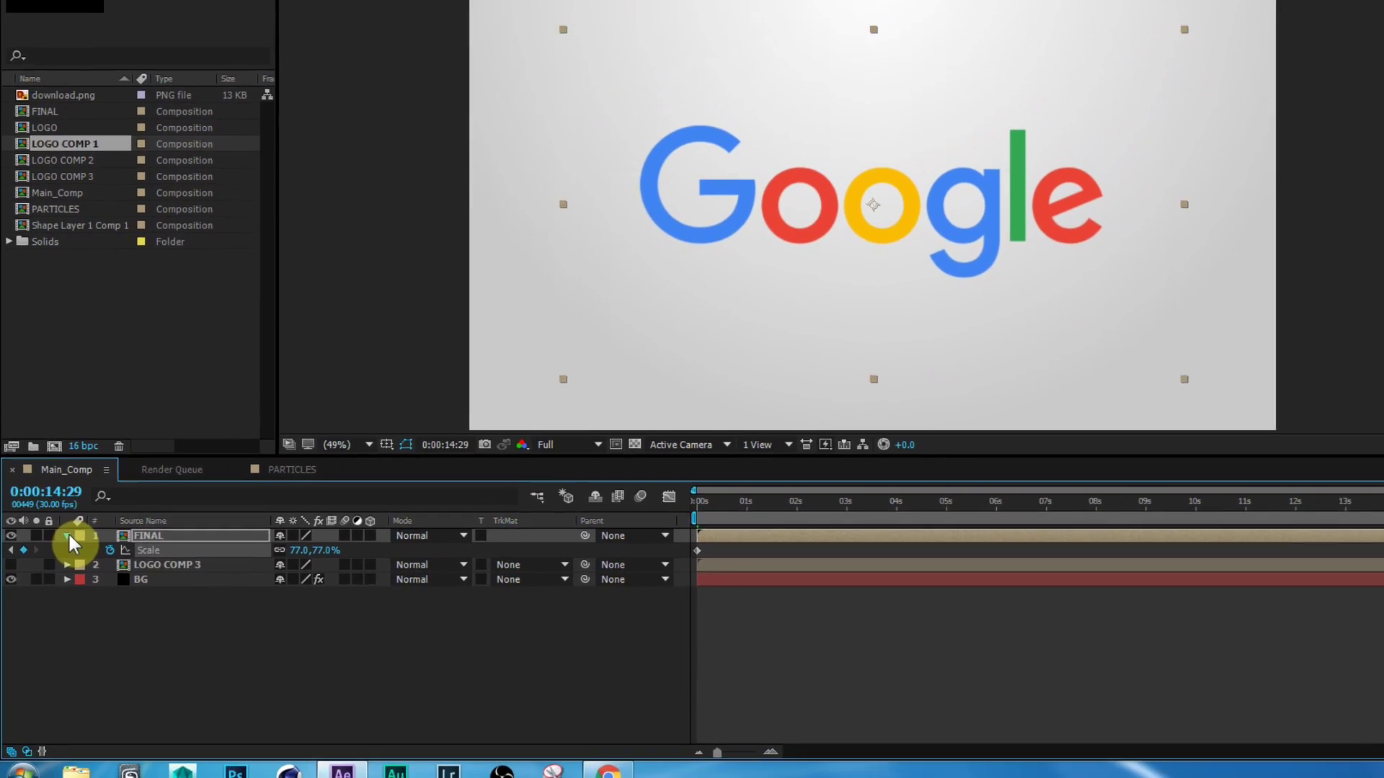
{"action": "left_click", "coordinate": [84, 493]}
{"action": "left_click_drag", "start_coordinate": [755, 535], "coordinate": [686, 535]}
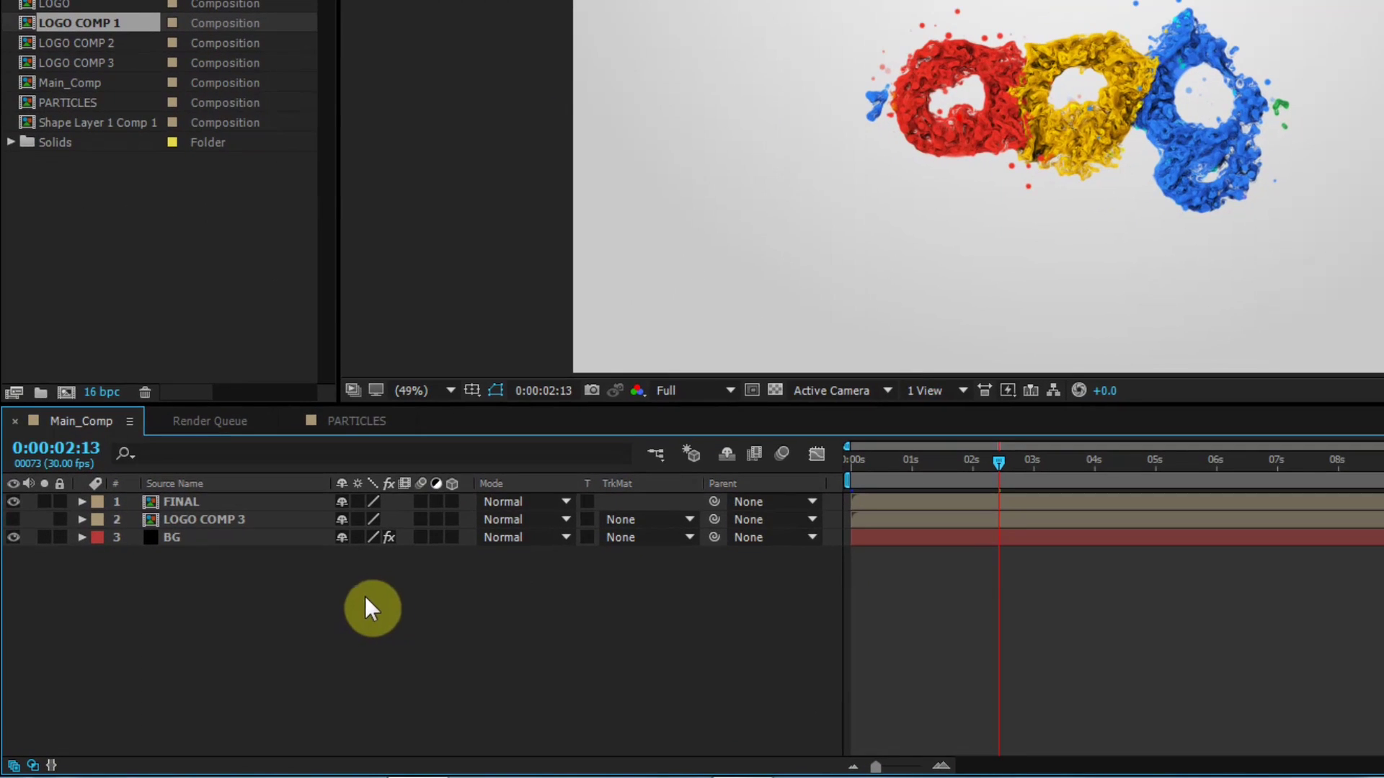
Step: Create a black 1920 x 1080 px solid named MASK in Main_Comp
{"action": "right_click", "coordinate": [329, 595]}
{"action": "mouse_move", "coordinate": [395, 393]}
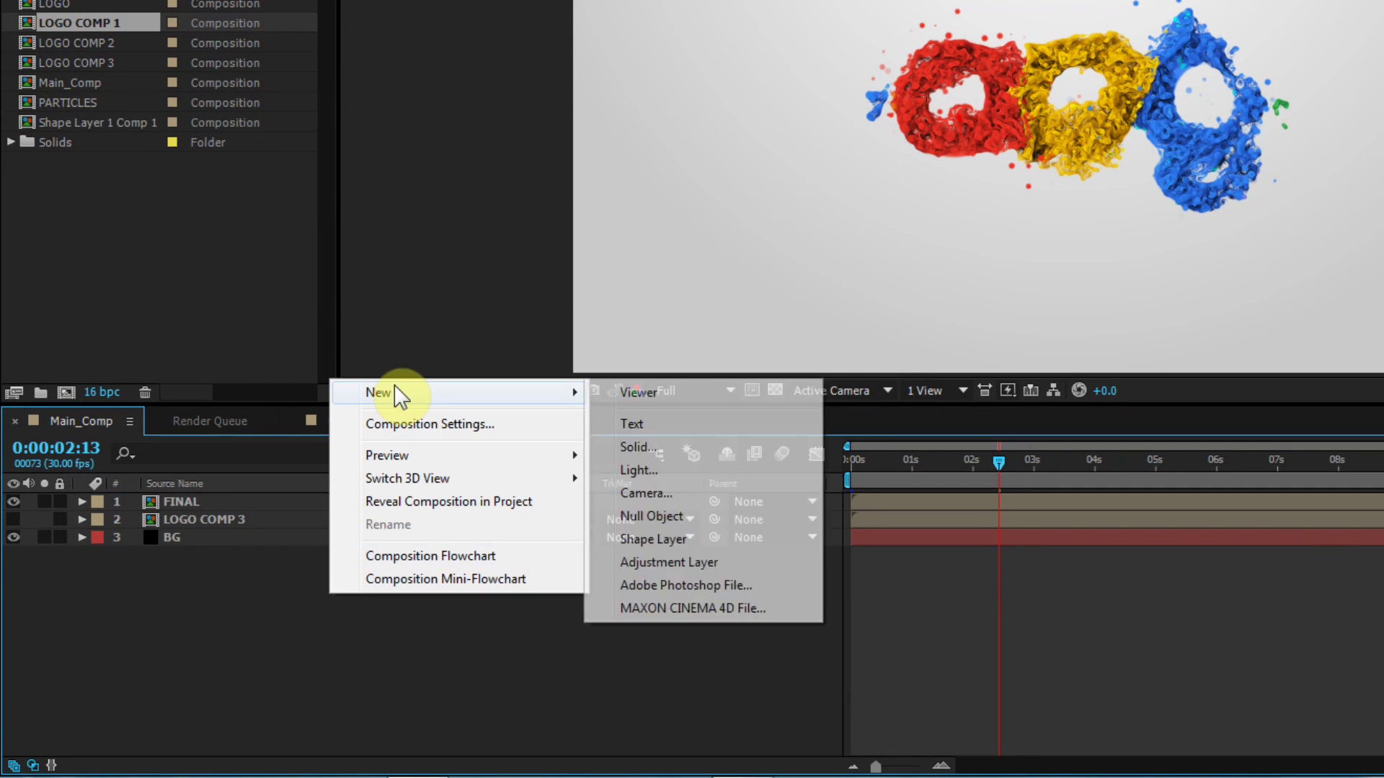
{"action": "left_click", "coordinate": [703, 446]}
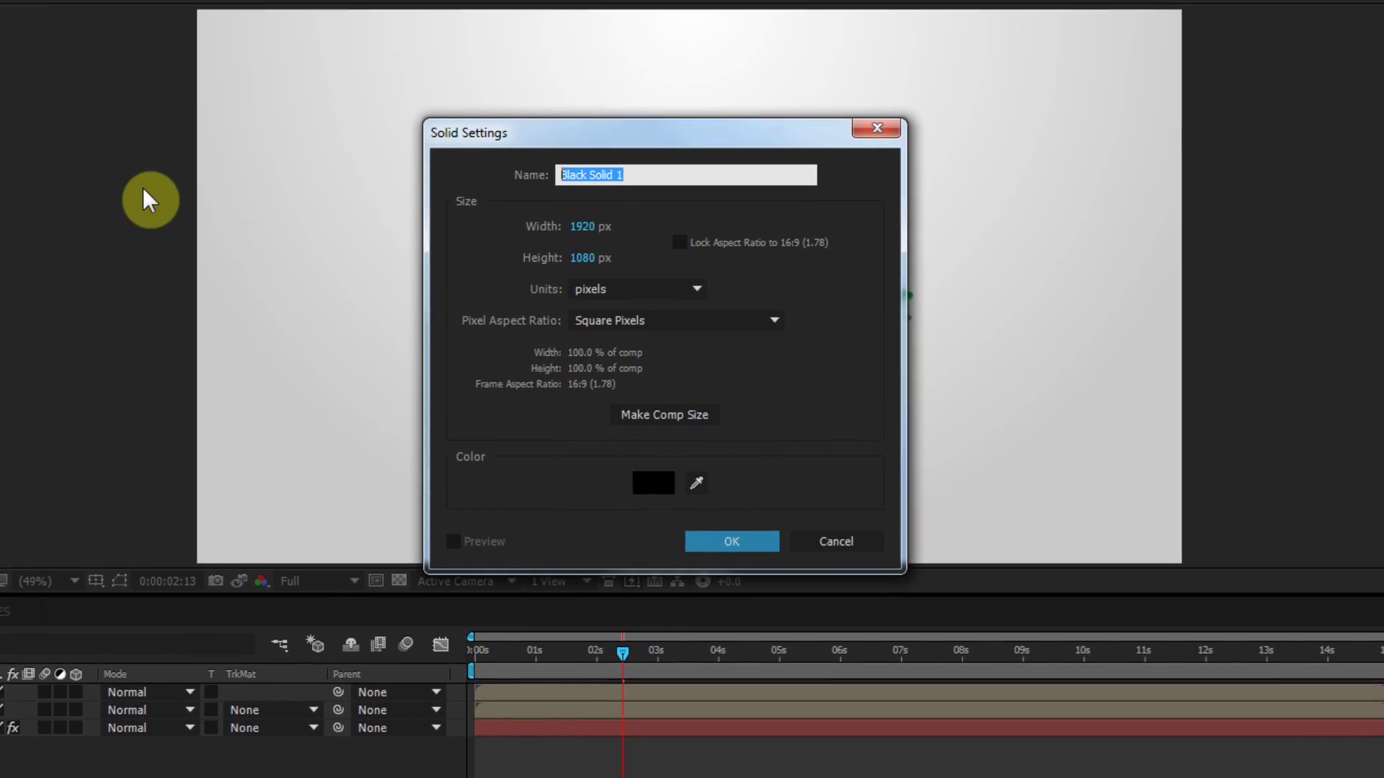
{"action": "type", "text": "MASK"}
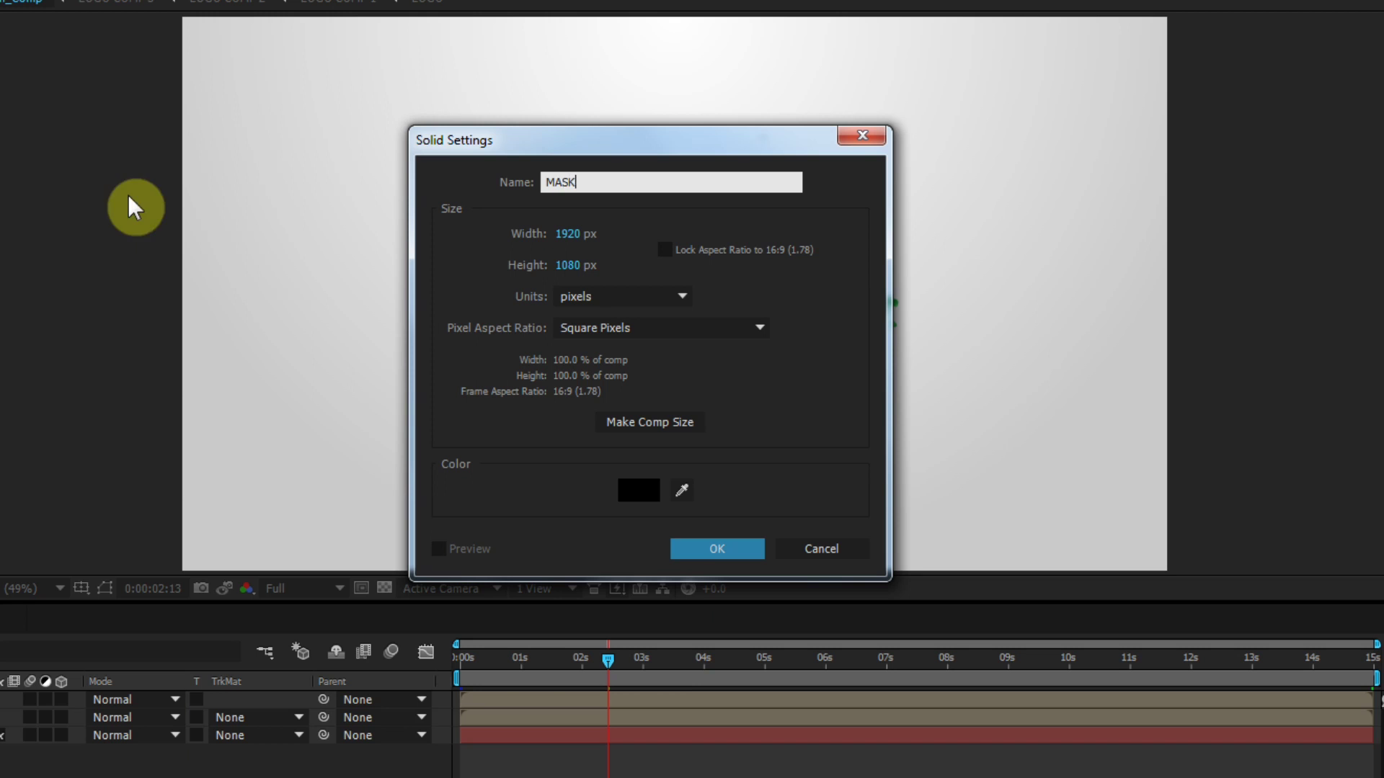
{"action": "left_click", "coordinate": [721, 551]}
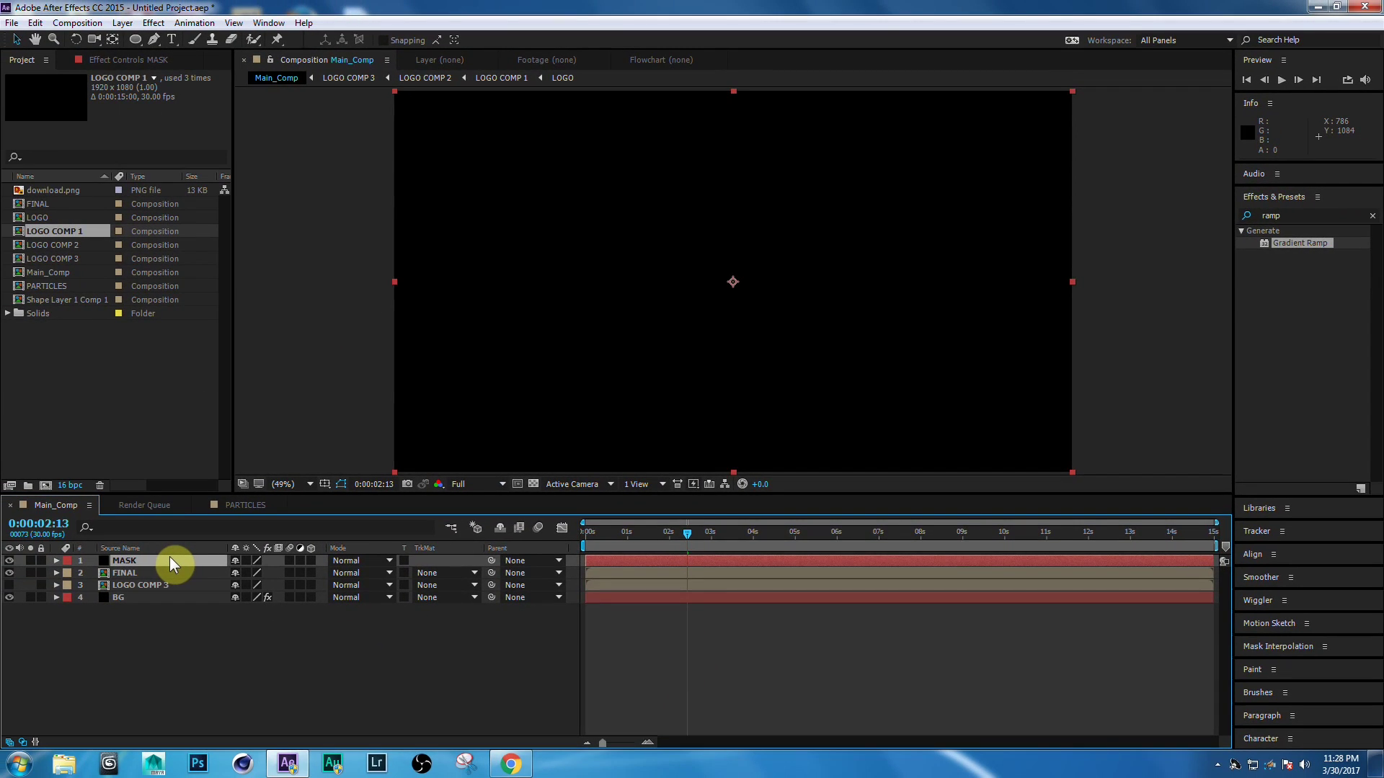
Step: Show the Title/Action Safe guides and draw a rectangular mask on MASK, wider than the frame and as tall as the title-safe area
{"action": "left_click_drag", "start_coordinate": [135, 40], "coordinate": [220, 26]}
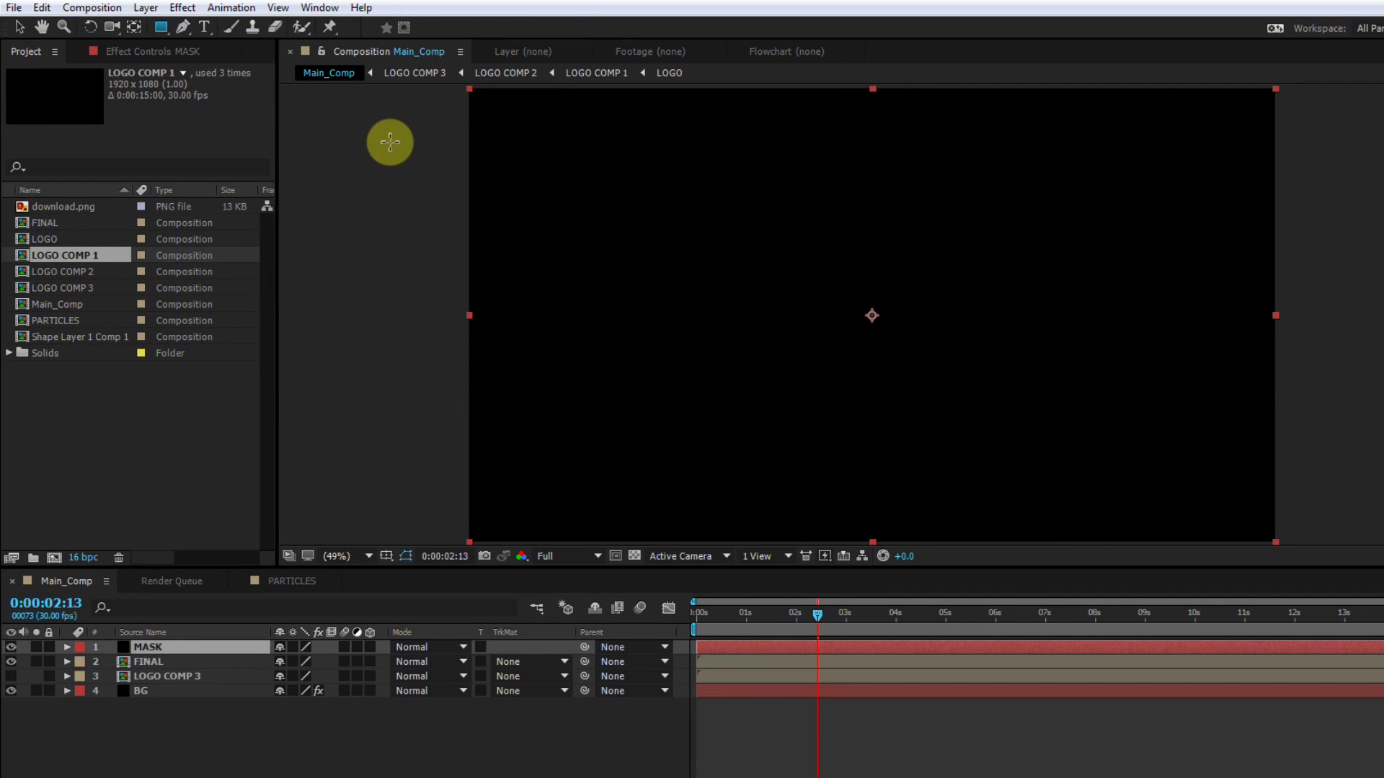
{"action": "left_click", "coordinate": [405, 556]}
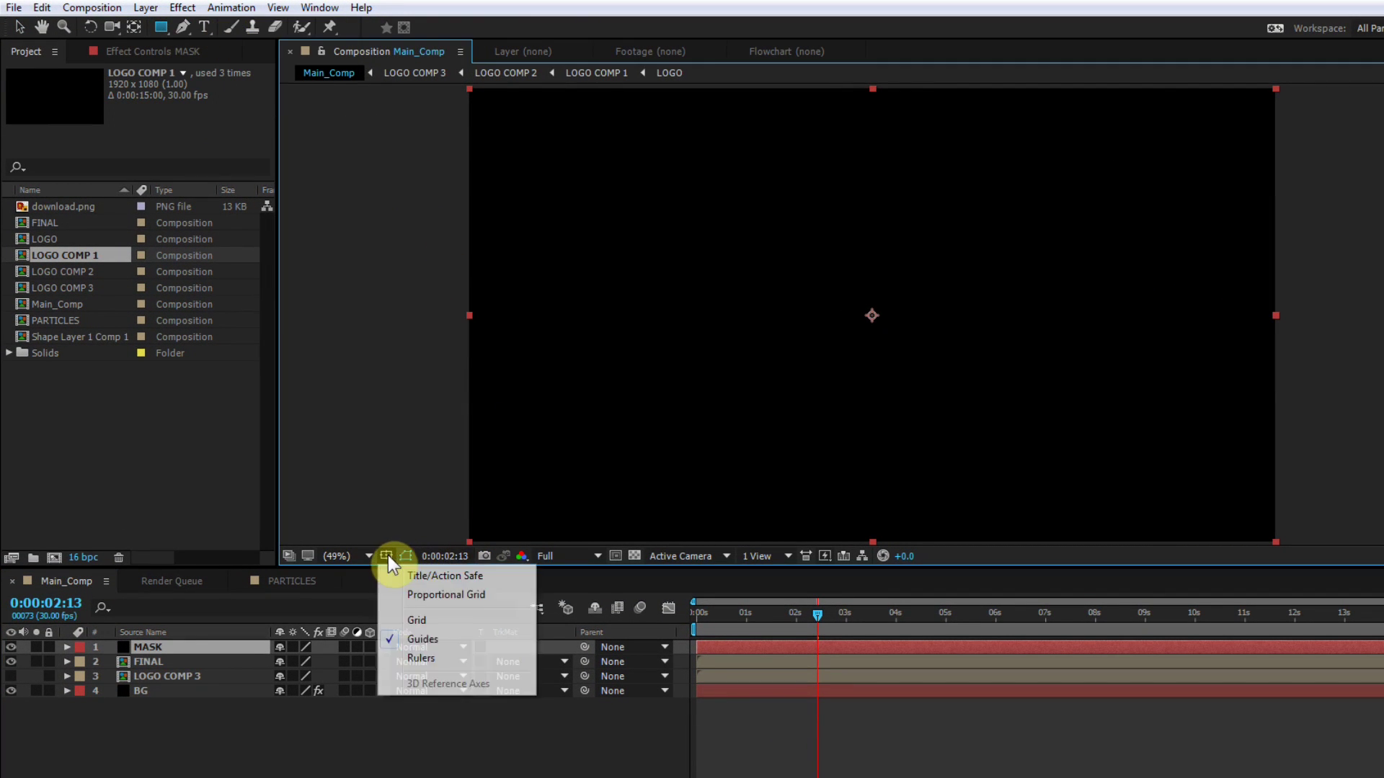
{"action": "left_click", "coordinate": [415, 575]}
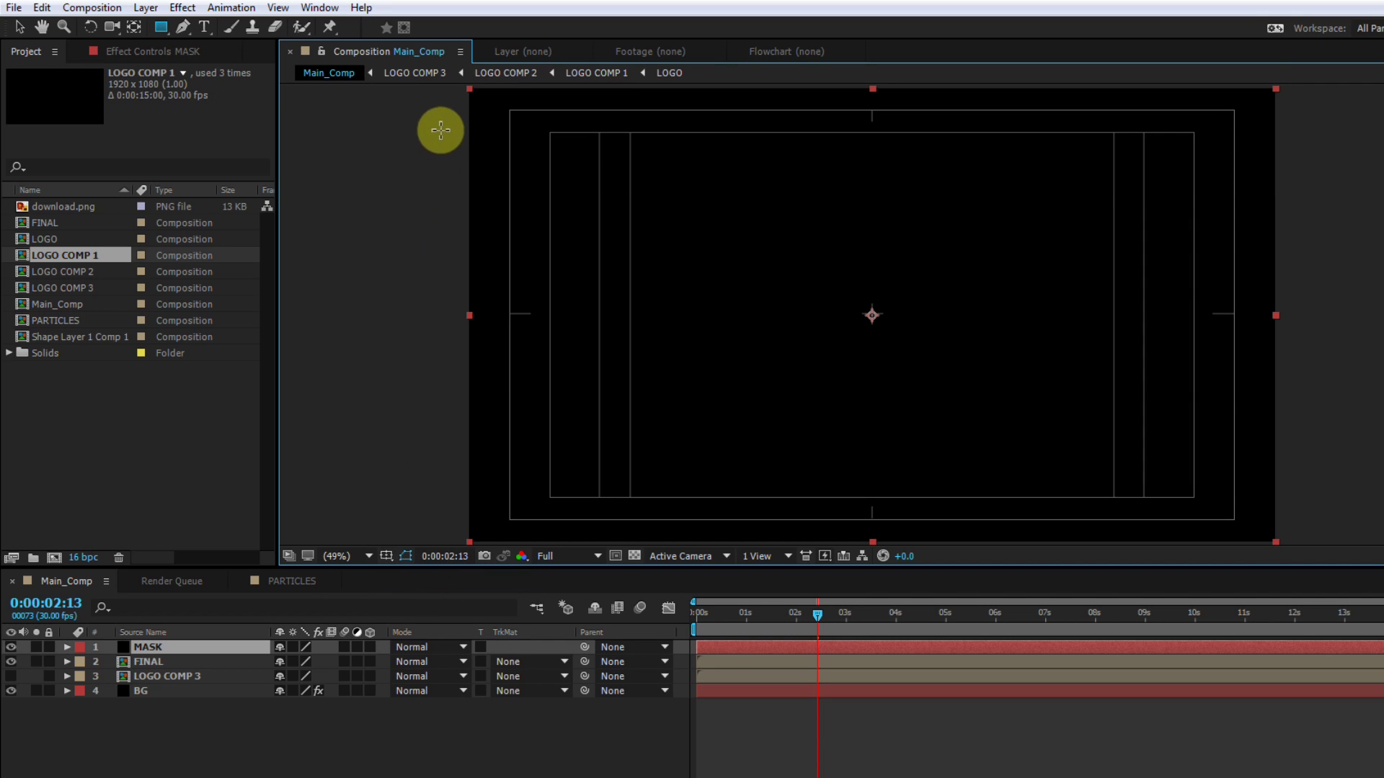
{"action": "mouse_move", "coordinate": [440, 130]}
{"action": "left_mouse_down"}
{"action": "mouse_move", "coordinate": [733, 223]}
{"action": "mouse_move", "coordinate": [909, 318]}
{"action": "mouse_move", "coordinate": [1060, 428]}
{"action": "mouse_move", "coordinate": [1215, 496]}
{"action": "mouse_move", "coordinate": [1293, 515]}
{"action": "mouse_move", "coordinate": [1314, 503]}
{"action": "left_mouse_up"}
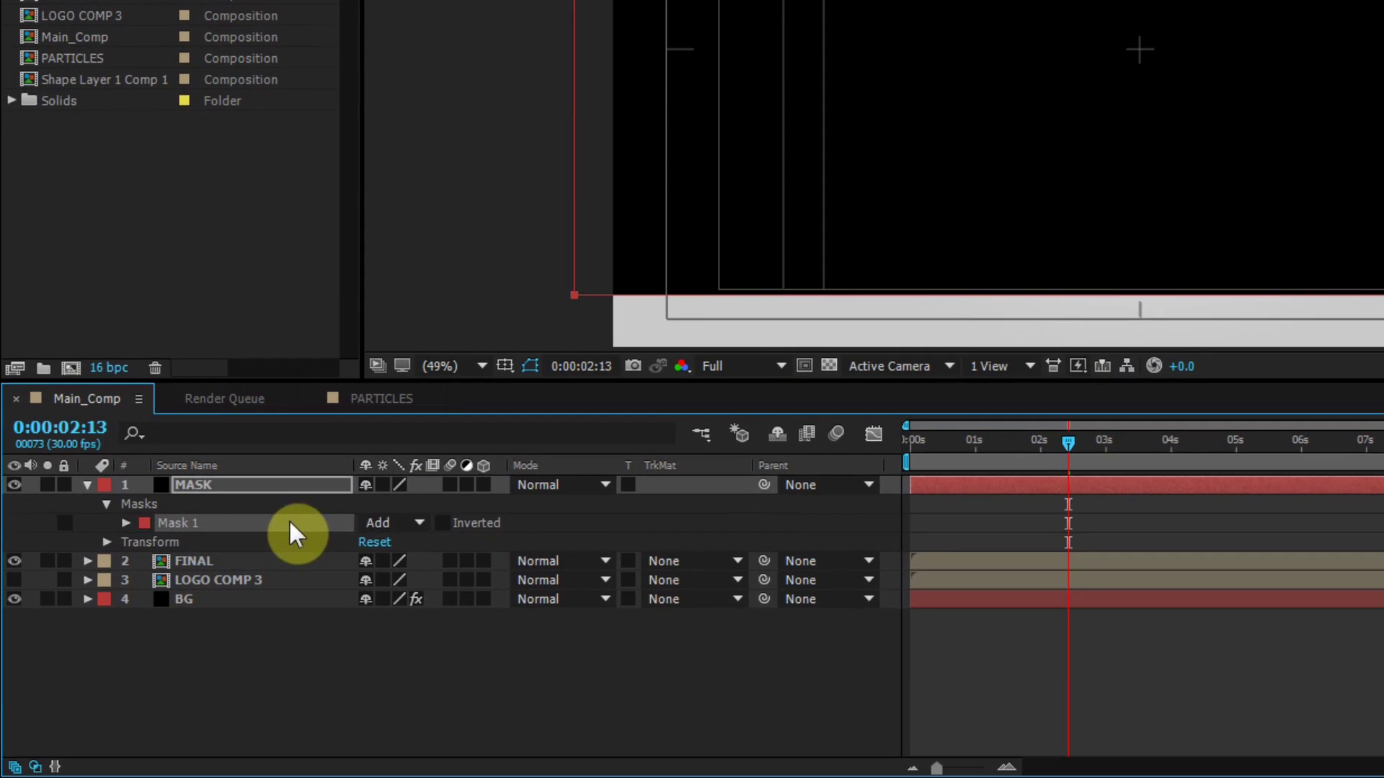
Step: Set the mode of the MASK layer's rectangular mask to Subtract and collapse the layer's properties
{"action": "left_click", "coordinate": [323, 676]}
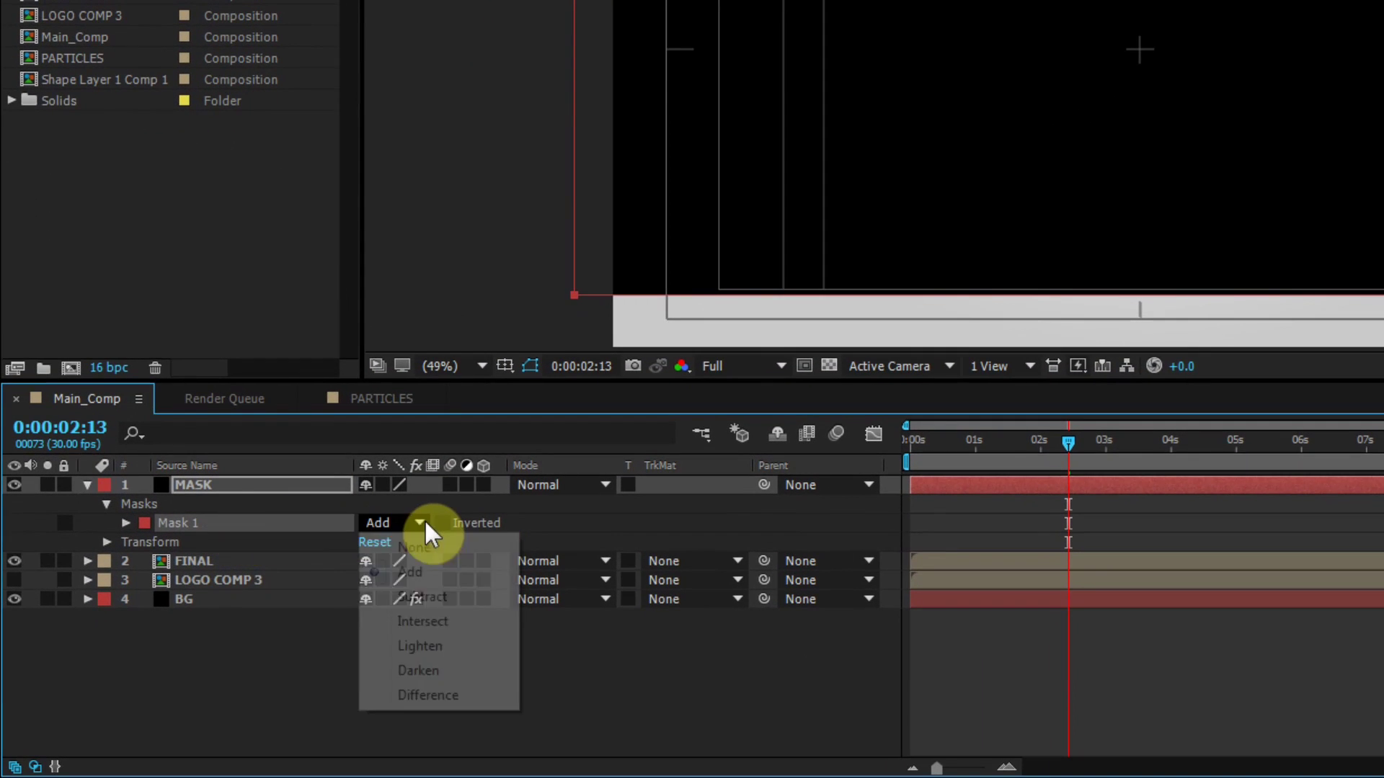
{"action": "left_click", "coordinate": [441, 597]}
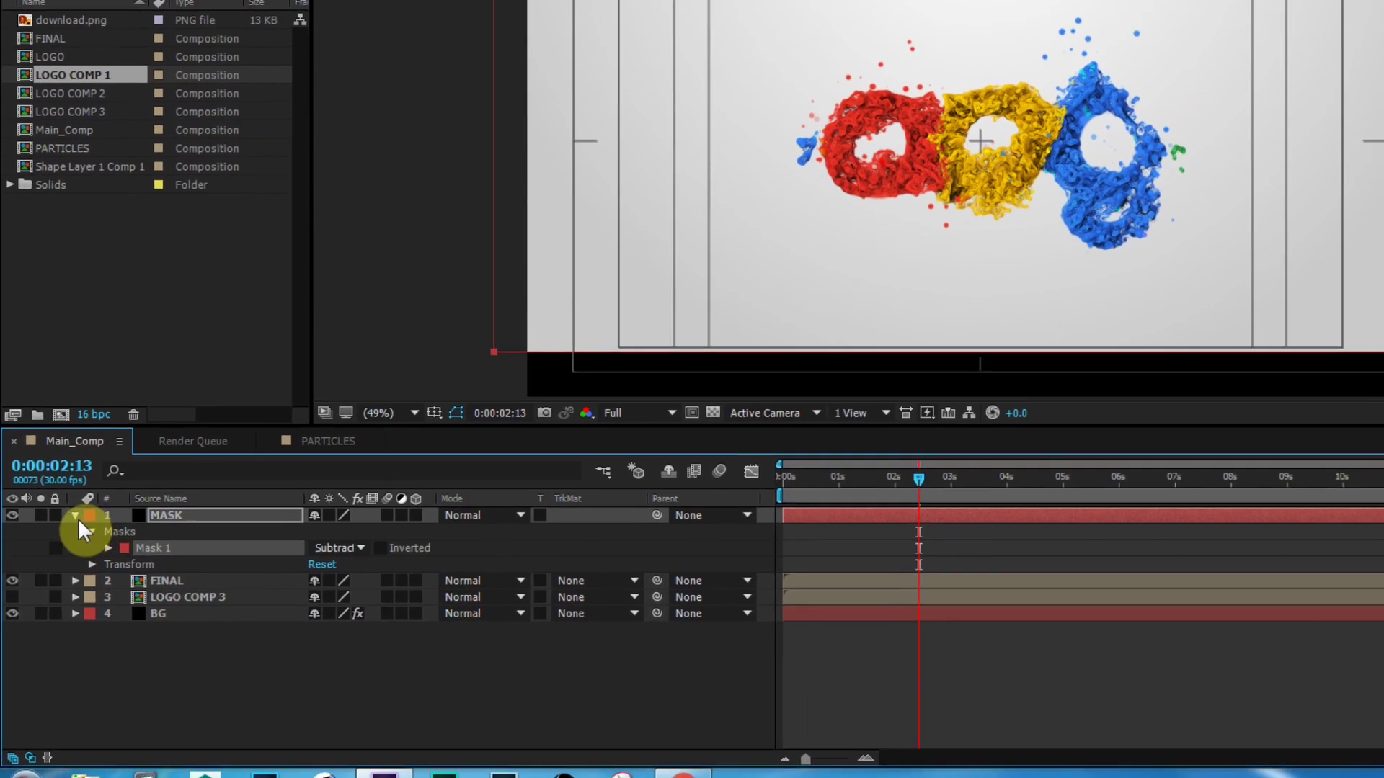
{"action": "left_click", "coordinate": [75, 515]}
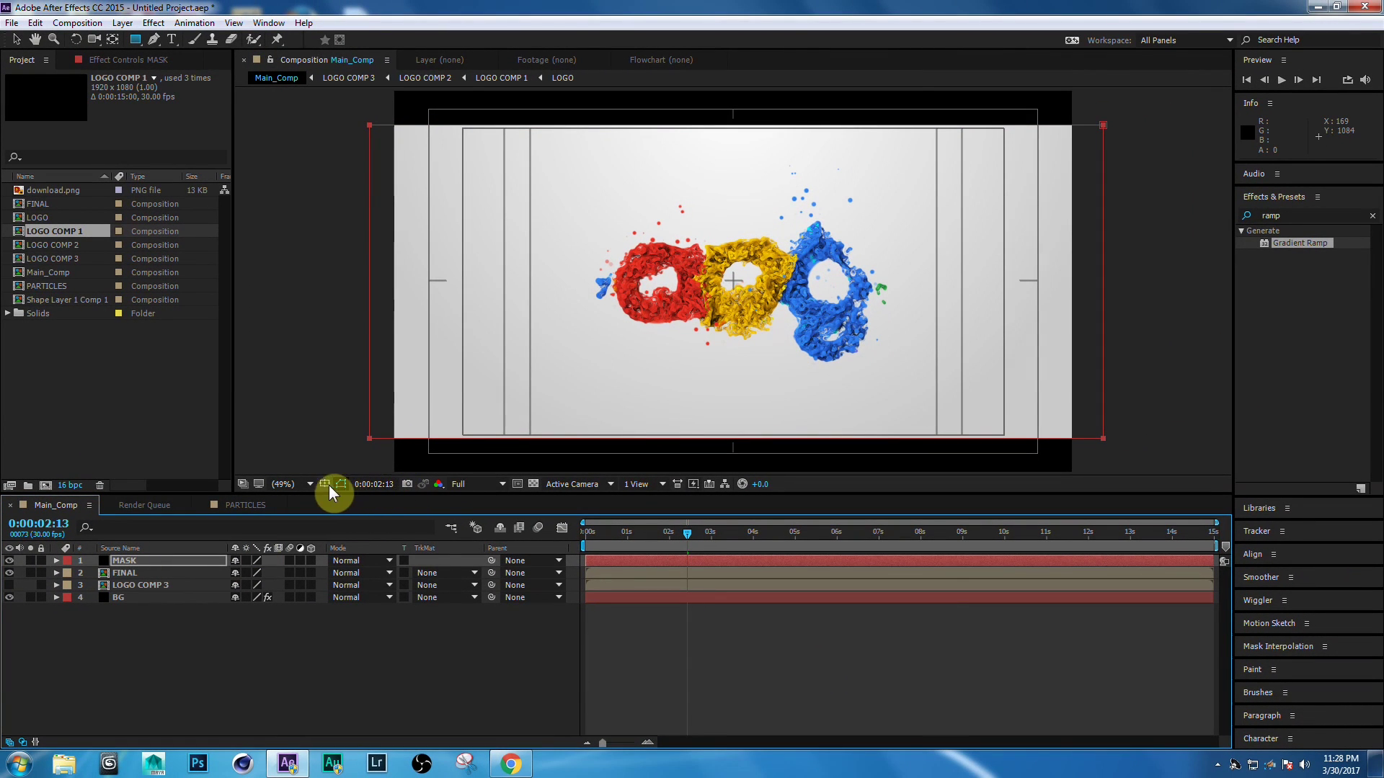
Step: Hide the Title/Action Safe guides, deselect the MASK layer and preview the Main_Comp animation
{"action": "left_click", "coordinate": [326, 486]}
{"action": "left_click", "coordinate": [342, 505]}
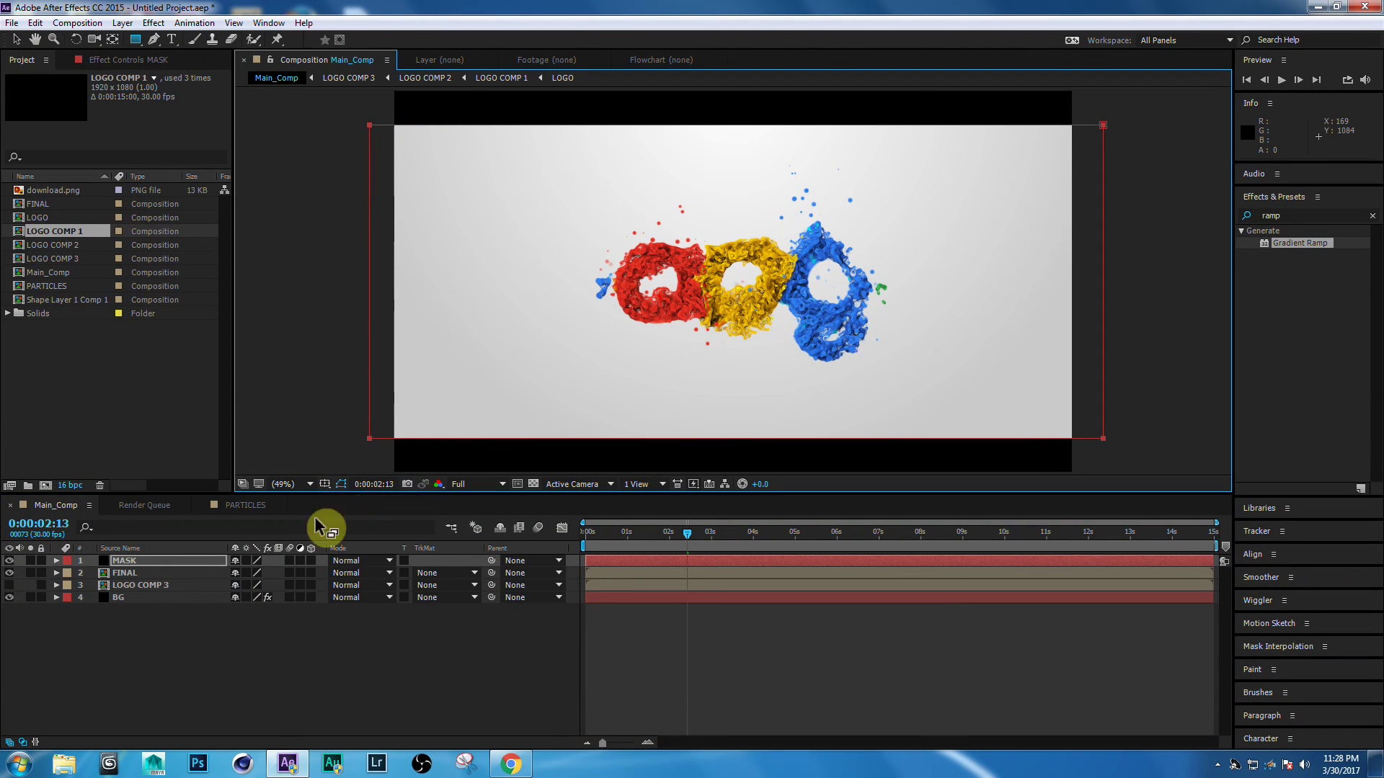
{"action": "left_click", "coordinate": [208, 657]}
{"action": "key", "text": "KP_0"}
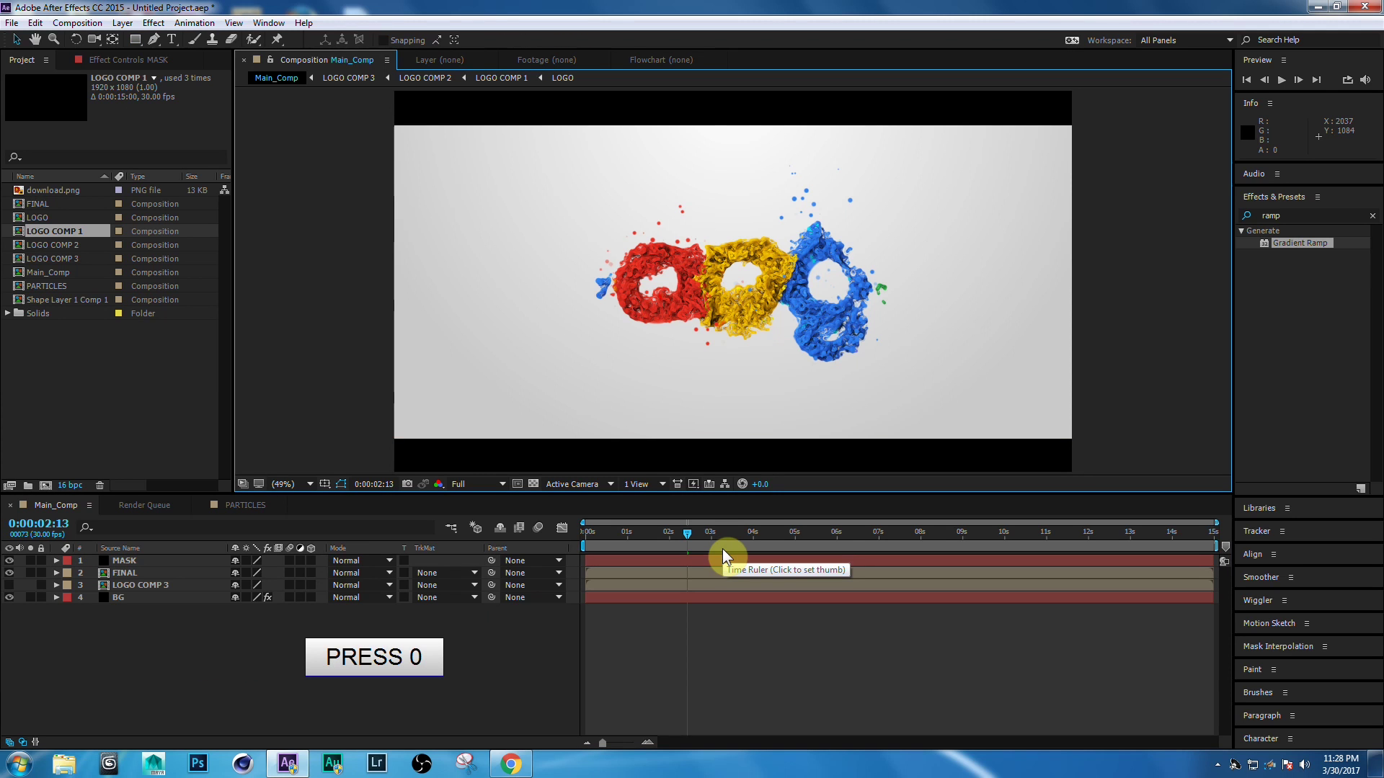